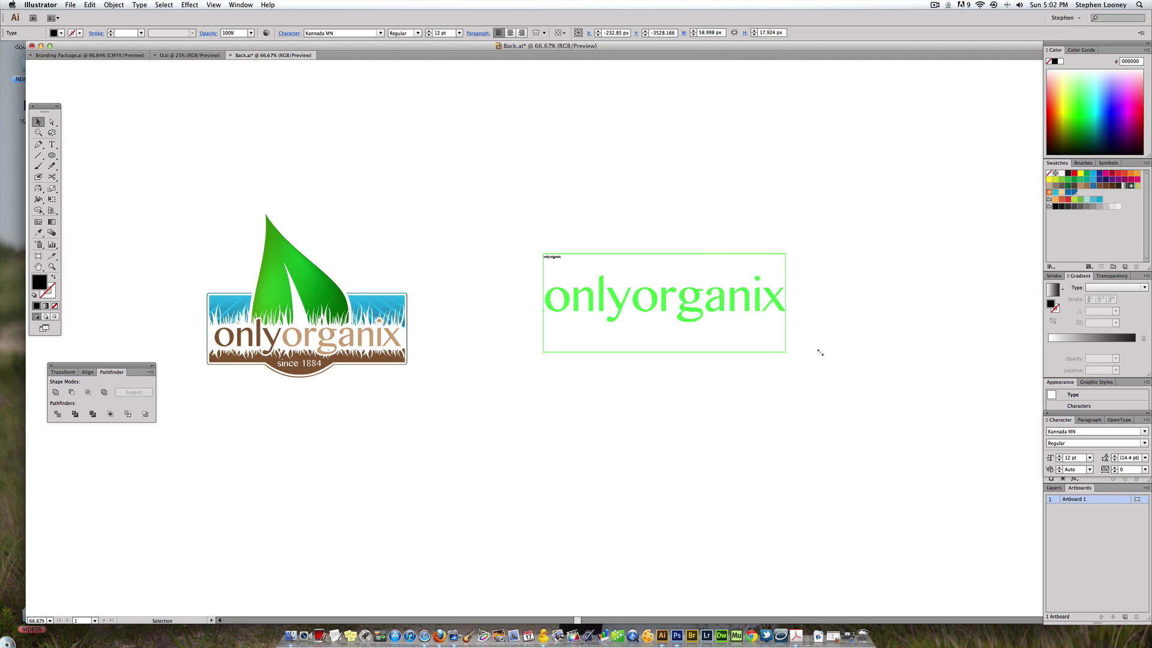
# Scale the onlyorganix text up to about 164 pt and place it beside the finished logo.
pyautogui.moveTo(637, 285); pyautogui.dragTo(620, 304)
pyautogui.press('super+shift+b')
pyautogui.press('super+shift+b')
pyautogui.press('super+shift+b')
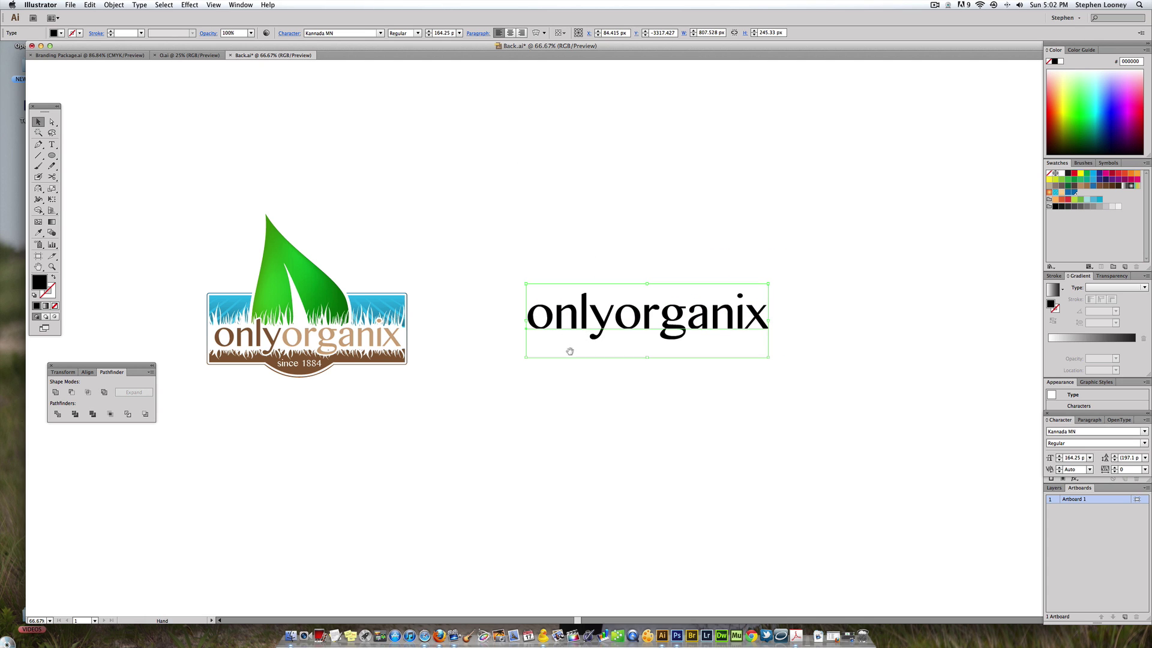
pyautogui.moveTo(541, 283); pyautogui.dragTo(539, 296)
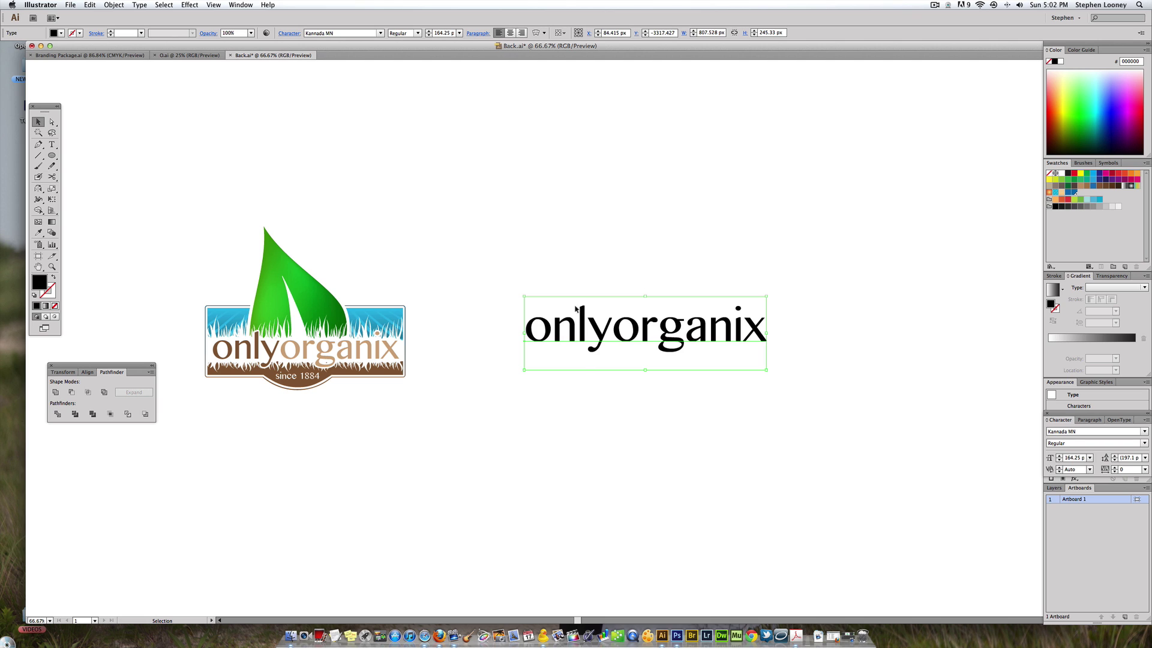
# Convert the onlyorganix text to outlines.
pyautogui.press('super+shift+b')
pyautogui.scroll(2, 619, 358)
pyautogui.press('super+shift+b')
pyautogui.press('super+shift+b')
pyautogui.press('super+shift+b')
pyautogui.press('super+shift+b')
pyautogui.press('super+shift+b')
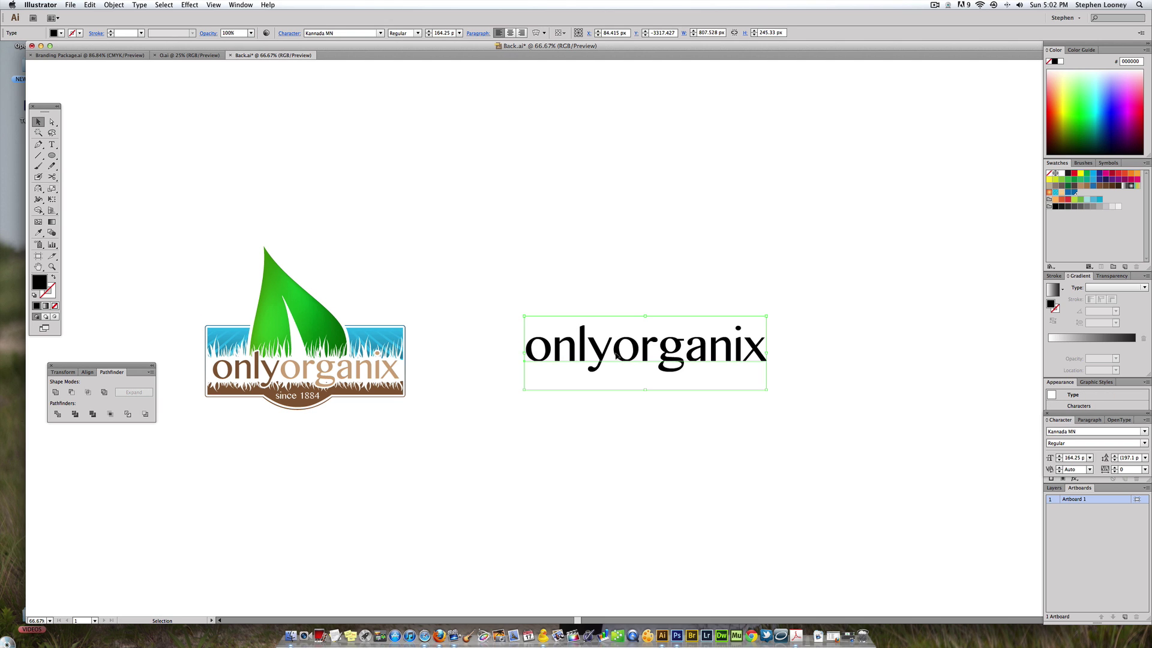
pyautogui.scroll(1, 312, 96)
pyautogui.click(139, 5)
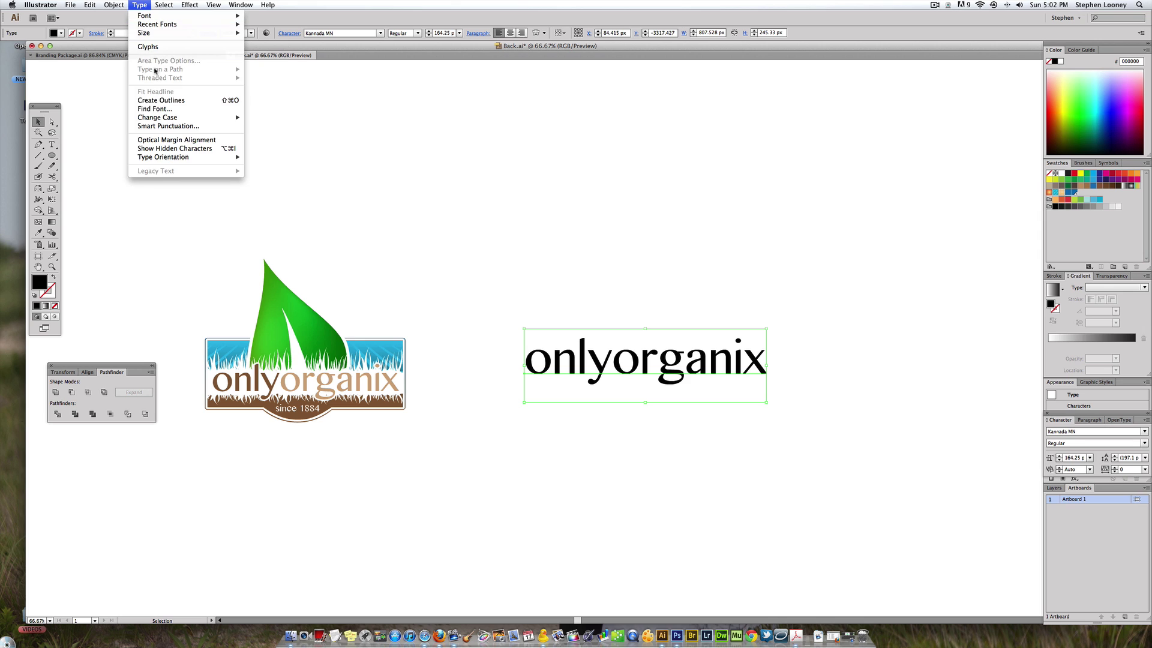
pyautogui.click(160, 97)
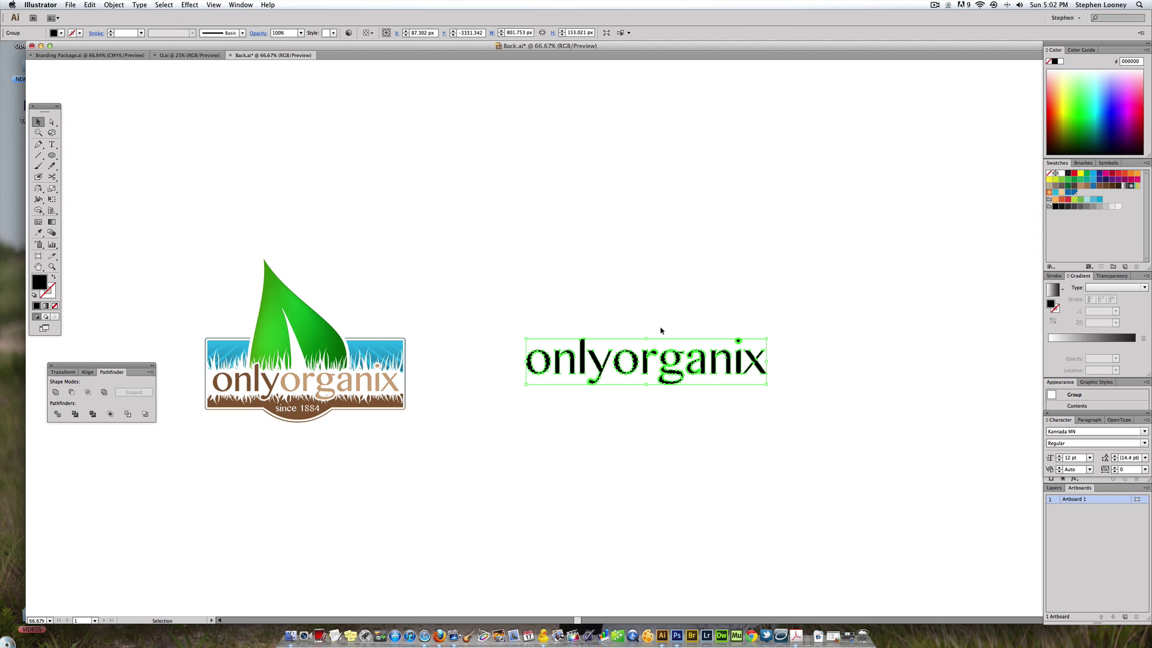
# Direct-select only the letters of "only" in the outlined wordmark and fill them with brown 754c28.
pyautogui.hscroll(2, 536, 292)
pyautogui.click(536, 292)
pyautogui.press('a')
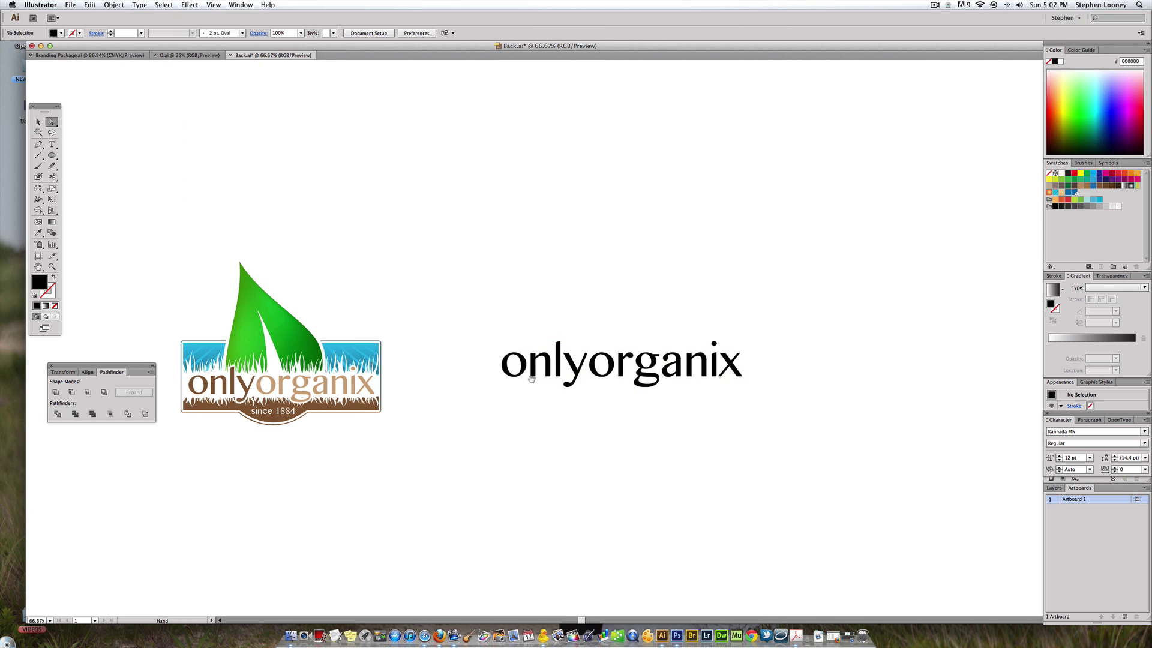
pyautogui.hscroll(-4, 535, 324)
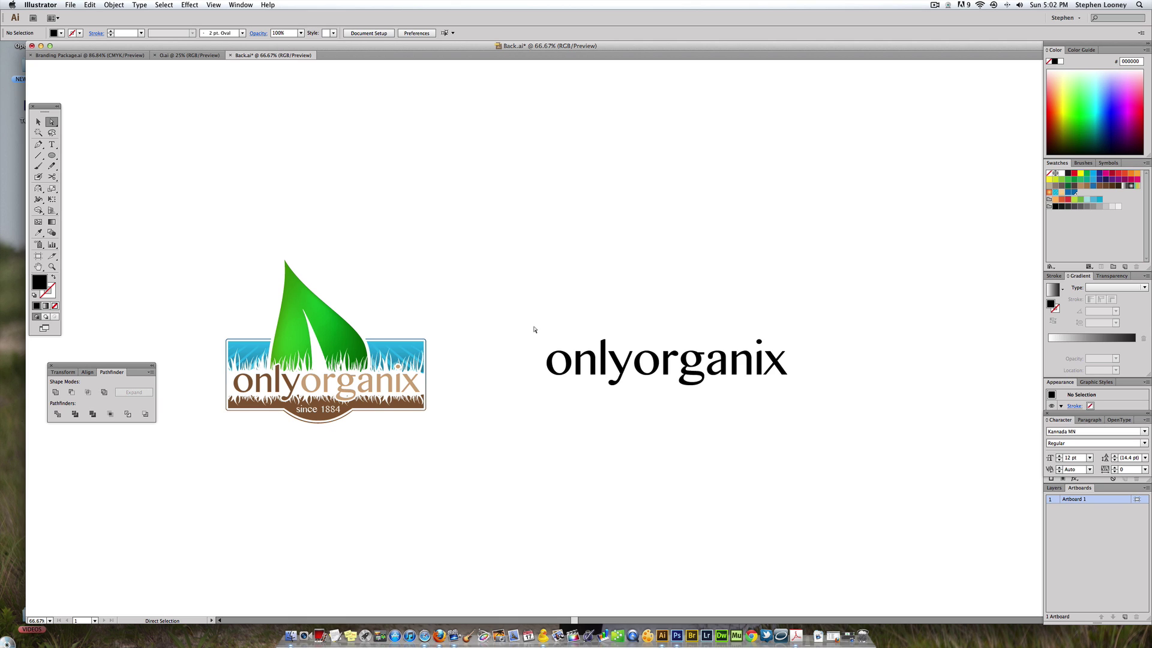
pyautogui.moveTo(534, 328); pyautogui.dragTo(632, 407)
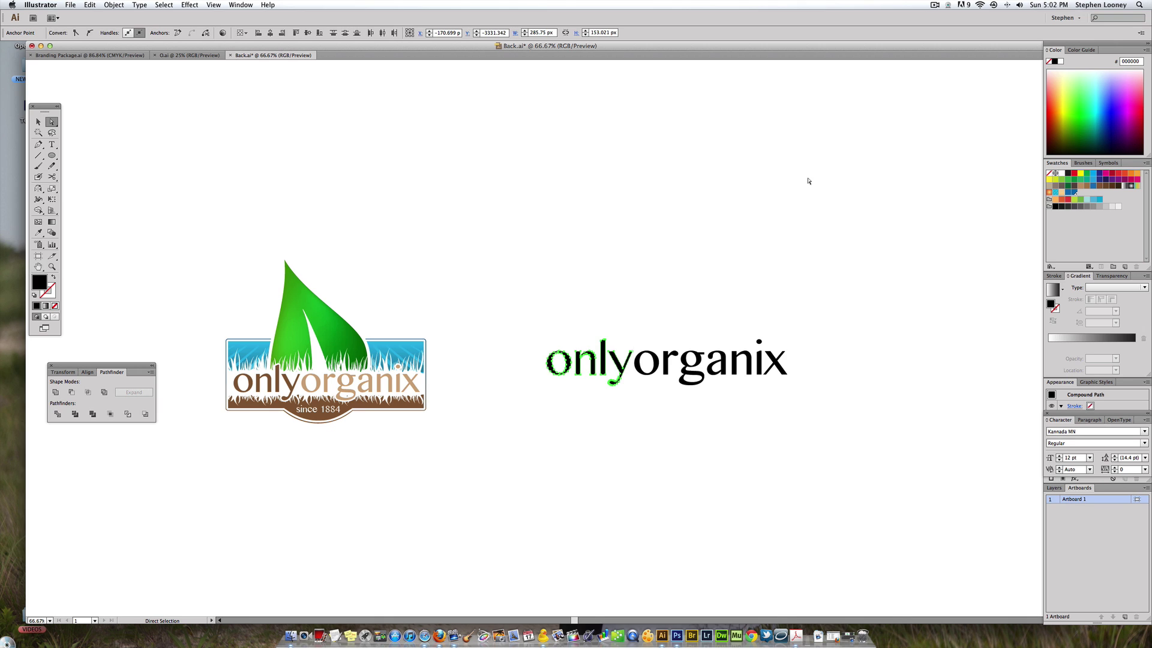
pyautogui.click(1104, 185)
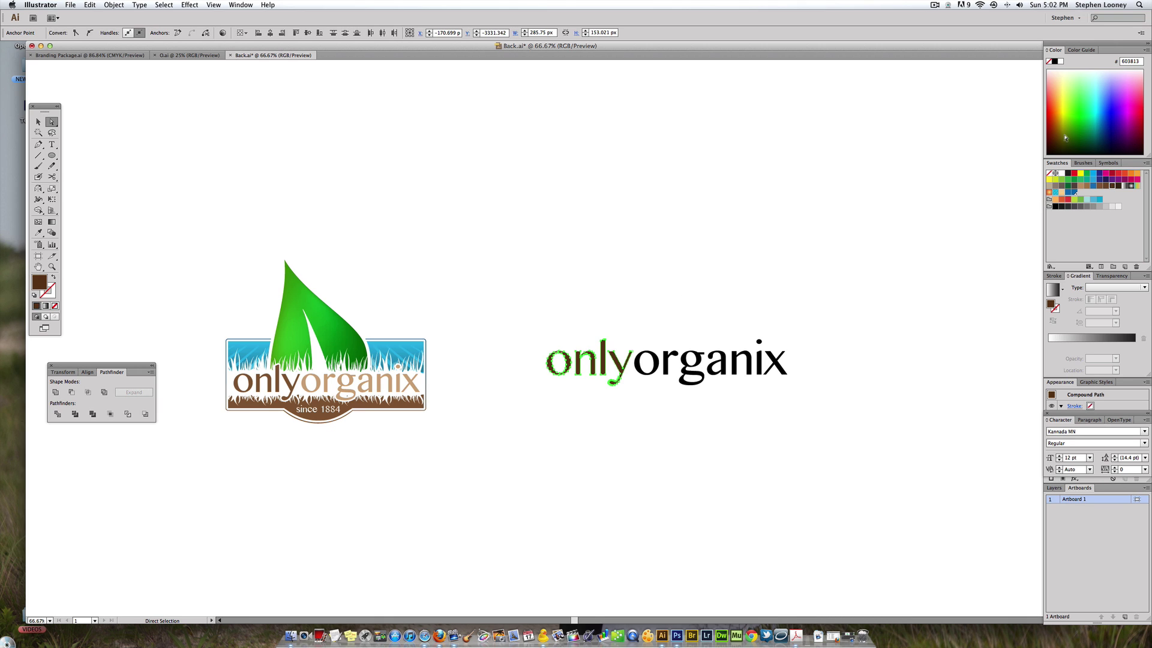
pyautogui.click(1103, 186)
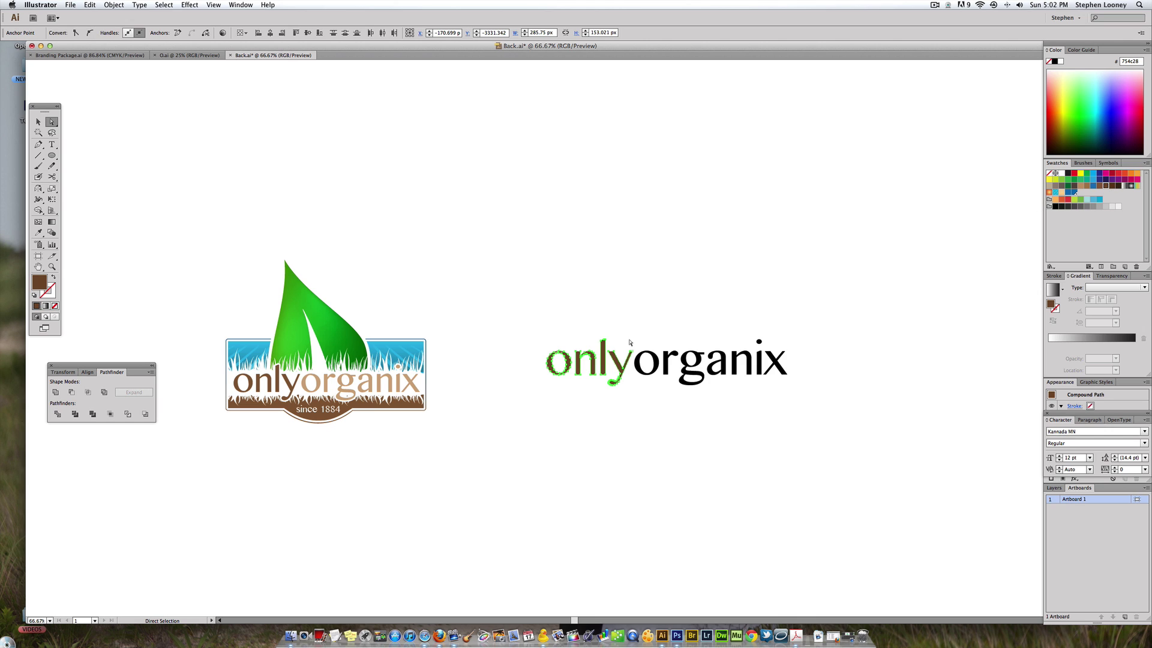
# Fill the letters of "organix" in the outlined wordmark with the light tan swatch and deselect them.
pyautogui.moveTo(702, 370); pyautogui.dragTo(705, 373)
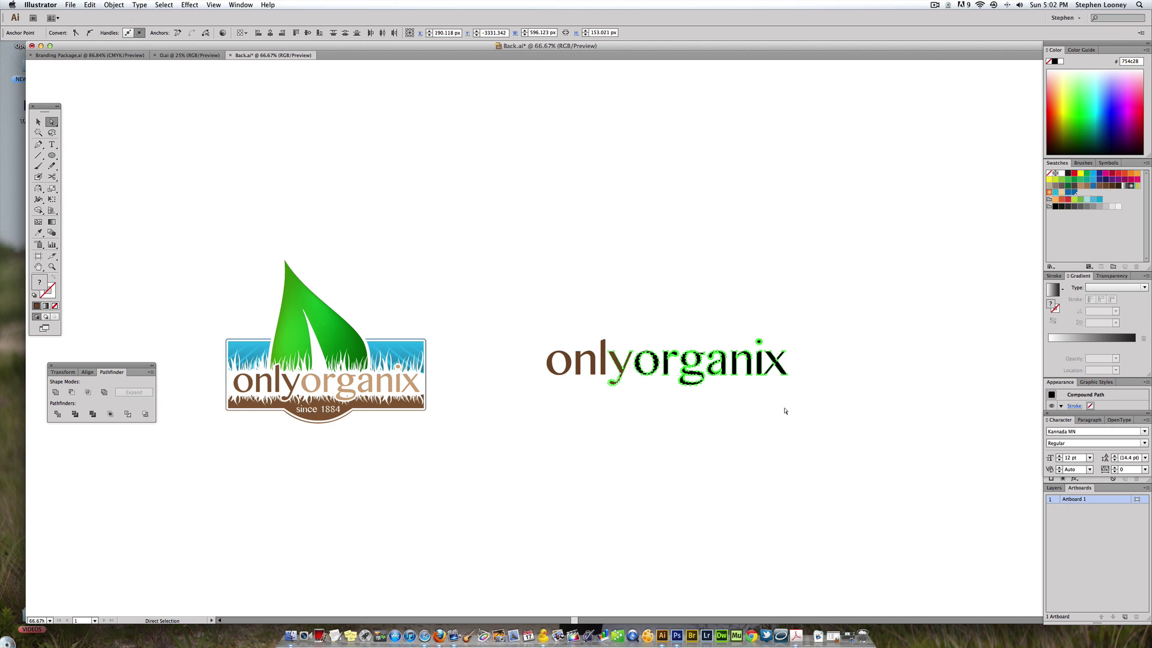
pyautogui.moveTo(841, 416); pyautogui.dragTo(641, 302)
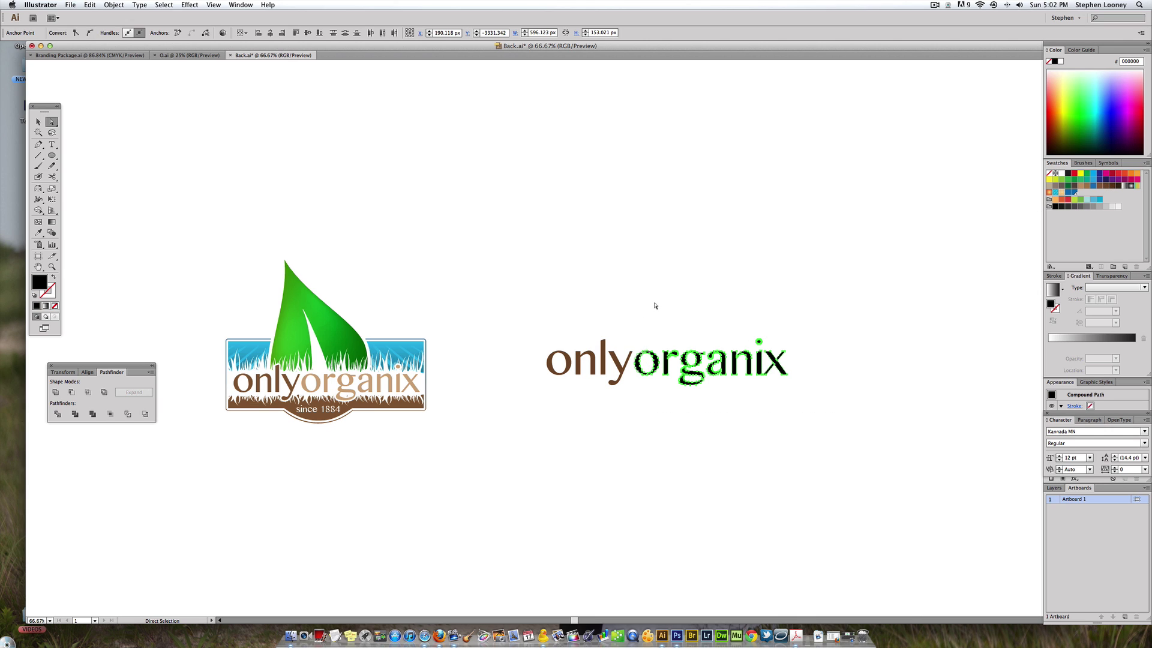
pyautogui.click(1080, 186)
pyautogui.click(640, 250)
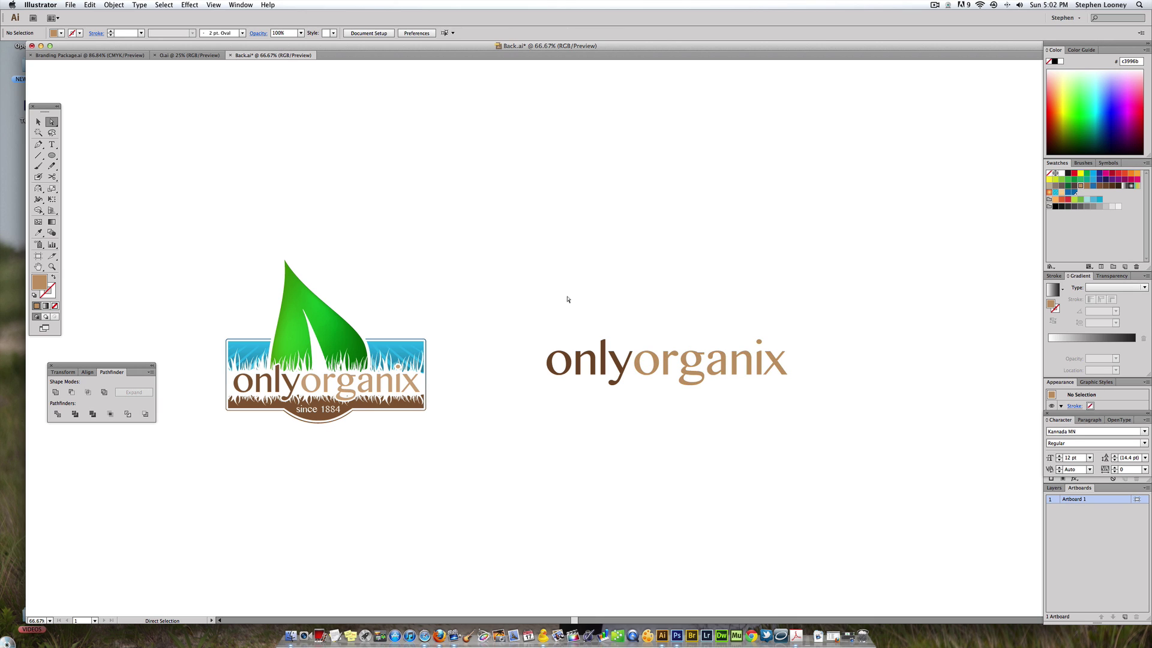
pyautogui.click(621, 370)
pyautogui.click(527, 318)
# Scale the whole onlyorganix wordmark down to about 698 px wide and move it up, clear of the space beside the logo.
pyautogui.press('v')
pyautogui.moveTo(533, 308); pyautogui.dragTo(875, 434)
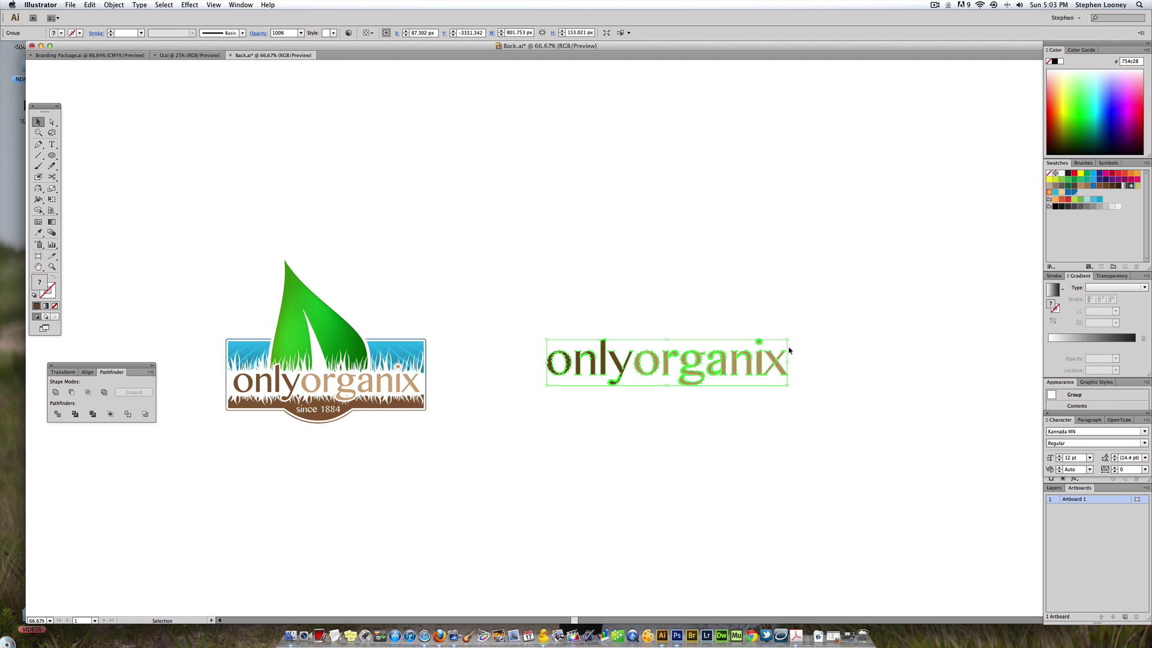
pyautogui.moveTo(782, 339); pyautogui.dragTo(673, 379)
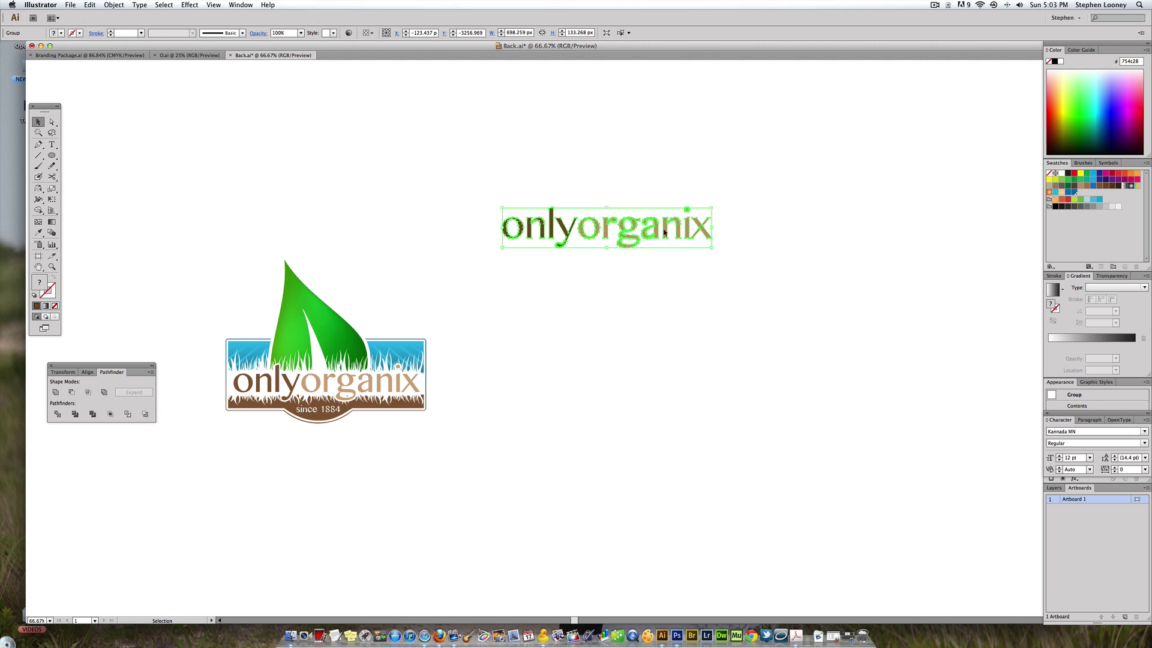
pyautogui.click(778, 348)
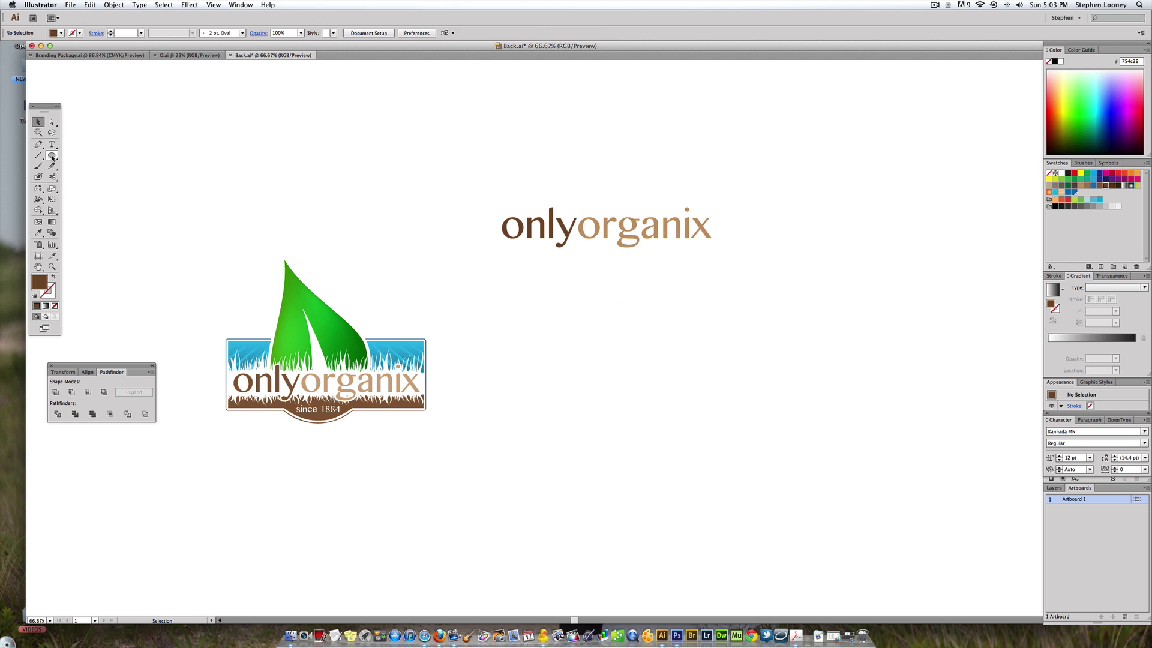
# Draw a rounded rectangle about 664 × 241 px beside the logo and an ellipse about 277 × 94 px overlapping its bottom edge.
pyautogui.moveTo(52, 157); pyautogui.dragTo(84, 168)
pyautogui.moveTo(226, 340); pyautogui.dragTo(727, 413)
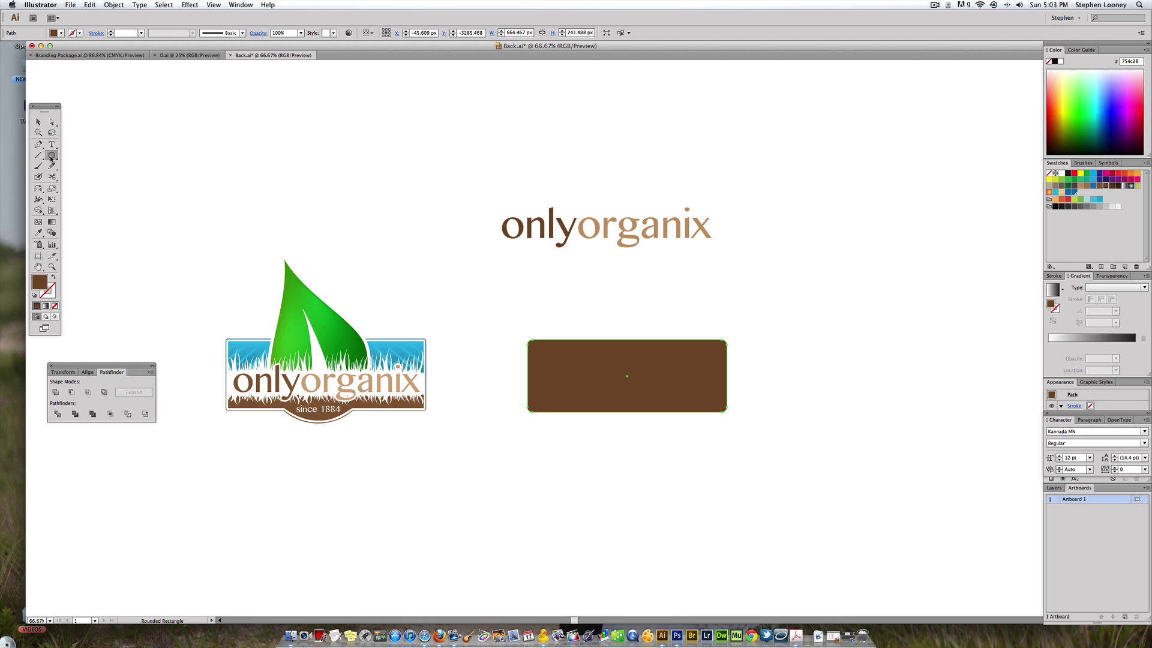
pyautogui.moveTo(52, 155); pyautogui.dragTo(84, 179)
pyautogui.moveTo(587, 392); pyautogui.dragTo(667, 424)
pyautogui.press('v')
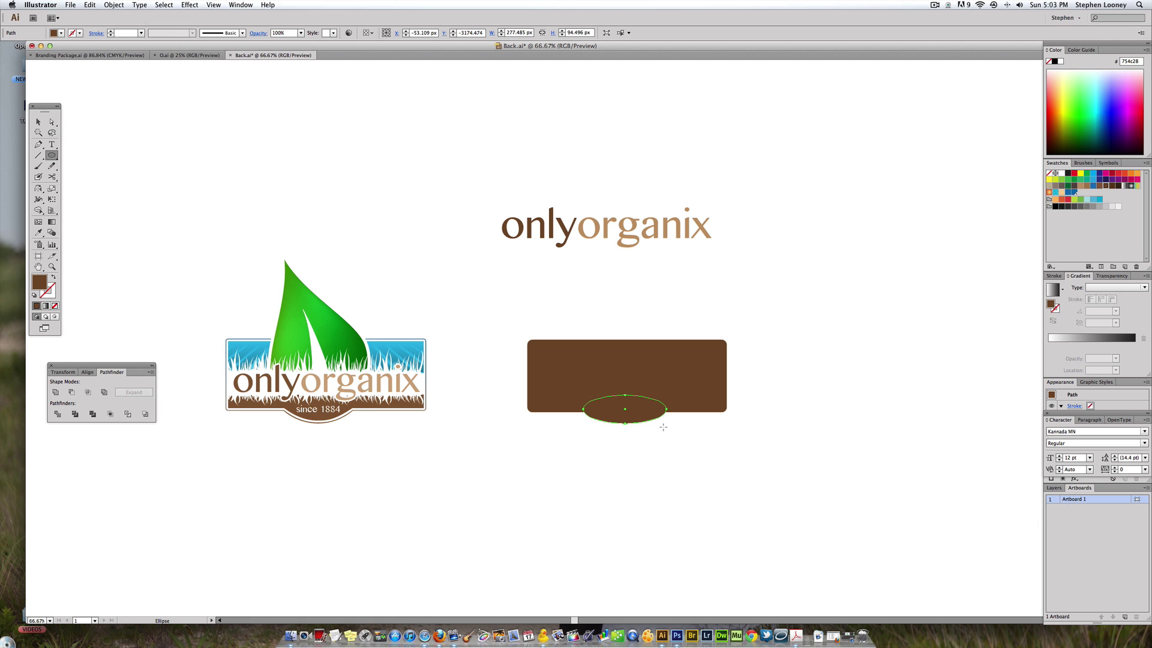
# Unite the rounded rectangle and ellipse into one badge shape and fill it with bright blue 00adee.
pyautogui.moveTo(720, 480); pyautogui.dragTo(598, 356)
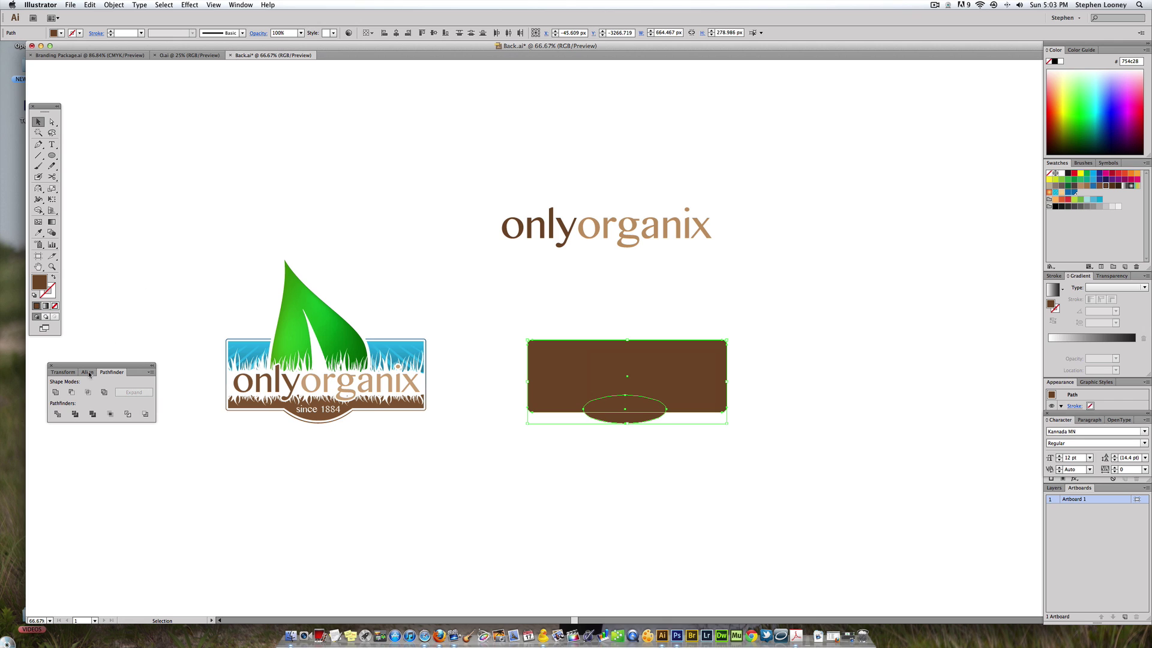
pyautogui.click(56, 391)
pyautogui.click(540, 445)
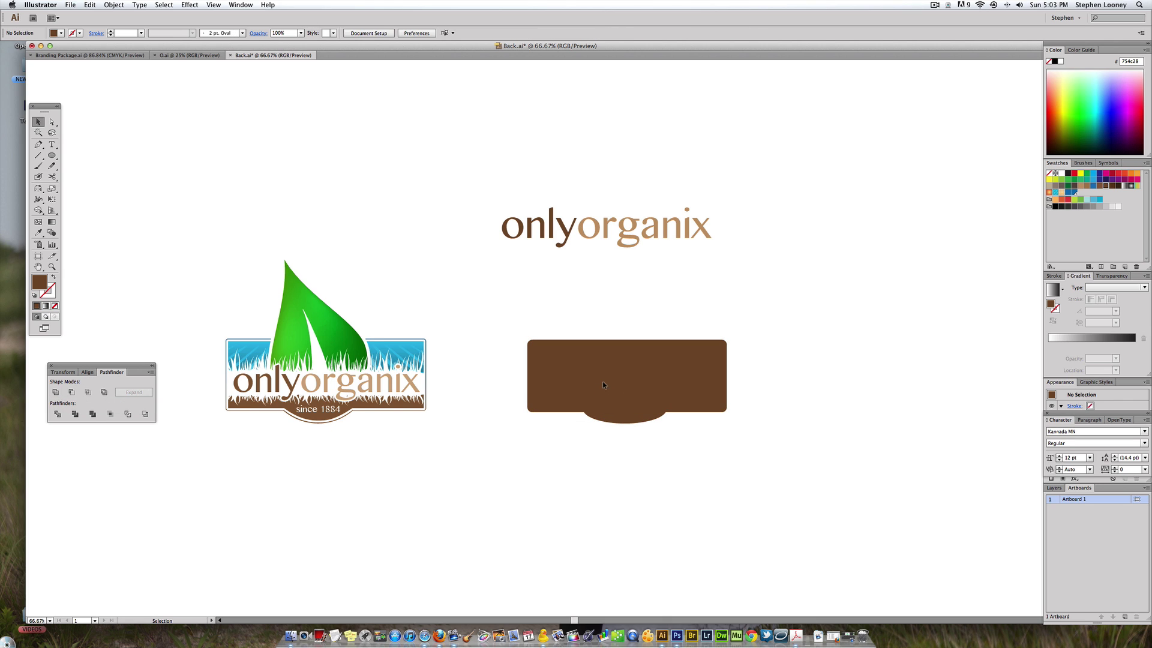
pyautogui.click(603, 384)
pyautogui.click(1093, 174)
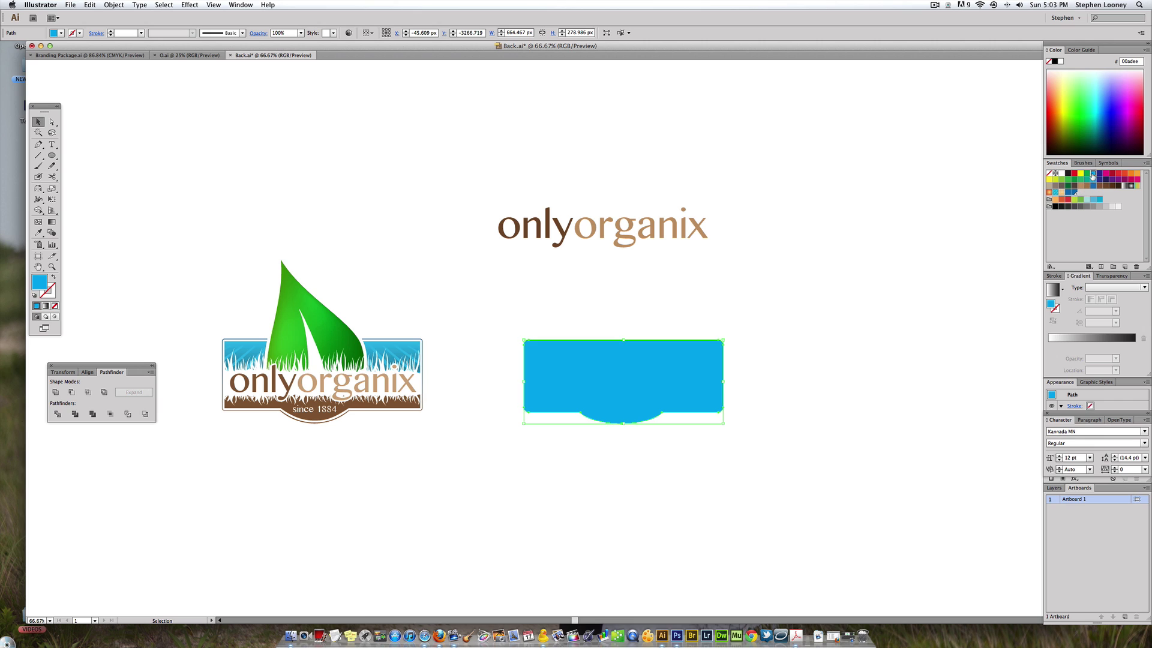
pyautogui.click(727, 313)
# Give a copy of the blue badge shape behind the original a white 12 pt stroke.
pyautogui.click(655, 354)
pyautogui.press('a')
pyautogui.press('v')
pyautogui.click(46, 295)
pyautogui.click(1062, 173)
pyautogui.click(1053, 276)
pyautogui.click(1080, 286)
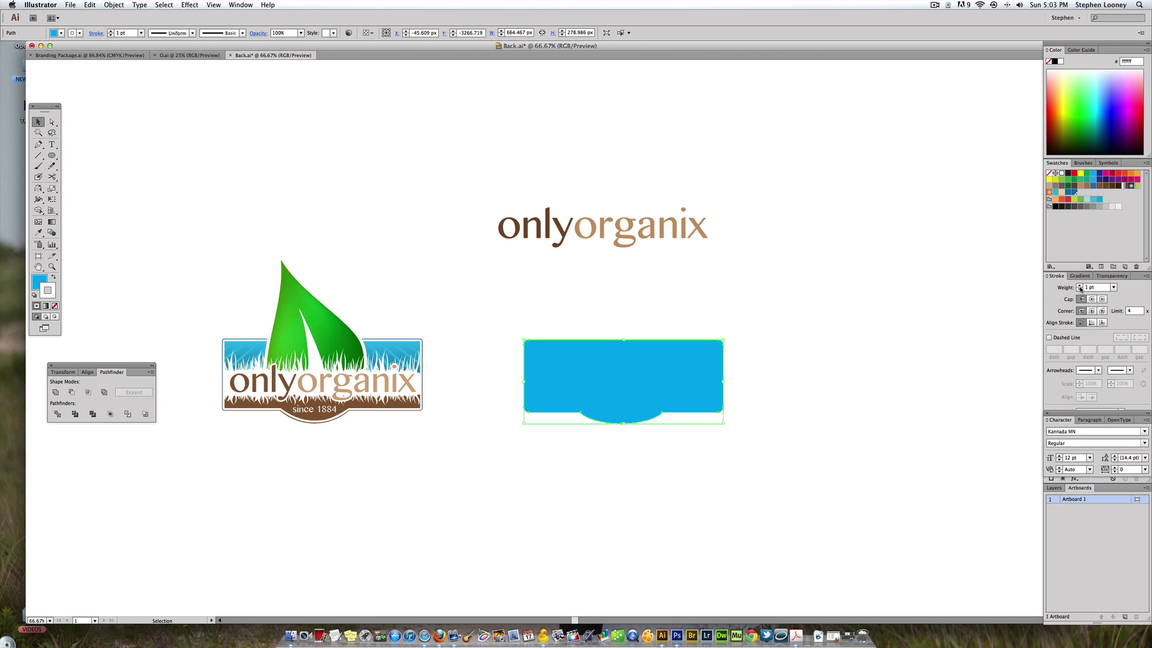
pyautogui.click(1080, 286)
pyautogui.click(1080, 286)
pyautogui.click(1080, 286)
pyautogui.click(1080, 286)
pyautogui.press('a')
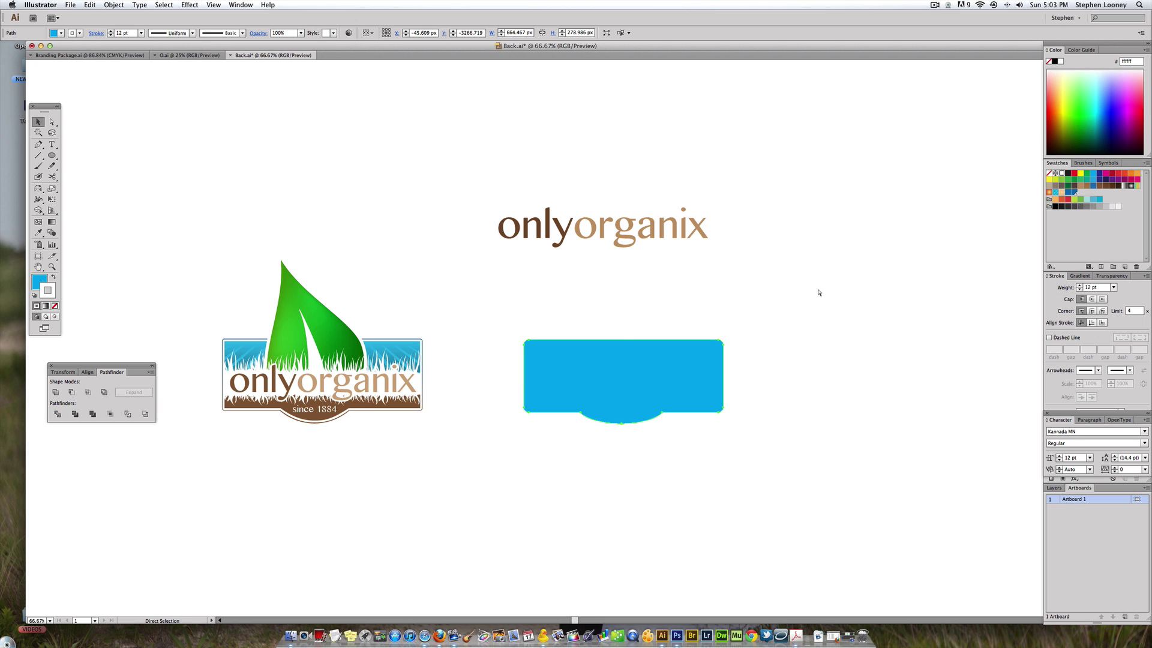
pyautogui.press('v')
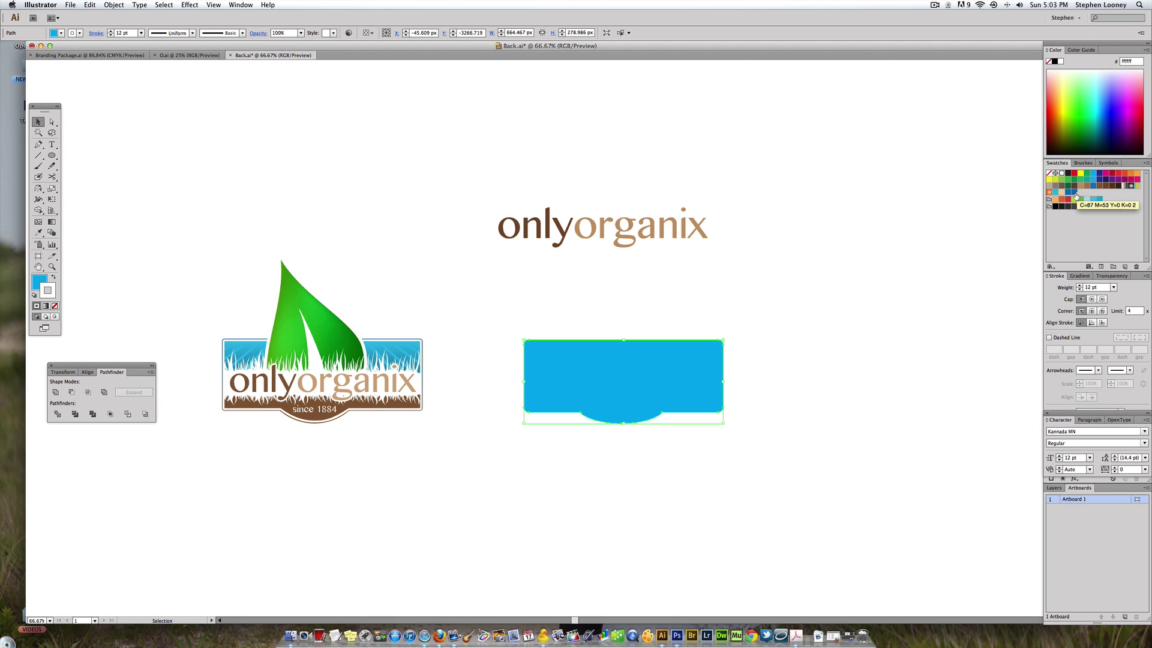
# Give the rearmost copy of the badge shape a blue gradient stroke of 18 pt as an outer outline around the white one.
pyautogui.press('x')
pyautogui.click(1075, 193)
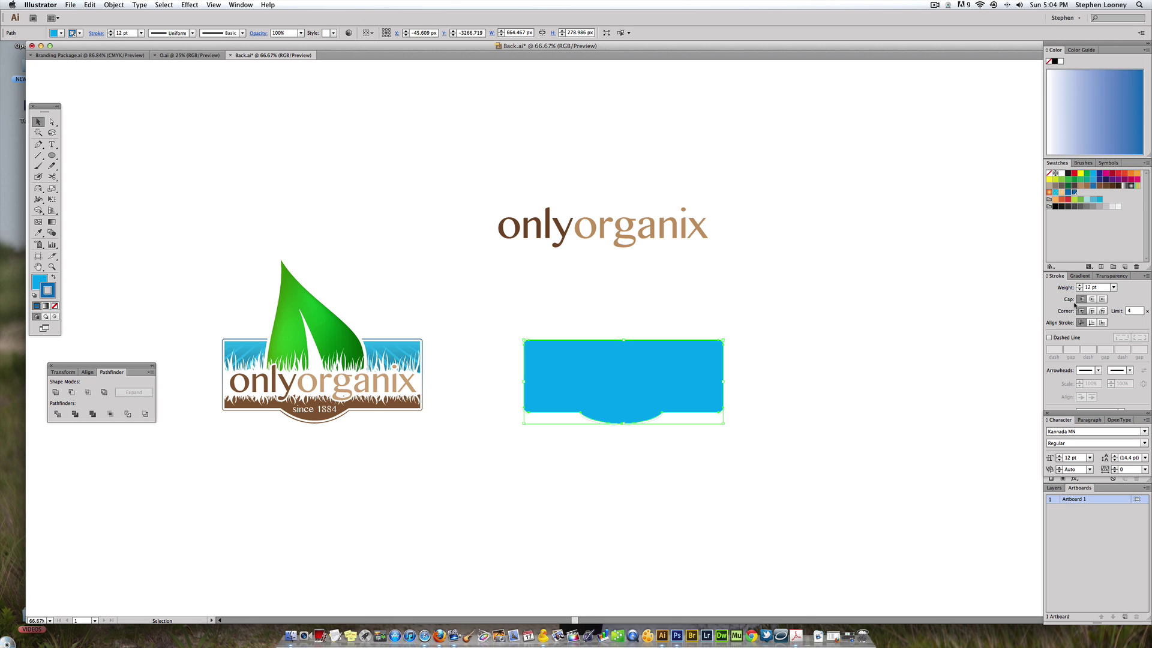
pyautogui.click(1081, 285)
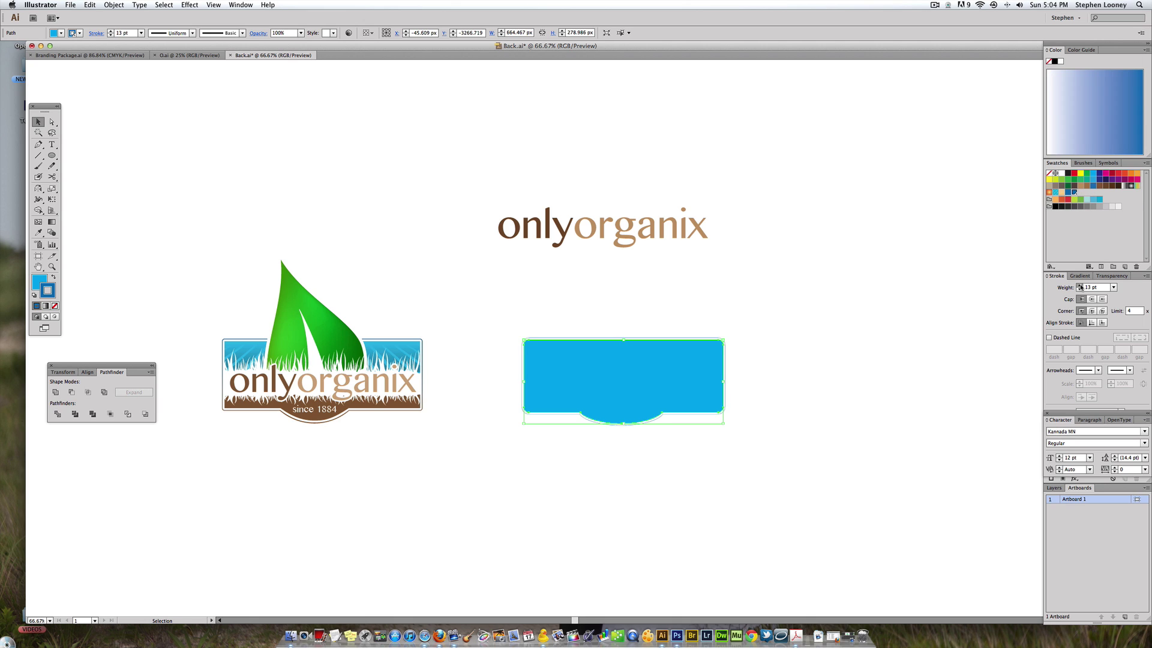
pyautogui.click(1080, 286)
pyautogui.click(1080, 286)
pyautogui.click(1080, 285)
pyautogui.click(1080, 285)
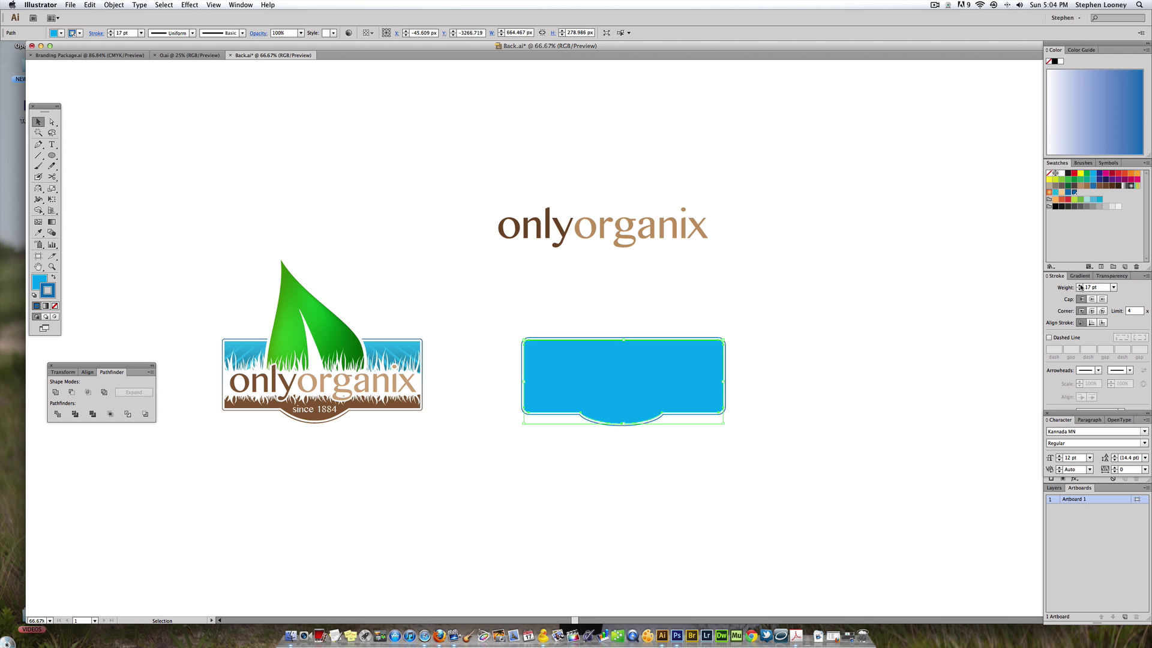
pyautogui.click(1081, 286)
pyautogui.keyDown('super'); pyautogui.click(606, 396); pyautogui.keyUp('super')
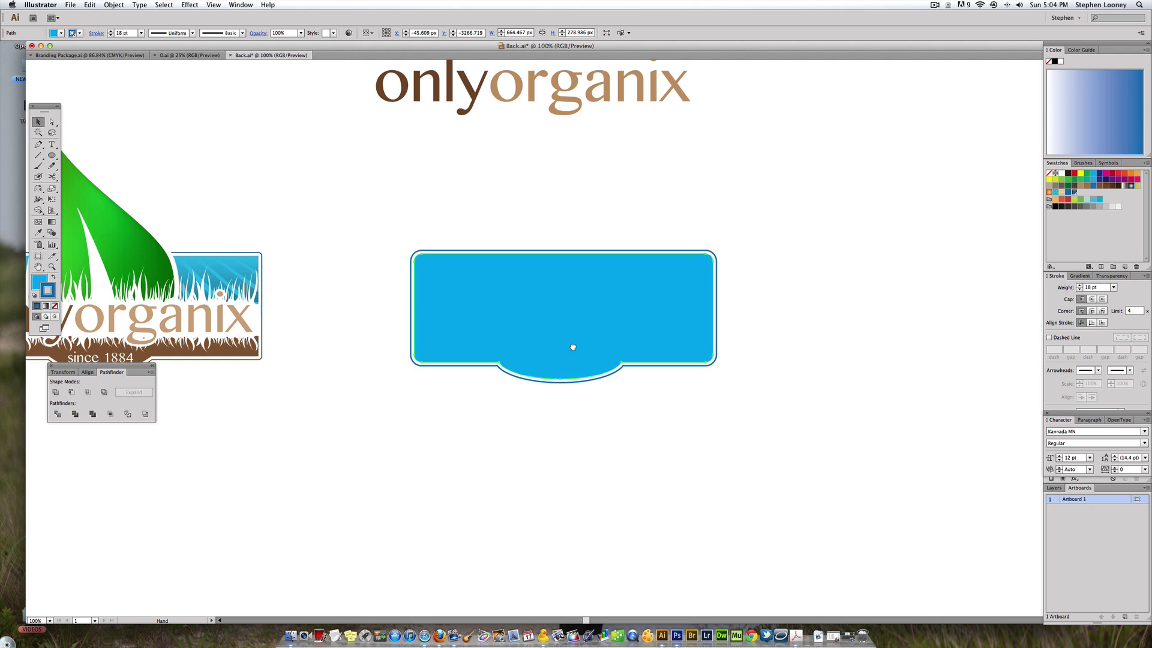
pyautogui.moveTo(573, 347); pyautogui.dragTo(632, 377)
pyautogui.moveTo(459, 354); pyautogui.dragTo(493, 360)
pyautogui.keyDown('alt'); pyautogui.keyDown('super'); pyautogui.click(483, 322); pyautogui.keyUp('super'); pyautogui.keyUp('alt')
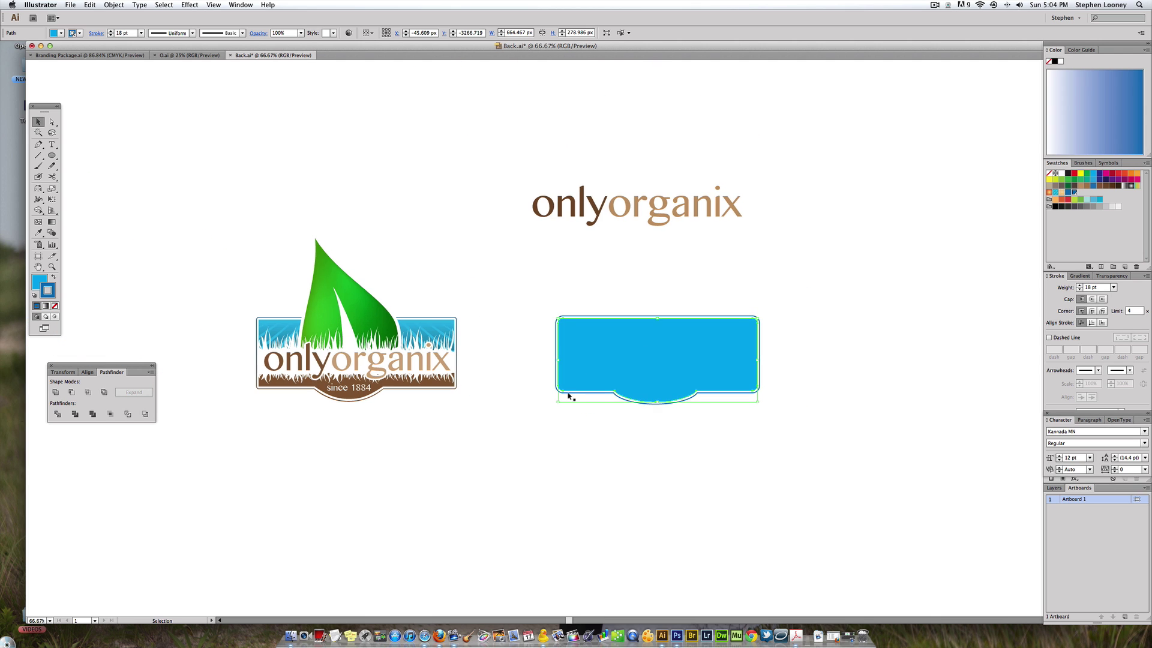
pyautogui.click(497, 352)
# Duplicate the unstroked blue badge shape directly below the outlined badge.
pyautogui.press('super+equal')
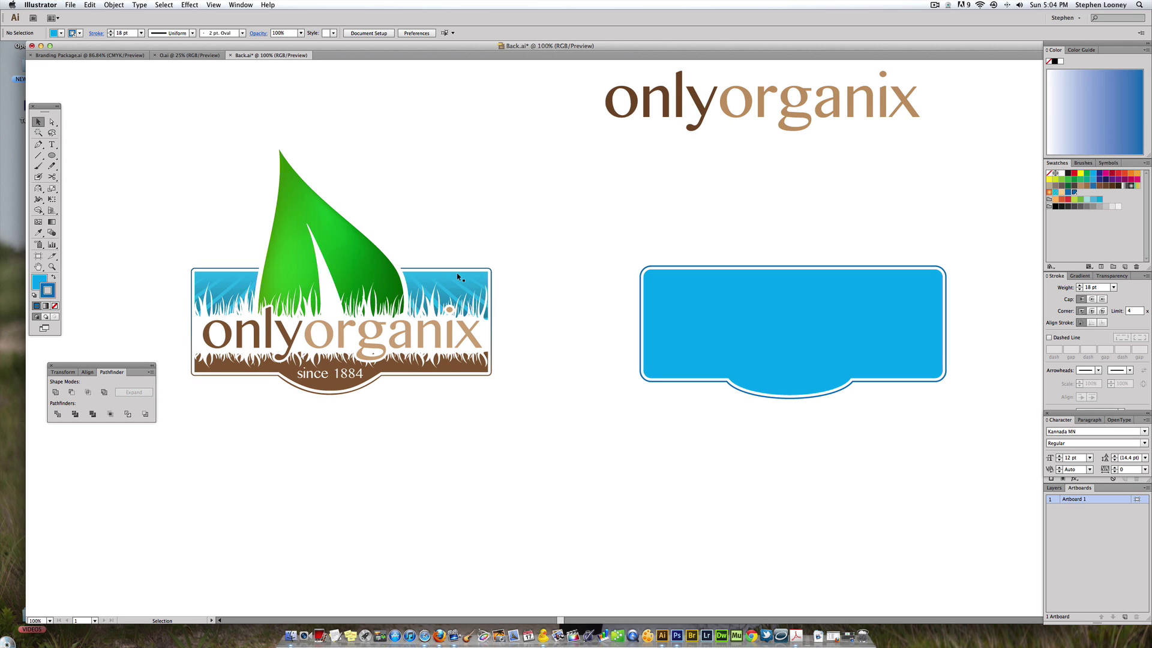
pyautogui.hscroll(3, 600, 377)
pyautogui.click(734, 346)
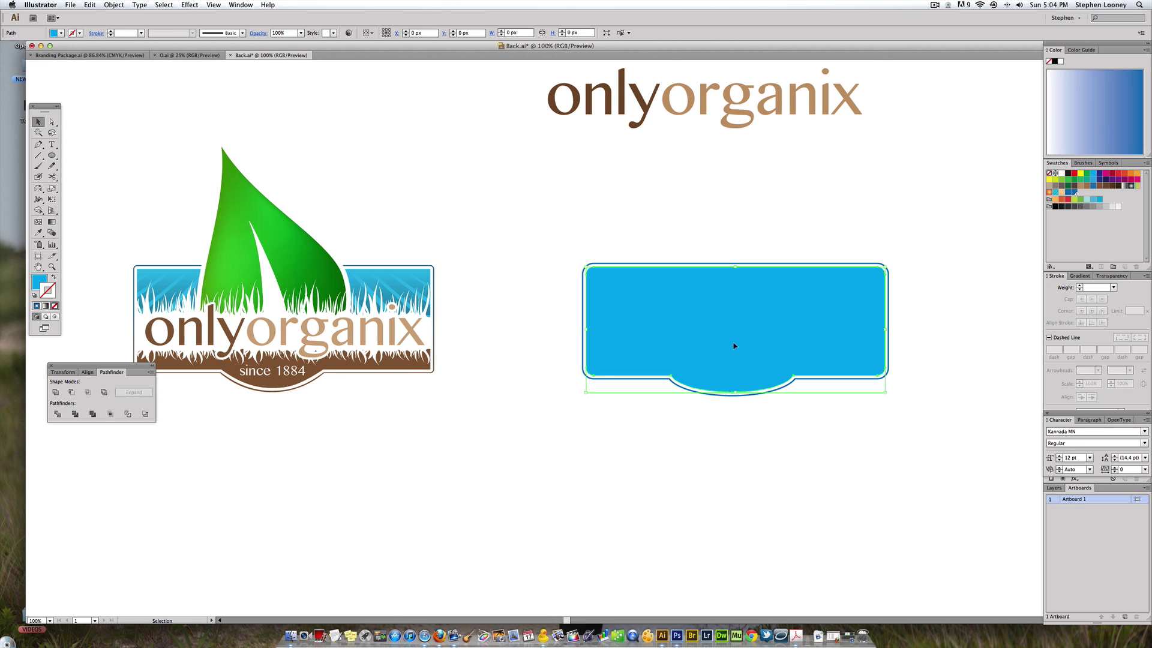
pyautogui.scroll(-4, 740, 315)
pyautogui.hscroll(3, 741, 315)
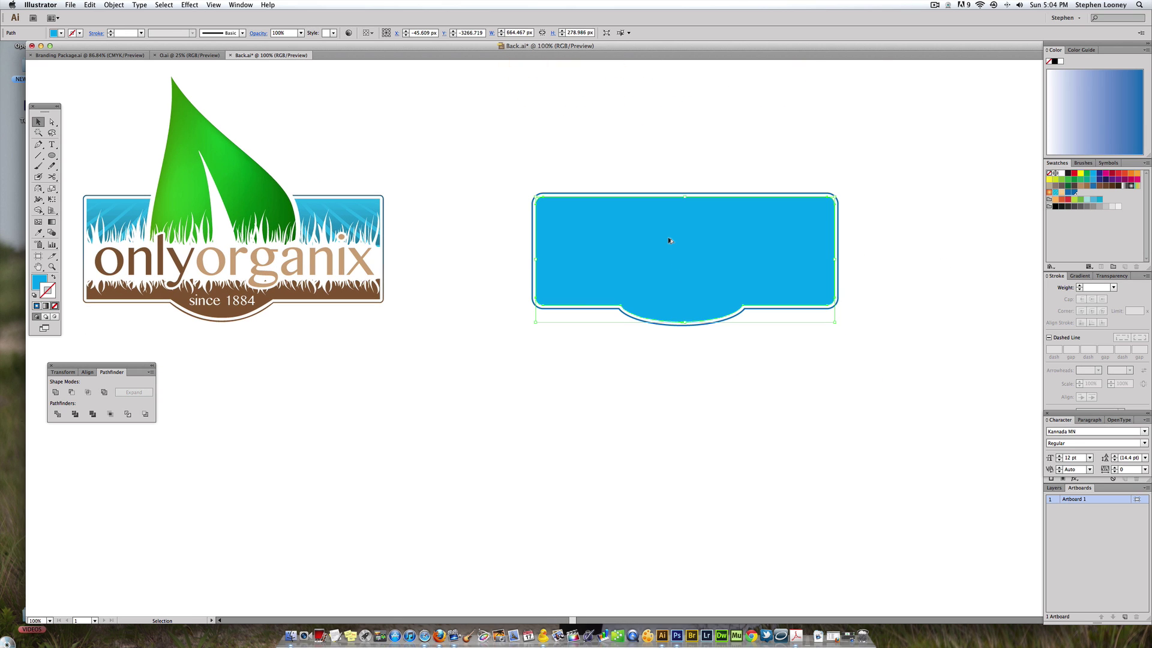
pyautogui.moveTo(672, 237); pyautogui.dragTo(684, 453)
pyautogui.click(429, 393)
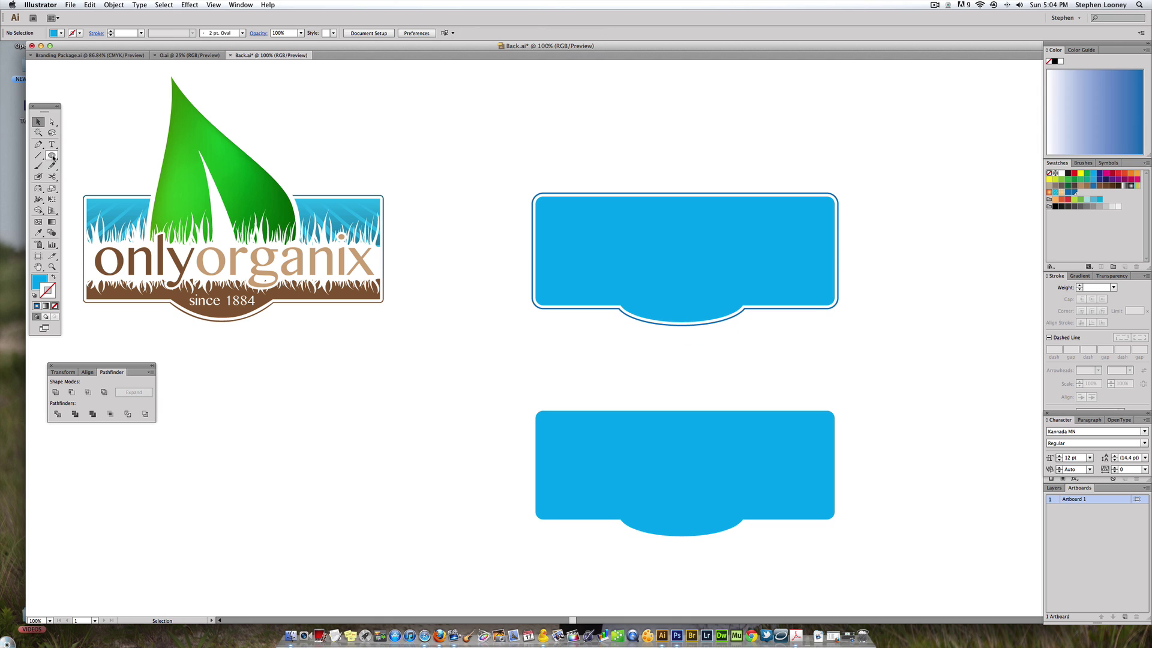
# Draw a rectangle about 967 × 217 px covering the upper part of the duplicated badge shape.
pyautogui.moveTo(52, 155); pyautogui.dragTo(88, 159)
pyautogui.press('m')
pyautogui.moveTo(475, 381); pyautogui.dragTo(909, 479)
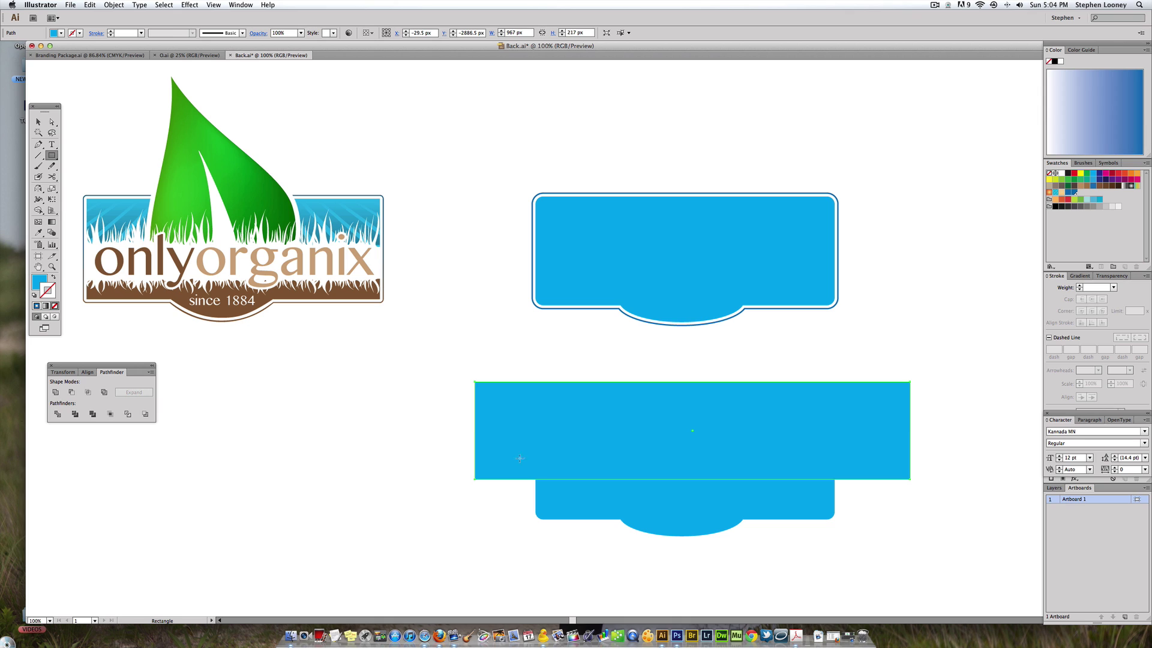
# Subtract the rectangle from the duplicated badge shape with Minus Front and select the remaining lower strip.
pyautogui.press('v')
pyautogui.click(687, 552)
pyautogui.moveTo(709, 567); pyautogui.dragTo(562, 455)
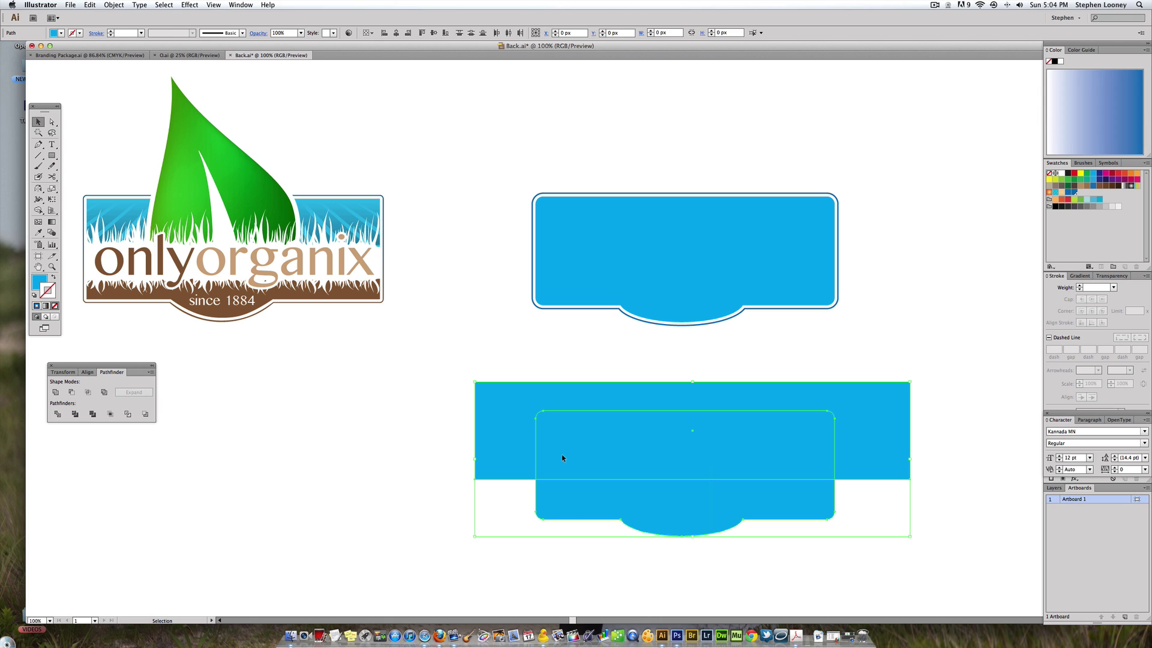
pyautogui.click(71, 393)
pyautogui.click(618, 505)
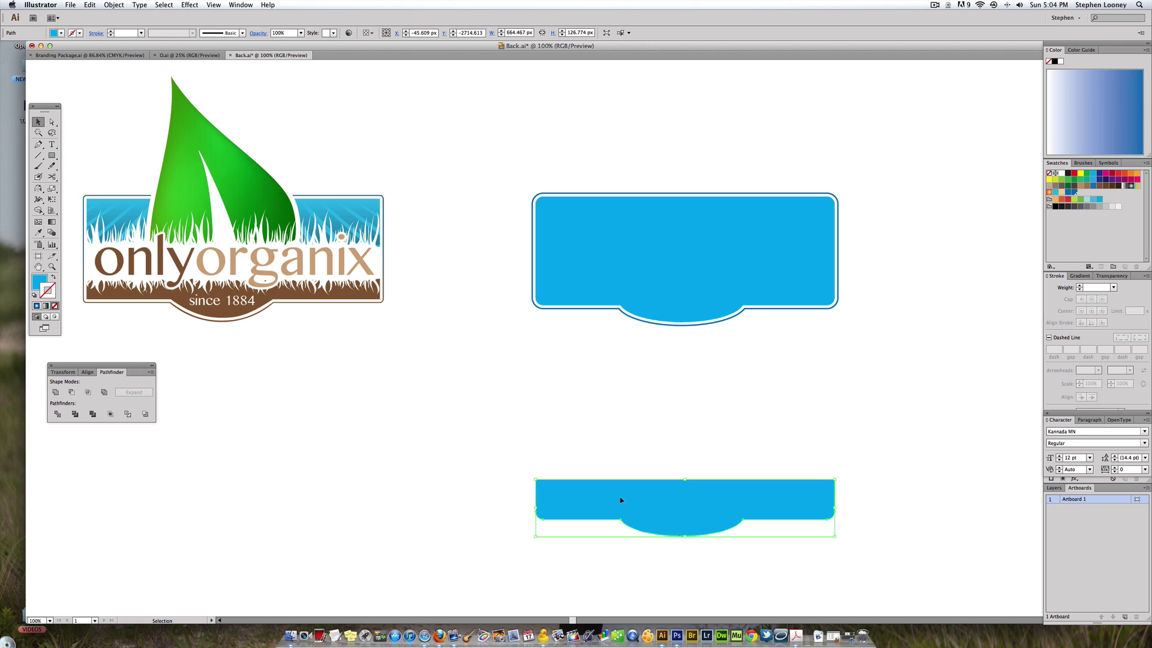
# Fill the lower strip with the dark brown sampled from the reference logo's bottom band.
pyautogui.scroll(5, 998, 341)
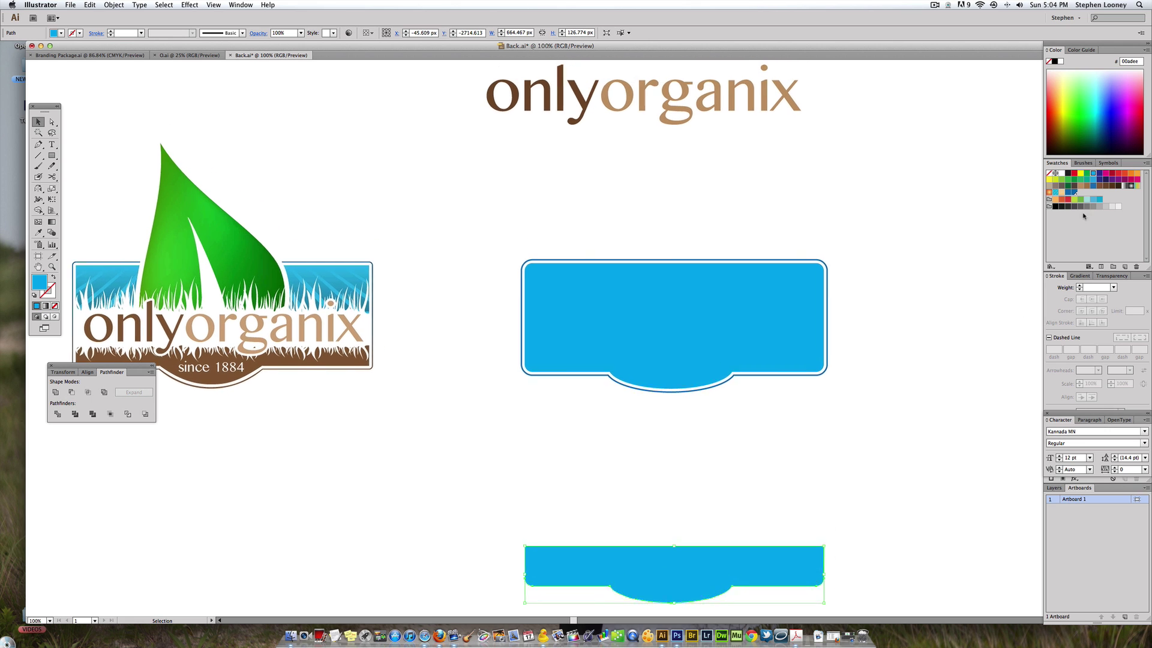
pyautogui.moveTo(882, 386); pyautogui.dragTo(916, 248)
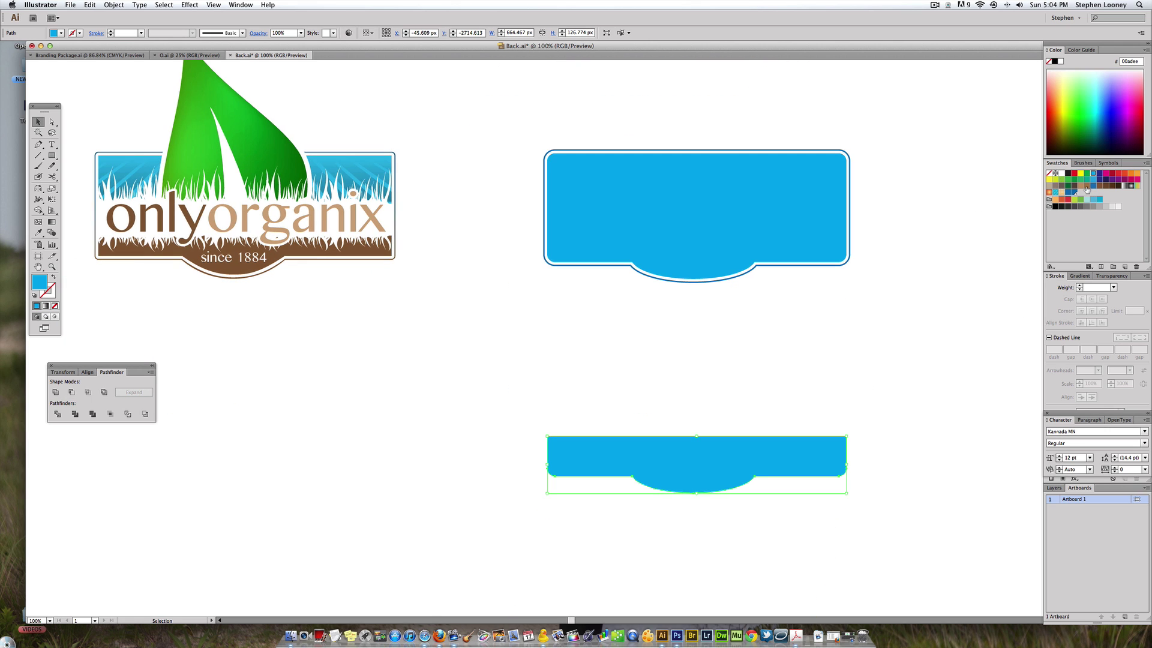
pyautogui.click(43, 233)
pyautogui.click(114, 246)
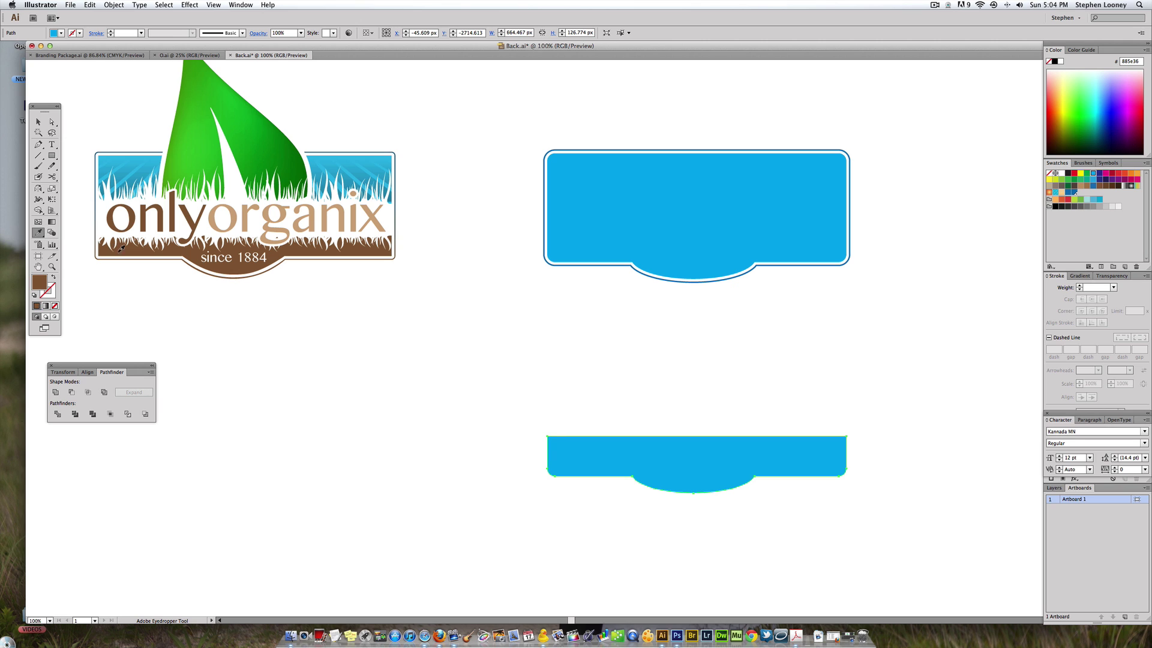
# Move the brown strip up onto the lower part of the outlined blue badge, matching its bottom contour.
pyautogui.click(39, 122)
pyautogui.moveTo(564, 459); pyautogui.dragTo(565, 245)
pyautogui.click(681, 313)
pyautogui.scroll(3, 681, 313)
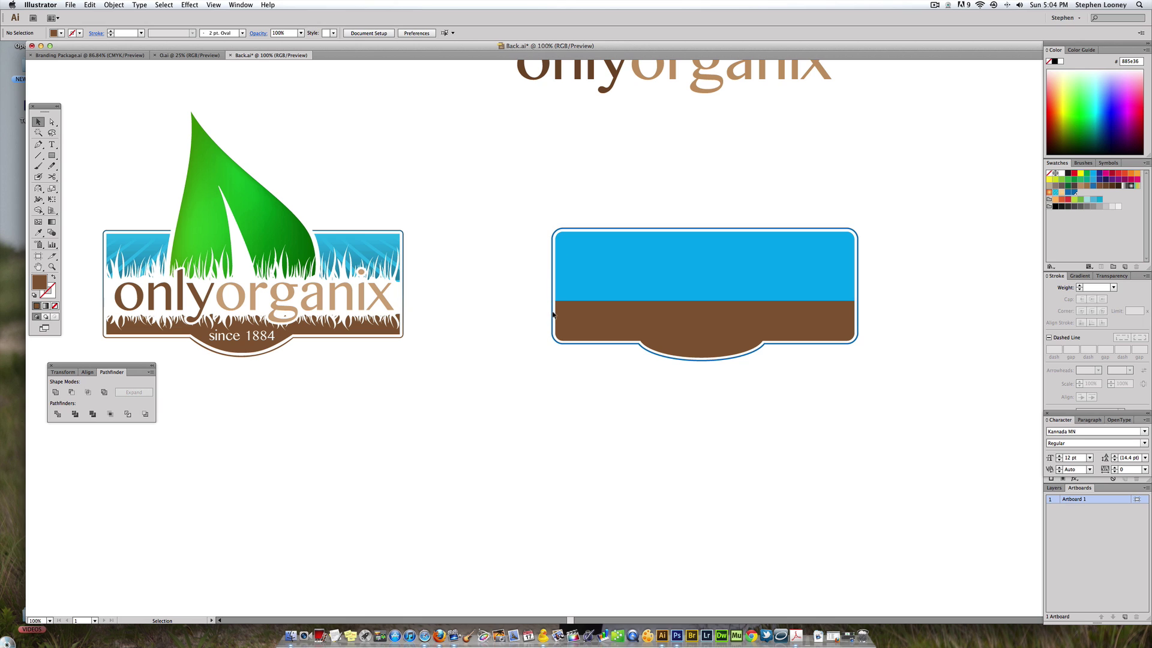
# Lock the unstroked blue badge shape and the white-stroked copy behind it to expose the rearmost copy for selection.
pyautogui.click(577, 322)
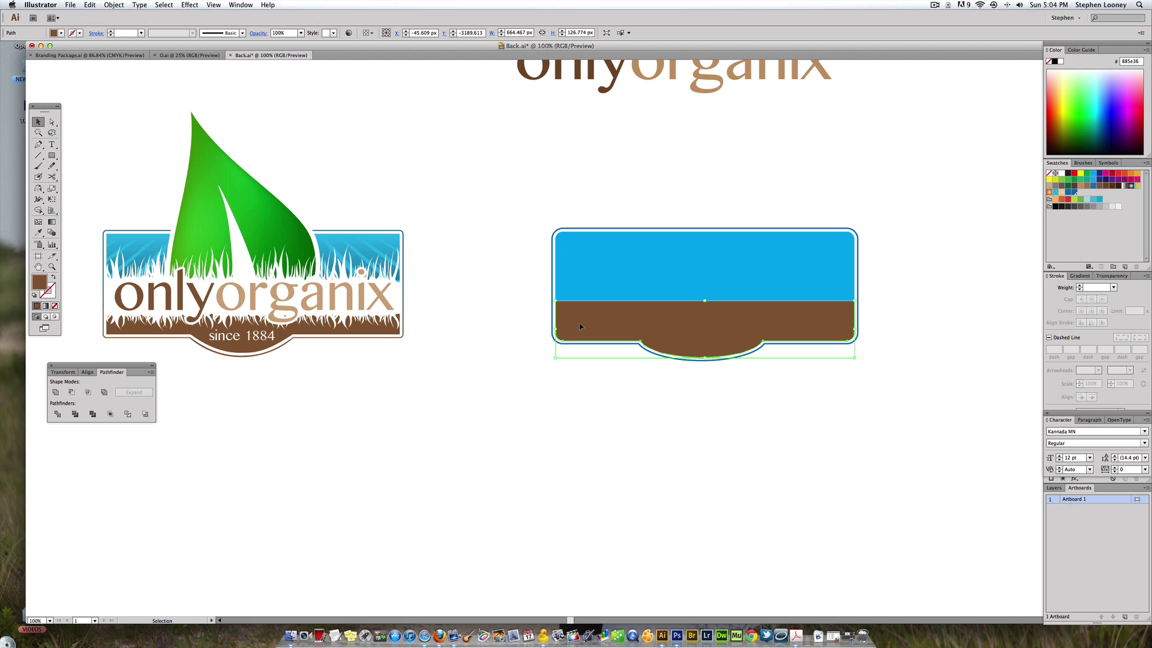
pyautogui.press('super+shift+a')
pyautogui.click(611, 288)
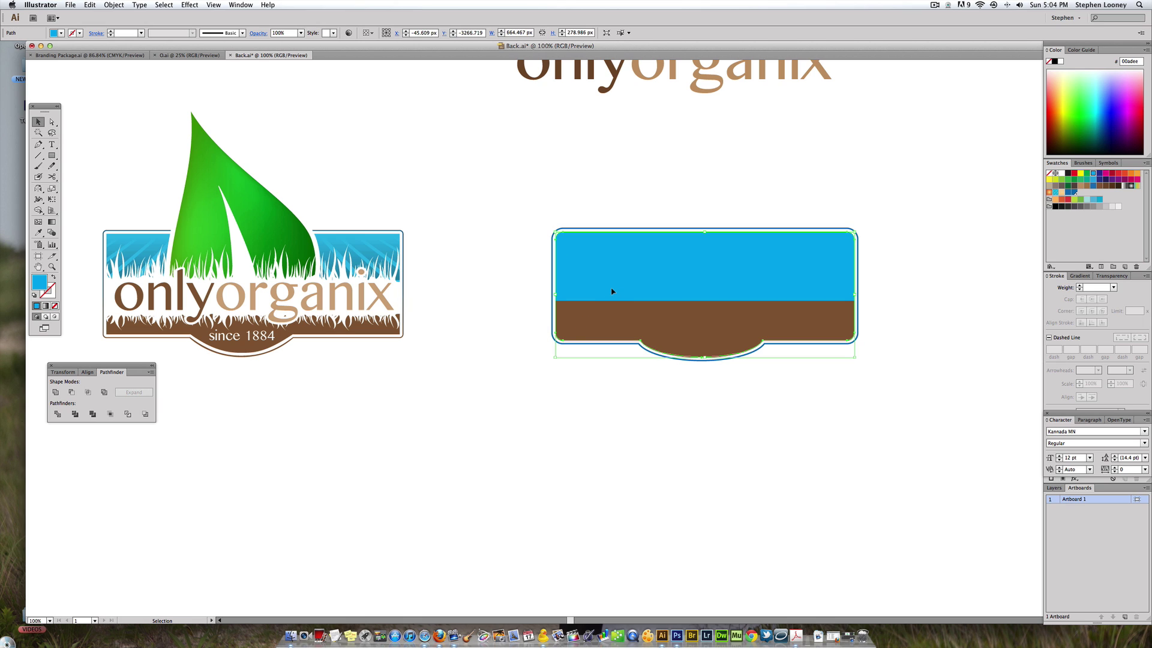
pyautogui.click(582, 397)
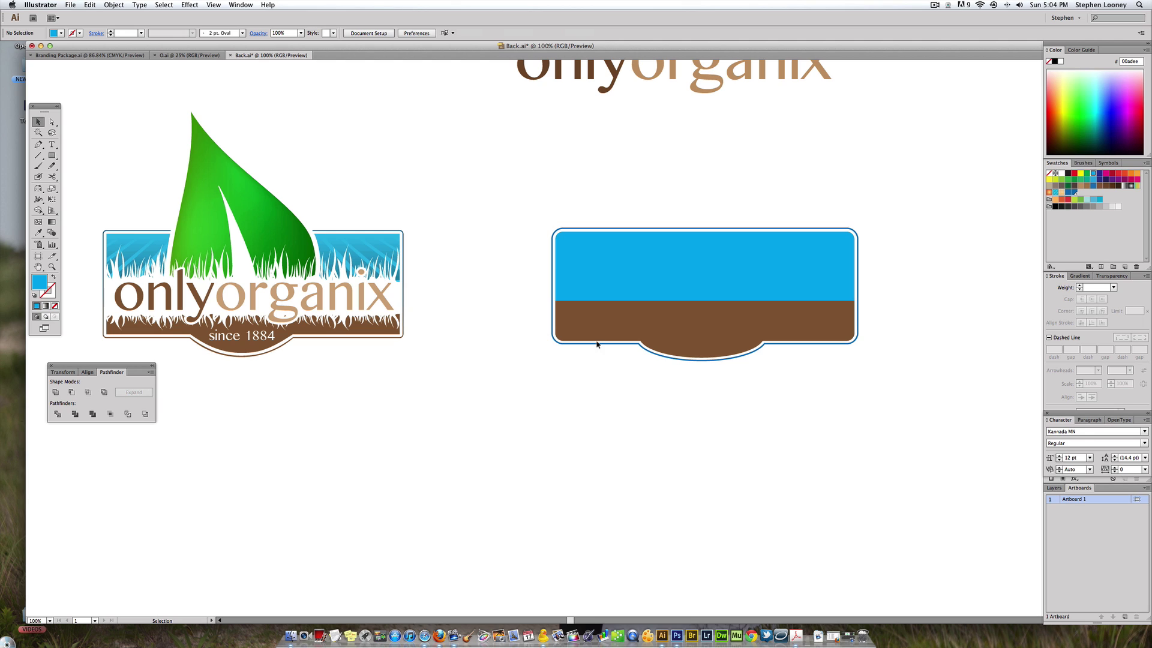
pyautogui.click(598, 262)
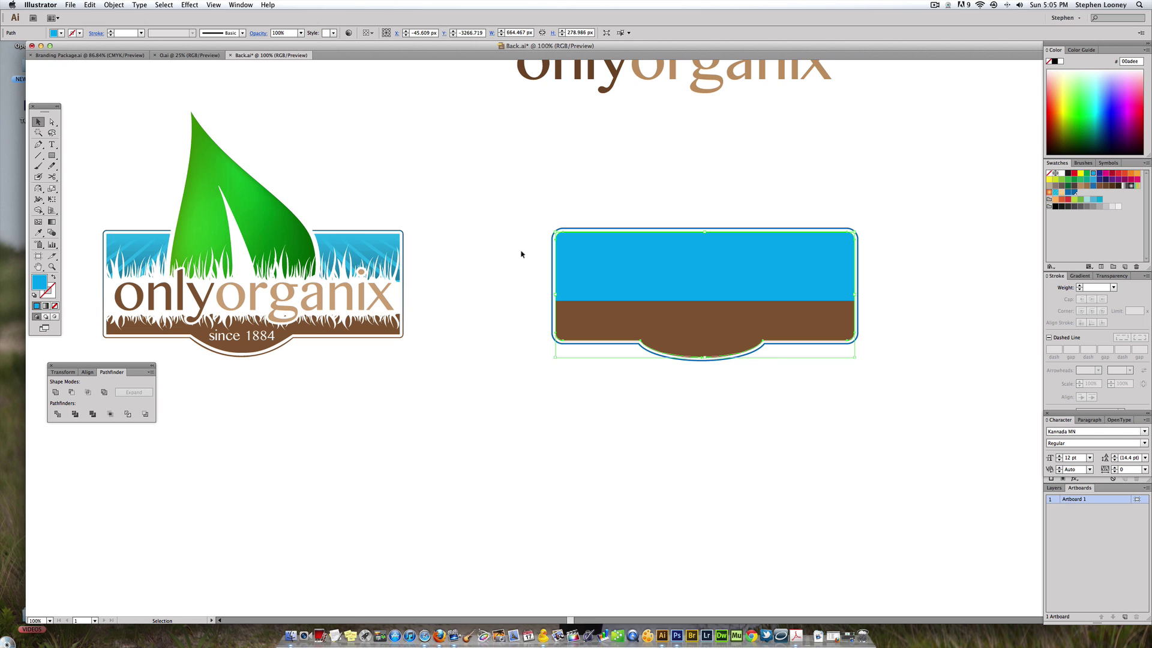
pyautogui.click(513, 267)
pyautogui.click(593, 273)
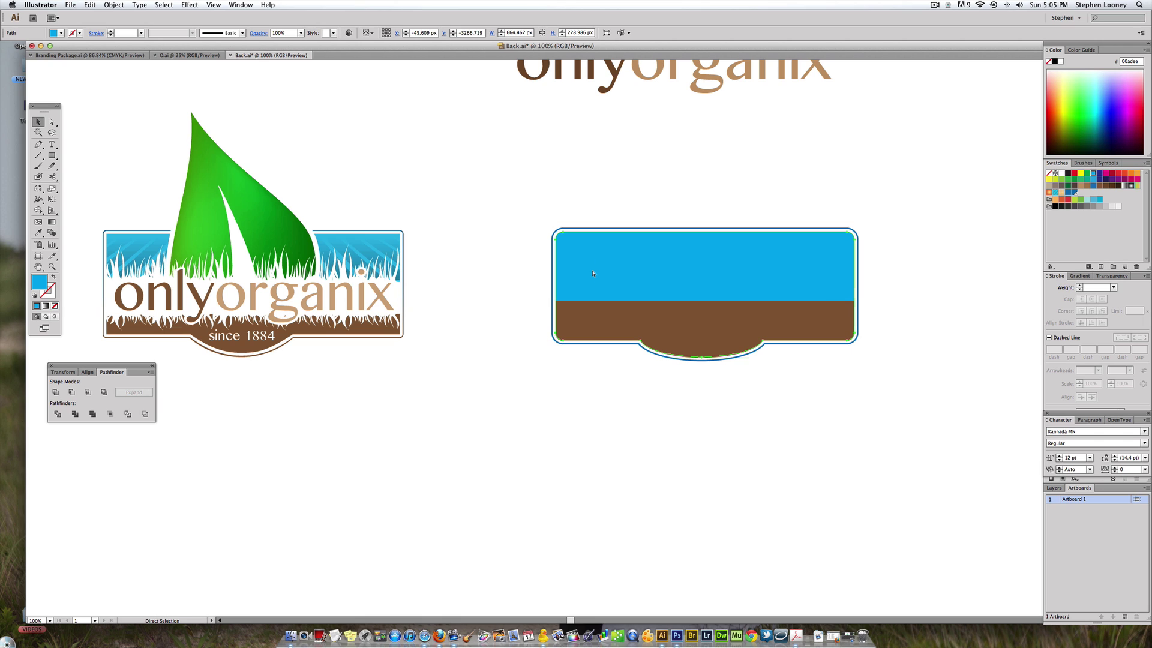
pyautogui.press('super+2')
pyautogui.click(608, 265)
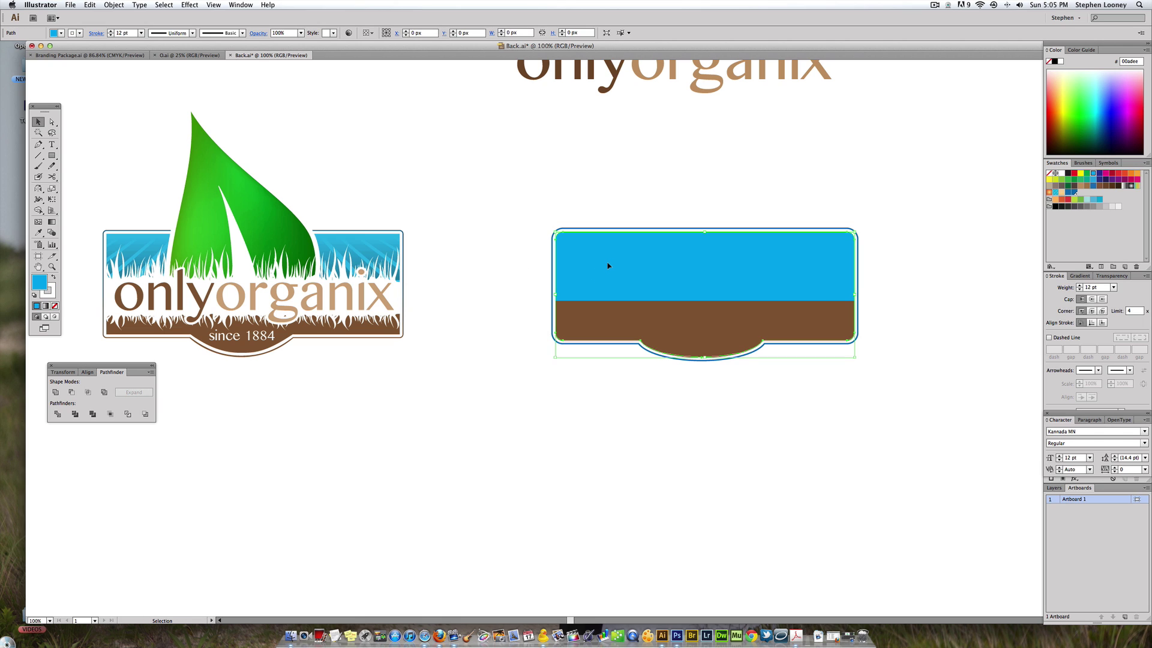
pyautogui.press('super+2')
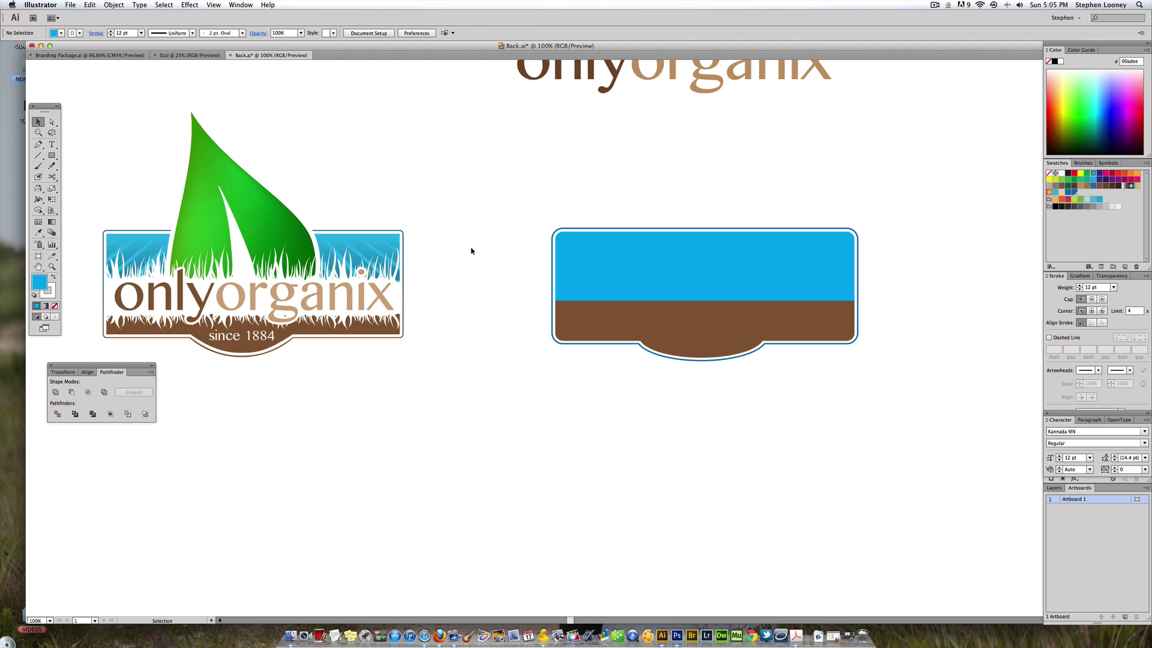
# Recolor the 18 pt gradient stroke of the rearmost badge copy to run from dark blue to brown, removing the white stop.
pyautogui.click(602, 255)
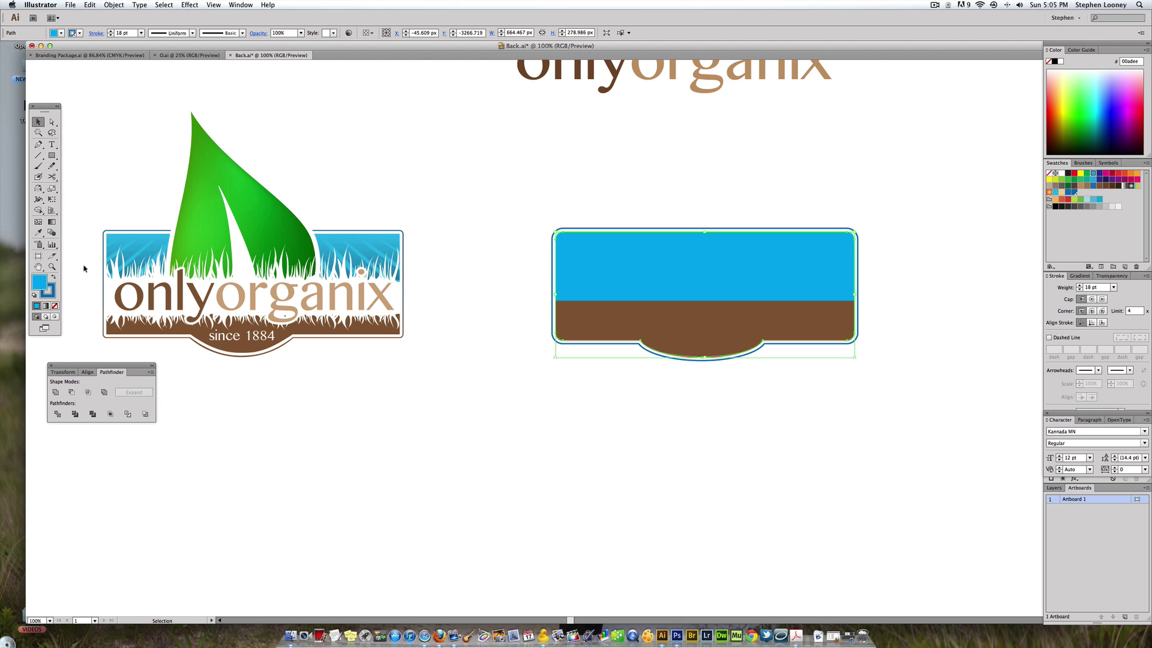
pyautogui.click(49, 292)
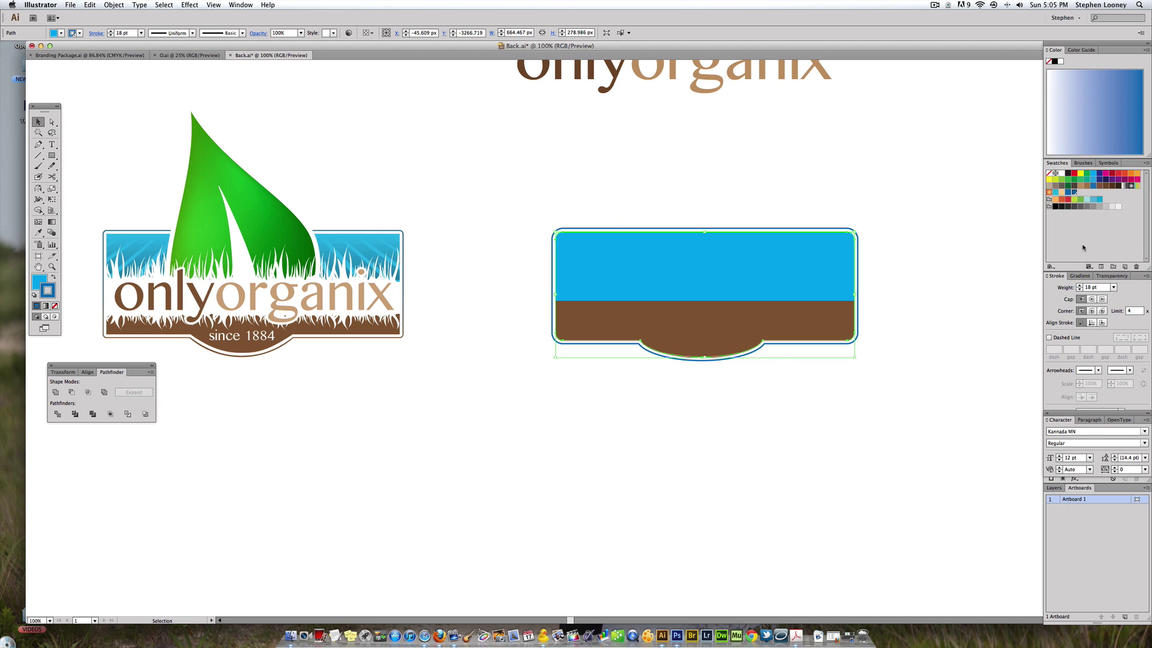
pyautogui.click(1080, 276)
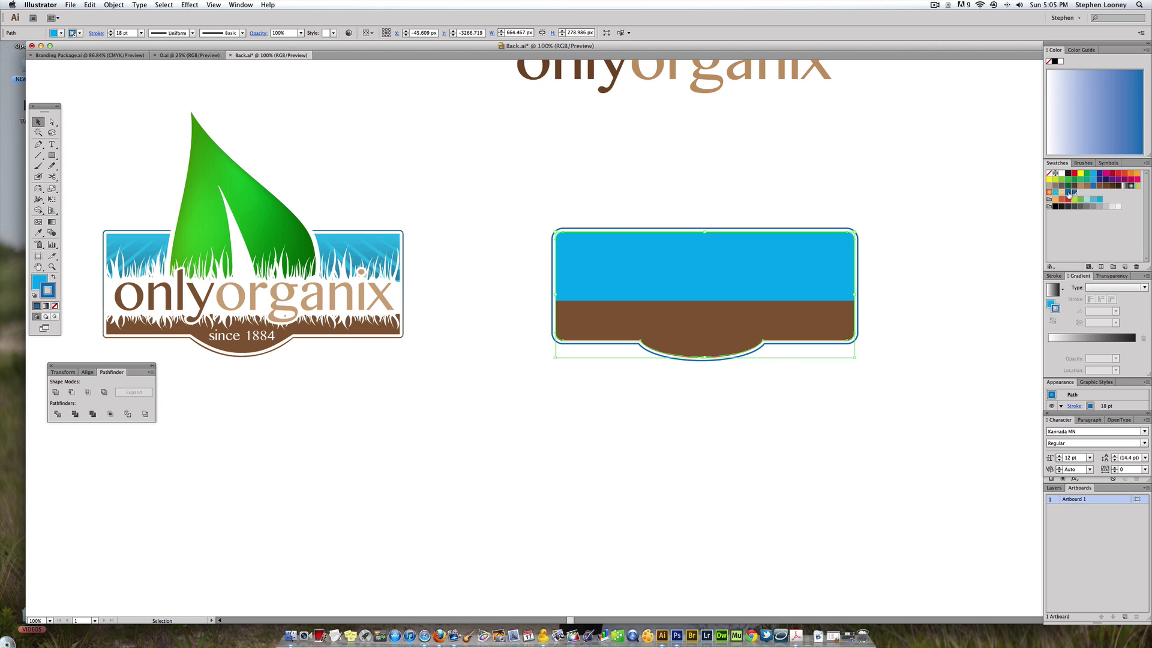
pyautogui.click(1068, 193)
pyautogui.click(1059, 346)
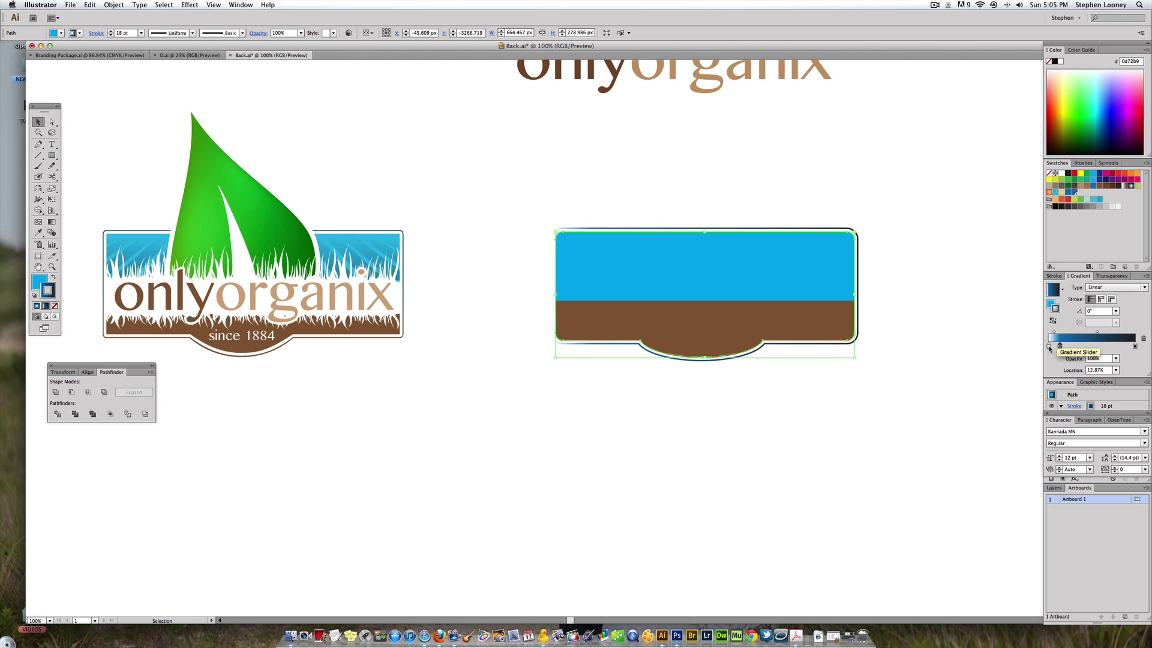
pyautogui.moveTo(1049, 347); pyautogui.dragTo(1050, 367)
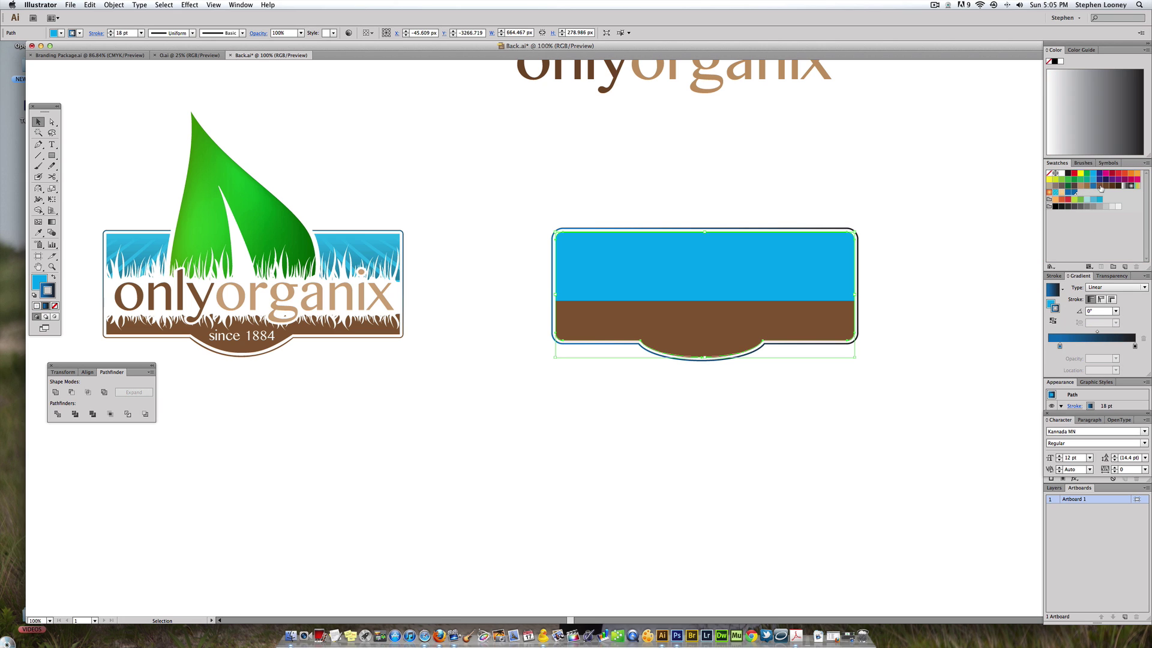
pyautogui.moveTo(1100, 187)
pyautogui.mouseDown()
pyautogui.moveTo(1135, 357)
pyautogui.moveTo(1135, 347)
pyautogui.mouseUp()
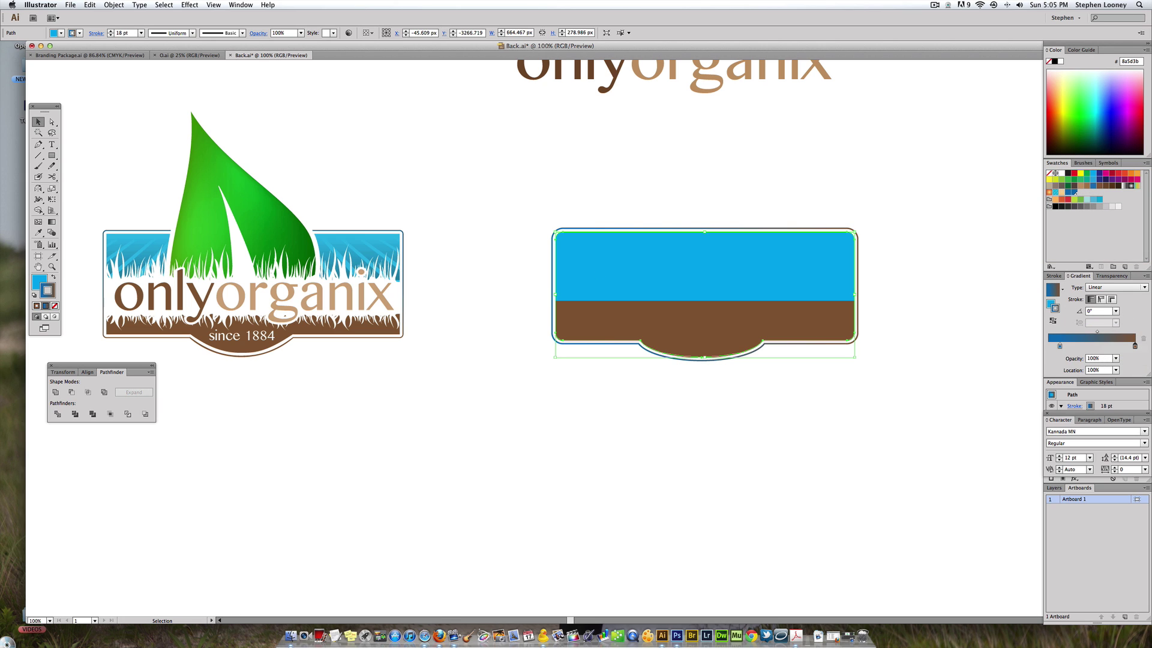
# Set the angle of the badge outline's linear gradient to -90° and deselect the shape.
pyautogui.click(1115, 311)
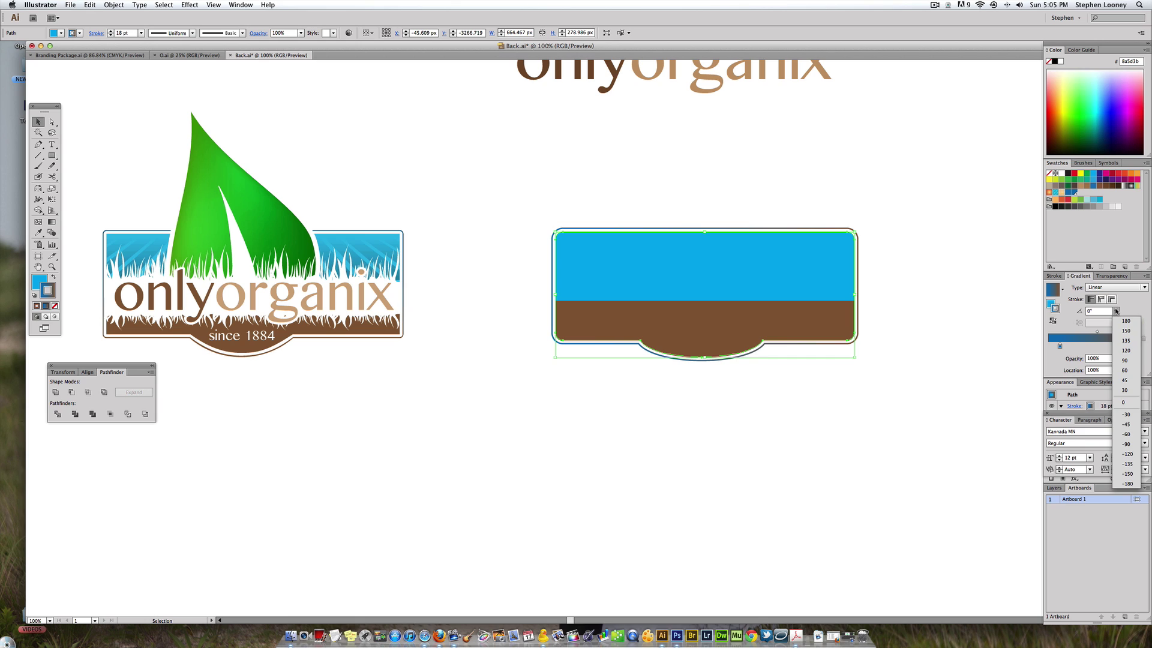
pyautogui.click(1126, 444)
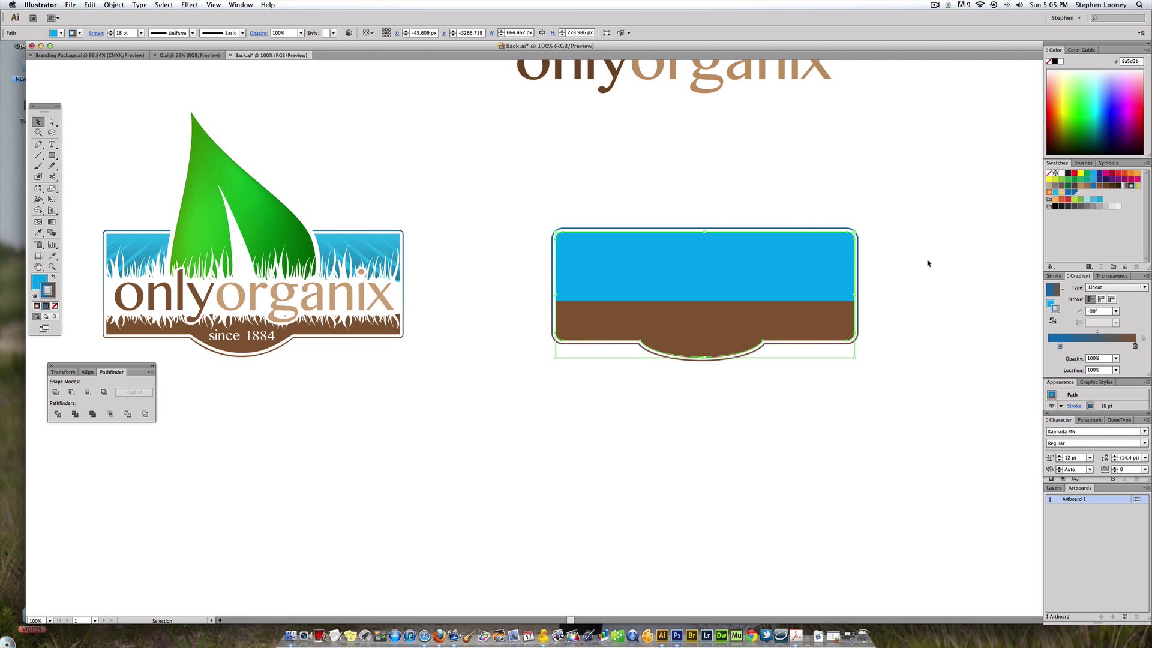
pyautogui.click(540, 238)
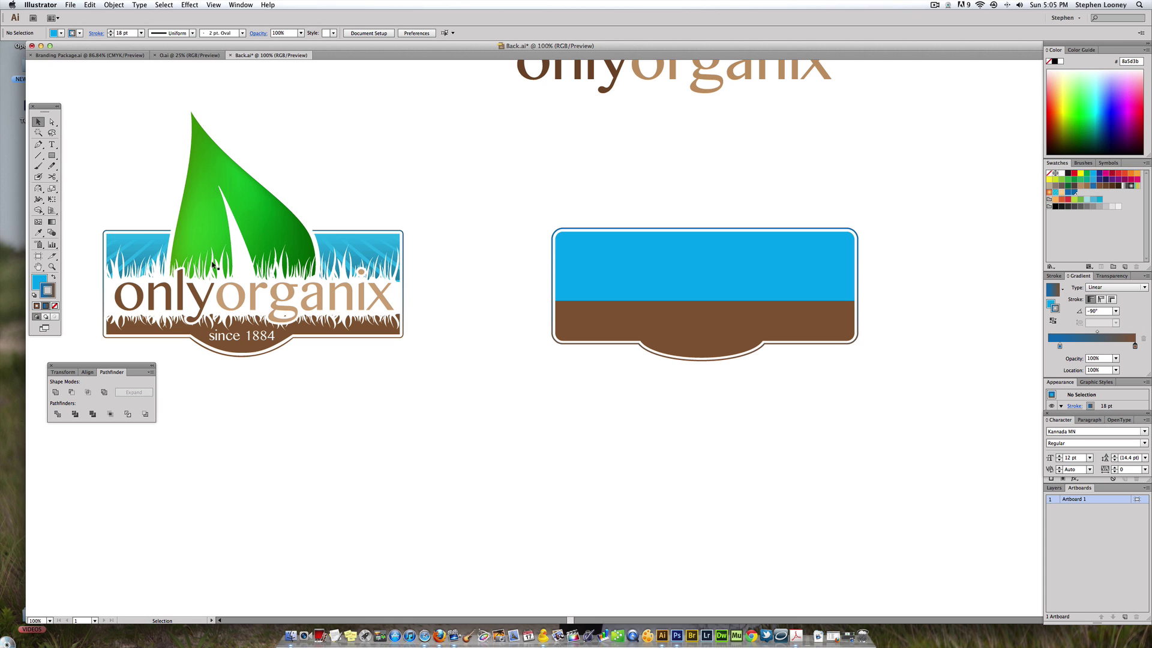
# Draw a thin vertical blue rectangle about 19 × 597 px below the logos and remove its stroke.
pyautogui.click(52, 156)
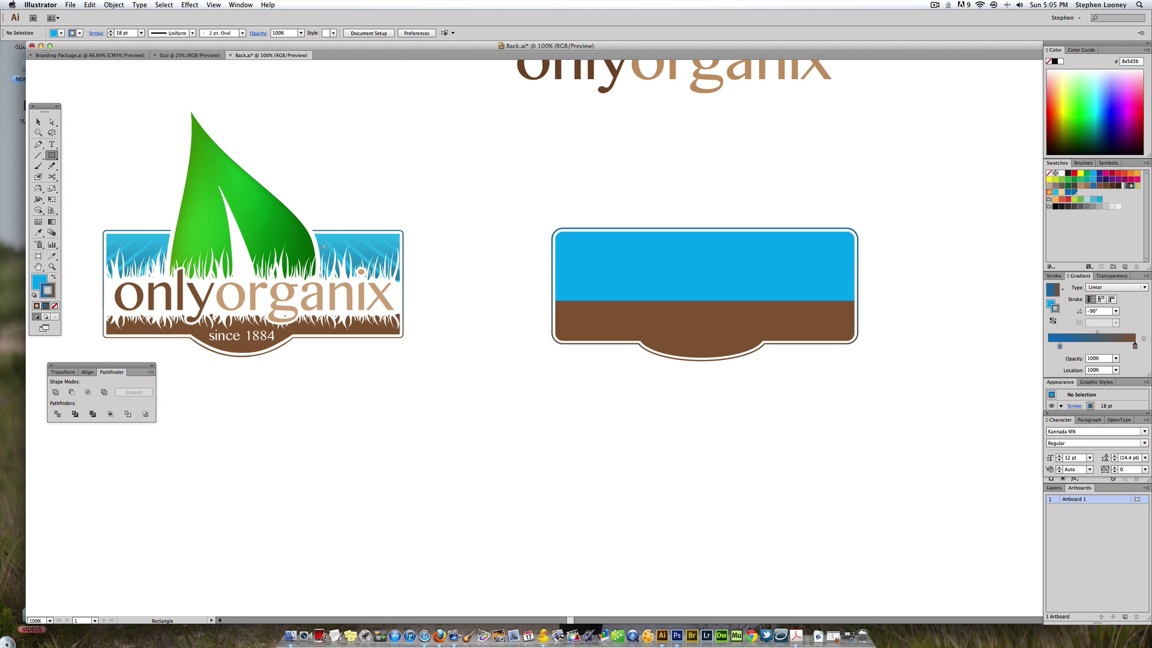
pyautogui.keyDown('ctrl'); pyautogui.keyDown('alt'); pyautogui.click(610, 367); pyautogui.keyUp('alt'); pyautogui.keyUp('ctrl')
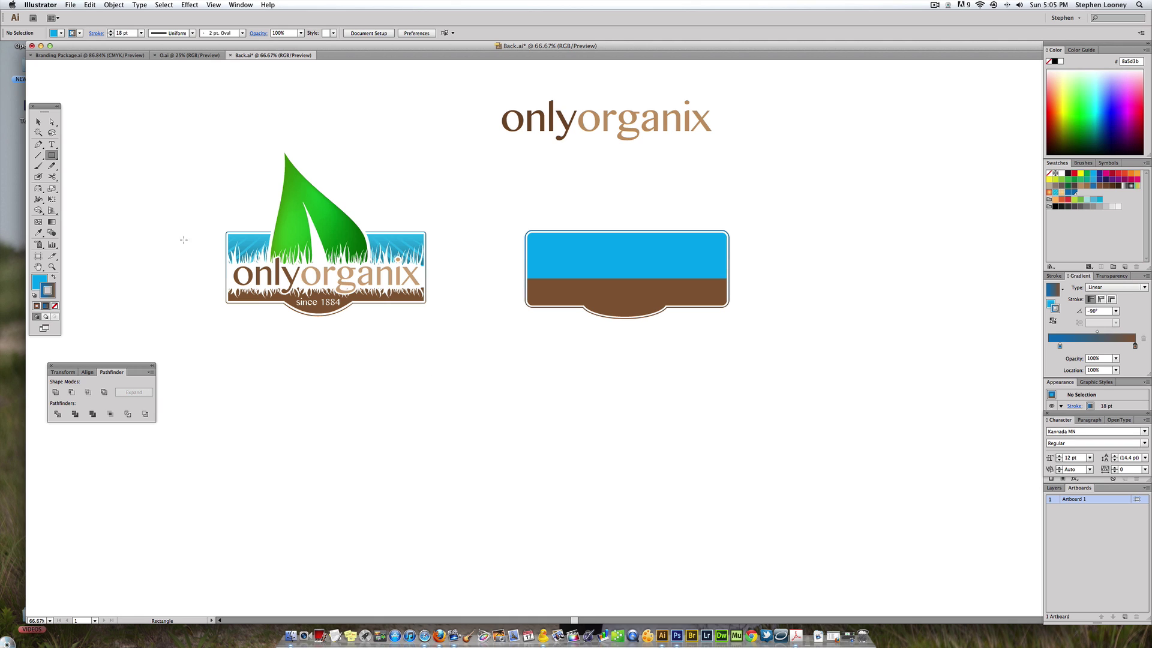
pyautogui.moveTo(421, 360); pyautogui.dragTo(429, 541)
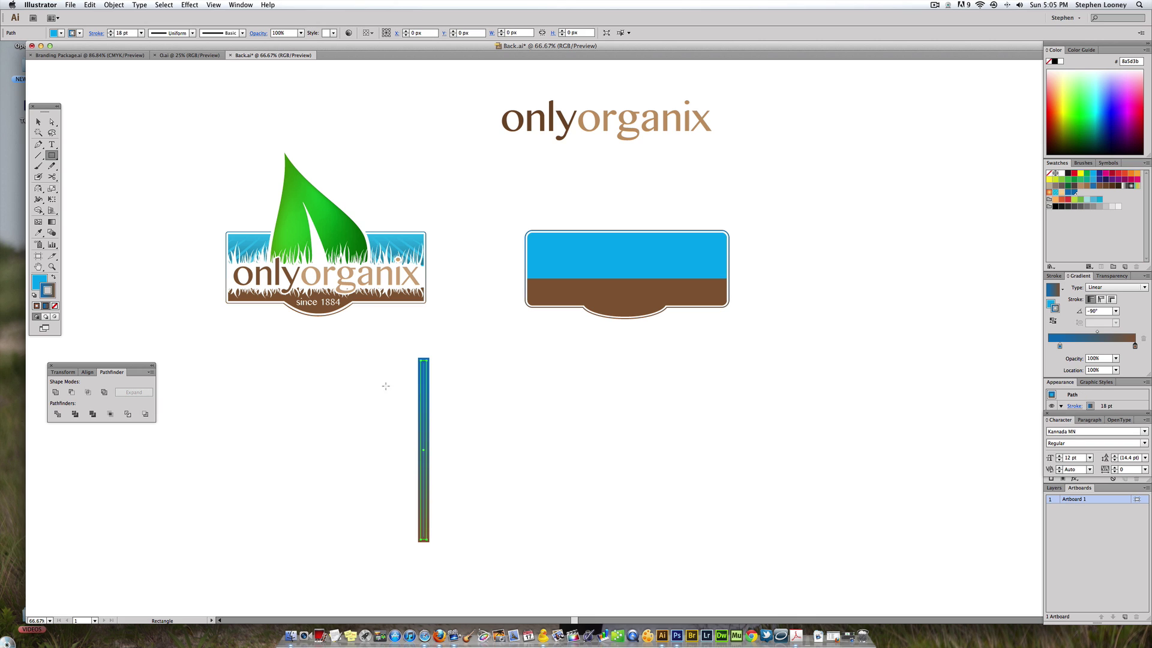
pyautogui.click(55, 306)
pyautogui.click(40, 122)
pyautogui.click(345, 360)
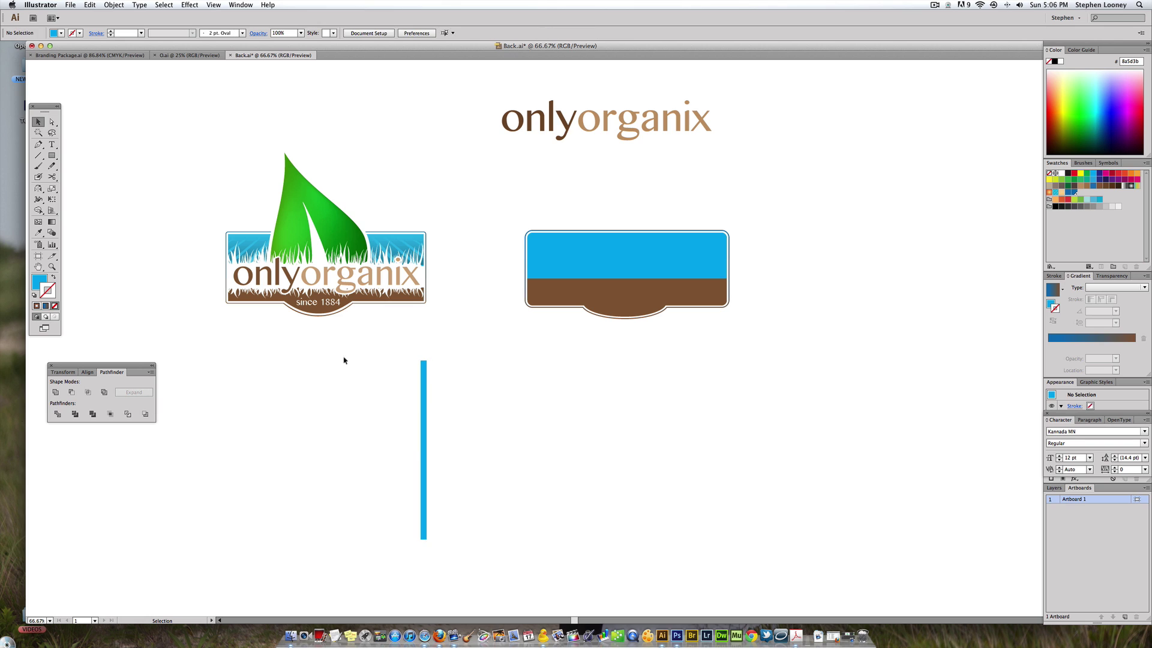
# Duplicate the thin vertical bar sideways repeatedly to build a row of stripes about 925 px wide.
pyautogui.click(424, 383)
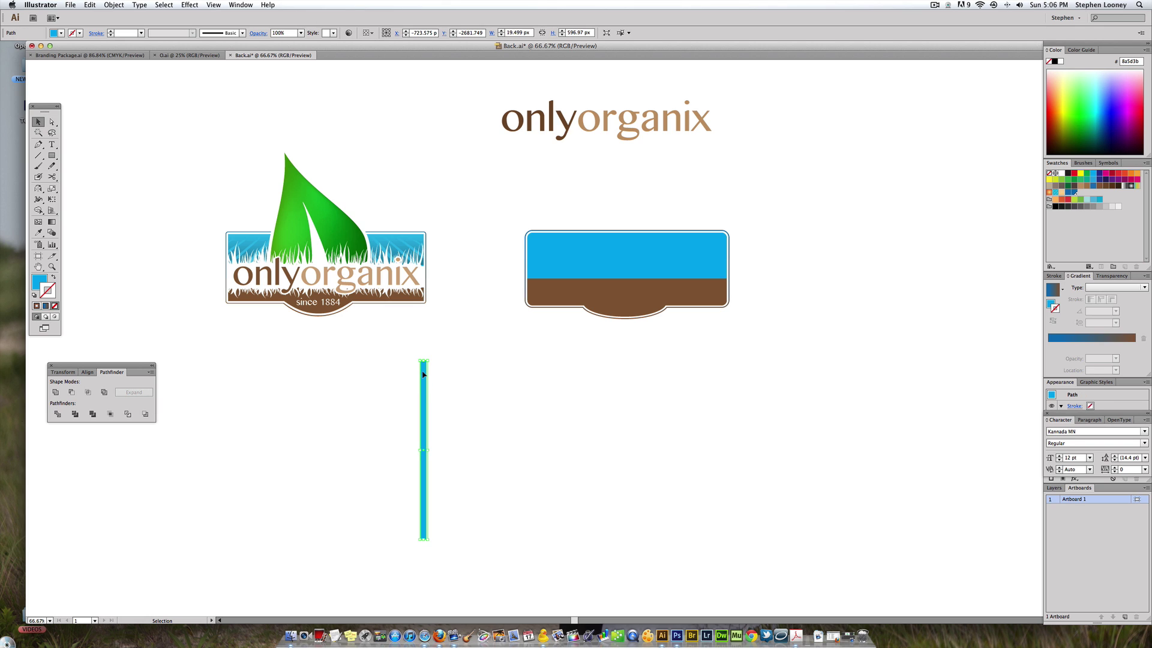
pyautogui.moveTo(423, 373); pyautogui.dragTo(496, 381)
pyautogui.keyDown('shift'); pyautogui.click(420, 378); pyautogui.keyUp('shift')
pyautogui.keyDown('shift'); pyautogui.click(423, 380); pyautogui.keyUp('shift')
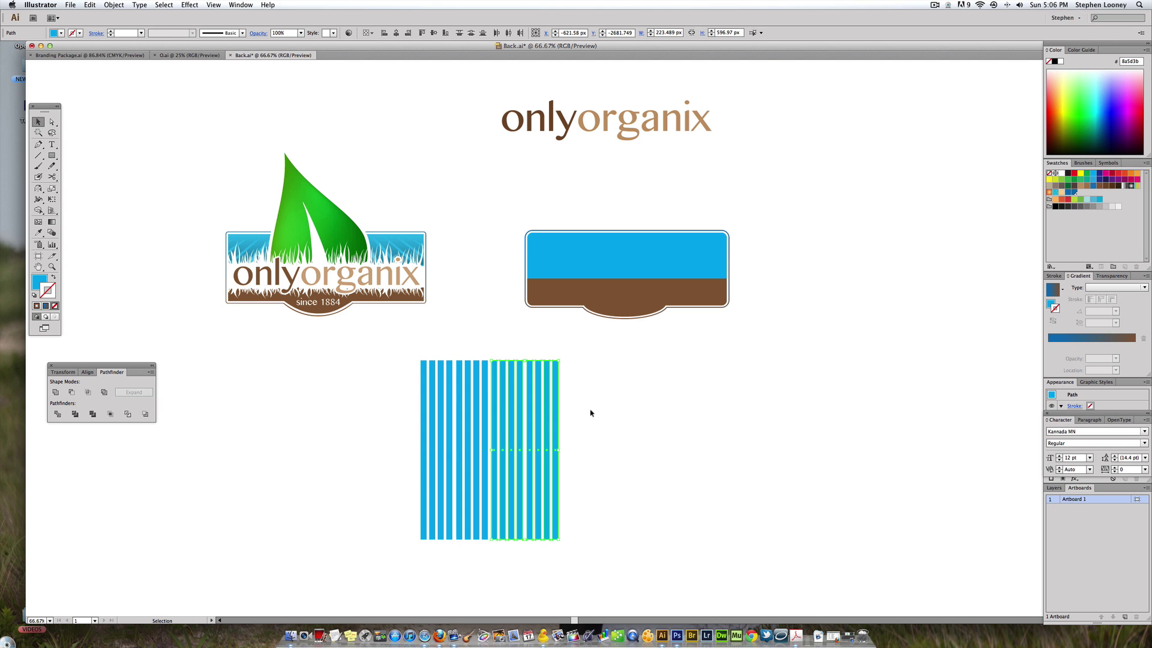
pyautogui.keyDown('shift'); pyautogui.click(432, 380); pyautogui.keyUp('shift')
pyautogui.moveTo(426, 390); pyautogui.dragTo(566, 386)
# Distribute all the vertical bars evenly by their horizontal centers and group them.
pyautogui.moveTo(741, 414); pyautogui.dragTo(345, 357)
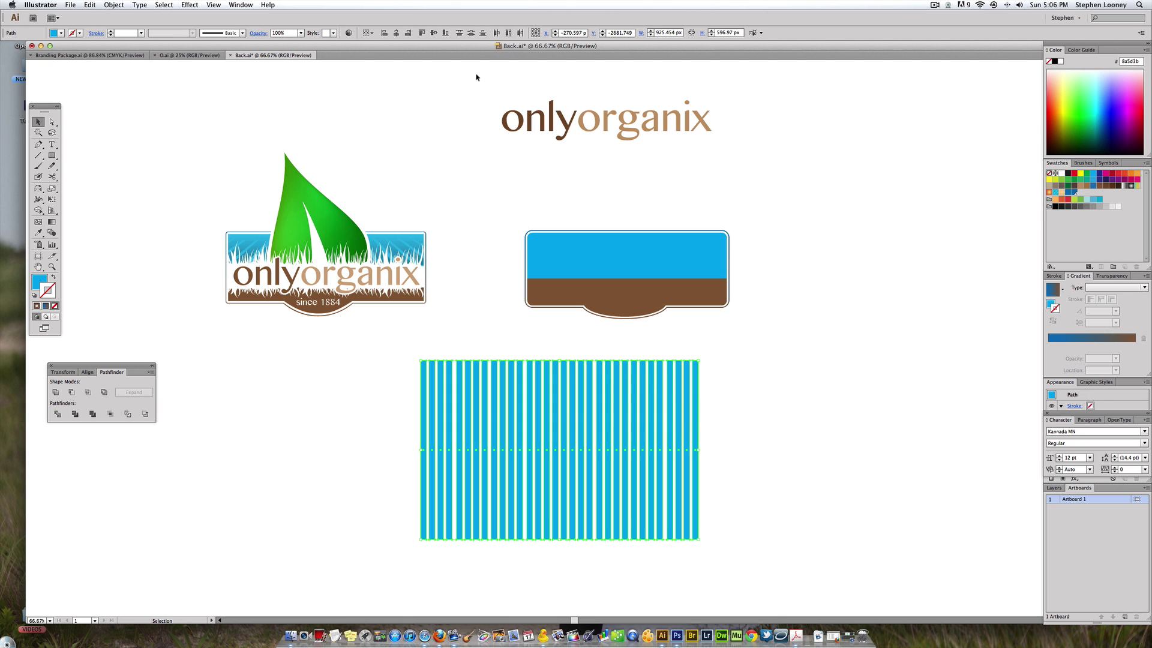
pyautogui.click(508, 32)
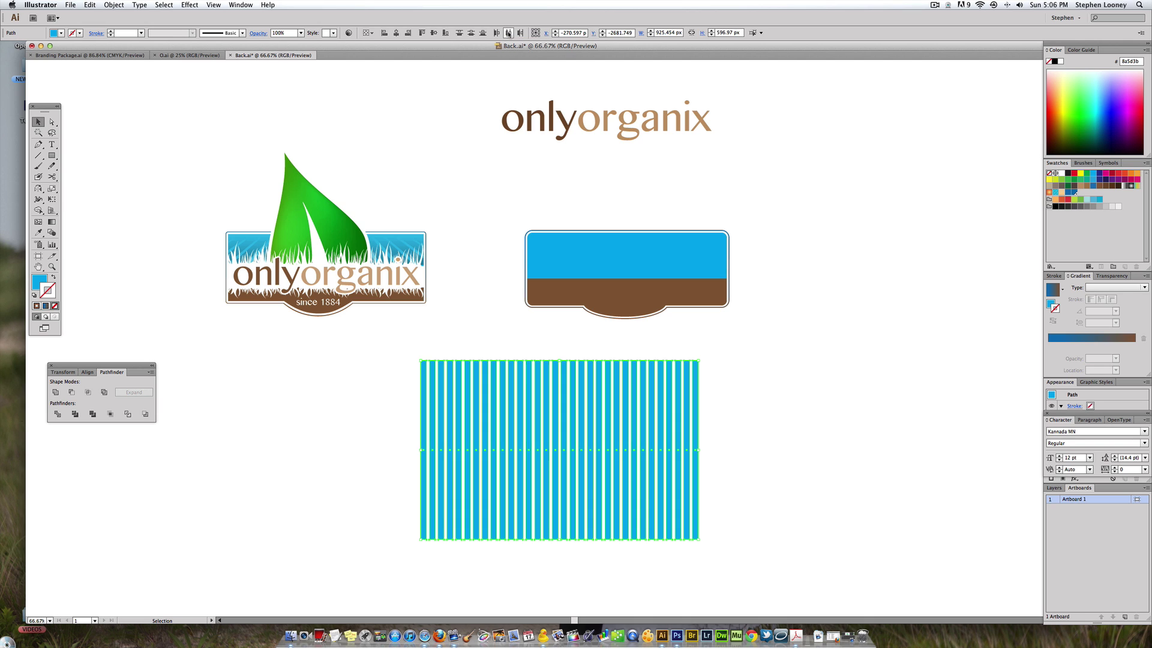
pyautogui.moveTo(803, 466); pyautogui.dragTo(372, 394)
pyautogui.click(216, 3)
pyautogui.moveTo(196, 3)
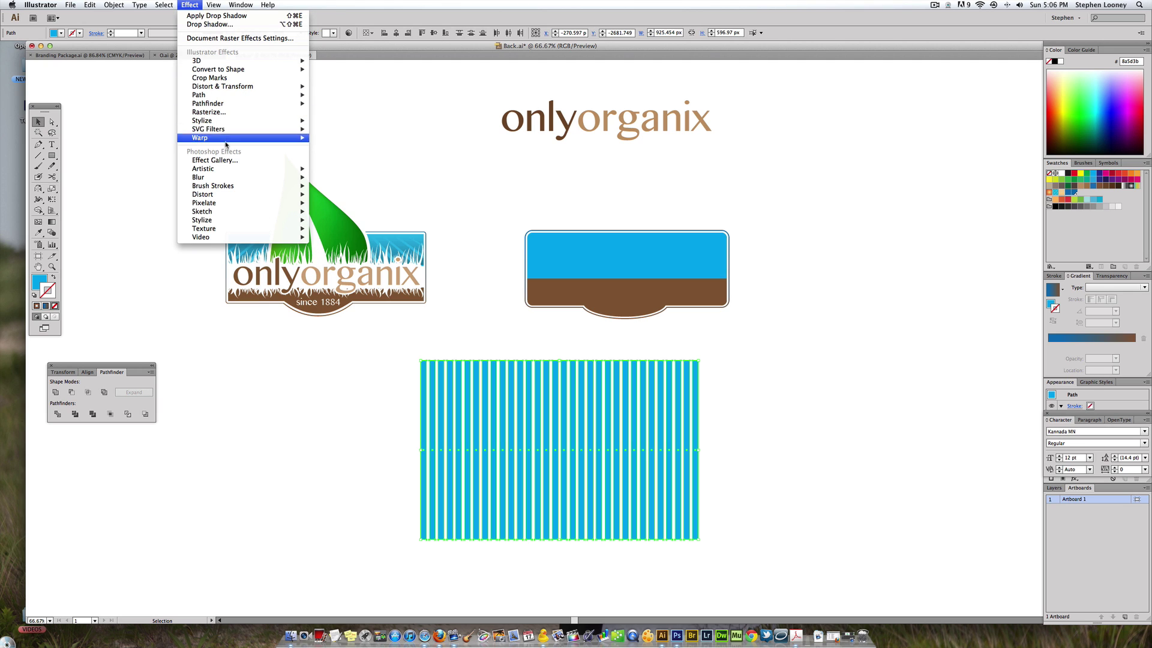
pyautogui.click(190, 4)
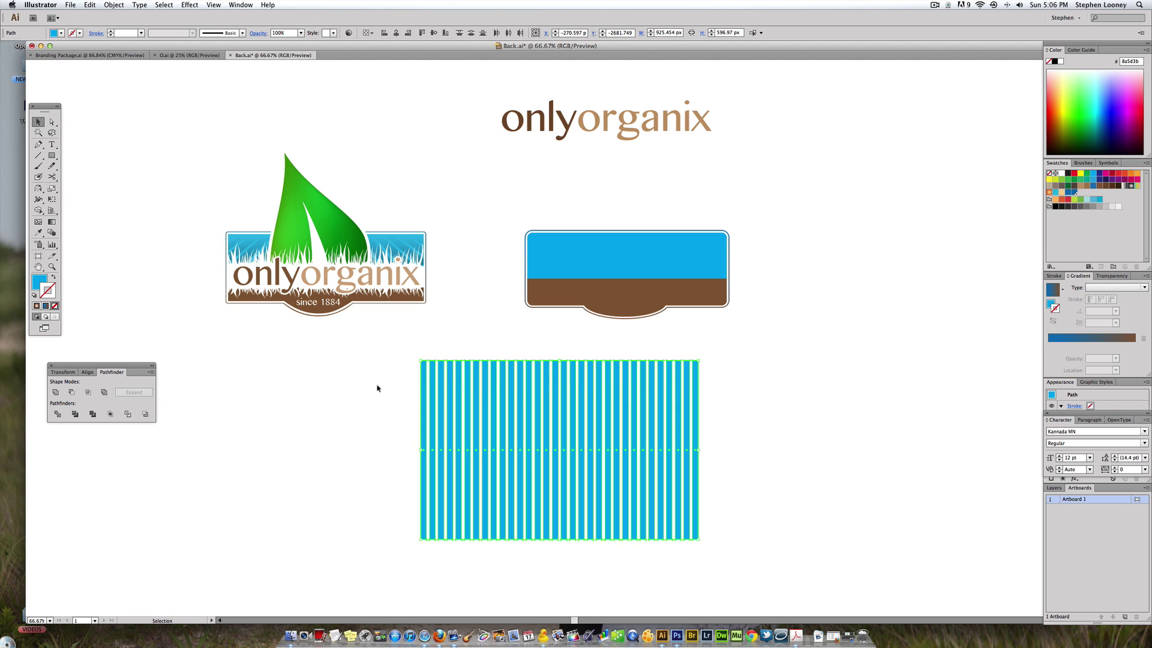
pyautogui.press('a')
pyautogui.press('super+g')
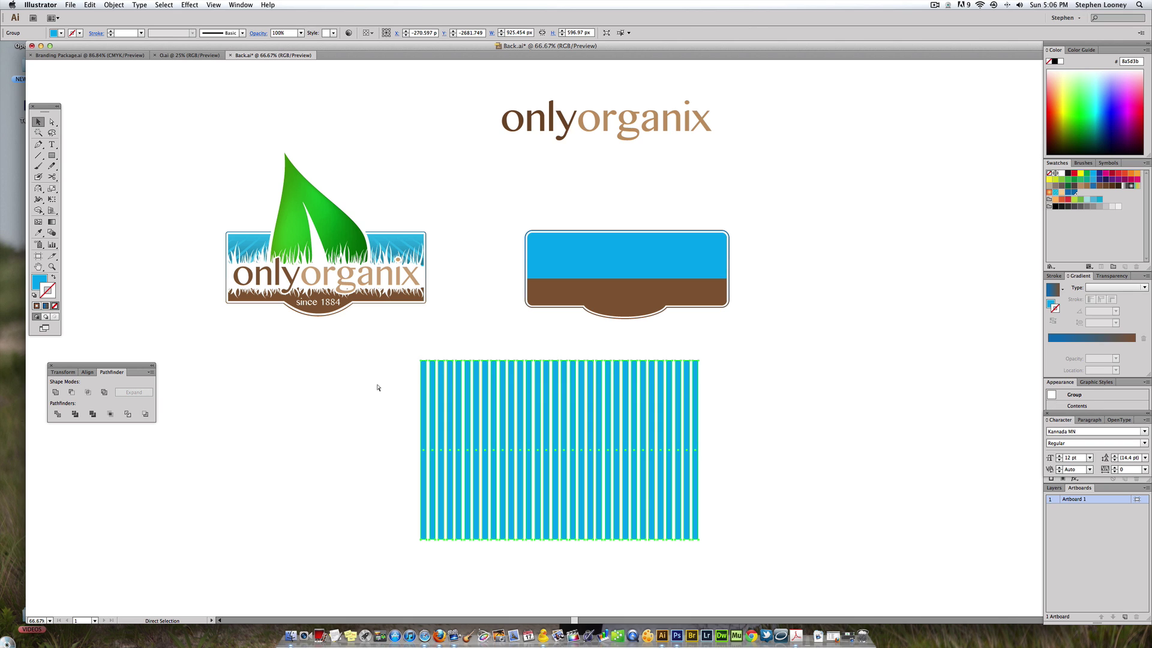
pyautogui.press('v')
# Apply Free Distort to the bar group, merging its upper corners at the center and spreading its lower corners outward to form rays.
pyautogui.click(189, 5)
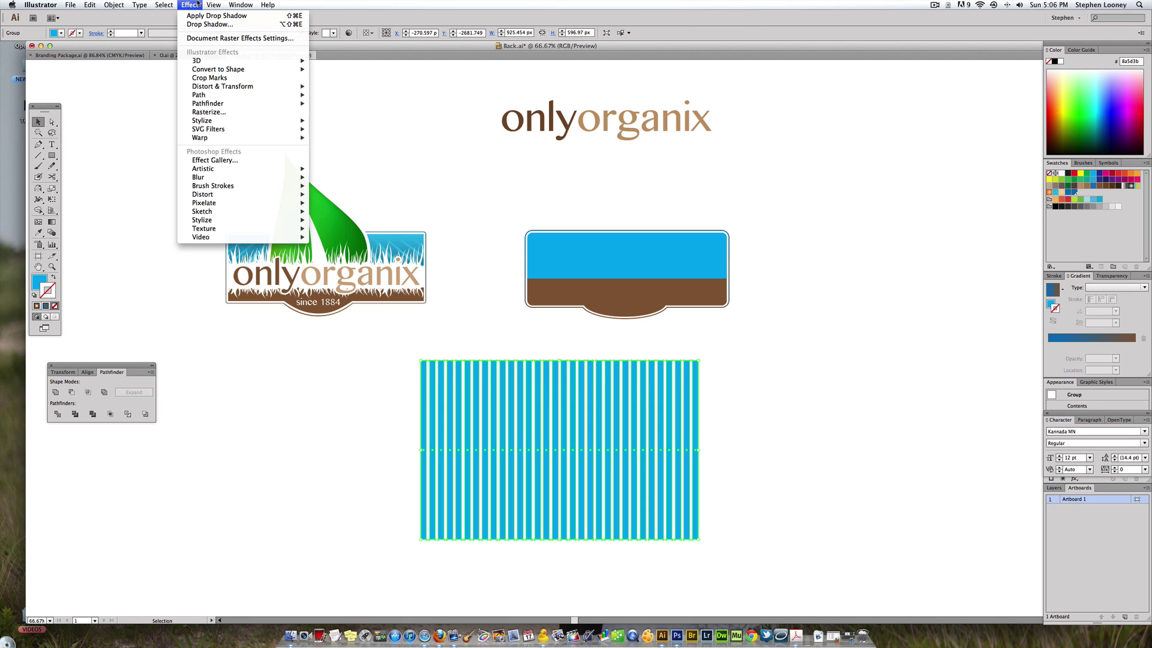
pyautogui.moveTo(238, 87)
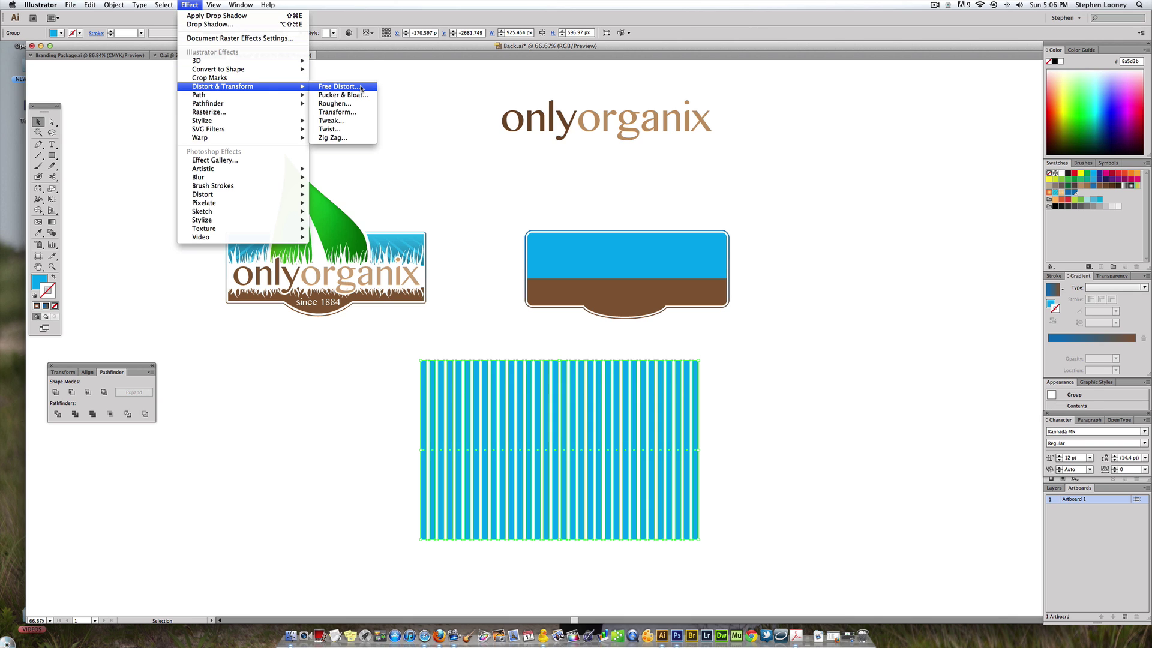
pyautogui.click(339, 87)
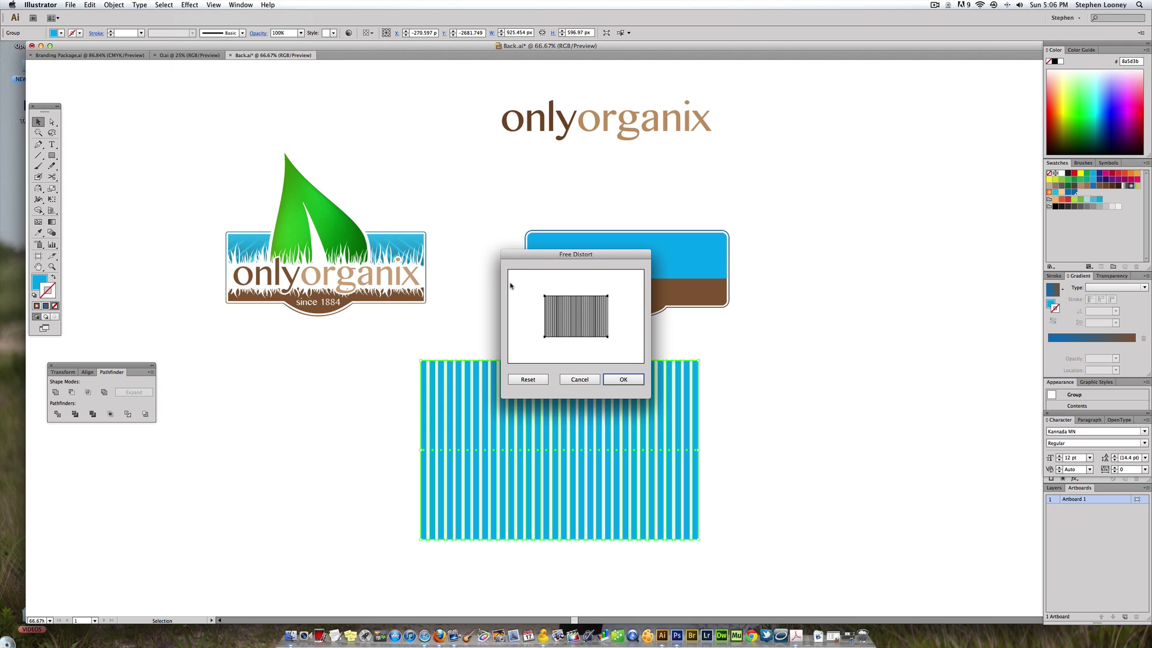
pyautogui.moveTo(546, 296); pyautogui.dragTo(578, 296)
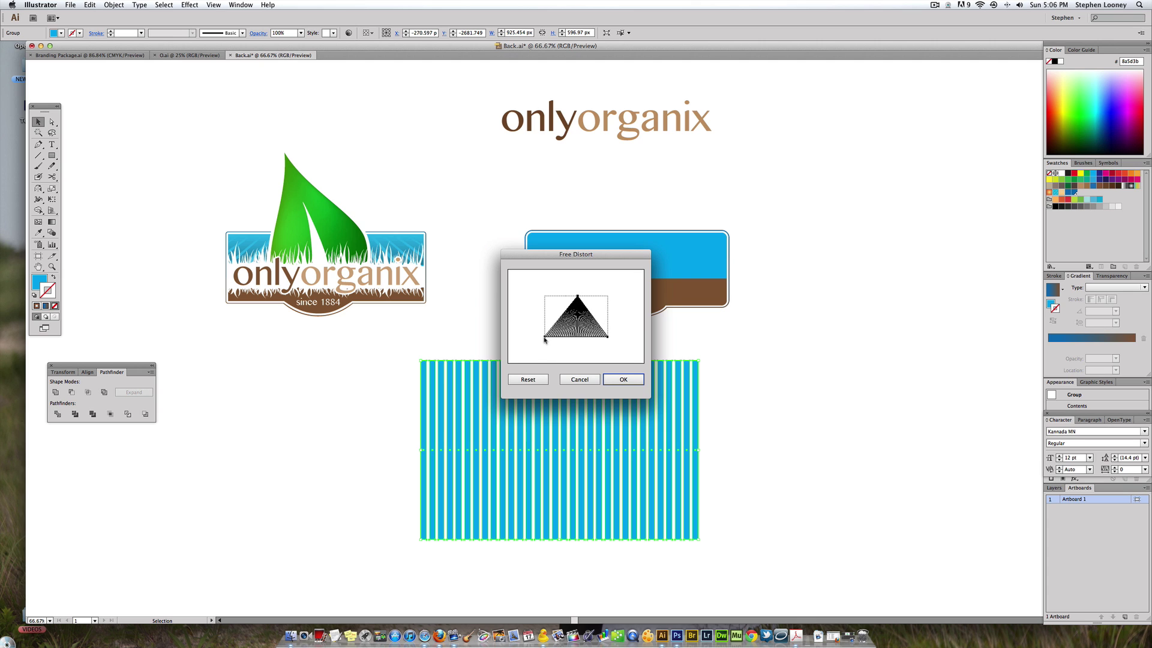
pyautogui.moveTo(545, 340); pyautogui.dragTo(509, 337)
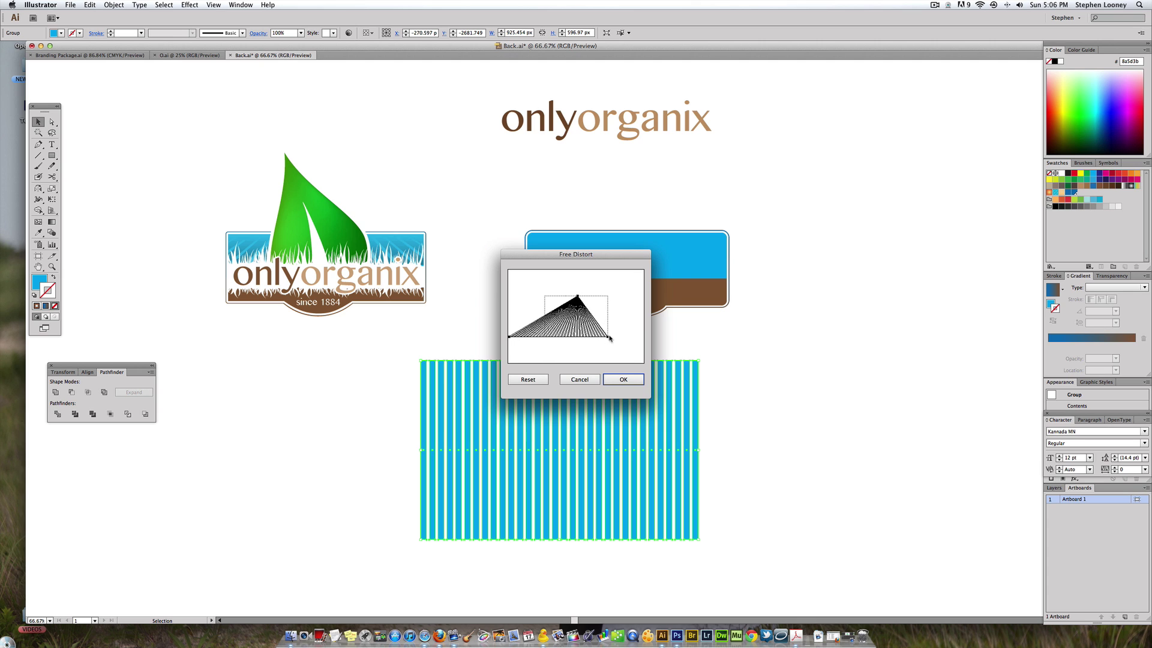
pyautogui.moveTo(608, 337); pyautogui.dragTo(642, 339)
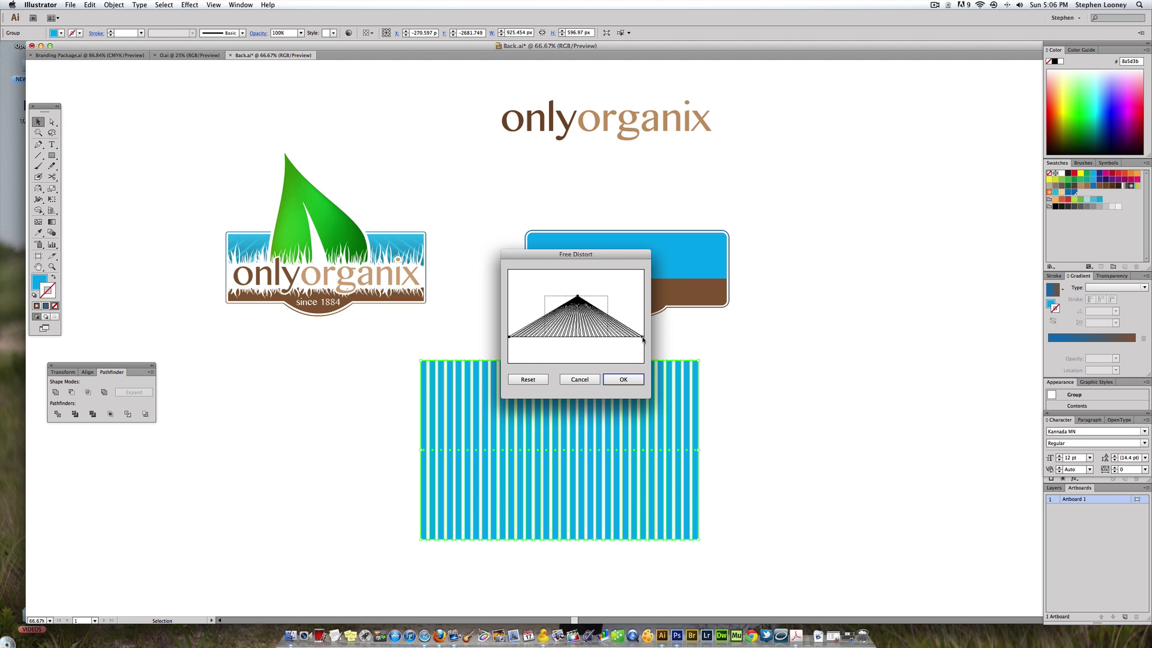
pyautogui.click(633, 380)
pyautogui.click(761, 375)
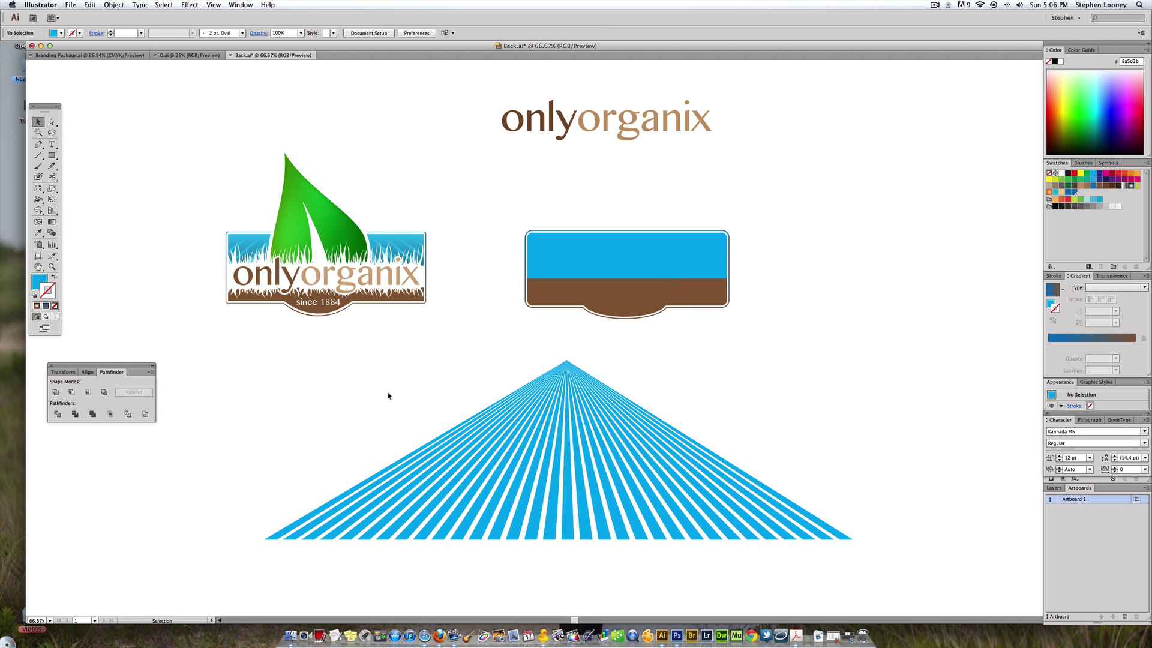
# Expand the appearance of the distorted ray group and deselect it.
pyautogui.moveTo(388, 396); pyautogui.dragTo(615, 429)
pyautogui.click(114, 5)
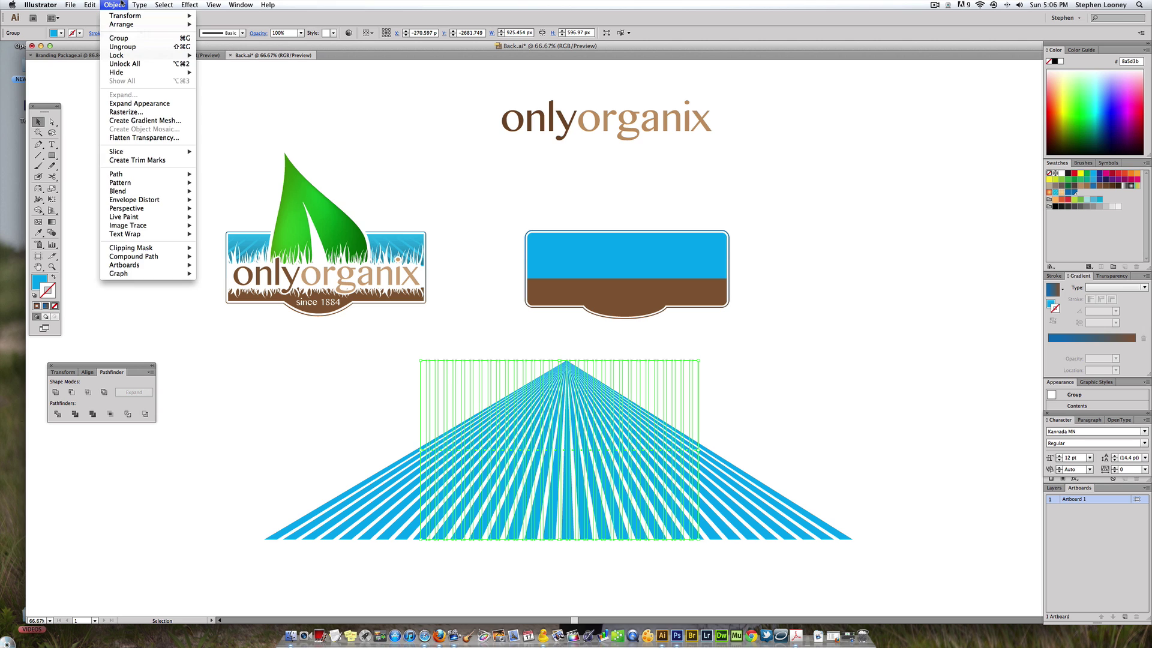
pyautogui.click(142, 104)
pyautogui.click(428, 363)
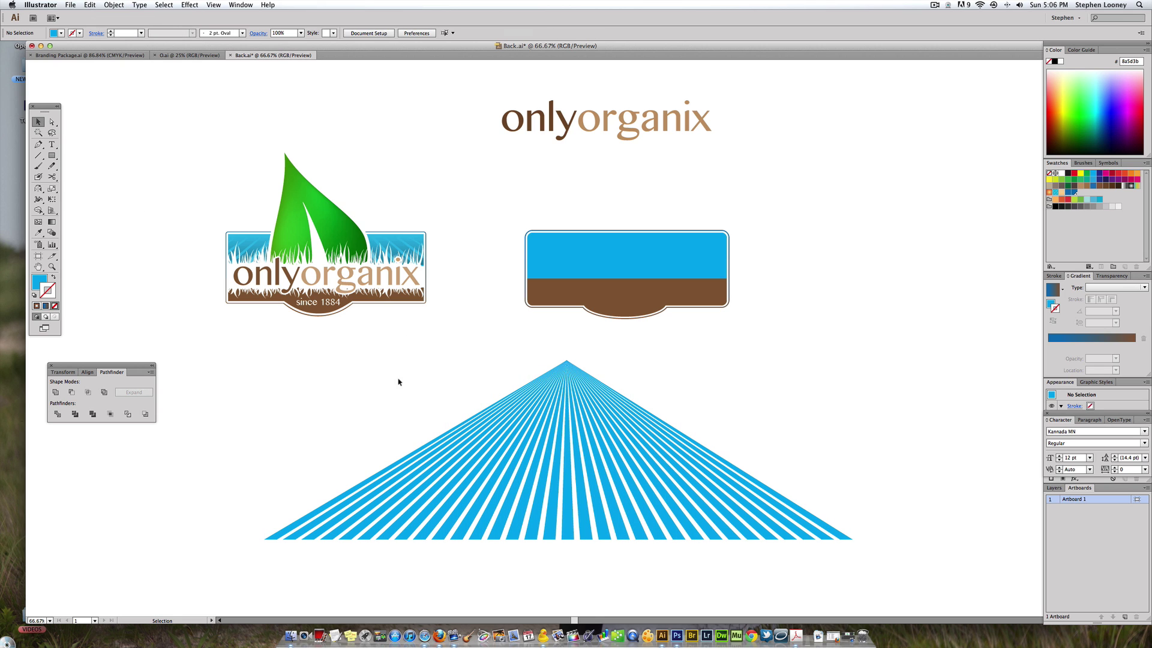
pyautogui.click(429, 442)
pyautogui.press('a')
pyautogui.click(264, 542)
pyautogui.click(269, 541)
pyautogui.moveTo(271, 540); pyautogui.dragTo(249, 471)
pyautogui.press('super+z')
pyautogui.click(267, 460)
pyautogui.scroll(1, 204, 307)
# Try to duplicate the gradient-outlined badge shape beside the original, and undo the copy.
pyautogui.click(38, 121)
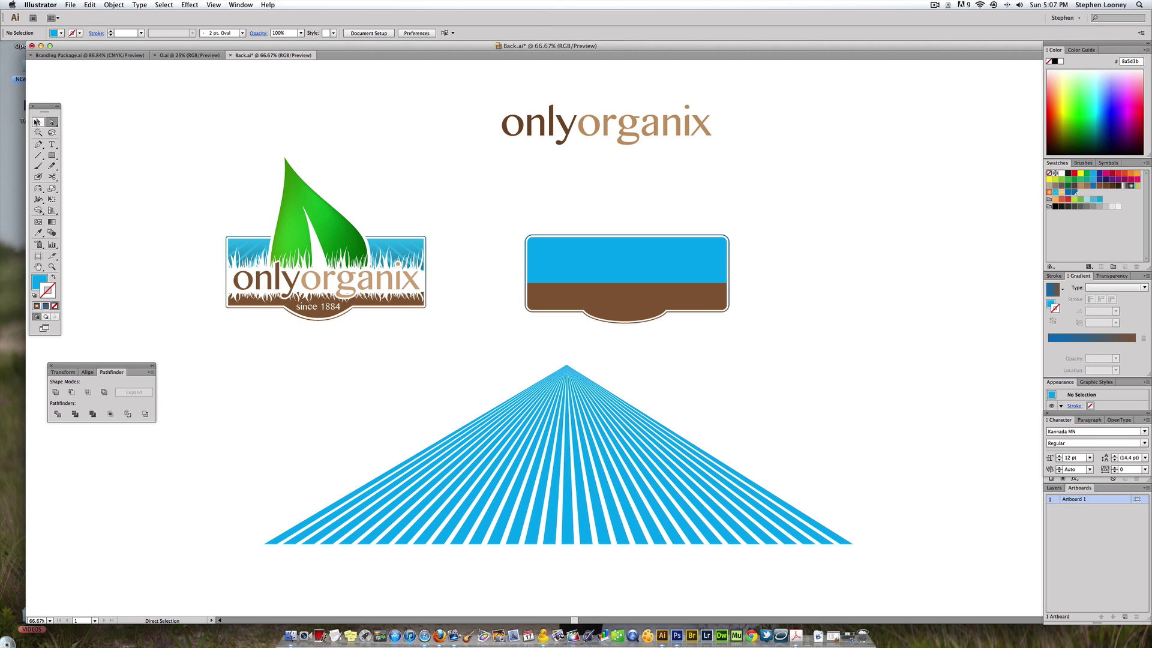
pyautogui.click(544, 250)
pyautogui.click(514, 248)
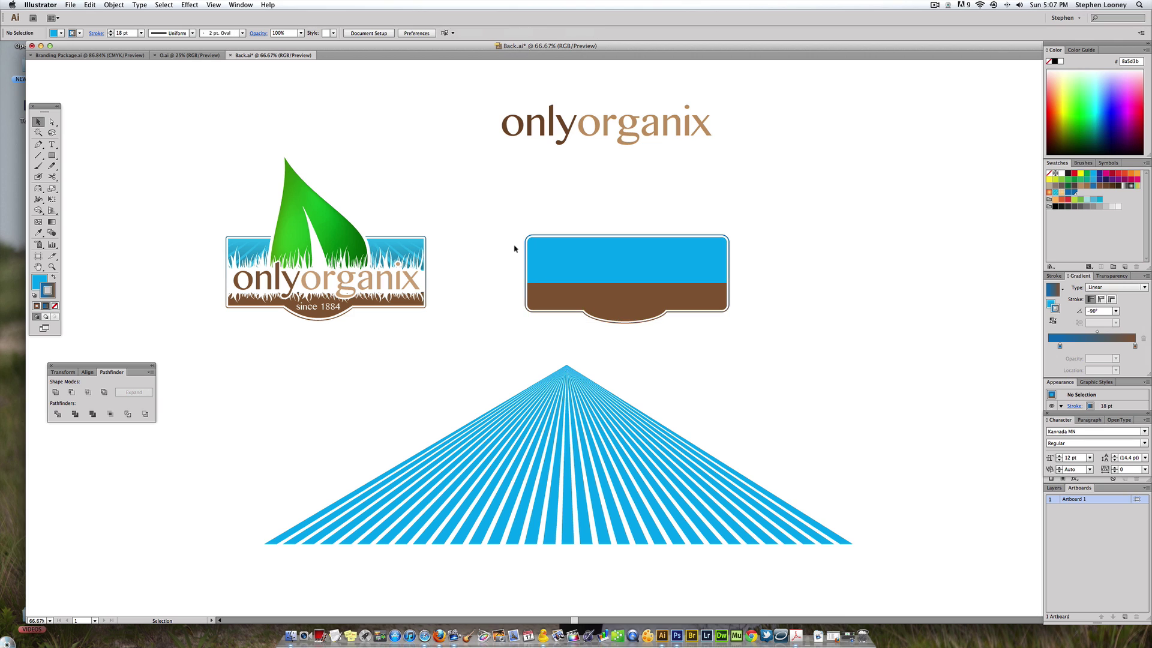
pyautogui.click(564, 262)
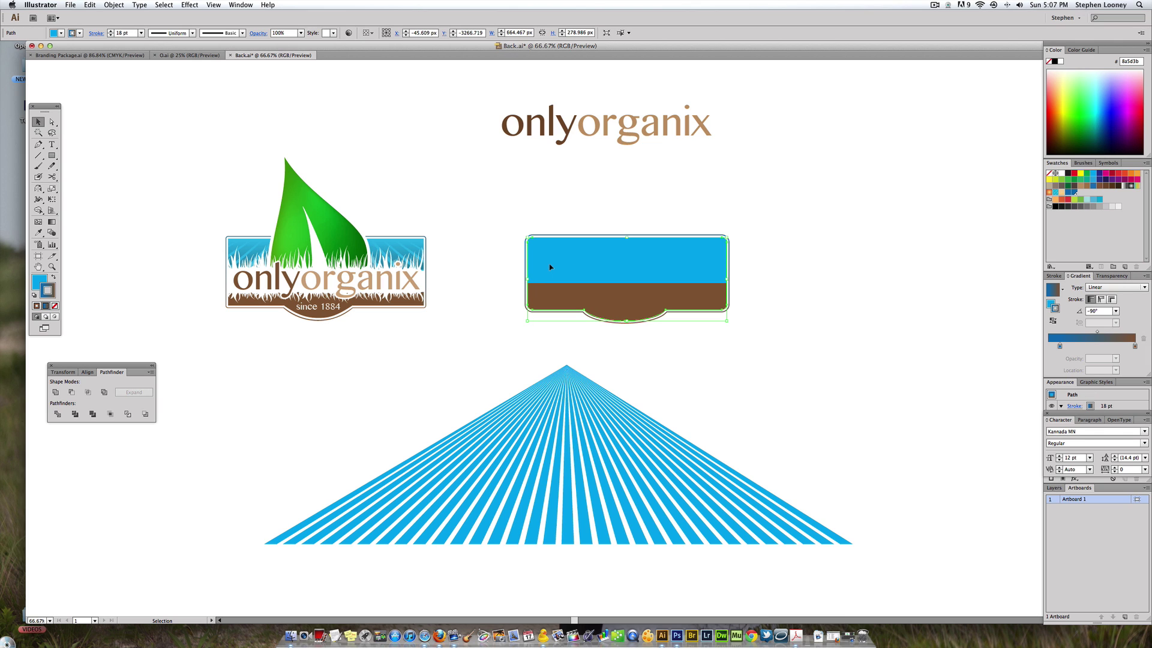
pyautogui.moveTo(546, 266); pyautogui.dragTo(805, 264)
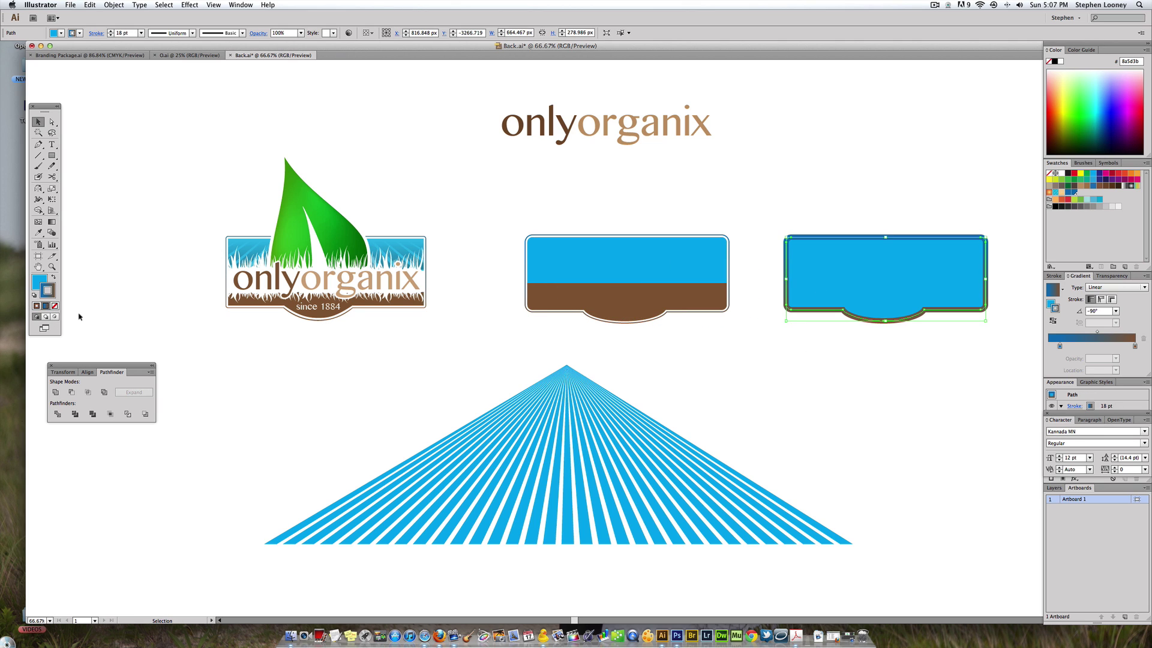
pyautogui.press('super+z')
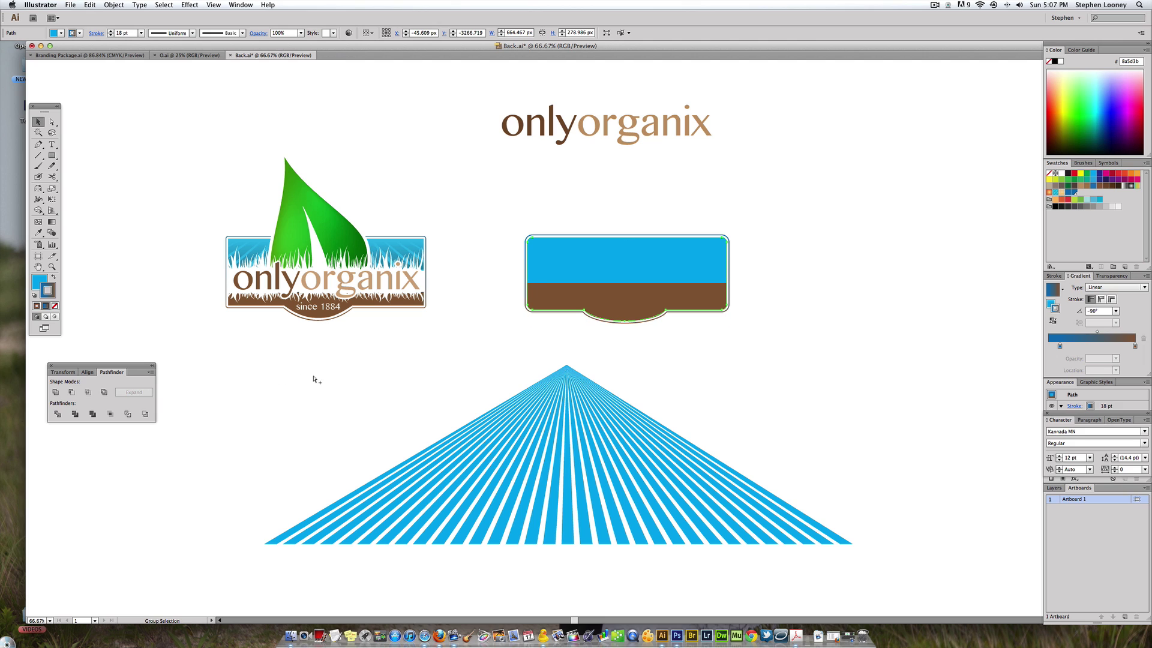
pyautogui.click(436, 375)
# Unlock all objects and place a copy of the strokeless blue badge shape to the right of the badge.
pyautogui.click(113, 5)
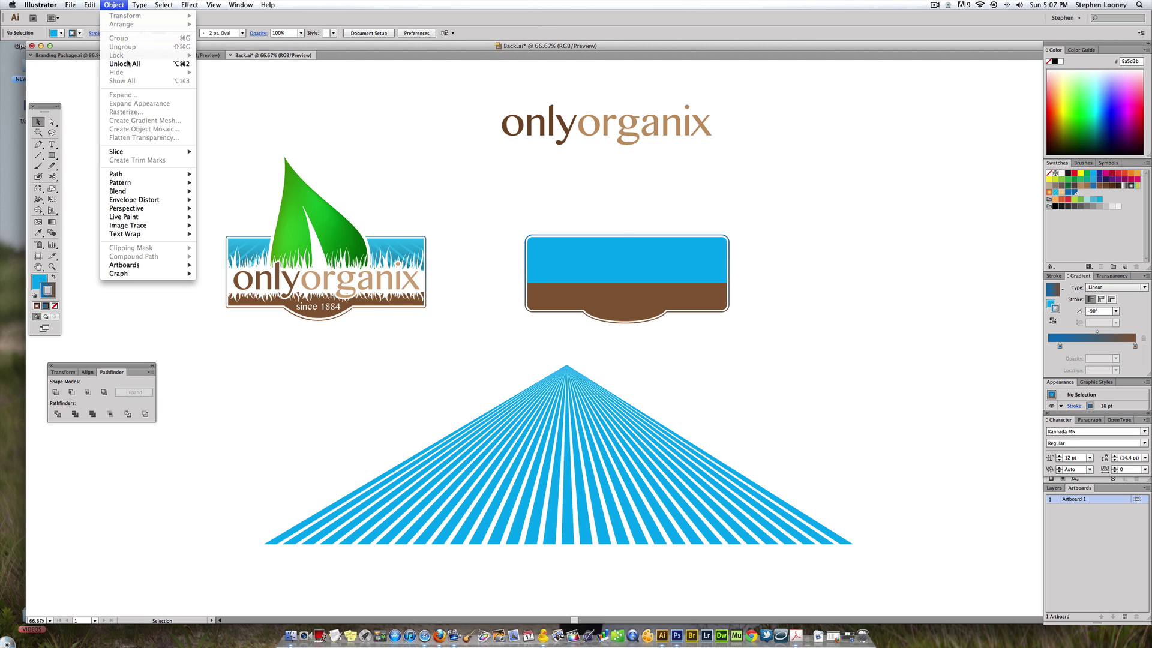
pyautogui.click(127, 63)
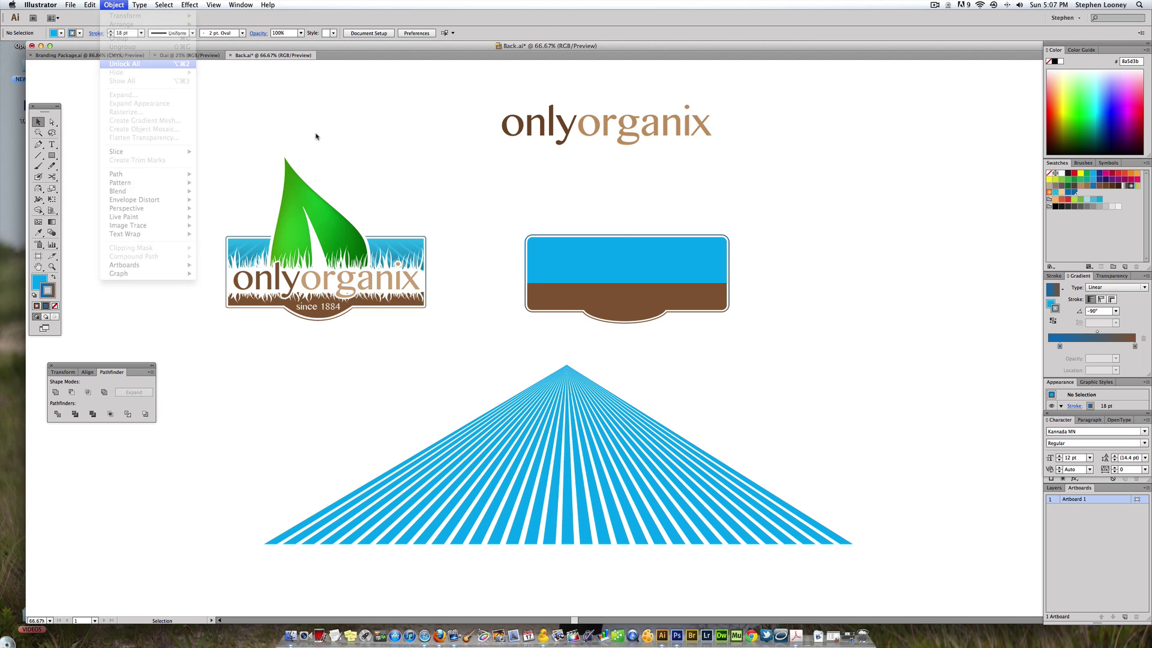
pyautogui.click(558, 260)
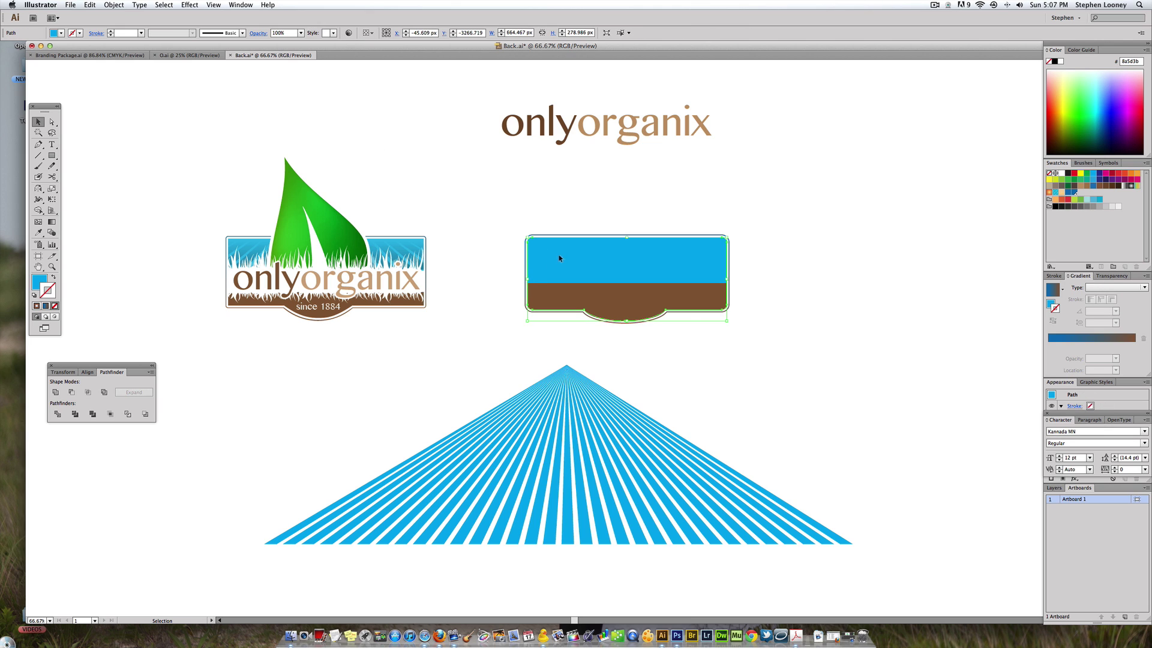
pyautogui.moveTo(558, 258); pyautogui.dragTo(802, 260)
pyautogui.click(821, 208)
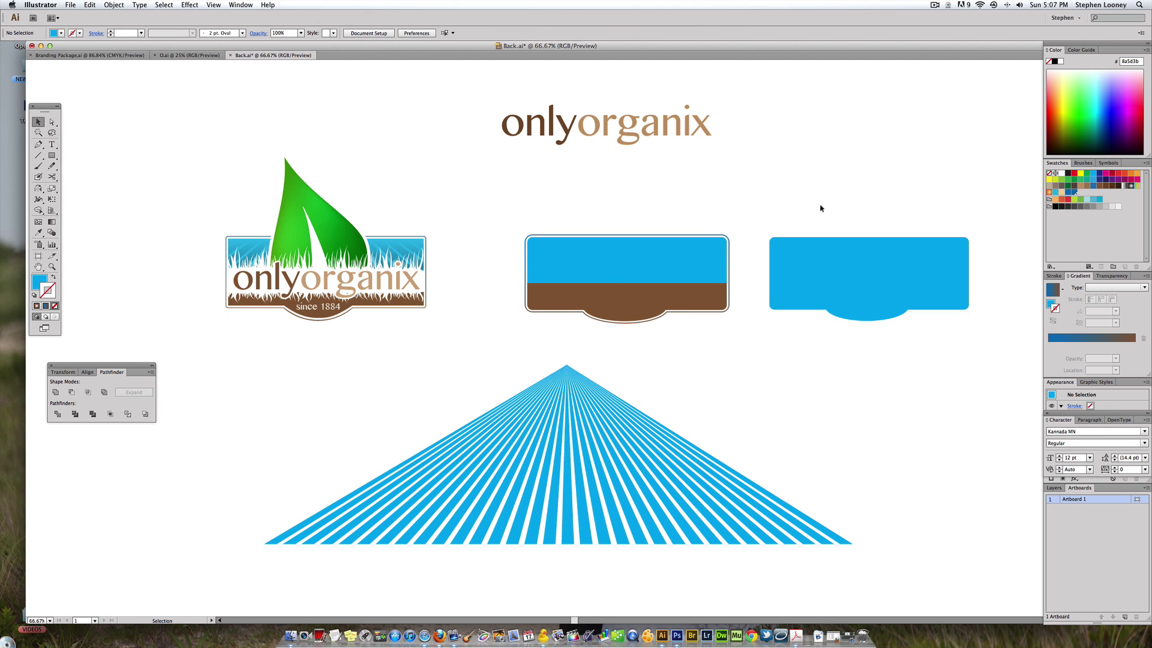
# Draw a rectangle about 769 px wide over the copied shape's lower part and subtract it with Minus Front.
pyautogui.click(51, 155)
pyautogui.moveTo(760, 284); pyautogui.dragTo(990, 335)
pyautogui.press('super')
pyautogui.keyDown('shift'); pyautogui.click(816, 270); pyautogui.keyUp('shift')
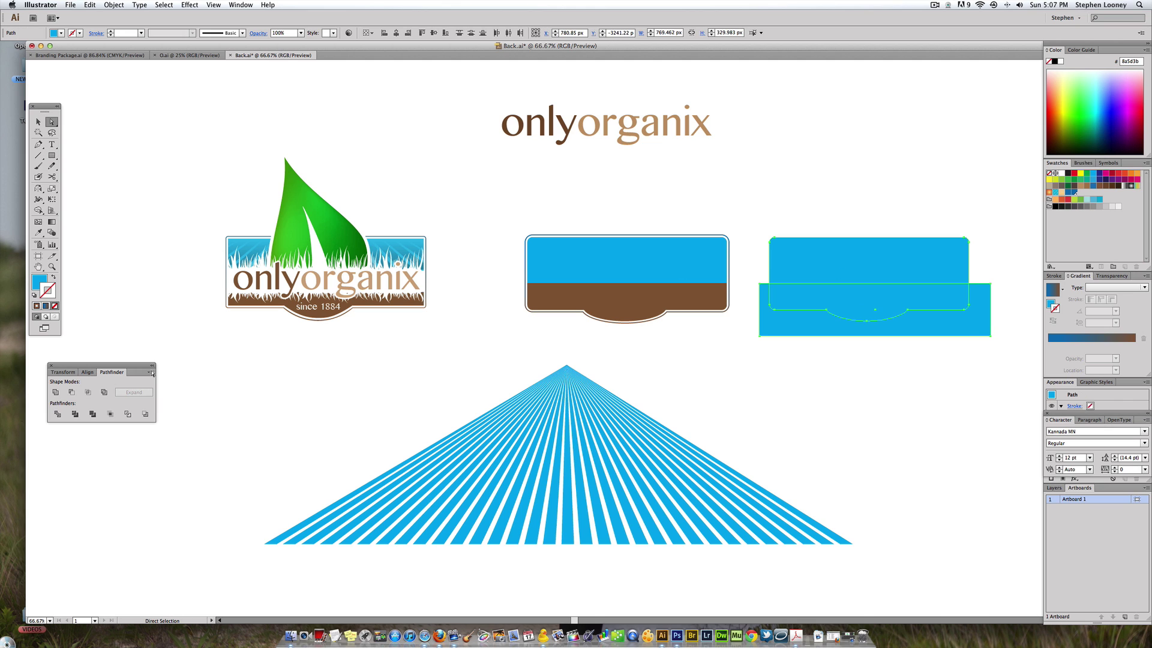
pyautogui.click(71, 394)
pyautogui.click(838, 380)
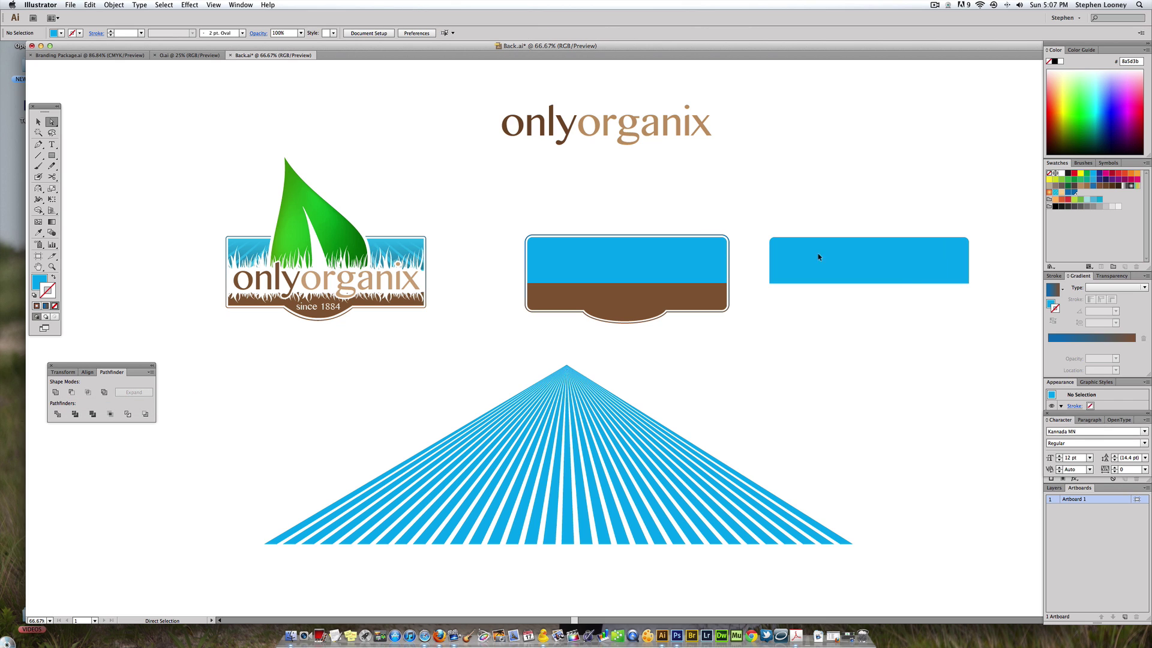
# Move the cut sky shape over the rays' apex and scale the rays to about 840 × 256 px, centered on that shape.
pyautogui.moveTo(818, 255); pyautogui.dragTo(535, 365)
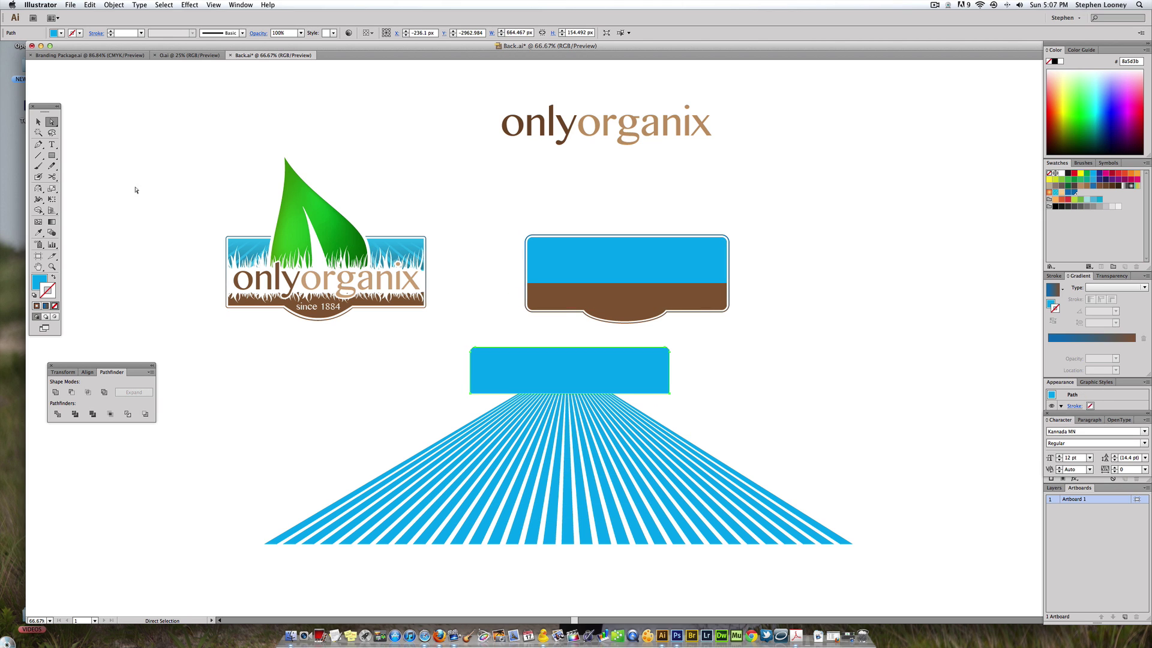
pyautogui.click(38, 122)
pyautogui.click(690, 455)
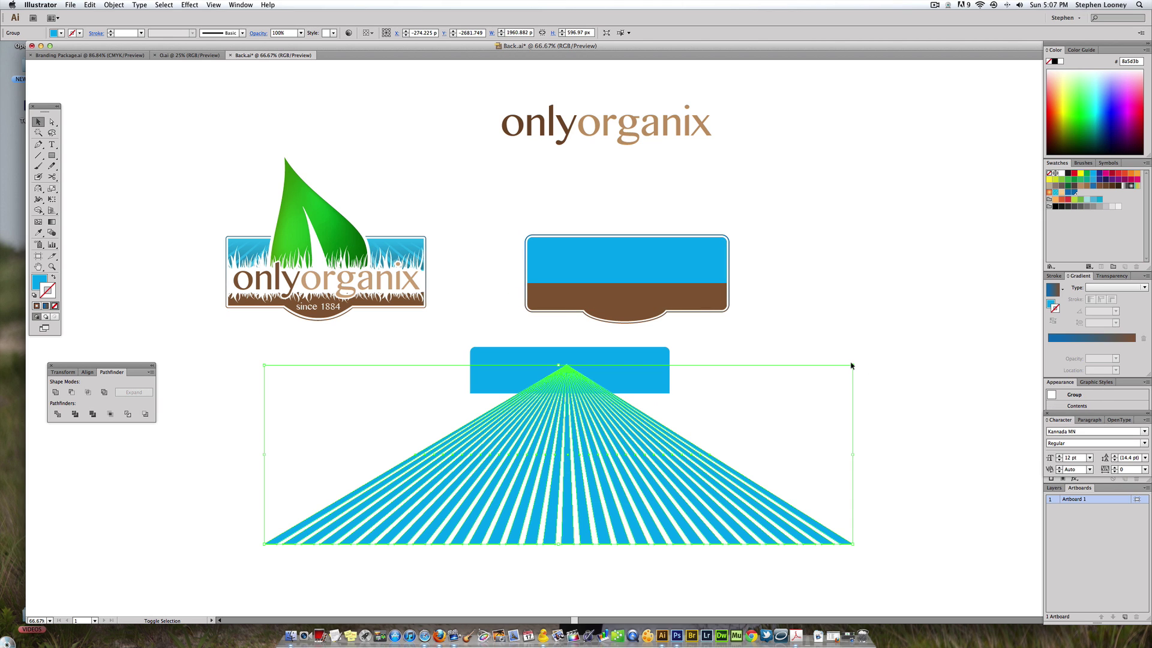
pyautogui.moveTo(853, 364); pyautogui.dragTo(678, 419)
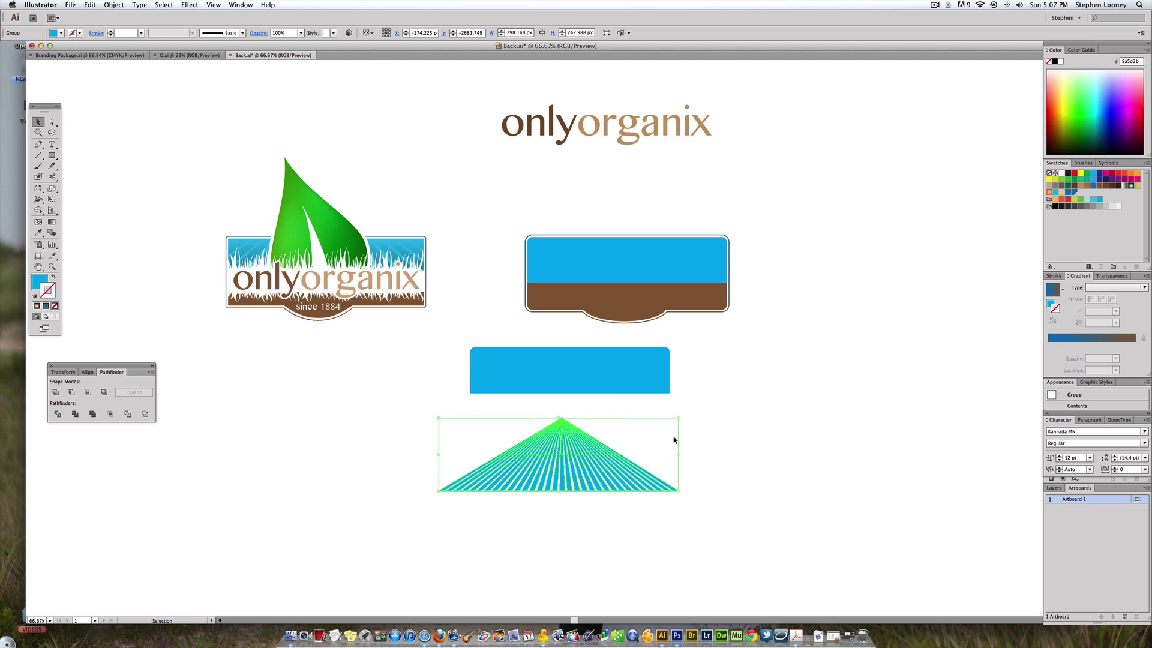
pyautogui.moveTo(639, 468); pyautogui.dragTo(651, 370)
pyautogui.moveTo(691, 321); pyautogui.dragTo(698, 318)
pyautogui.click(816, 336)
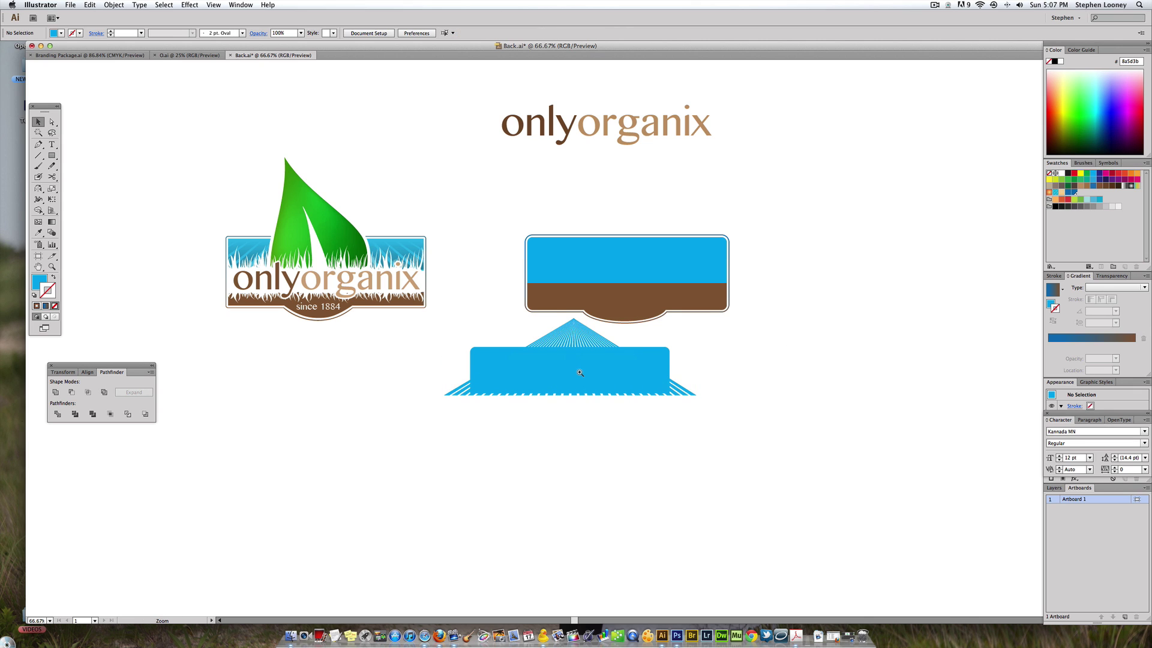
# Fill the rays with a black-to-white linear gradient and remove their stroke.
pyautogui.keyDown('super'); pyautogui.click(575, 372); pyautogui.keyUp('super')
pyautogui.click(519, 276)
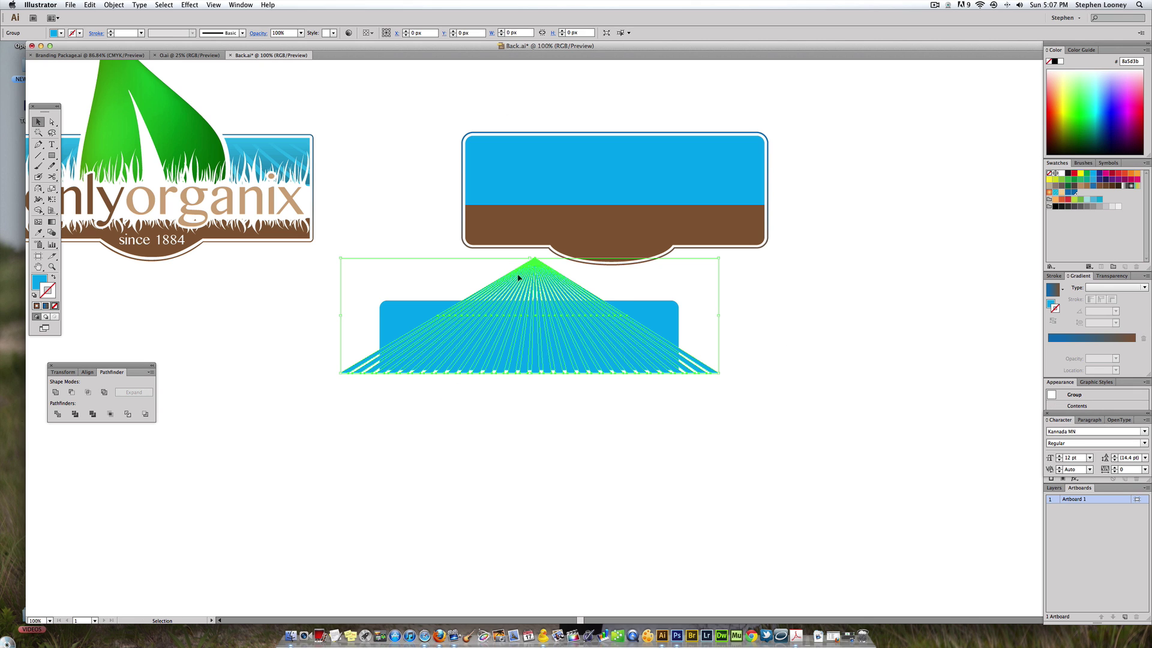
pyautogui.click(1054, 289)
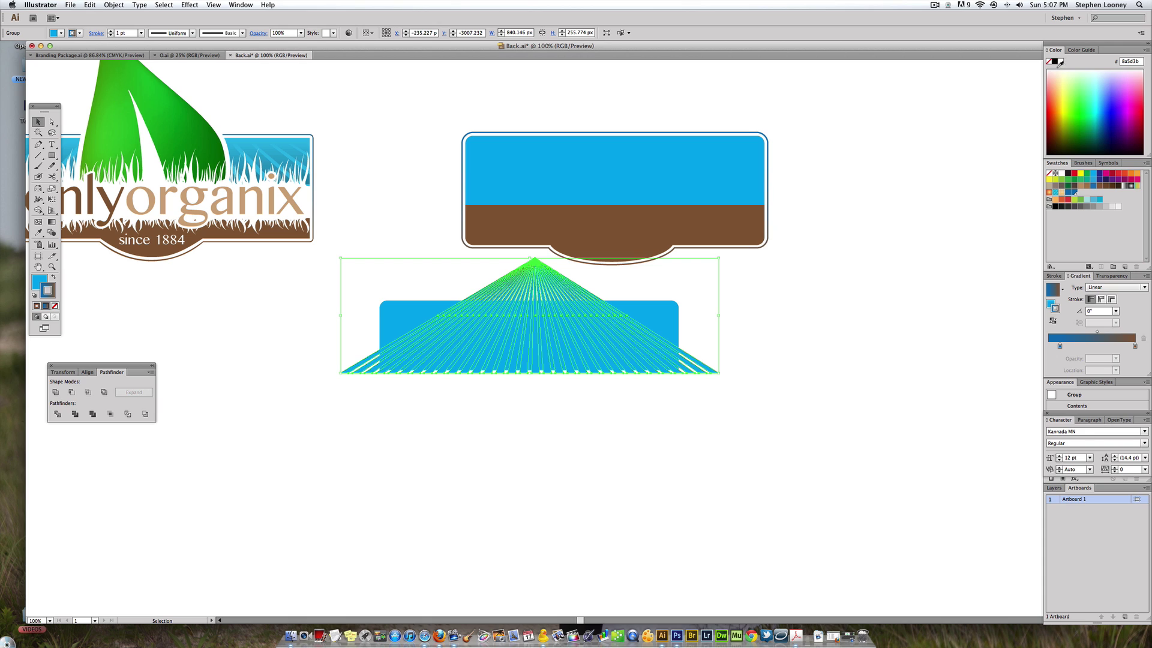
pyautogui.moveTo(1059, 63)
pyautogui.mouseDown()
pyautogui.moveTo(1060, 348)
pyautogui.moveTo(1049, 346)
pyautogui.mouseUp()
pyautogui.moveTo(1062, 172)
pyautogui.mouseDown()
pyautogui.moveTo(1121, 360)
pyautogui.moveTo(1134, 347)
pyautogui.mouseUp()
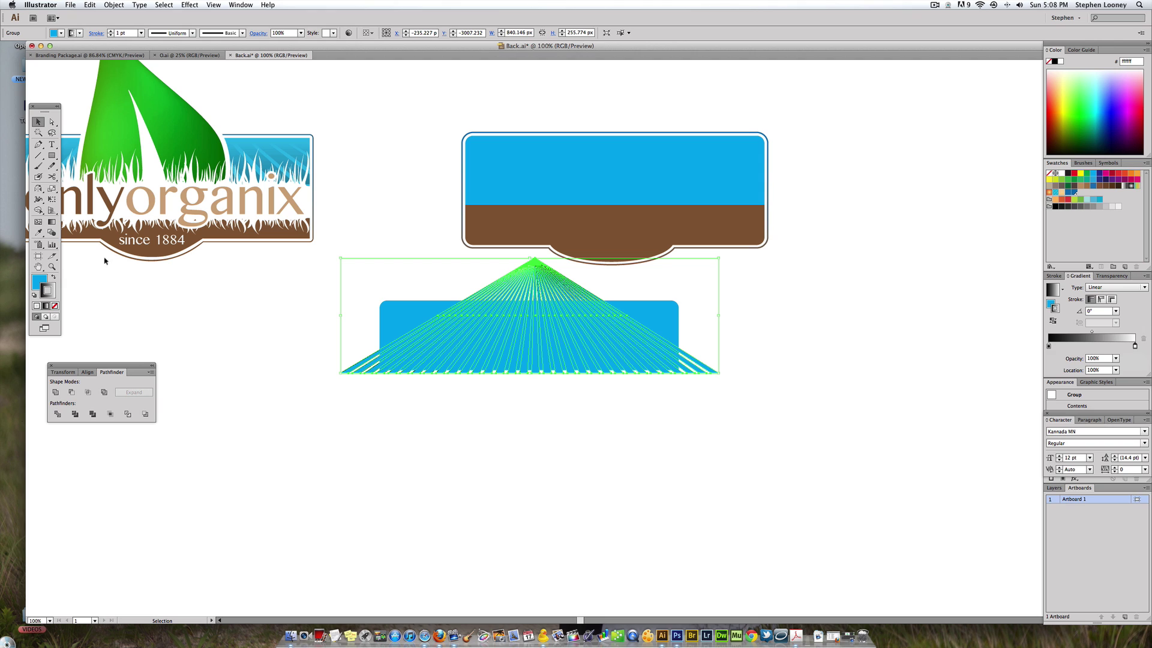
pyautogui.click(54, 277)
pyautogui.click(54, 306)
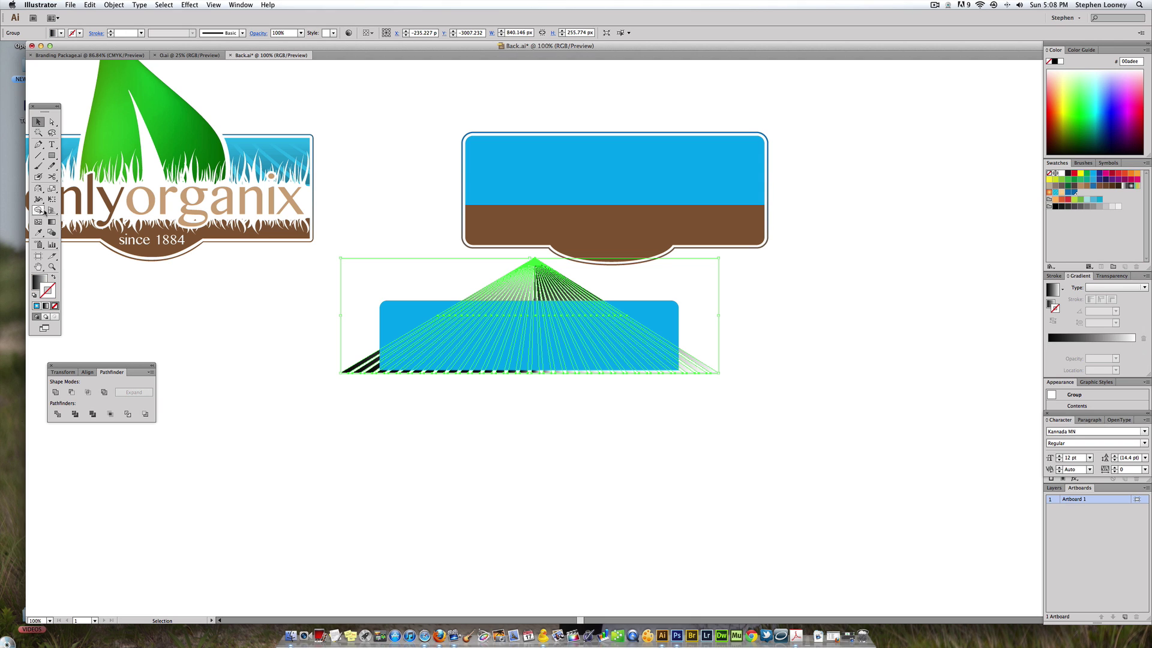
# Bring the rays in front of the sky shape and run their gradient vertically at 90°, fading to white toward the apex.
pyautogui.click(51, 222)
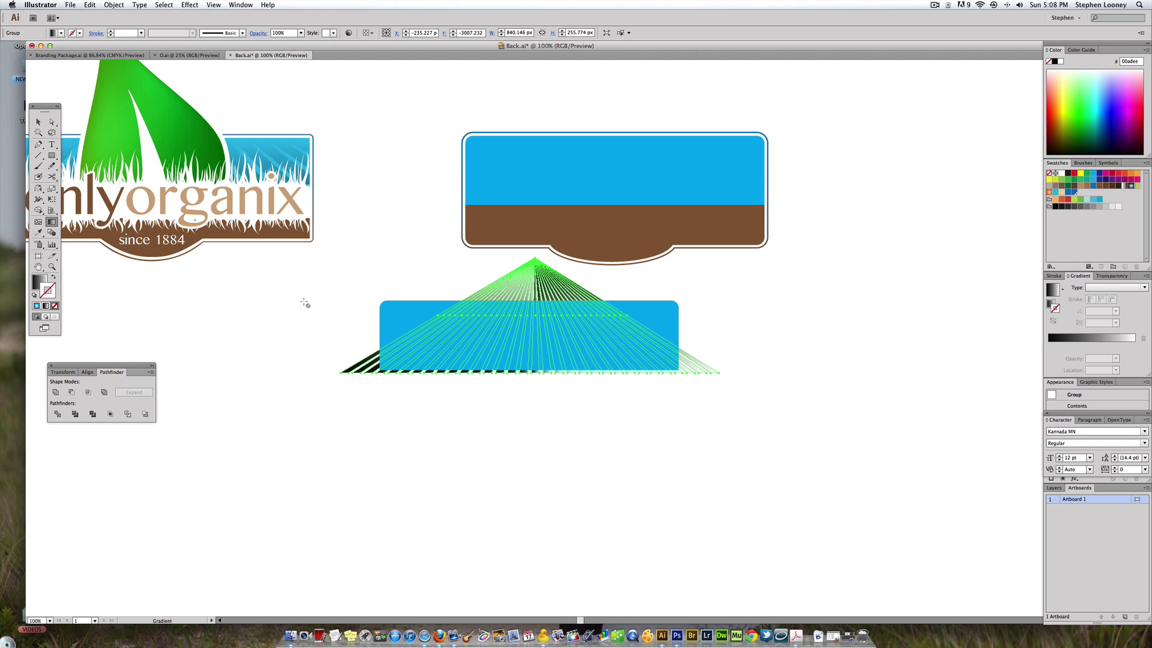
pyautogui.click(38, 122)
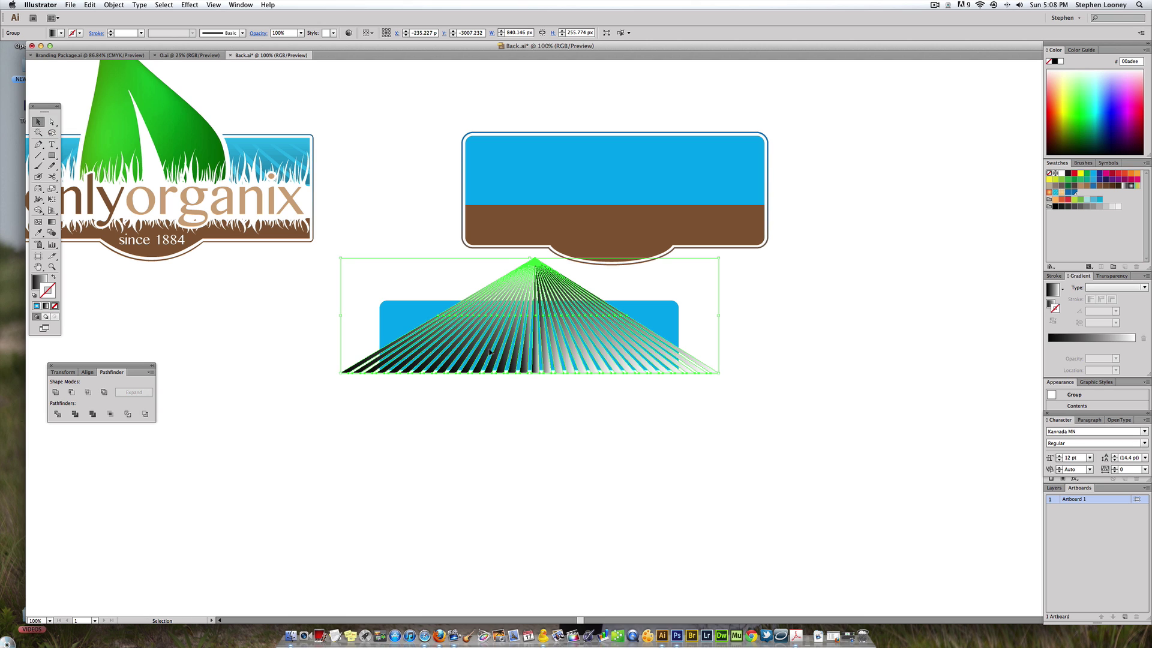
pyautogui.click(51, 221)
pyautogui.moveTo(513, 271)
pyautogui.mouseDown()
pyautogui.moveTo(526, 379)
pyautogui.moveTo(531, 259)
pyautogui.mouseUp()
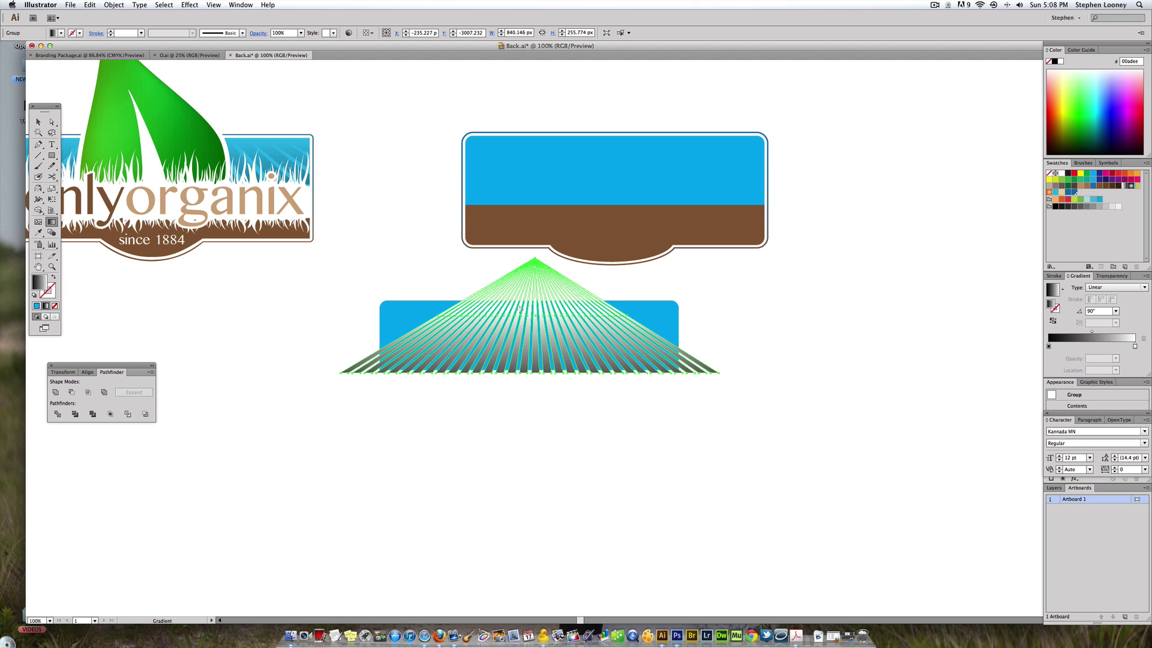
pyautogui.click(38, 121)
pyautogui.click(432, 434)
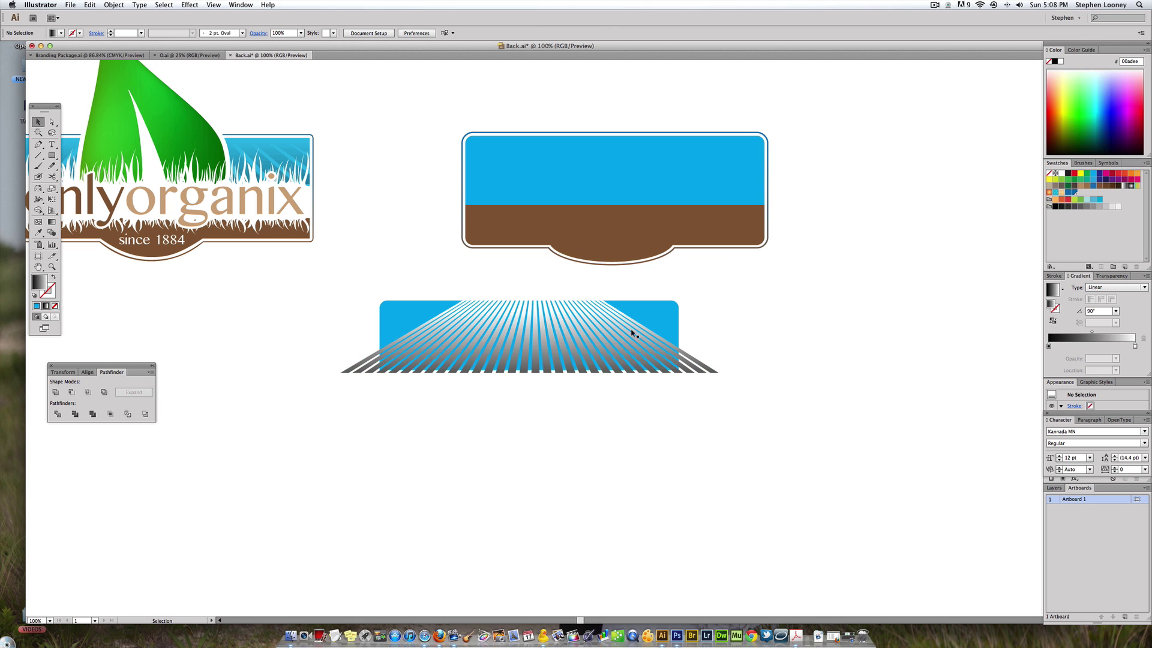
# Try to make a clipping mask from the rays and the blue sky shape.
pyautogui.moveTo(781, 412); pyautogui.dragTo(587, 328)
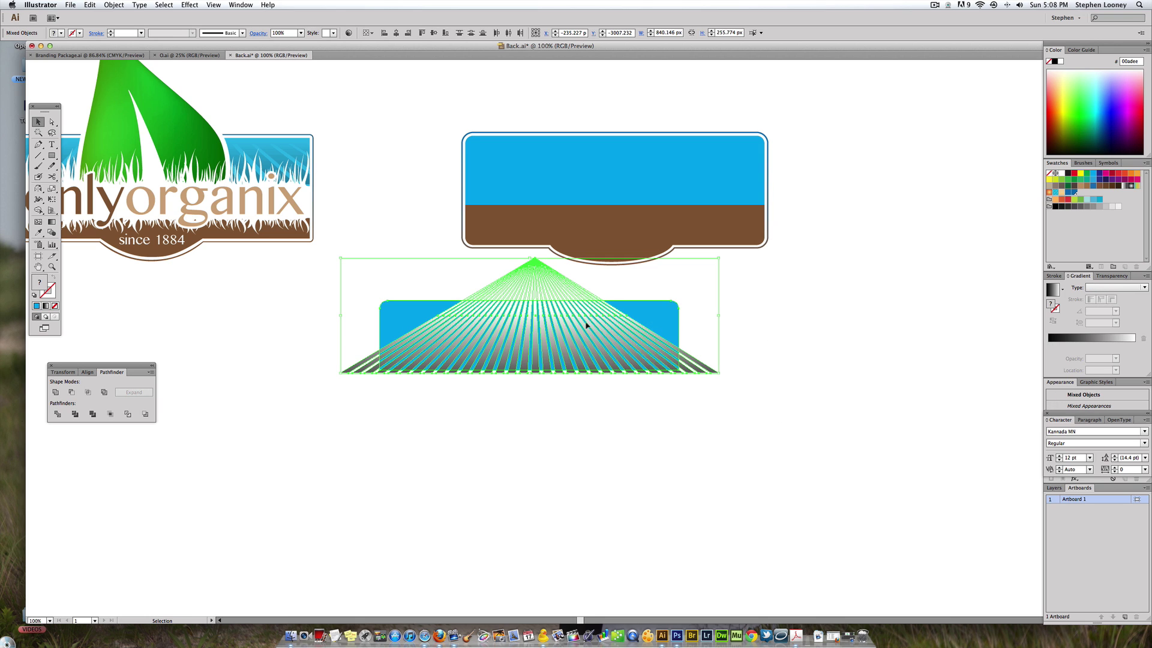
pyautogui.rightClick(588, 330)
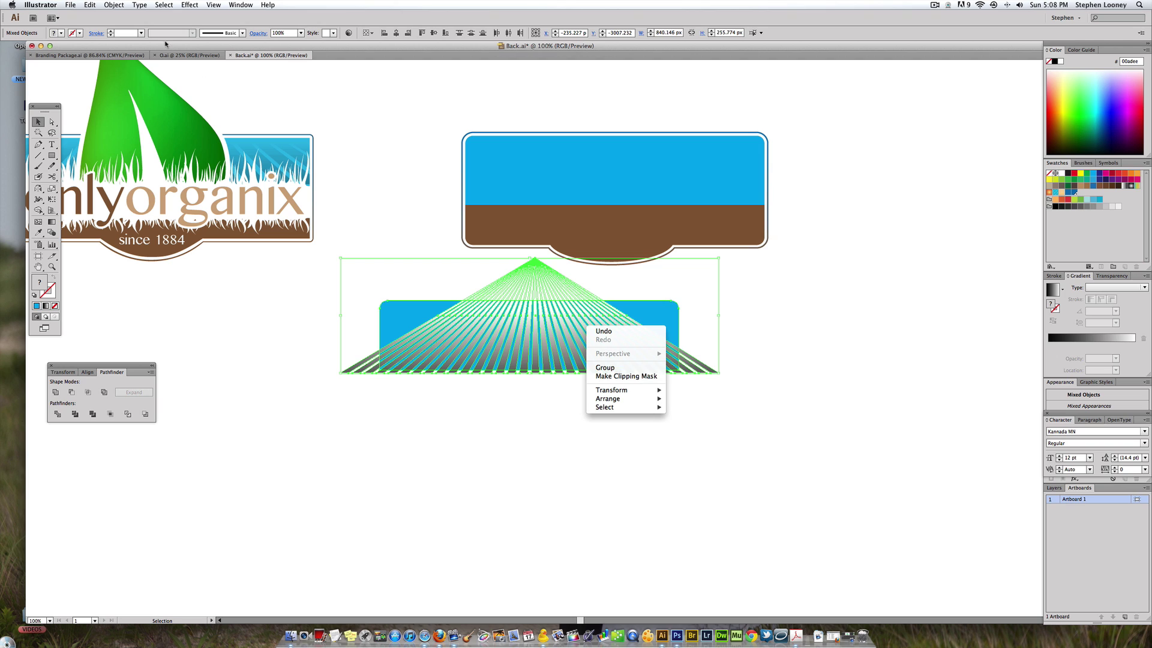
pyautogui.click(117, 3)
pyautogui.click(115, 4)
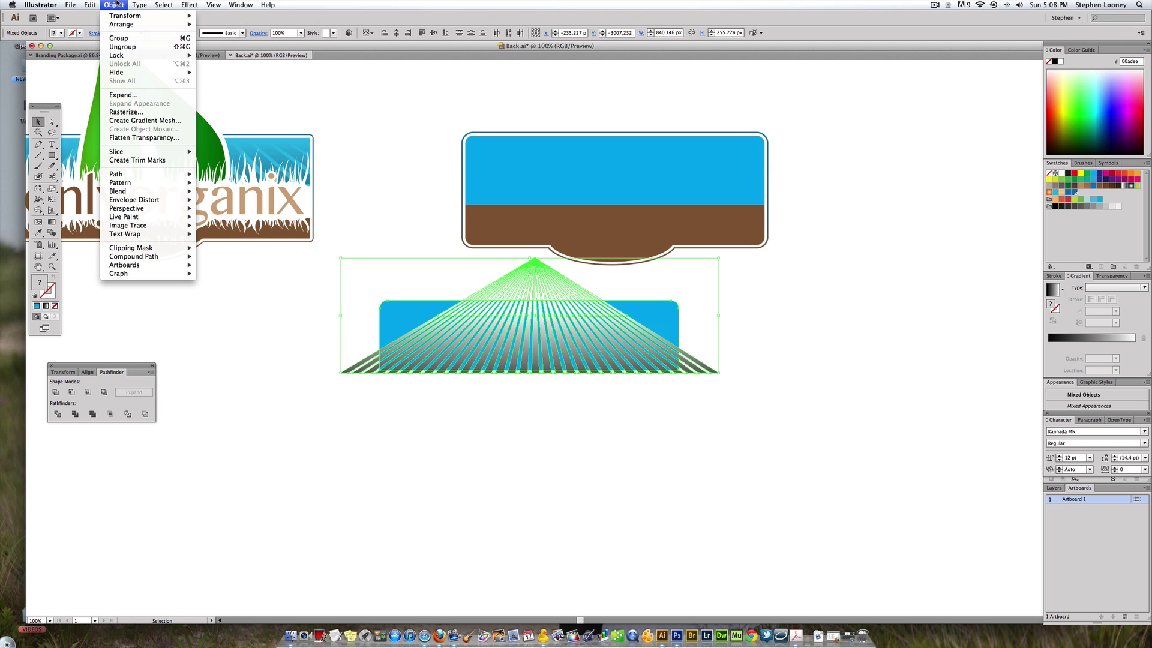
pyautogui.moveTo(154, 249)
pyautogui.click(223, 248)
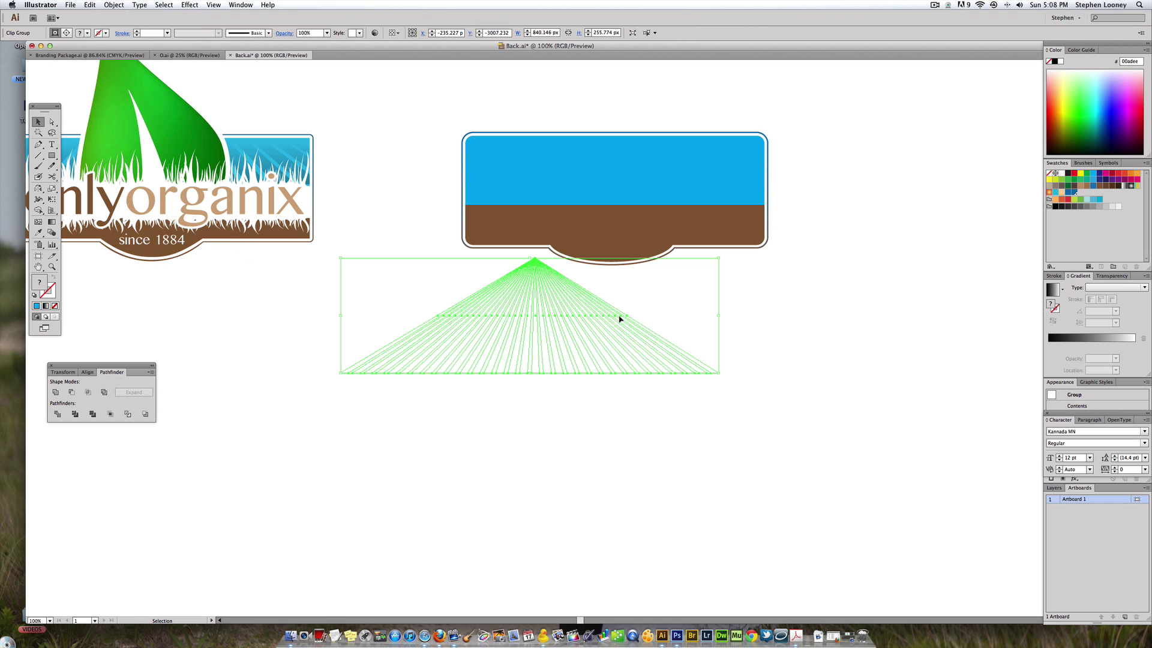
pyautogui.click(753, 326)
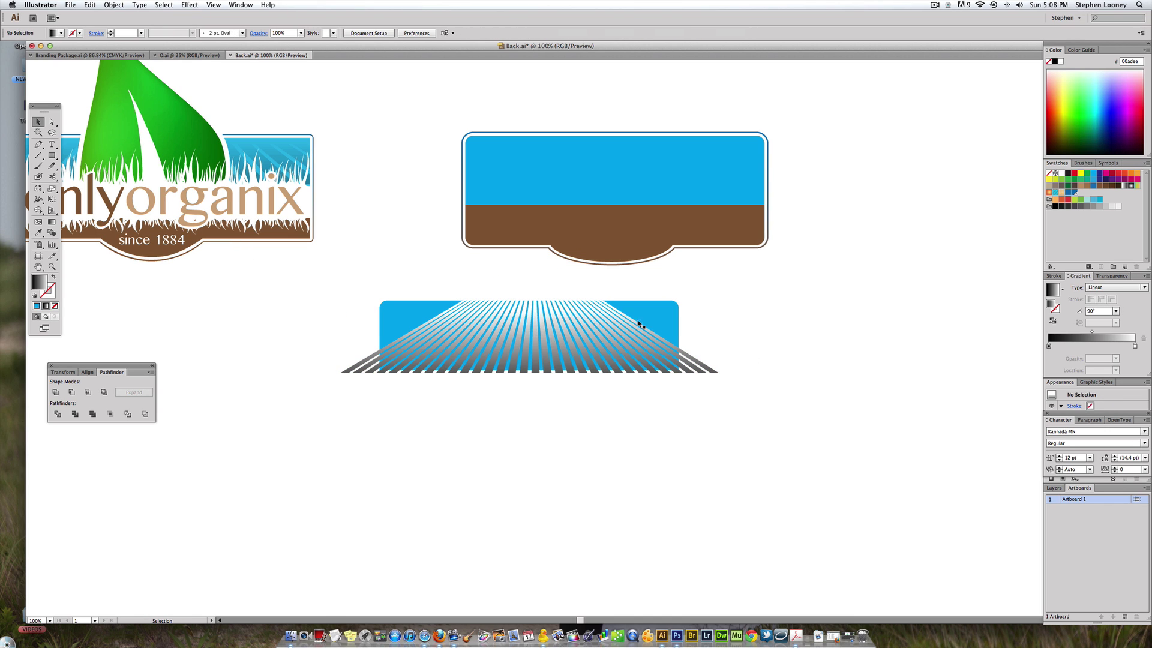
# Bring the blue sky shape to the front and use it as a clipping mask for the rays.
pyautogui.click(630, 311)
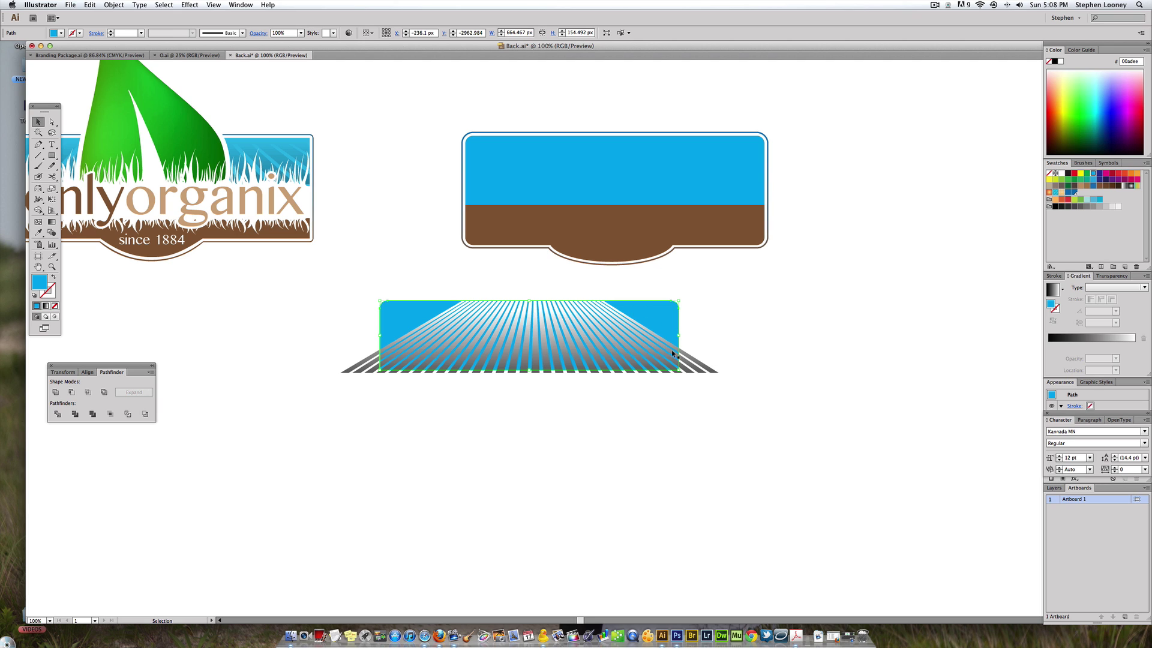
pyautogui.click(113, 5)
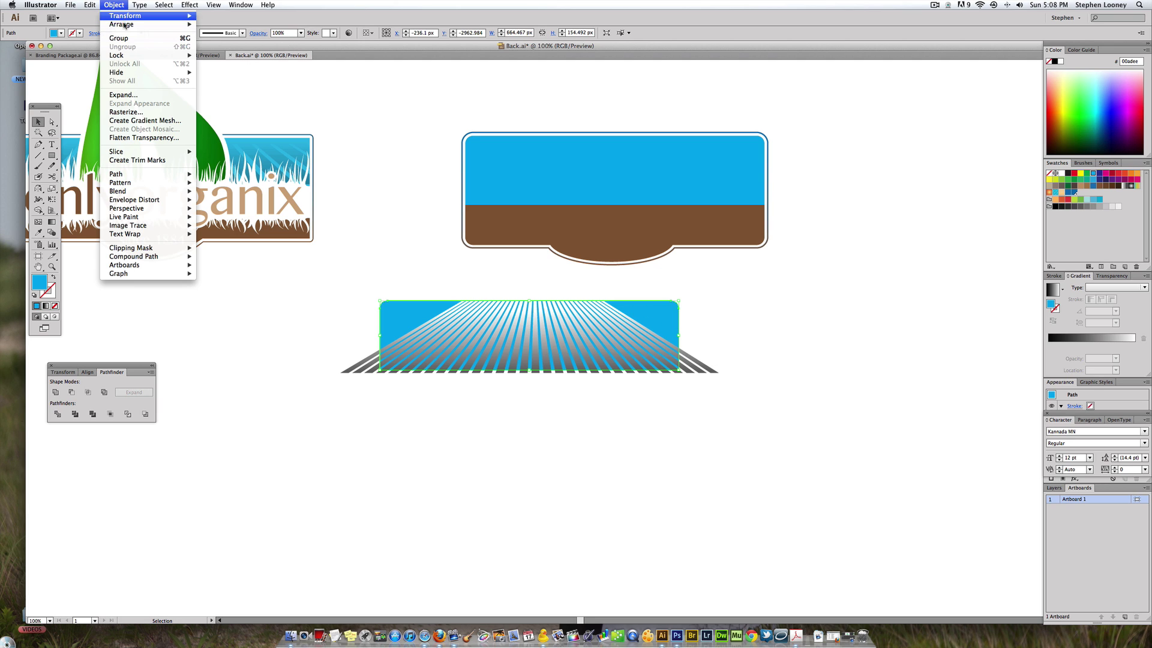
pyautogui.moveTo(126, 25)
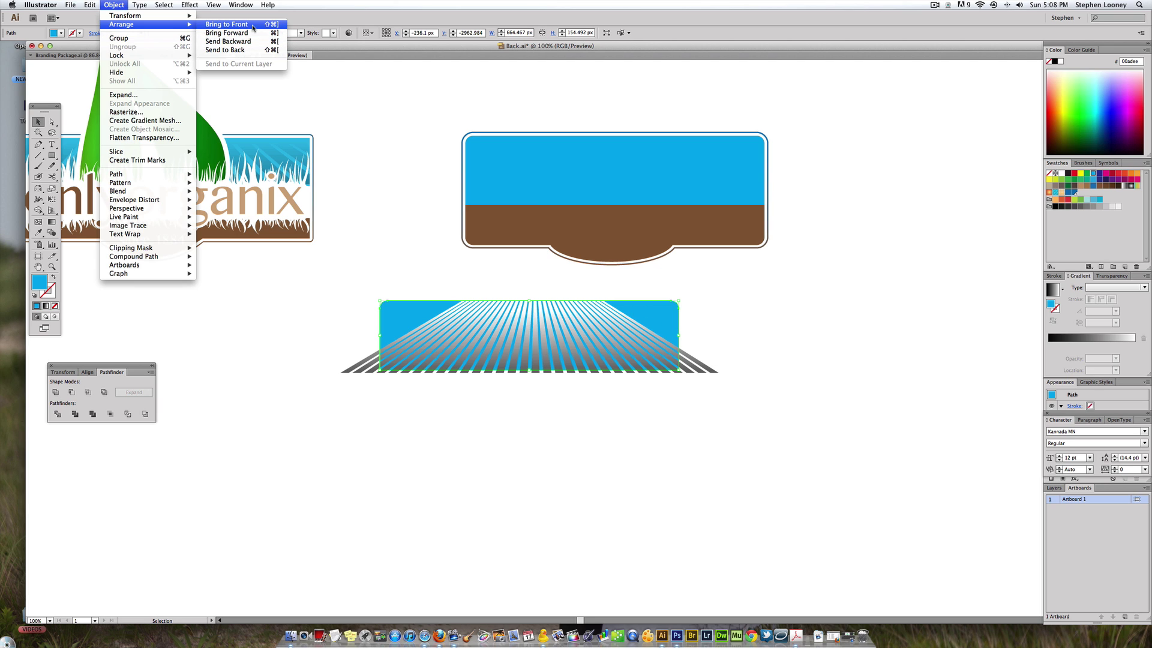
pyautogui.click(249, 43)
pyautogui.moveTo(774, 400); pyautogui.dragTo(606, 325)
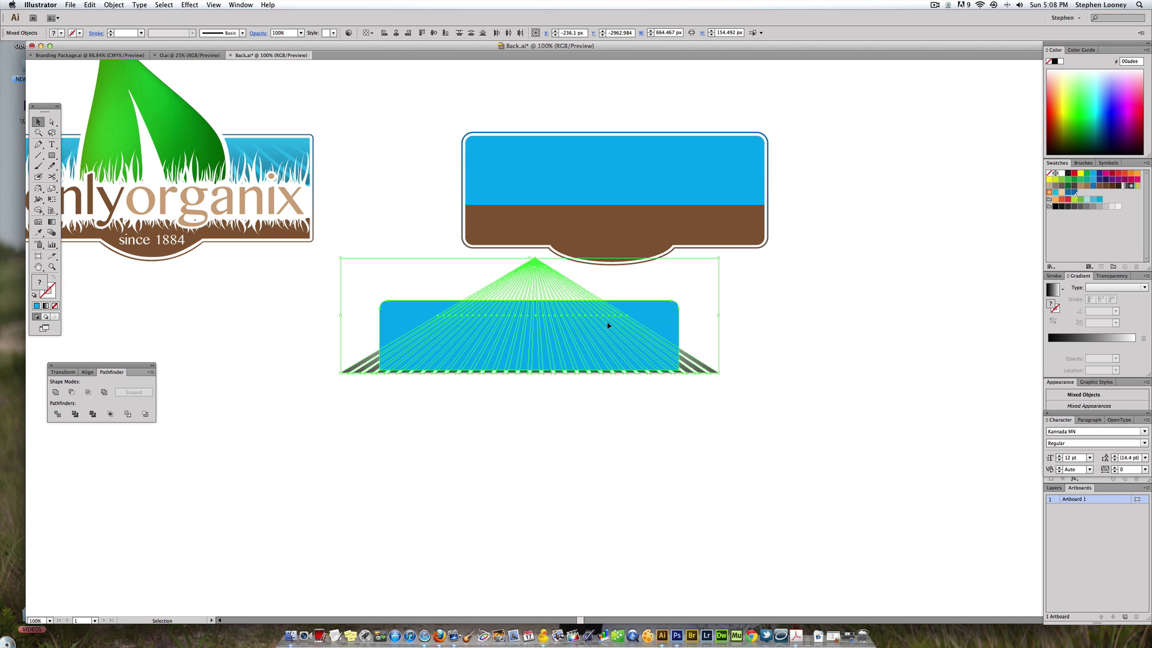
pyautogui.rightClick(607, 325)
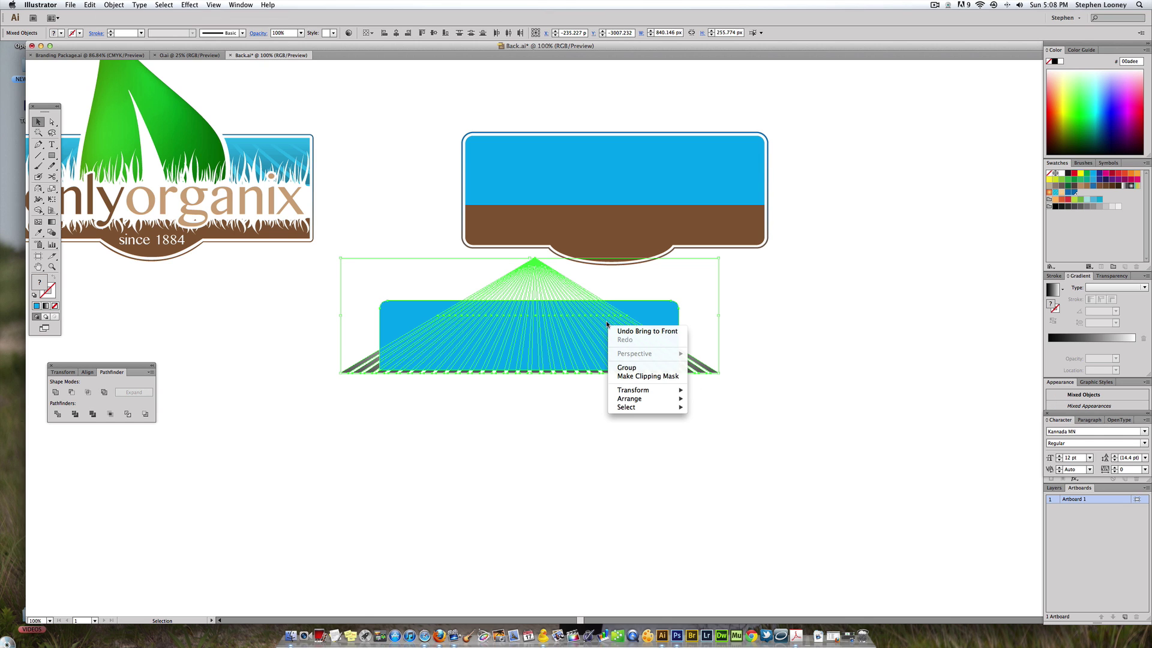
pyautogui.click(631, 376)
pyautogui.click(682, 343)
# Move the clipped rays onto the badge so they fit over its blue sky area.
pyautogui.click(540, 367)
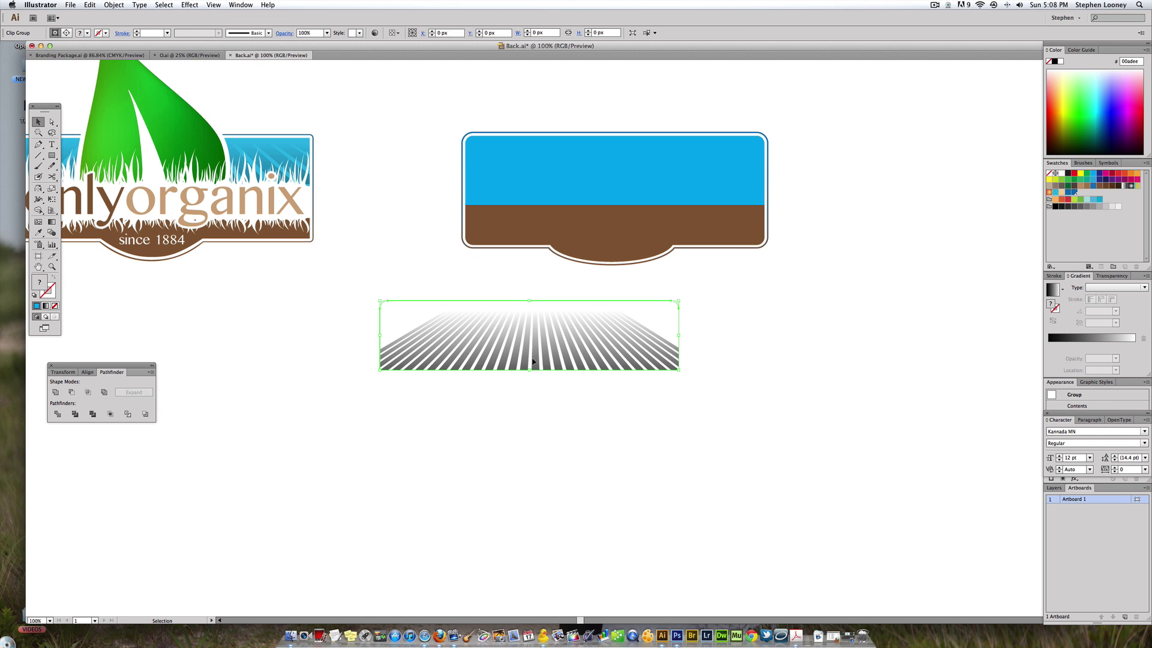
pyautogui.moveTo(540, 369); pyautogui.dragTo(641, 207)
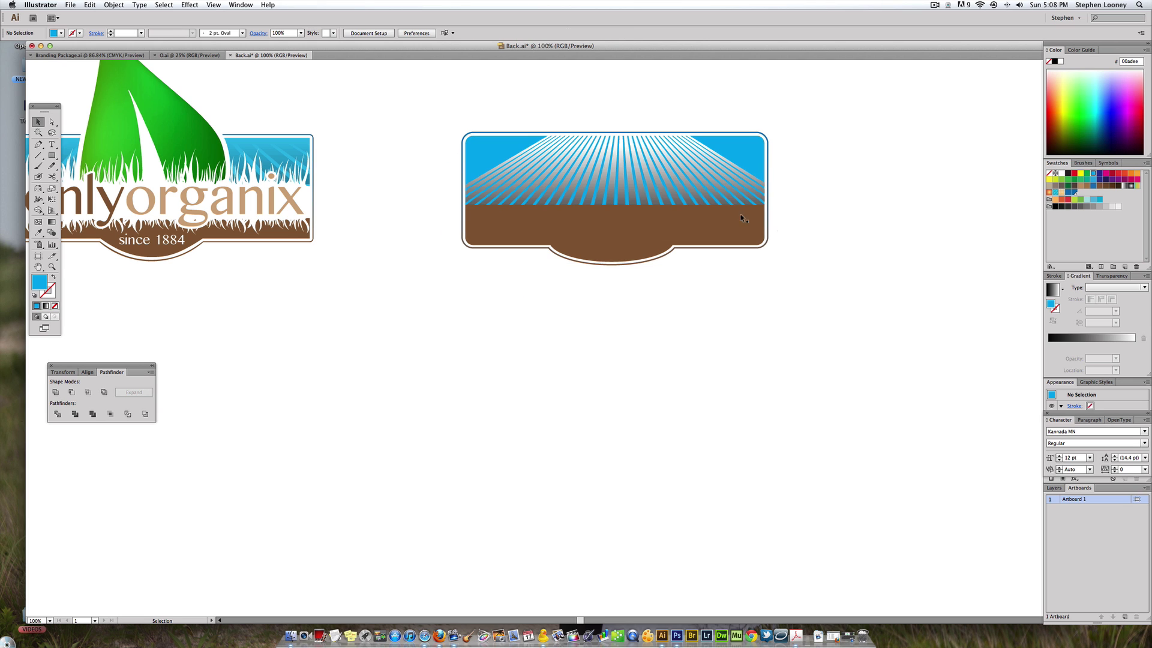
pyautogui.scroll(5, 660, 300)
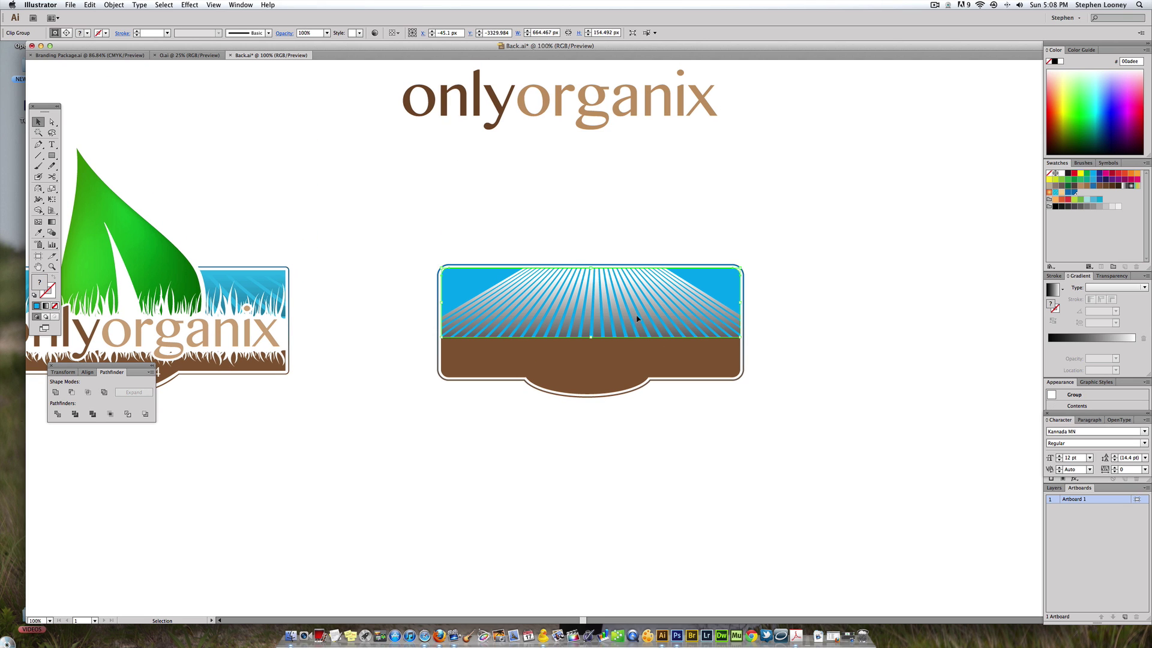
# Set the clipped rays to Overlay blending at 20% opacity.
pyautogui.click(1099, 276)
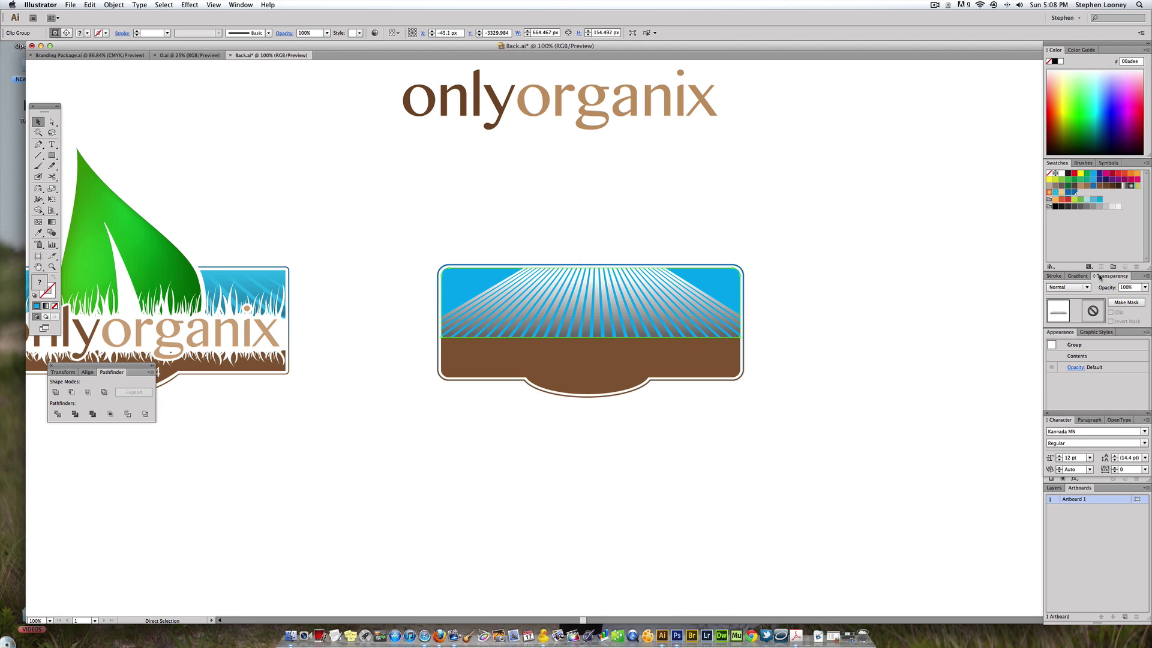
pyautogui.click(1067, 287)
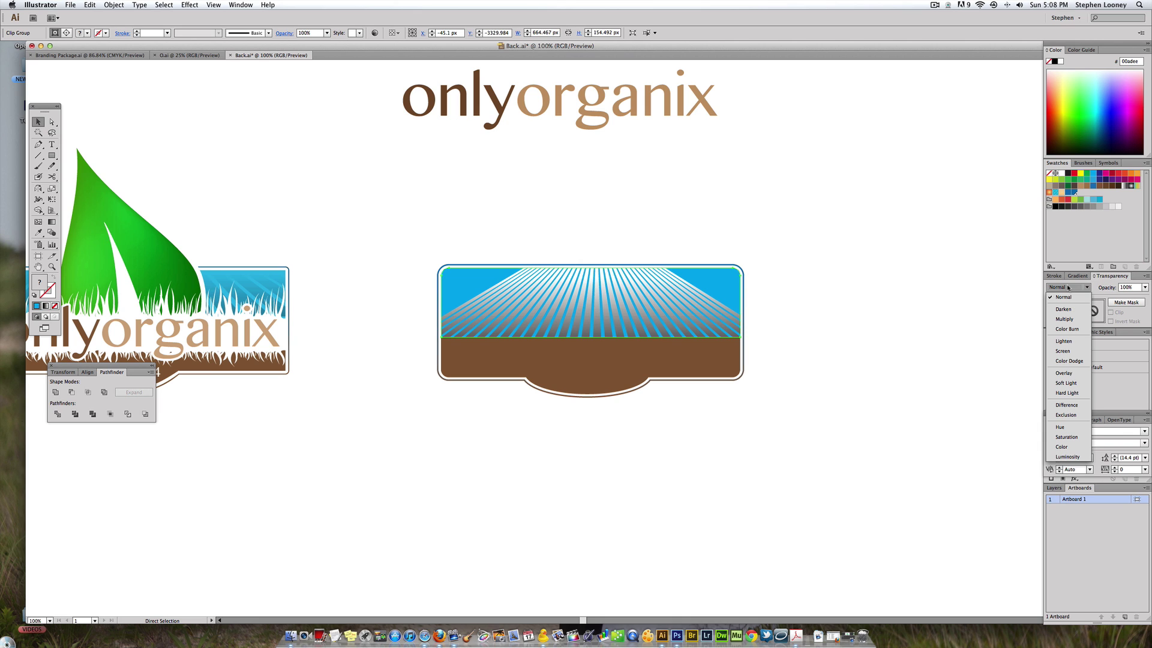
pyautogui.click(1064, 374)
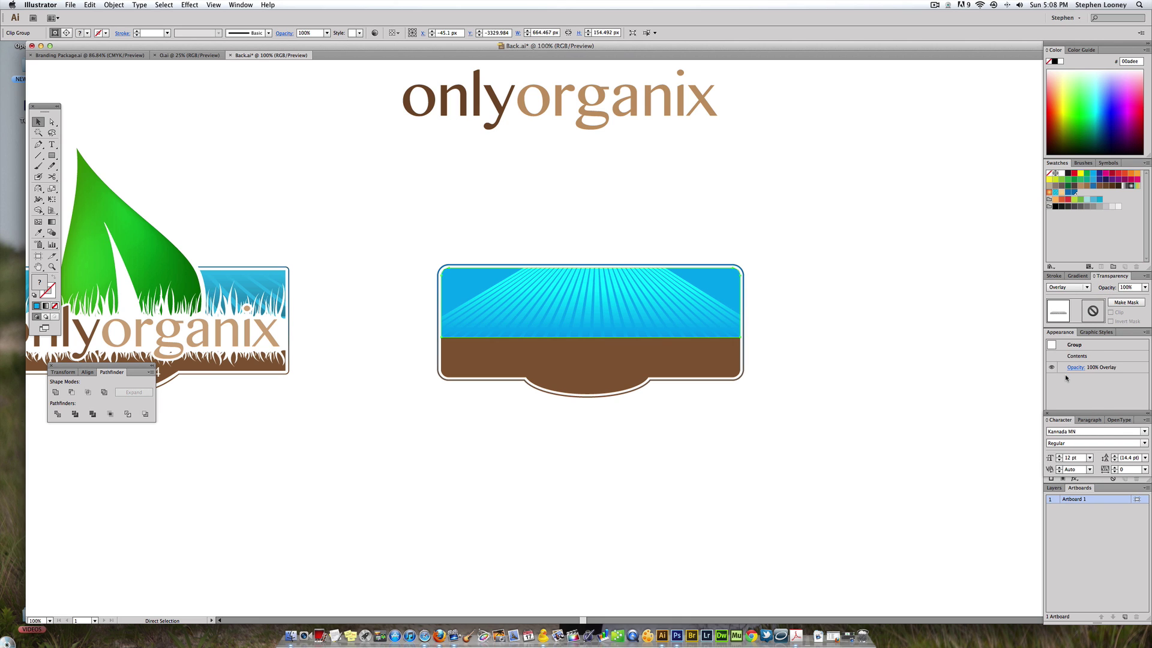
pyautogui.click(1141, 287)
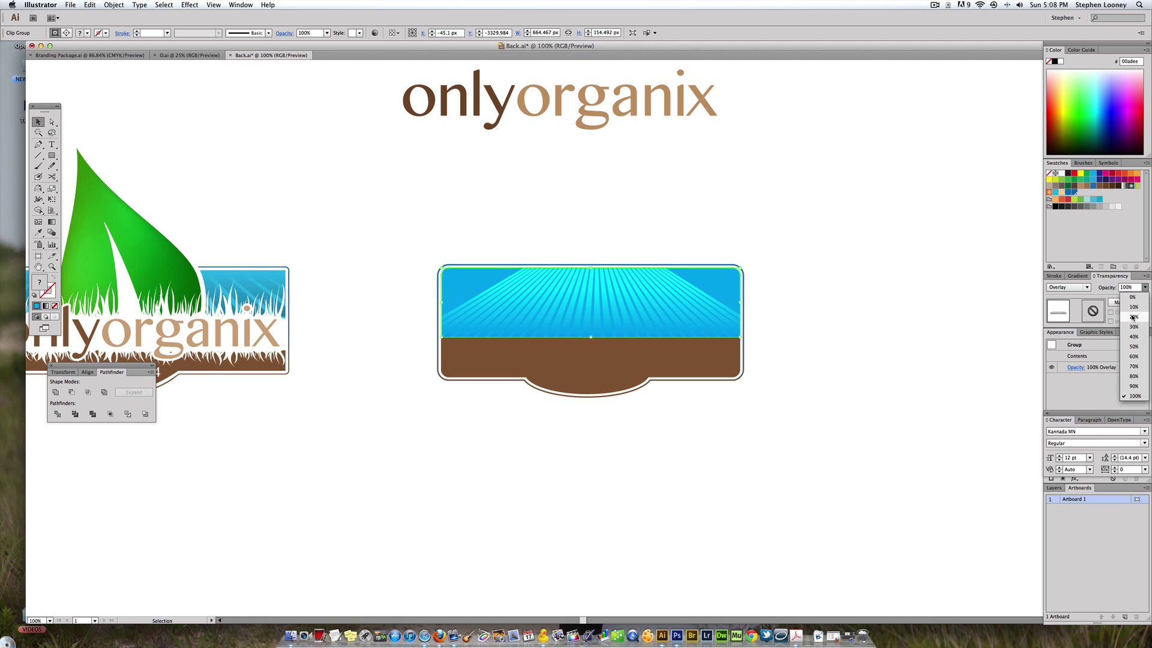
pyautogui.click(1131, 346)
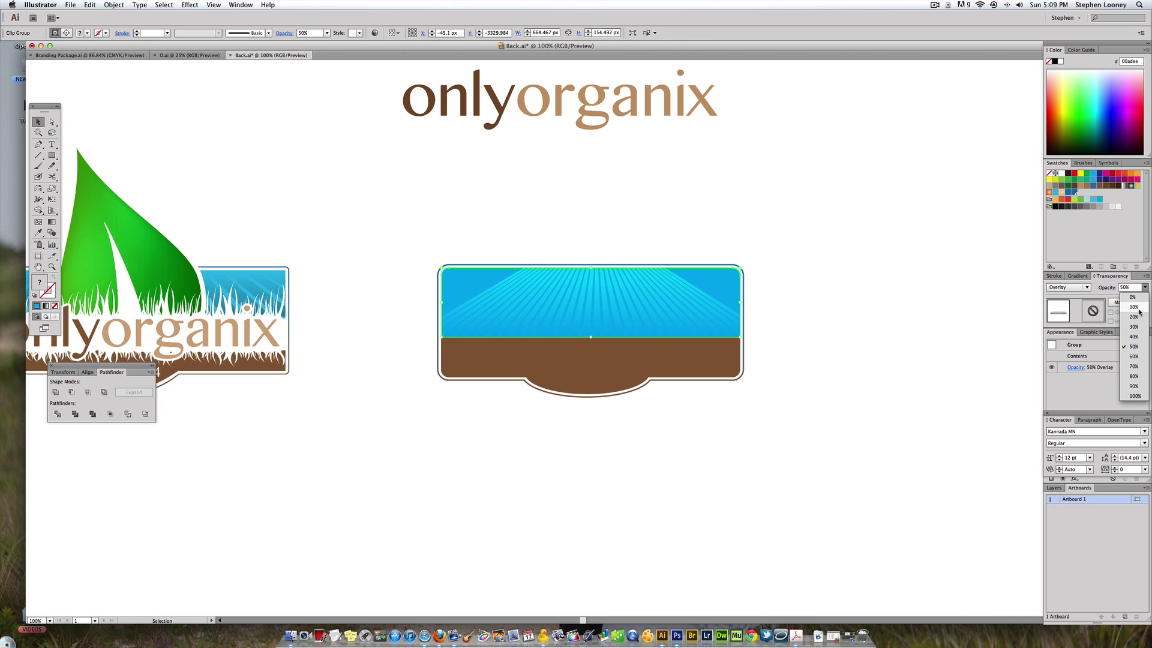
pyautogui.click(789, 260)
pyautogui.moveTo(789, 260); pyautogui.dragTo(822, 247)
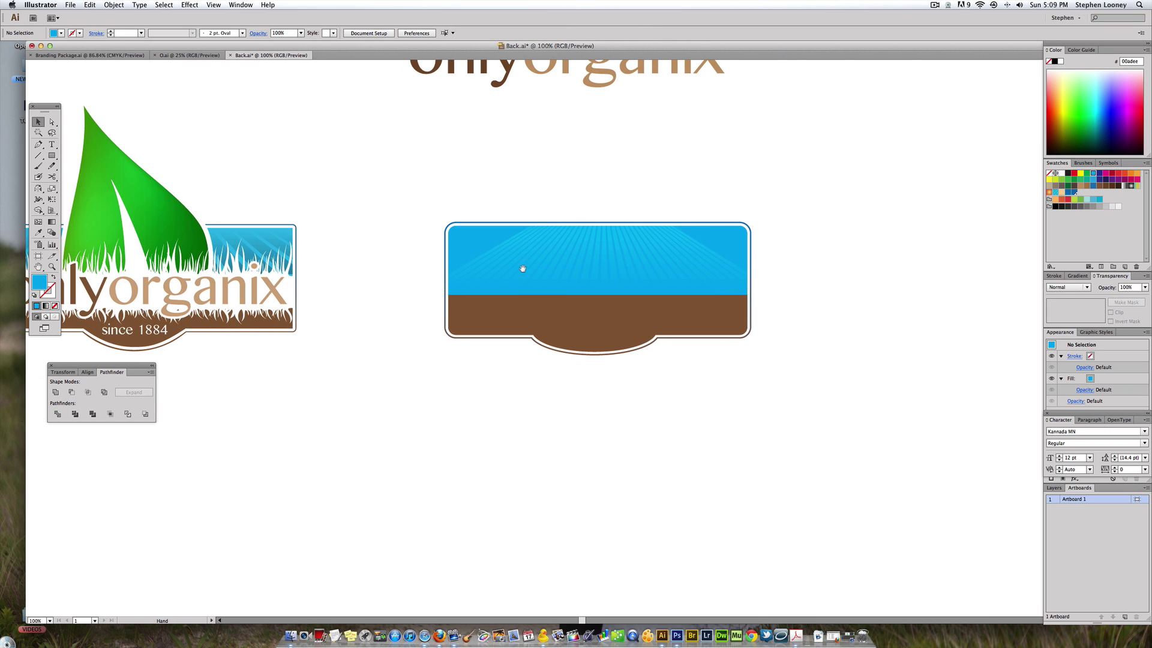
pyautogui.moveTo(522, 268); pyautogui.dragTo(715, 288)
pyautogui.click(749, 282)
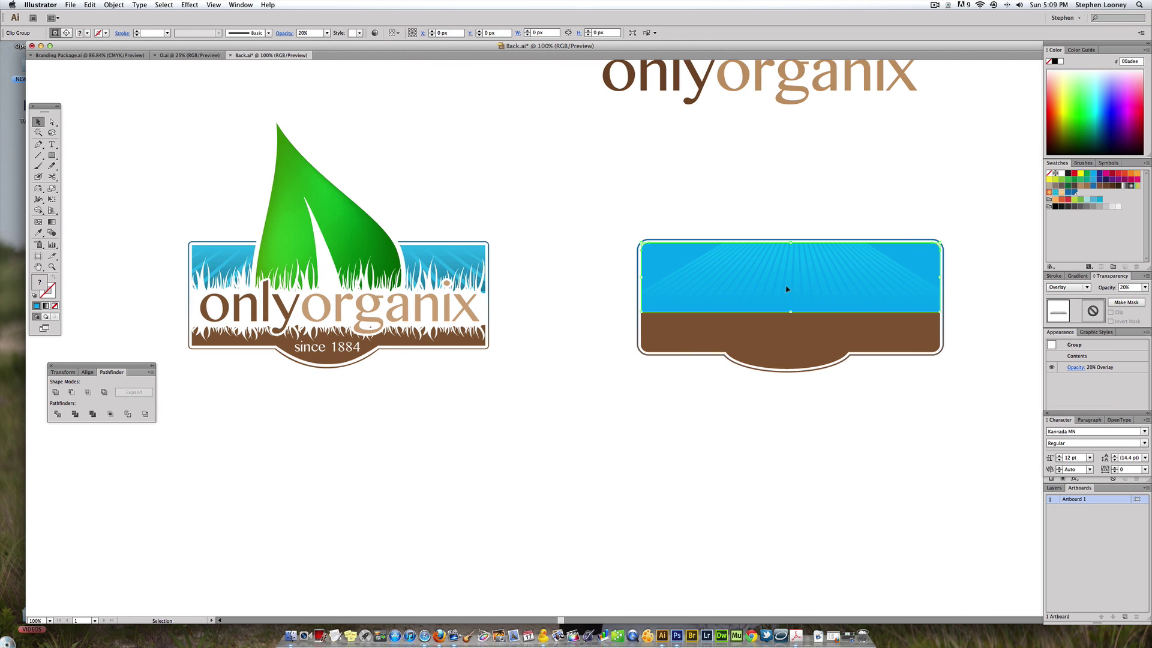
# Release the clipping mask on the badge's rays.
pyautogui.click(768, 257)
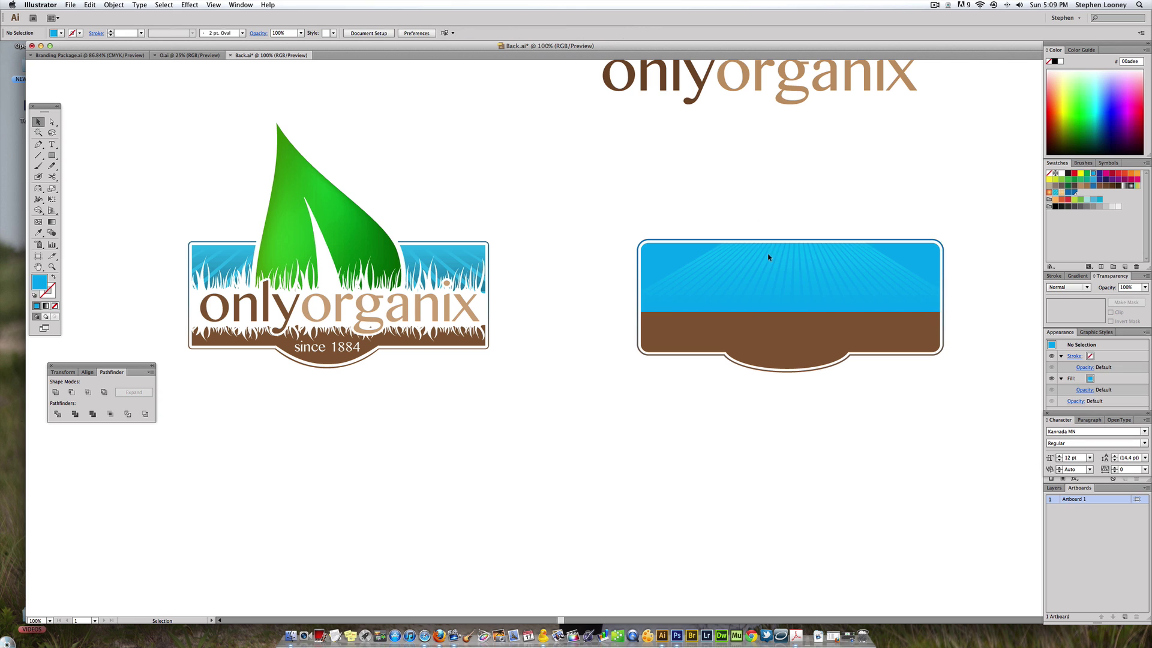
pyautogui.moveTo(771, 268); pyautogui.dragTo(758, 266)
pyautogui.press('super+z')
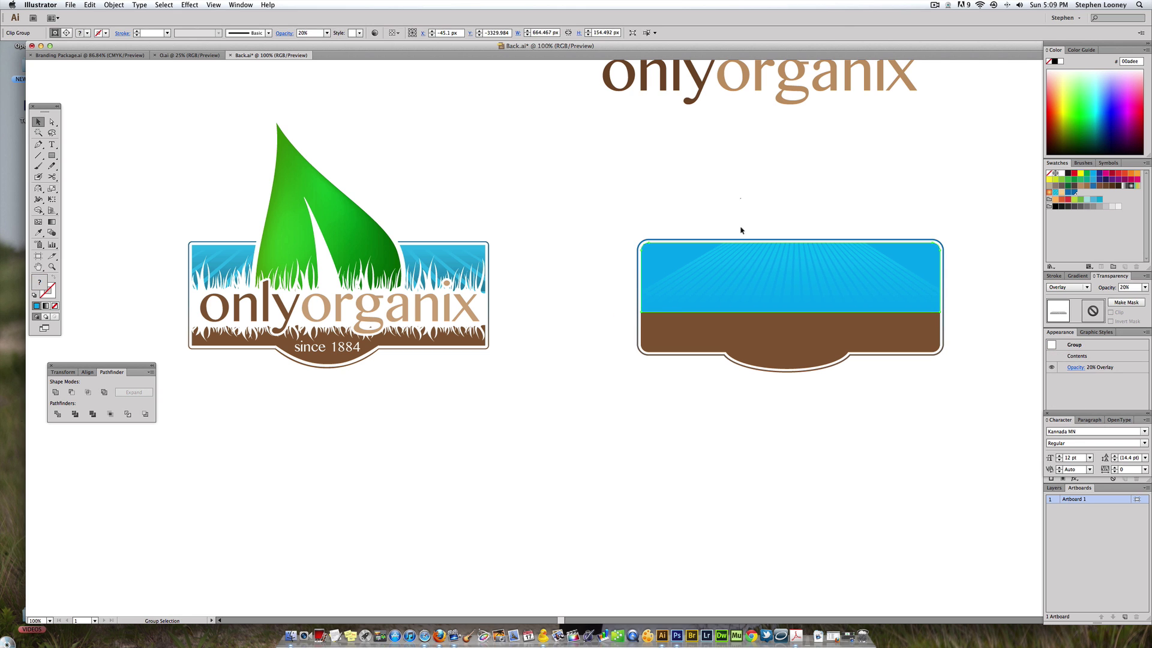
pyautogui.rightClick(745, 286)
pyautogui.click(783, 337)
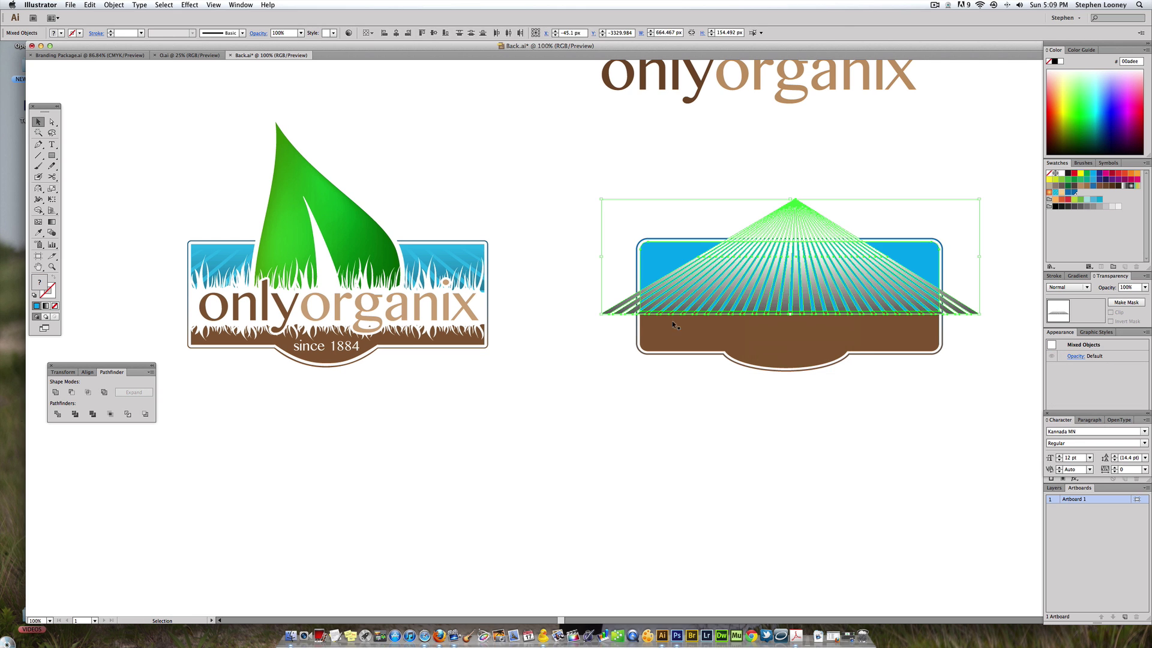
# Scale the rays to about 1380 × 420 px and align their base with the lower edge of the sky.
pyautogui.hscroll(5, 787, 196)
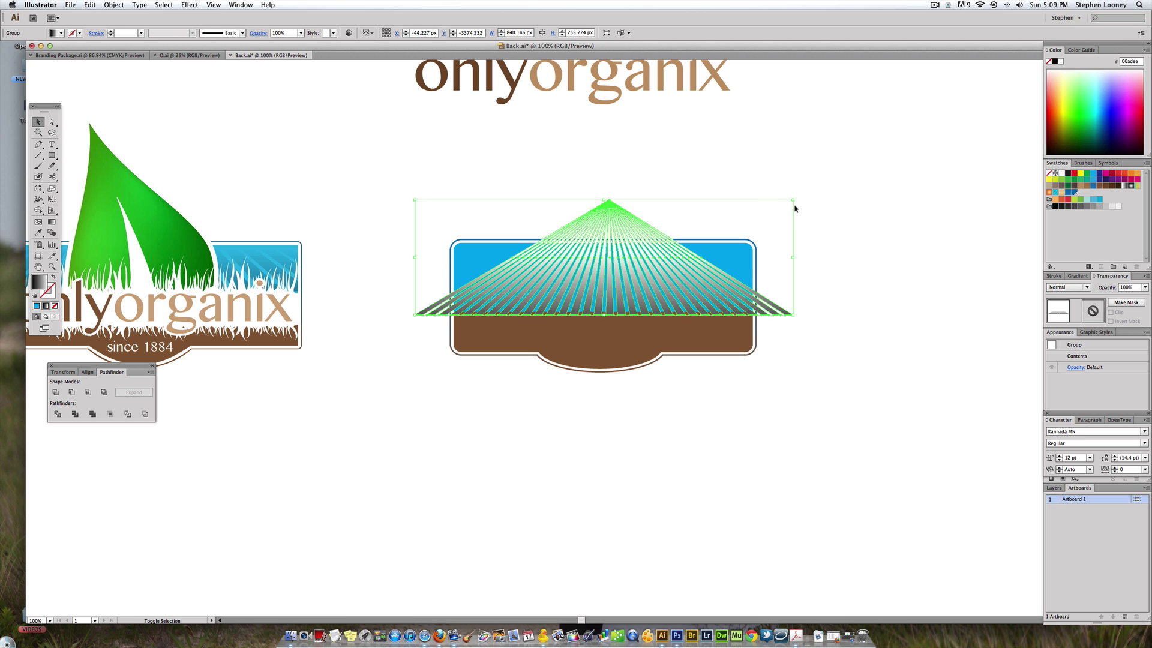
pyautogui.moveTo(793, 202); pyautogui.dragTo(914, 120)
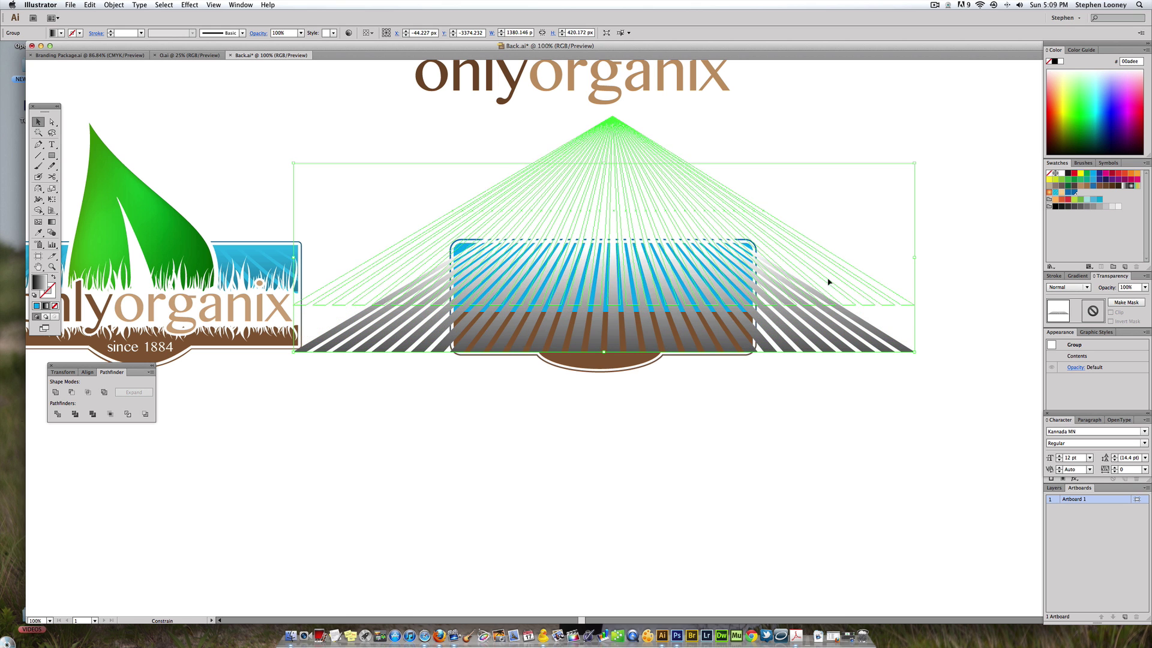
pyautogui.press('a')
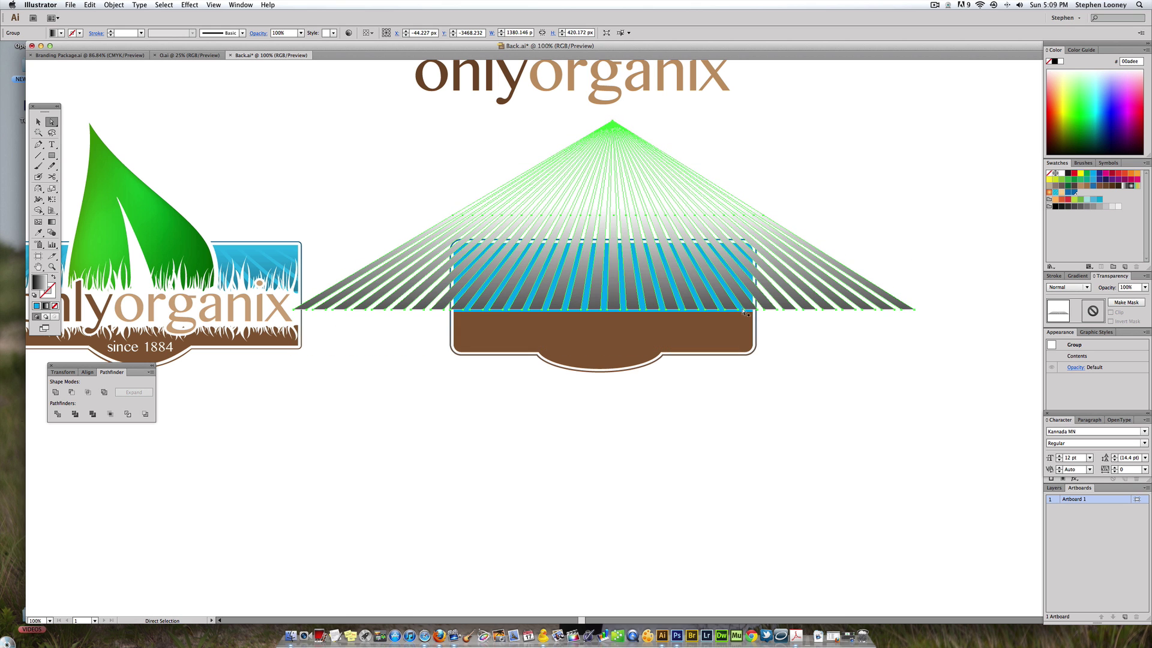
# Place the enlarged rays behind the blue shape and clip them to the badge with a clipping mask.
pyautogui.press('shift+super+bracketleft')
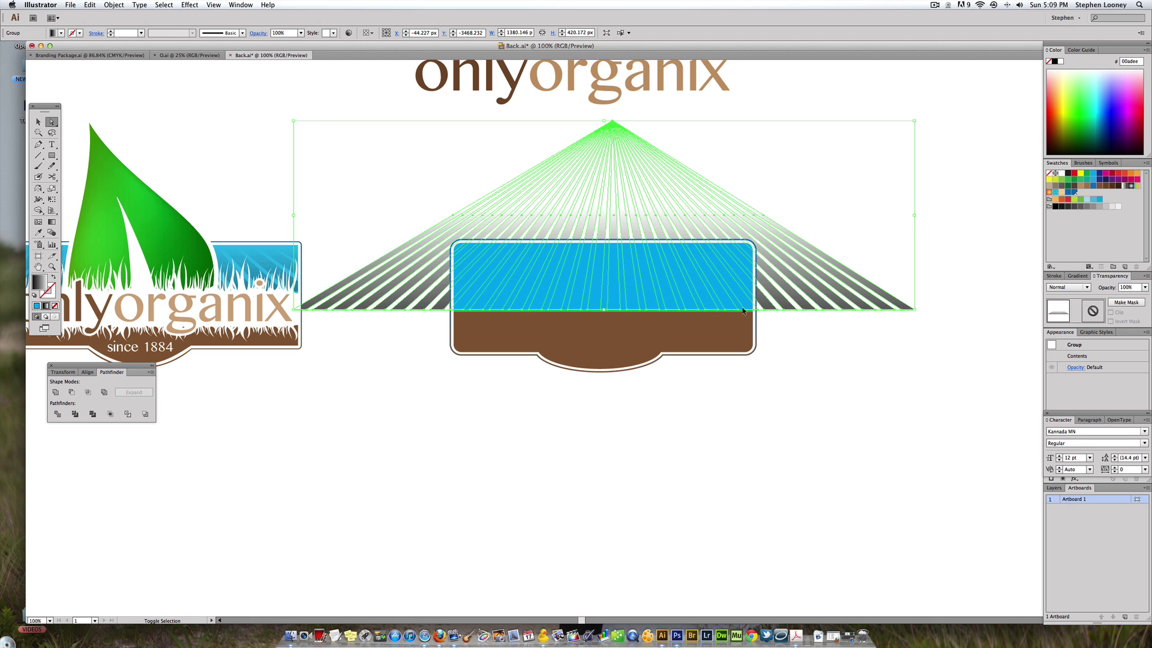
pyautogui.keyDown('shift'); pyautogui.click(735, 268); pyautogui.keyUp('shift')
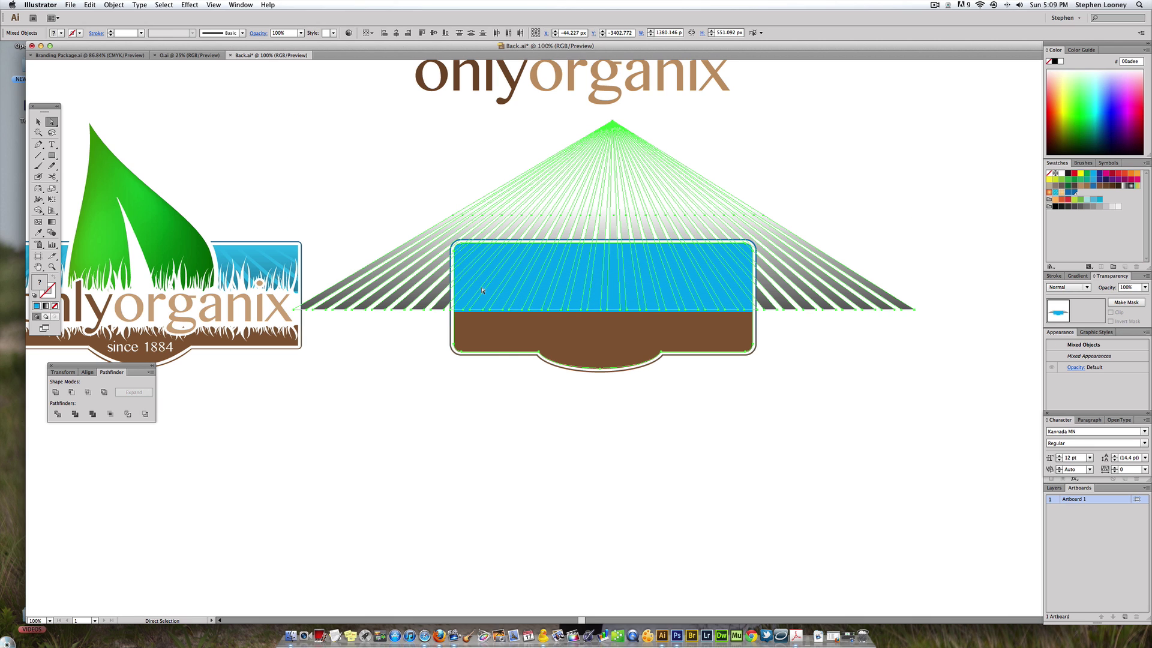
pyautogui.rightClick(499, 282)
pyautogui.click(527, 332)
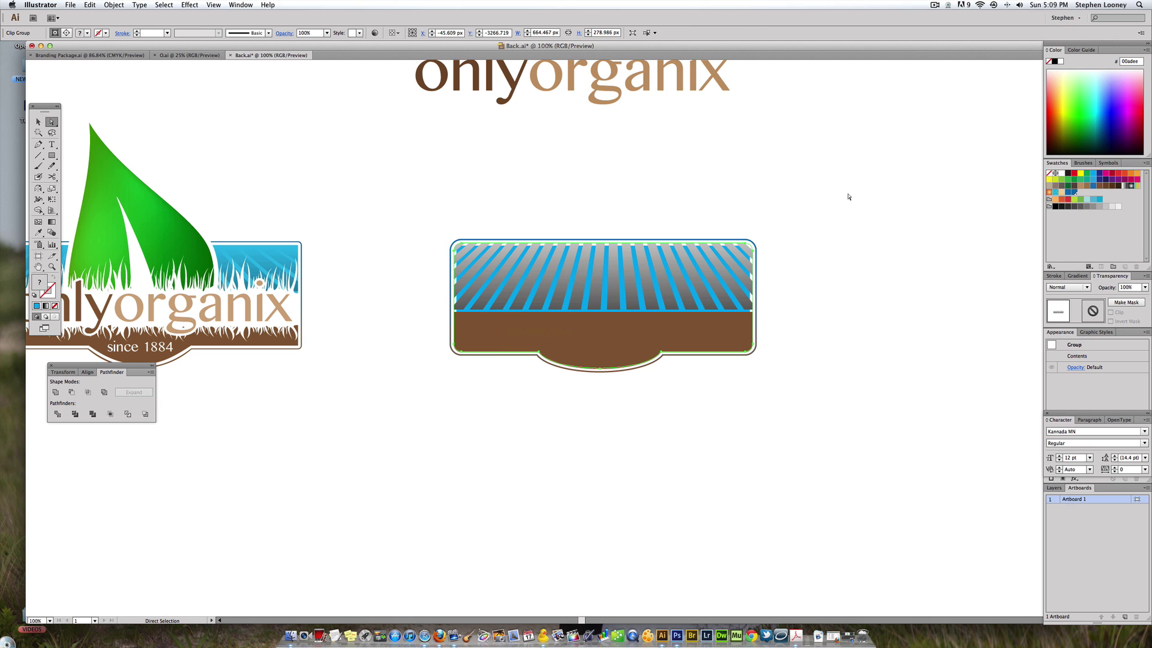
pyautogui.press('v')
pyautogui.click(363, 144)
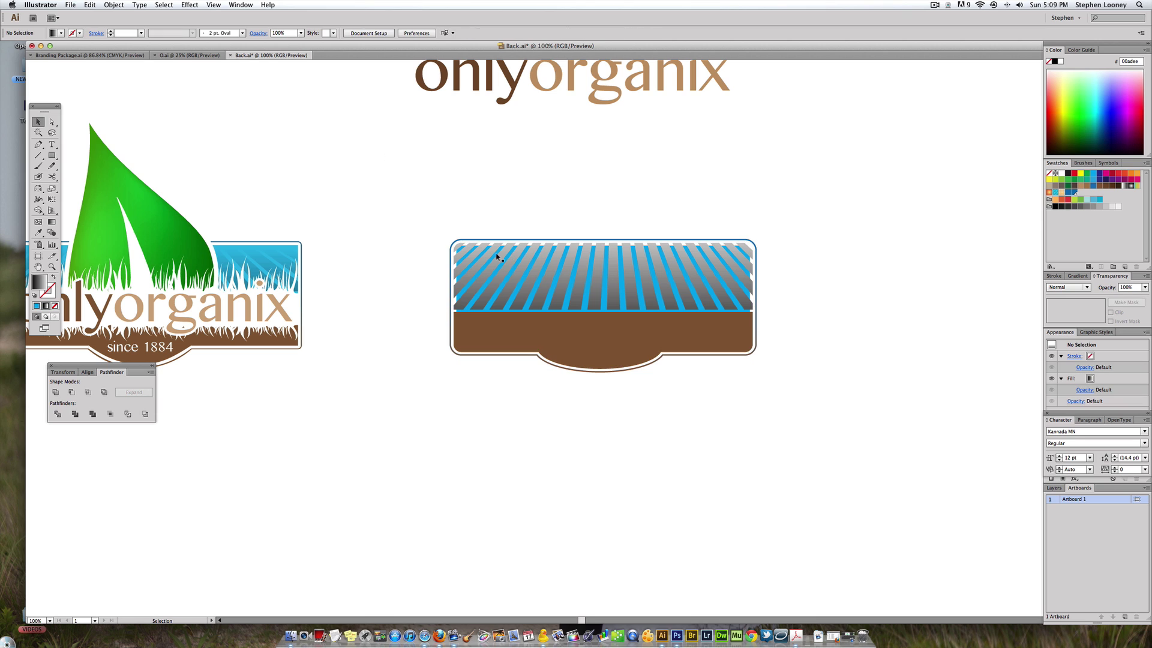
# Set the enlarged clipped rays to Overlay blending.
pyautogui.click(500, 240)
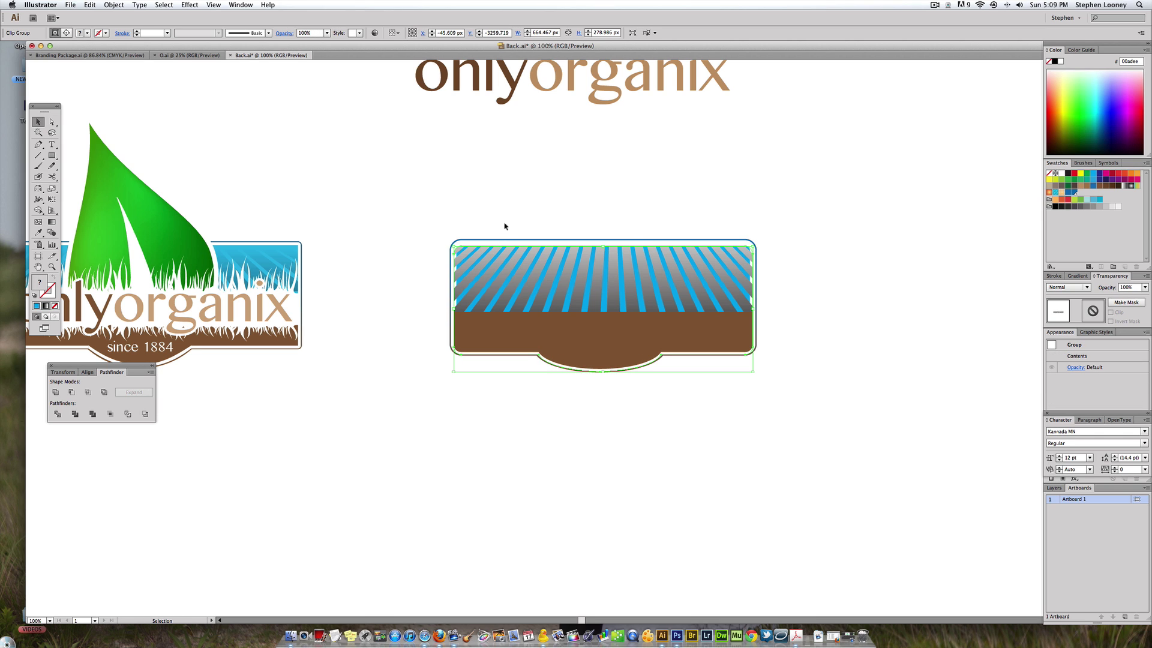
pyautogui.click(1088, 288)
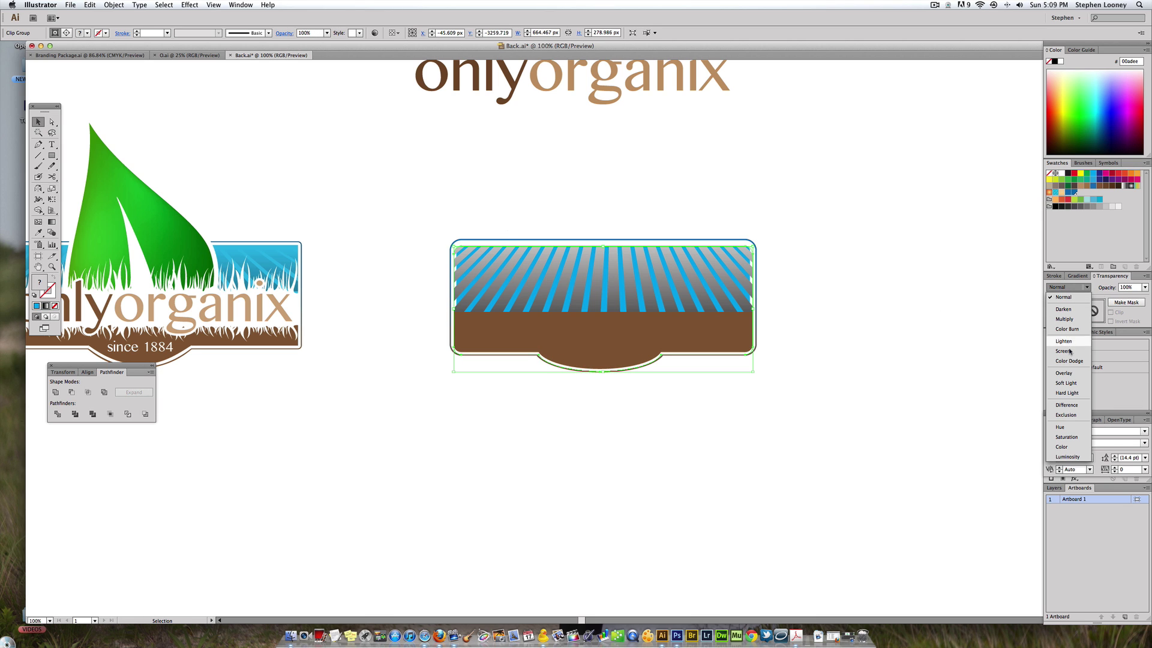
pyautogui.click(1071, 382)
pyautogui.click(756, 230)
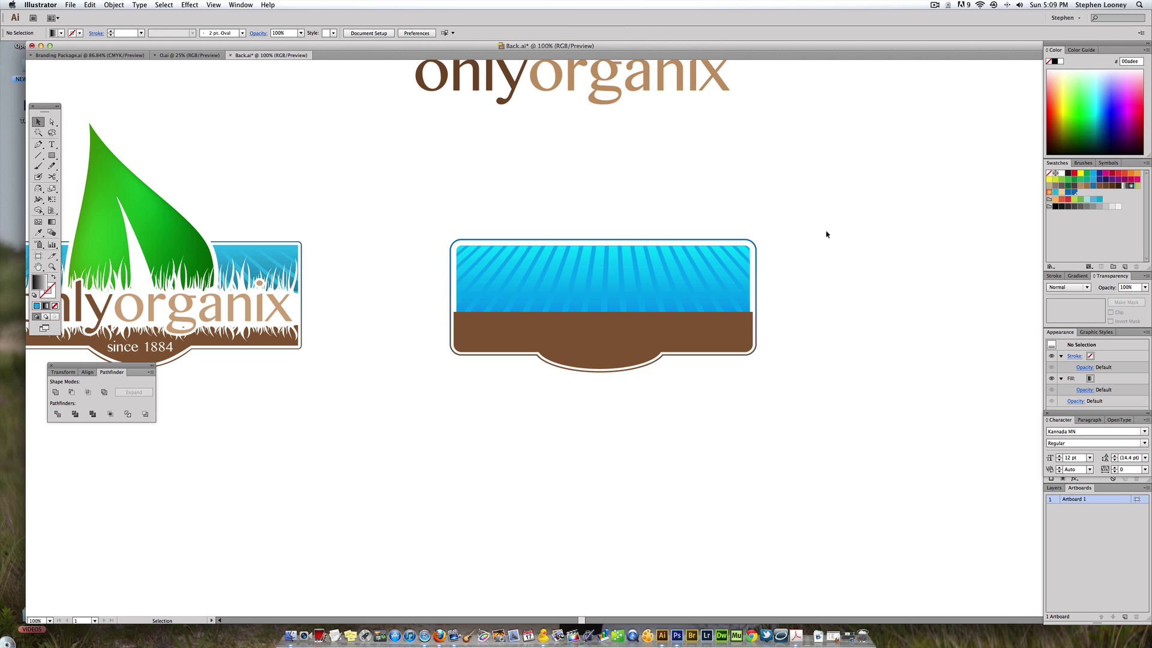
# Undo the rays' enlargement, new clipping mask and blending change, back to the smaller clipped rays at 20% Overlay.
pyautogui.click(647, 271)
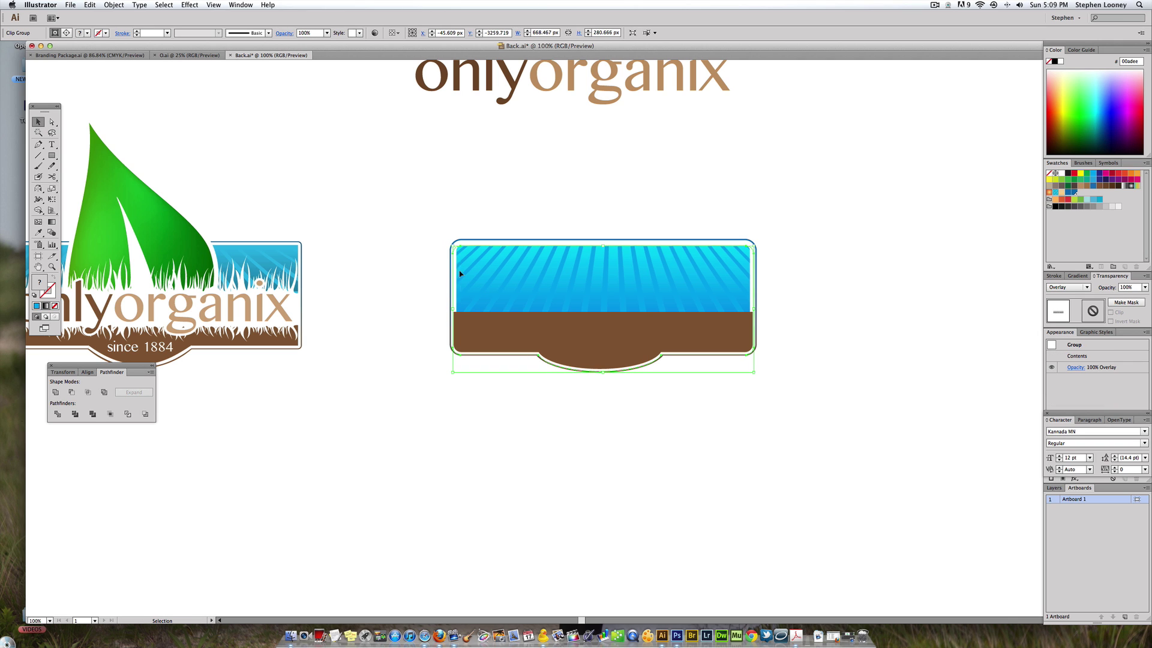
pyautogui.press('super+z')
pyautogui.press('super+z')
pyautogui.press('super+z')
pyautogui.press('super+z')
pyautogui.press('super+z')
pyautogui.press('super+z')
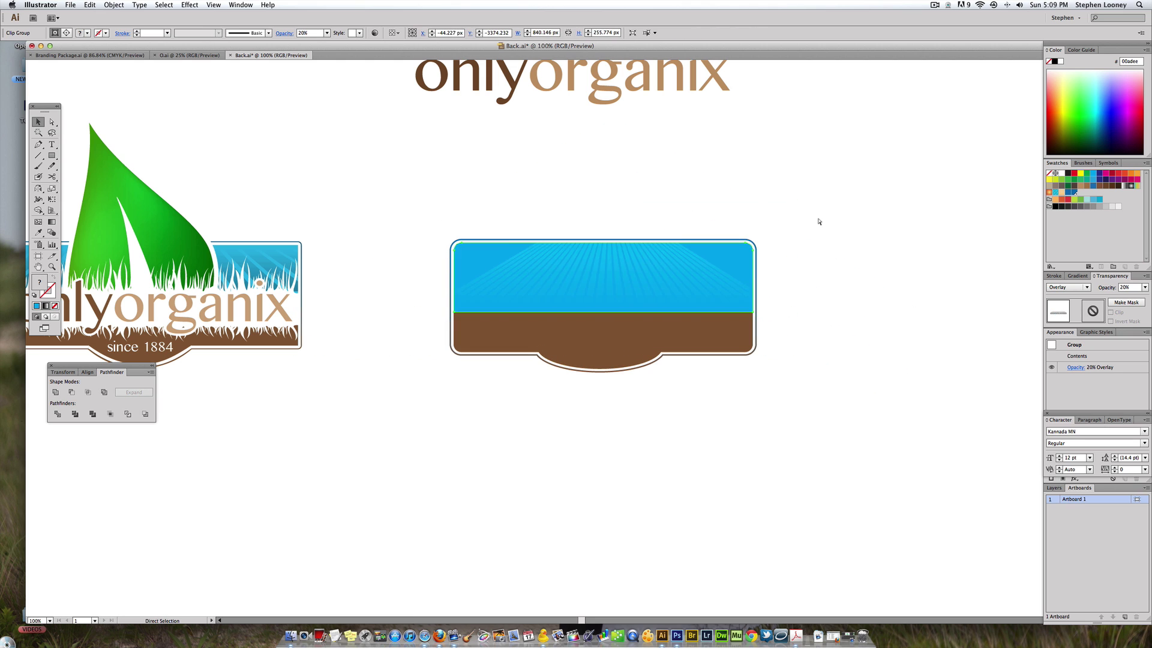
# Draw a circle about 363 px wide in the empty space below the two badges and fill it with black.
pyautogui.click(817, 222)
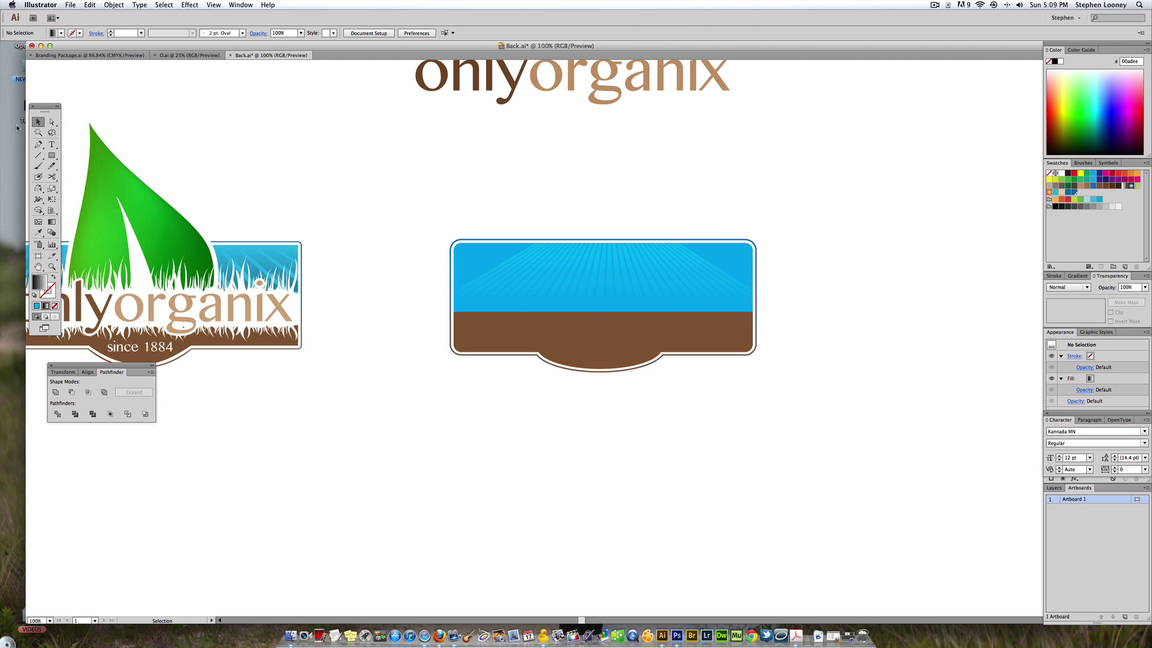
pyautogui.hscroll(-5, 460, 242)
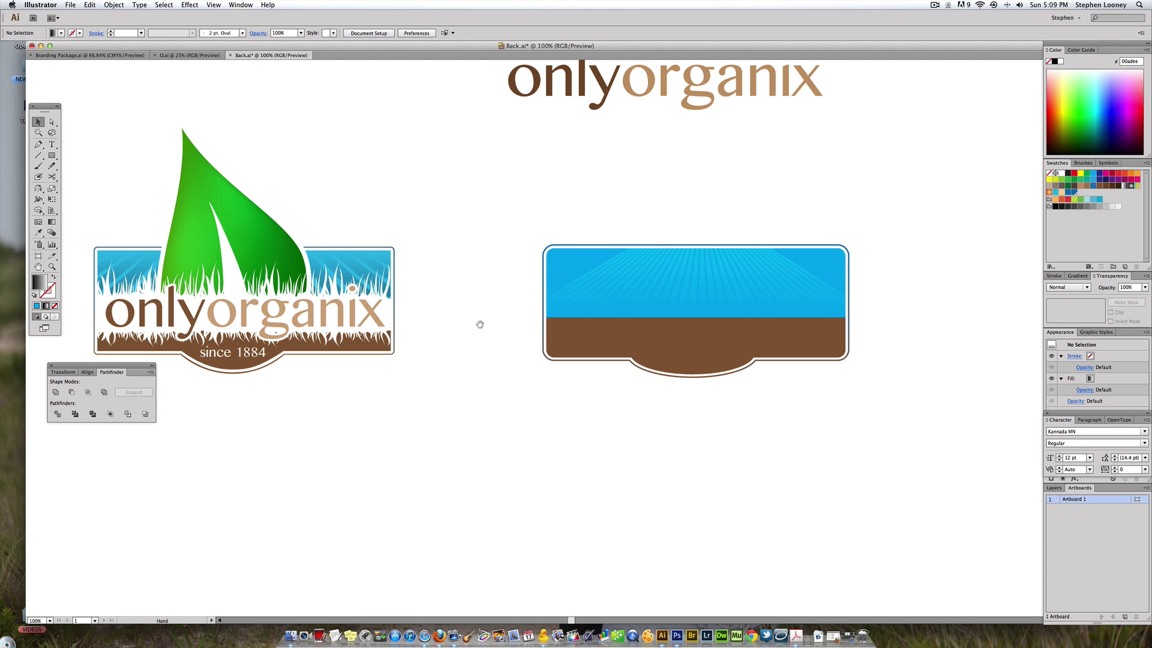
pyautogui.scroll(-2, 530, 319)
pyautogui.scroll(-2, 501, 304)
pyautogui.press('super+minus')
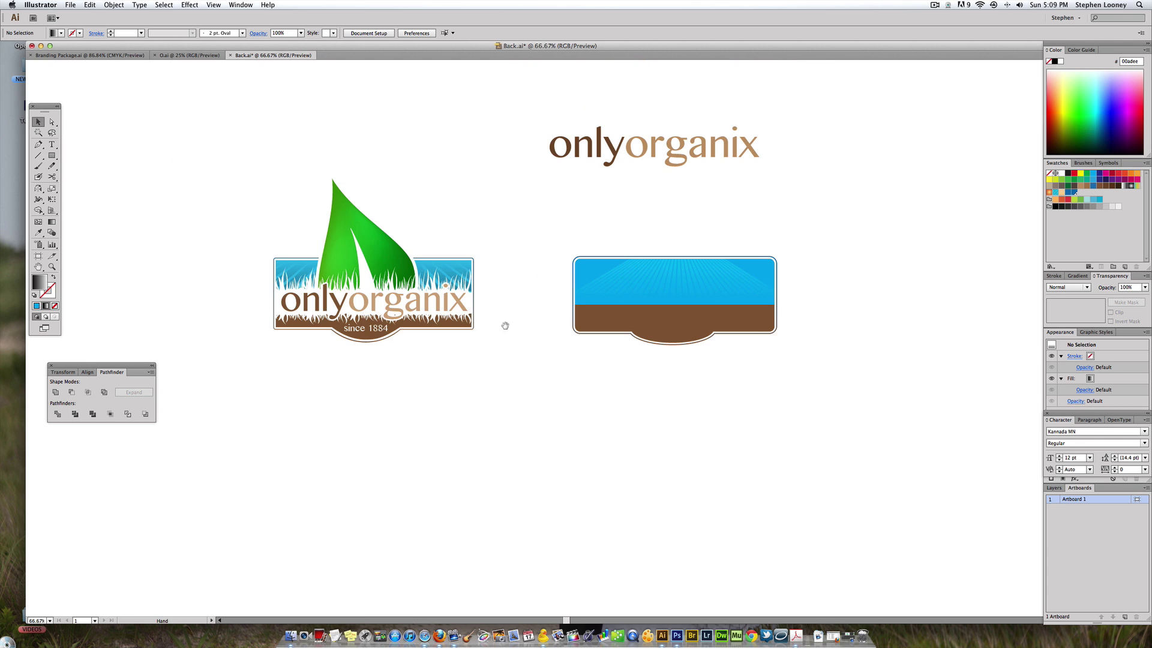
pyautogui.click(53, 157)
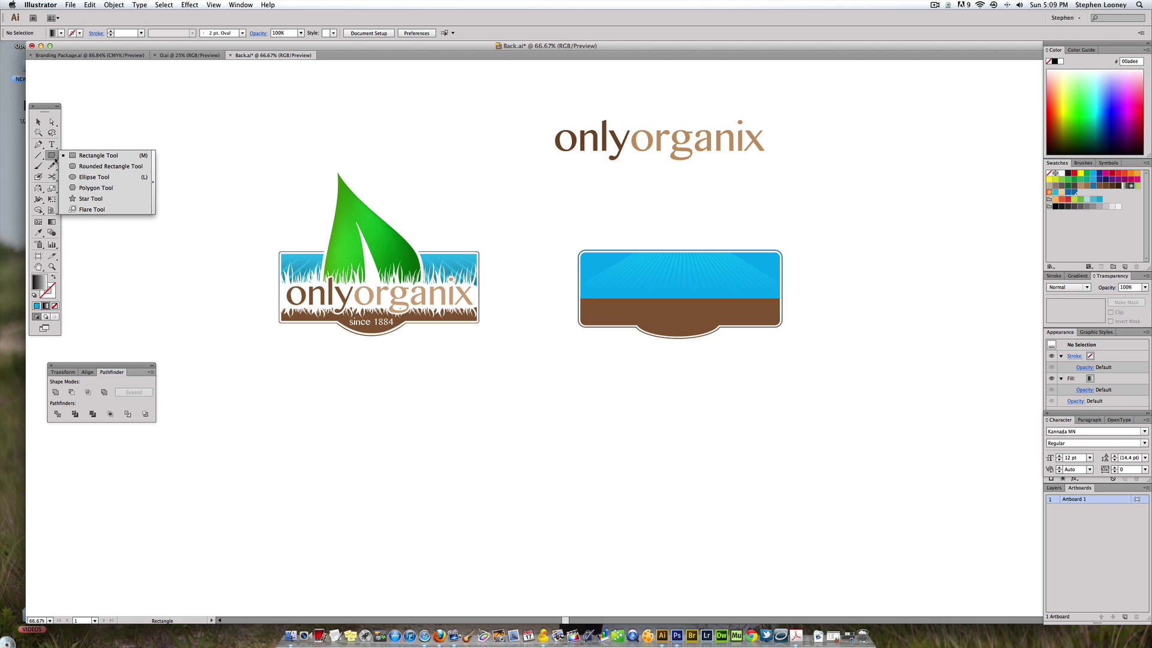
pyautogui.click(108, 181)
pyautogui.moveTo(454, 445); pyautogui.dragTo(562, 538)
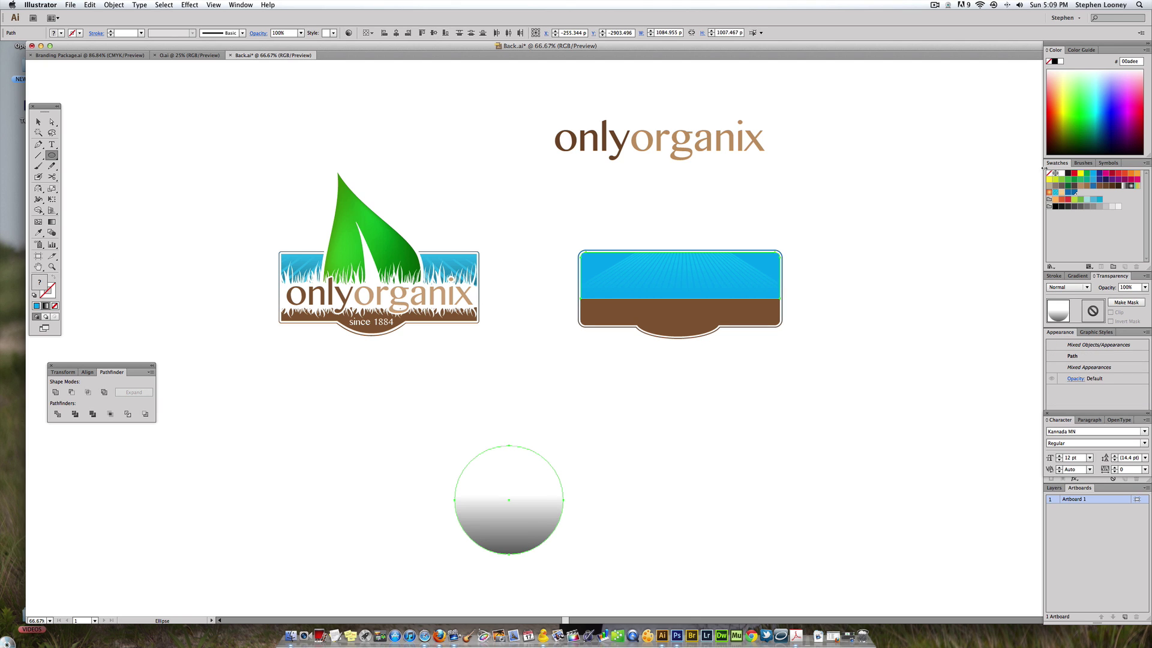
pyautogui.click(1068, 174)
pyautogui.press('v')
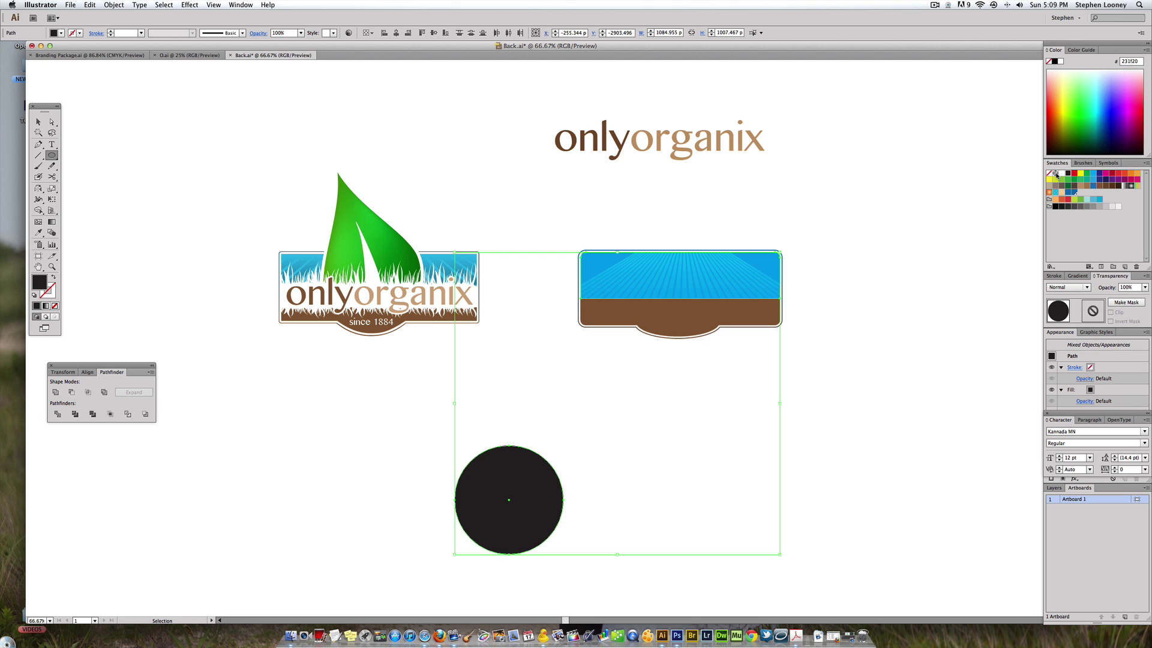
pyautogui.press('shift+super+a')
# Draw a closed triangle about 327 px wide and 396 px tall with the Pen tool, from the circle's sides to a point above it.
pyautogui.click(39, 148)
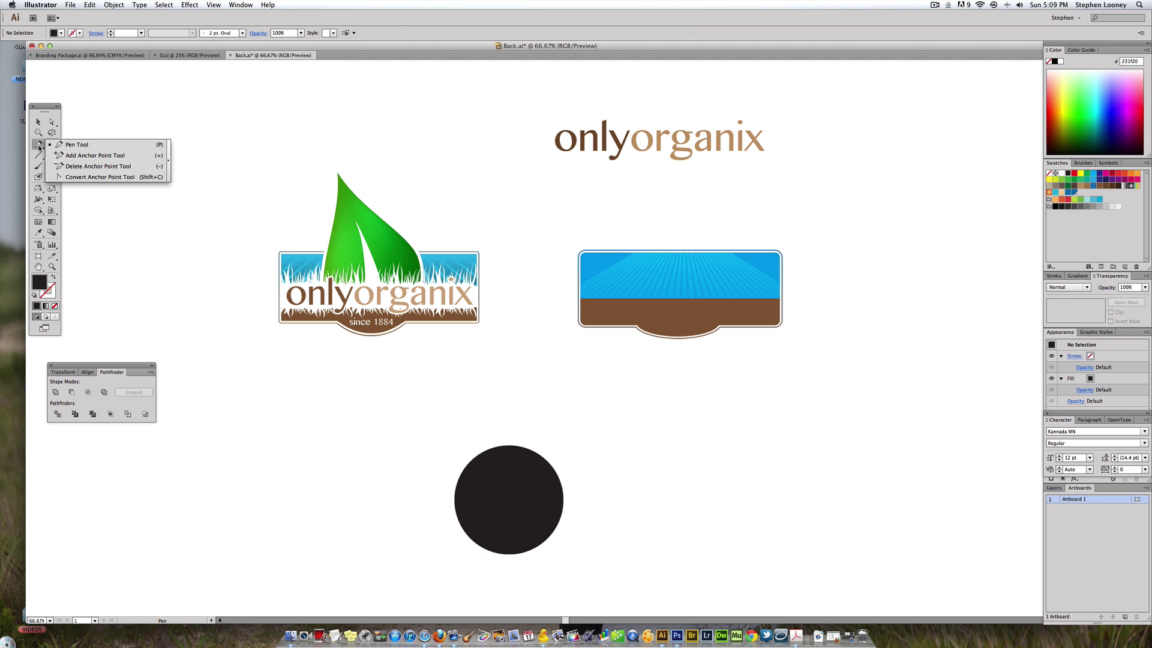
pyautogui.click(461, 475)
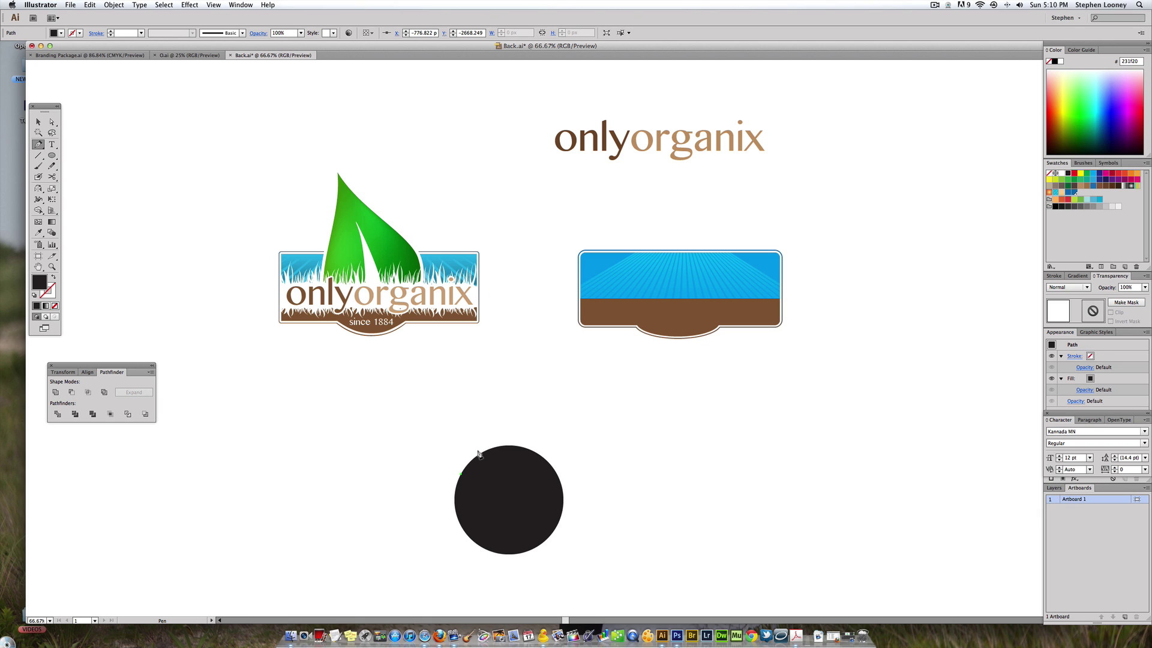
pyautogui.click(509, 358)
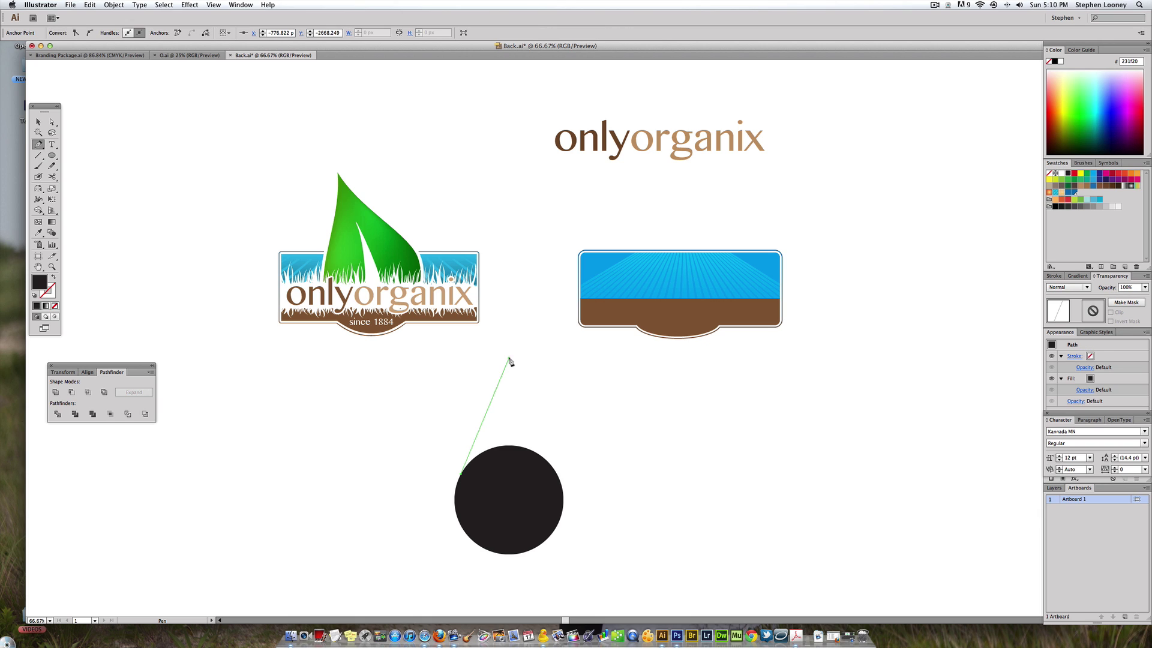
pyautogui.click(558, 478)
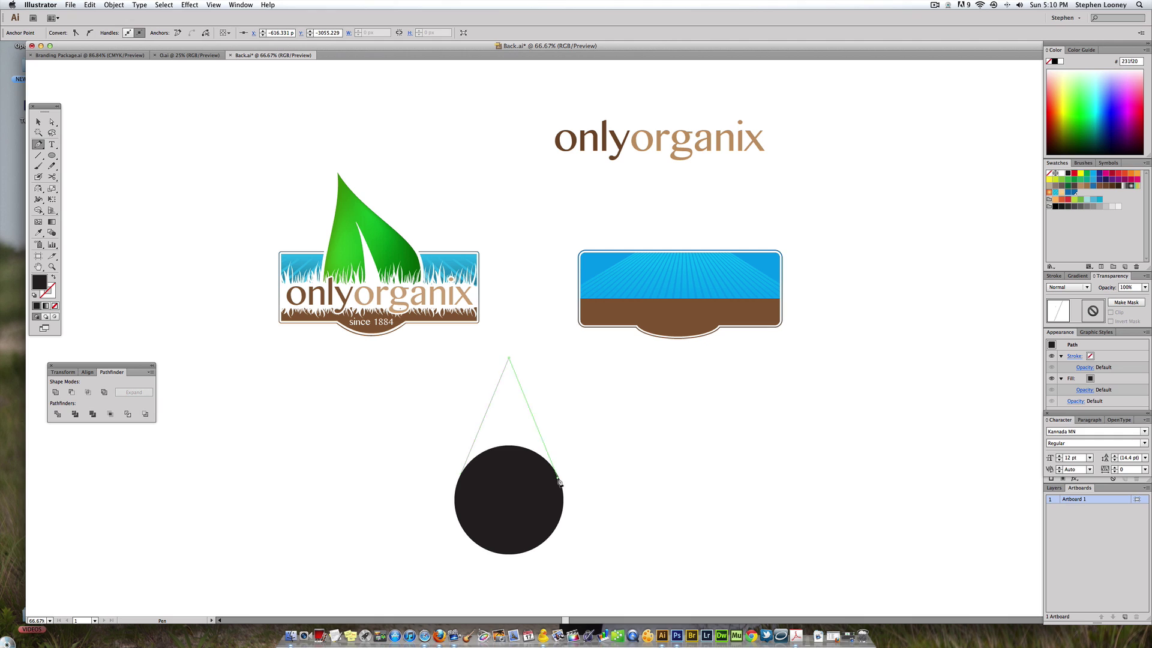
pyautogui.click(460, 474)
pyautogui.press('a')
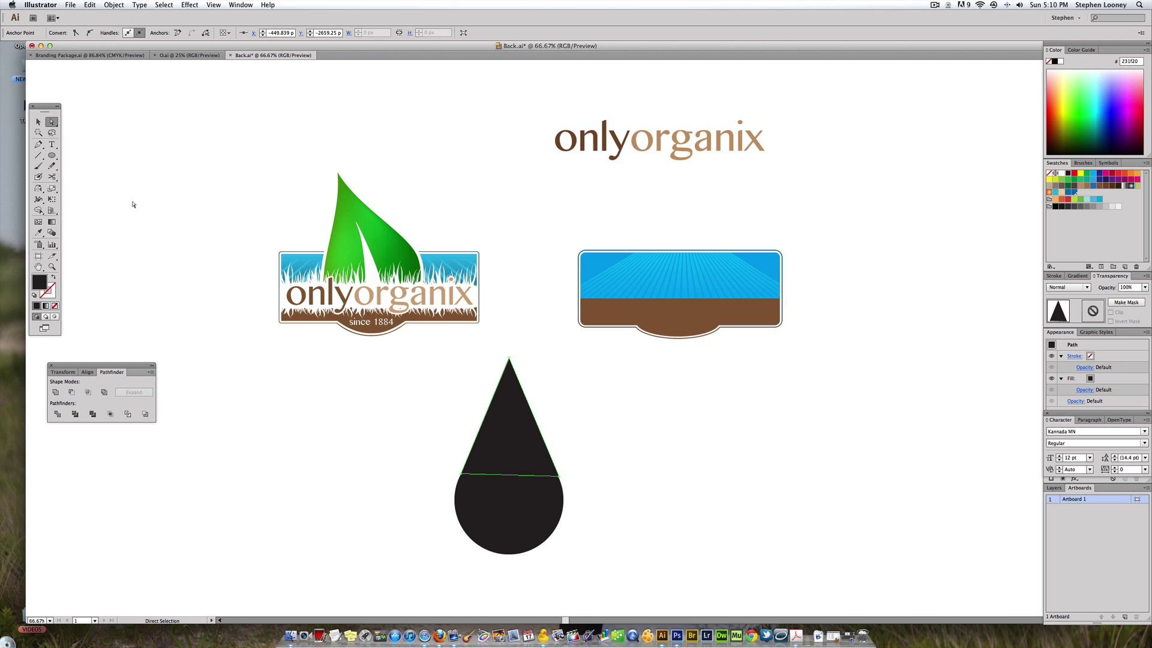
# Add an anchor point midway along each slanted side of the triangle and pull both points slightly inward.
pyautogui.press('+')
pyautogui.moveTo(38, 145); pyautogui.dragTo(75, 157)
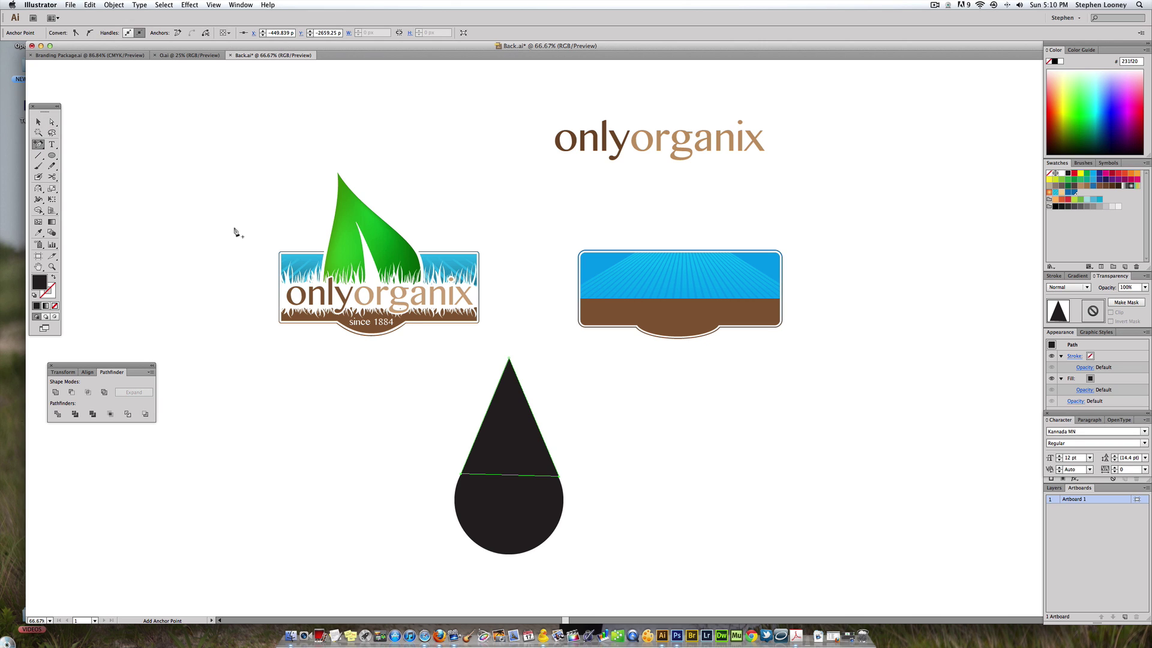
pyautogui.click(483, 419)
pyautogui.click(536, 423)
pyautogui.press('a')
pyautogui.moveTo(536, 424); pyautogui.dragTo(531, 421)
pyautogui.click(501, 424)
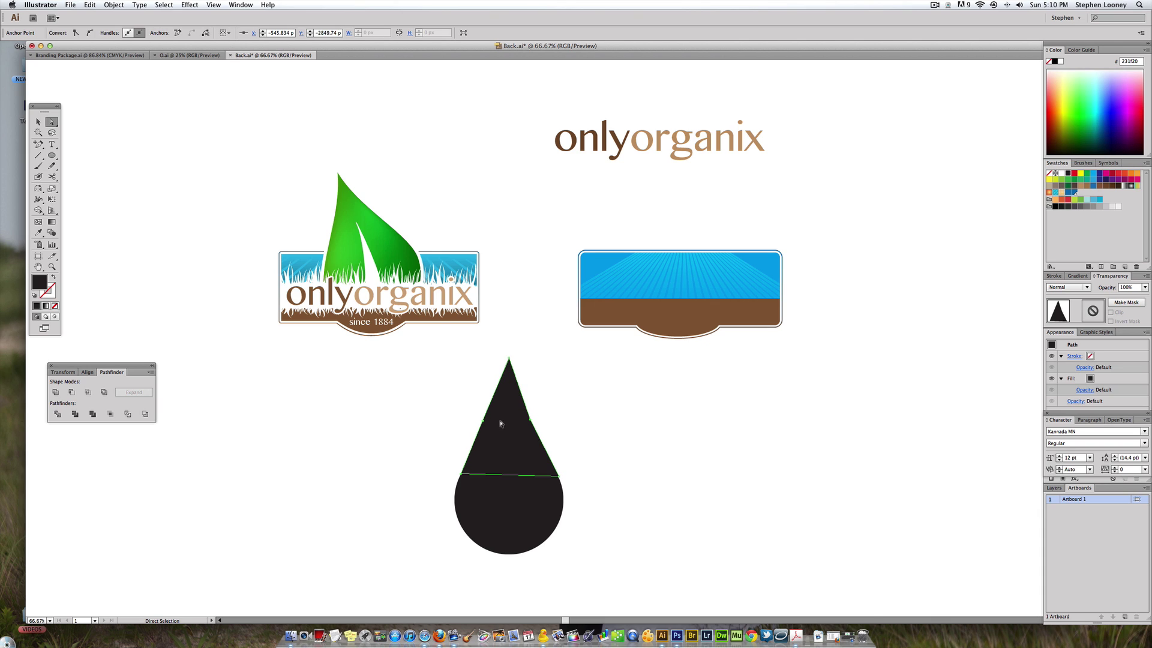
pyautogui.click(485, 423)
pyautogui.moveTo(487, 424); pyautogui.dragTo(488, 423)
pyautogui.click(633, 431)
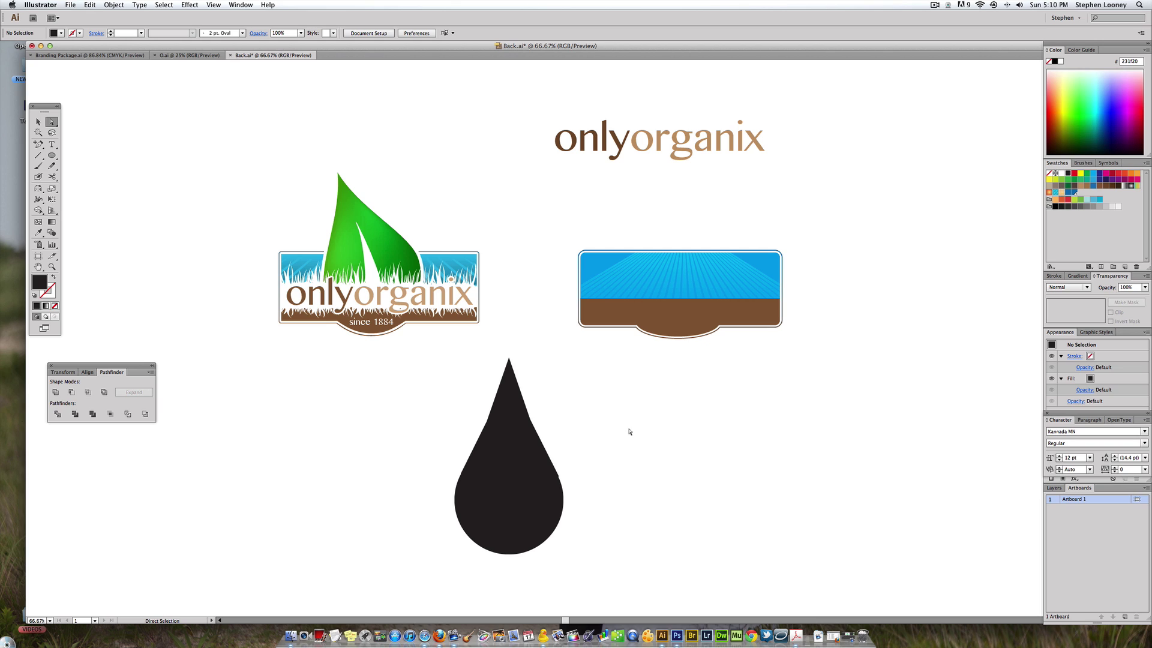
# Convert the two added side anchor points into smooth curves so the teardrop's sides bend gently.
pyautogui.click(540, 468)
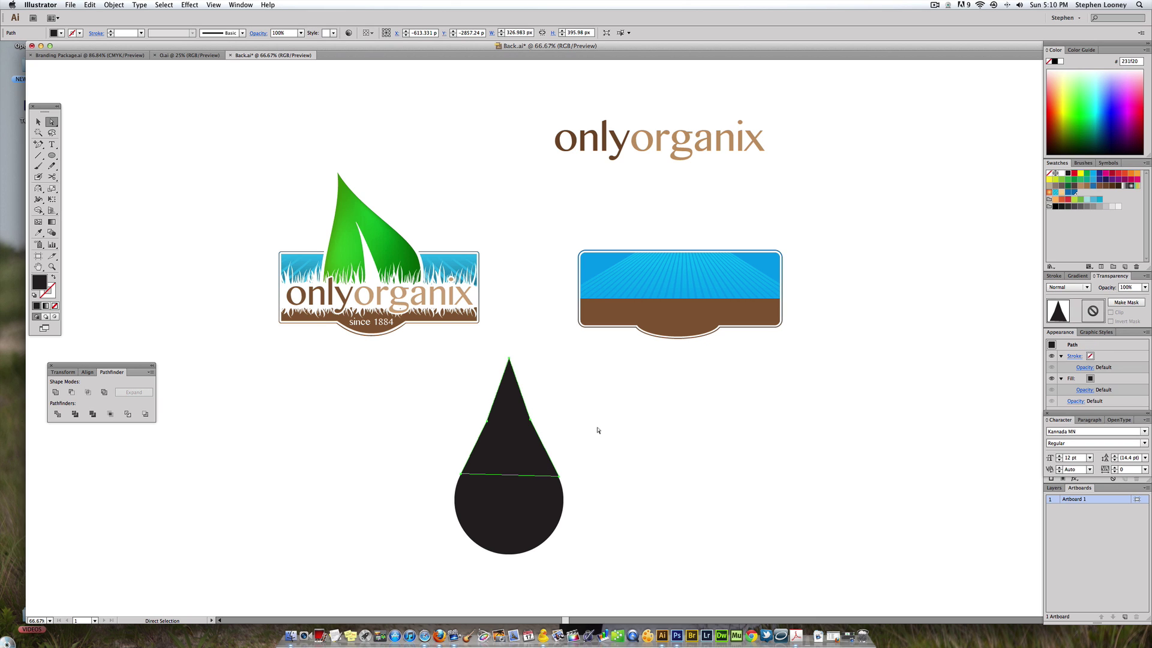
pyautogui.press('super')
pyautogui.hotkey('shift', 'c')
pyautogui.moveTo(487, 421); pyautogui.dragTo(540, 444)
pyautogui.press('a')
pyautogui.click(569, 441)
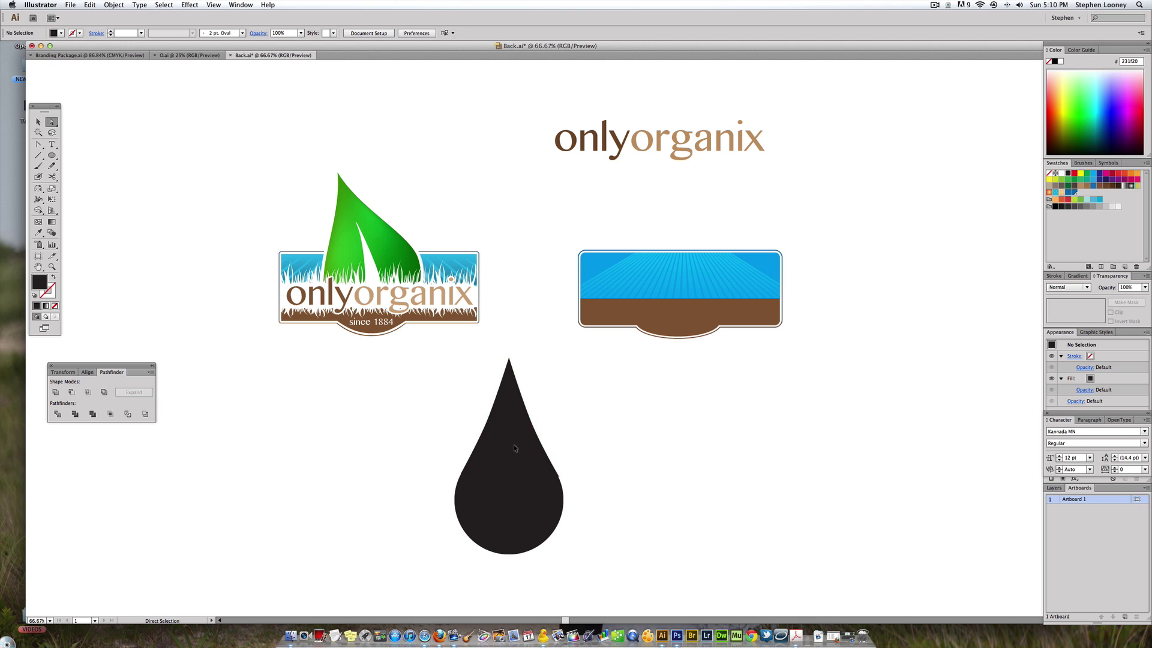
# Move the triangle's lower-right corner slightly so it sits on the circle's edge.
pyautogui.click(515, 447)
pyautogui.keyDown('super'); pyautogui.click(505, 430); pyautogui.keyUp('super')
pyautogui.keyDown('super'); pyautogui.click(547, 433); pyautogui.keyUp('super')
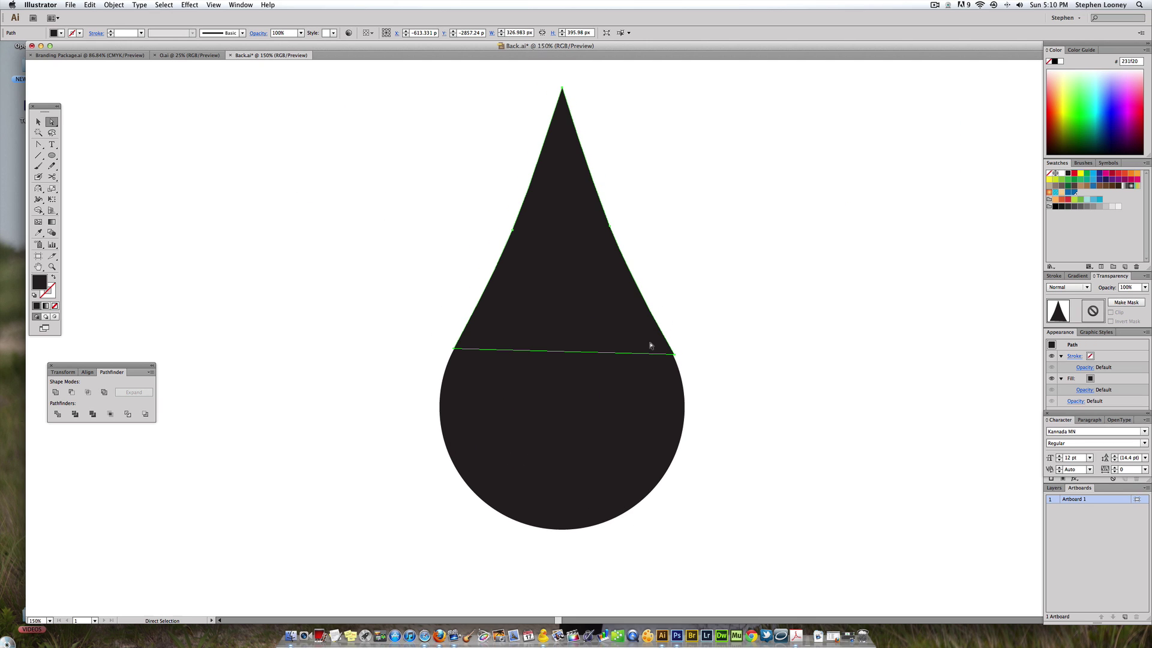
pyautogui.click(674, 354)
pyautogui.moveTo(673, 354); pyautogui.dragTo(672, 351)
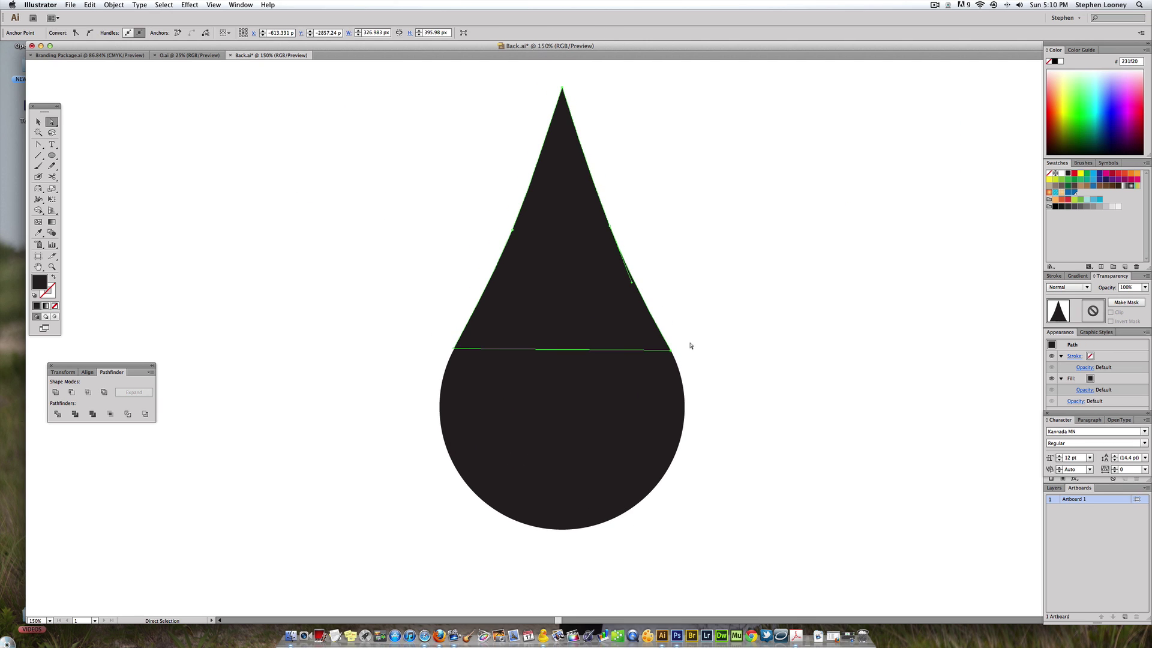
pyautogui.click(690, 345)
pyautogui.keyDown('alt'); pyautogui.keyDown('super'); pyautogui.click(605, 302); pyautogui.keyUp('super'); pyautogui.keyUp('alt')
pyautogui.keyDown('alt'); pyautogui.keyDown('super'); pyautogui.click(605, 302); pyautogui.keyUp('super'); pyautogui.keyUp('alt')
pyautogui.keyDown('alt'); pyautogui.keyDown('super'); pyautogui.click(557, 346); pyautogui.keyUp('super'); pyautogui.keyUp('alt')
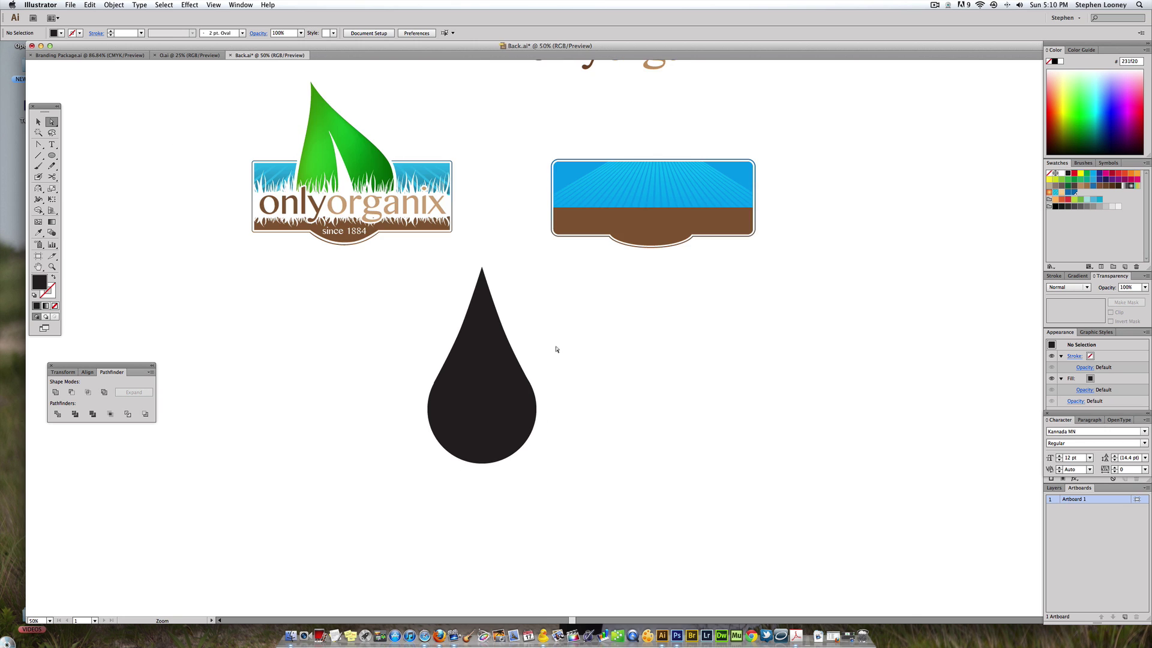
# Refine the curve handle of the middle anchor point on the teardrop's right side.
pyautogui.keyDown('super'); pyautogui.click(502, 337); pyautogui.keyUp('super')
pyautogui.keyDown('super'); pyautogui.click(501, 338); pyautogui.keyUp('super')
pyautogui.moveTo(553, 329); pyautogui.dragTo(564, 348)
pyautogui.click(625, 375)
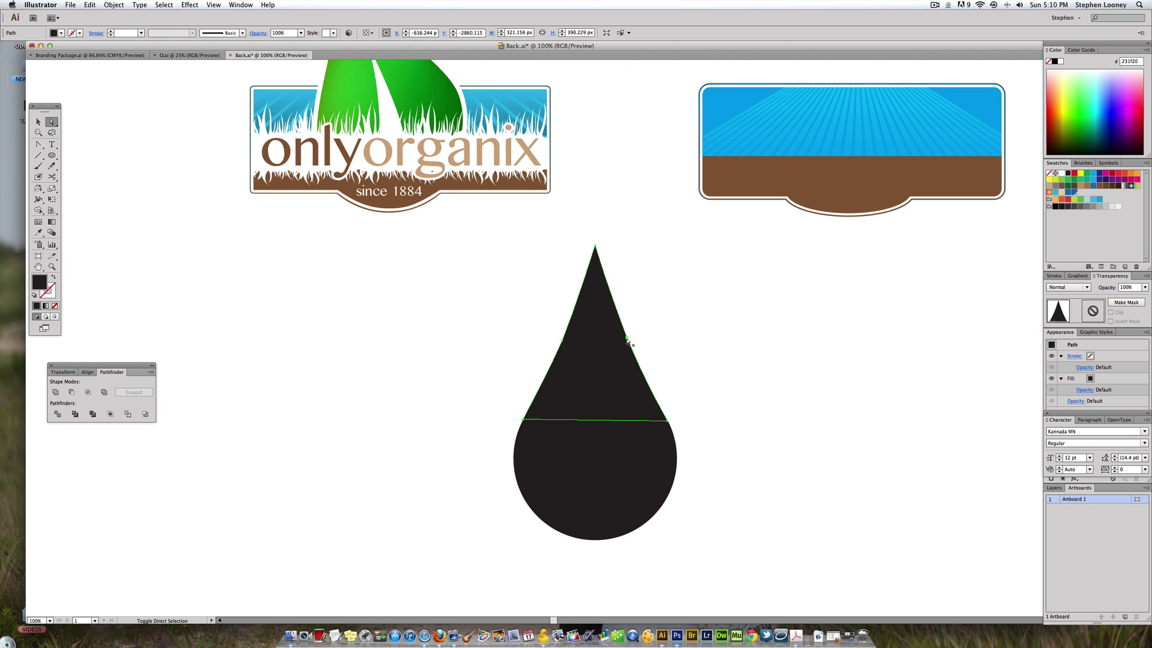
pyautogui.moveTo(642, 376); pyautogui.dragTo(645, 376)
pyautogui.press('super+z')
pyautogui.click(643, 376)
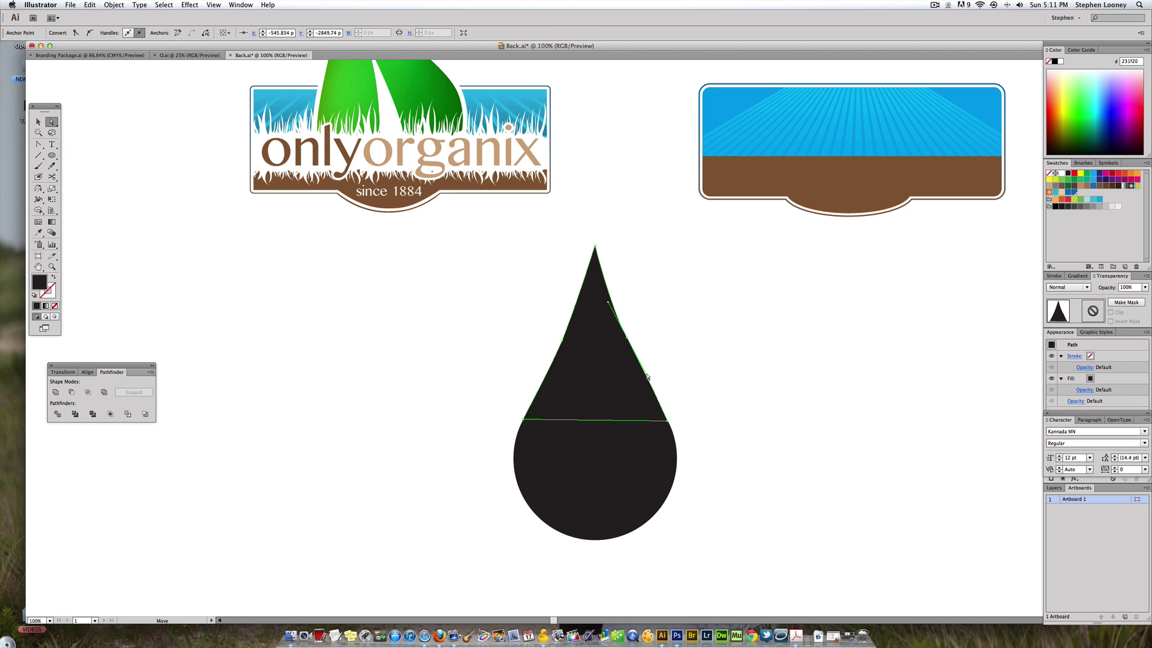
pyautogui.click(686, 307)
pyautogui.press('super+minus')
pyautogui.press('super+minus')
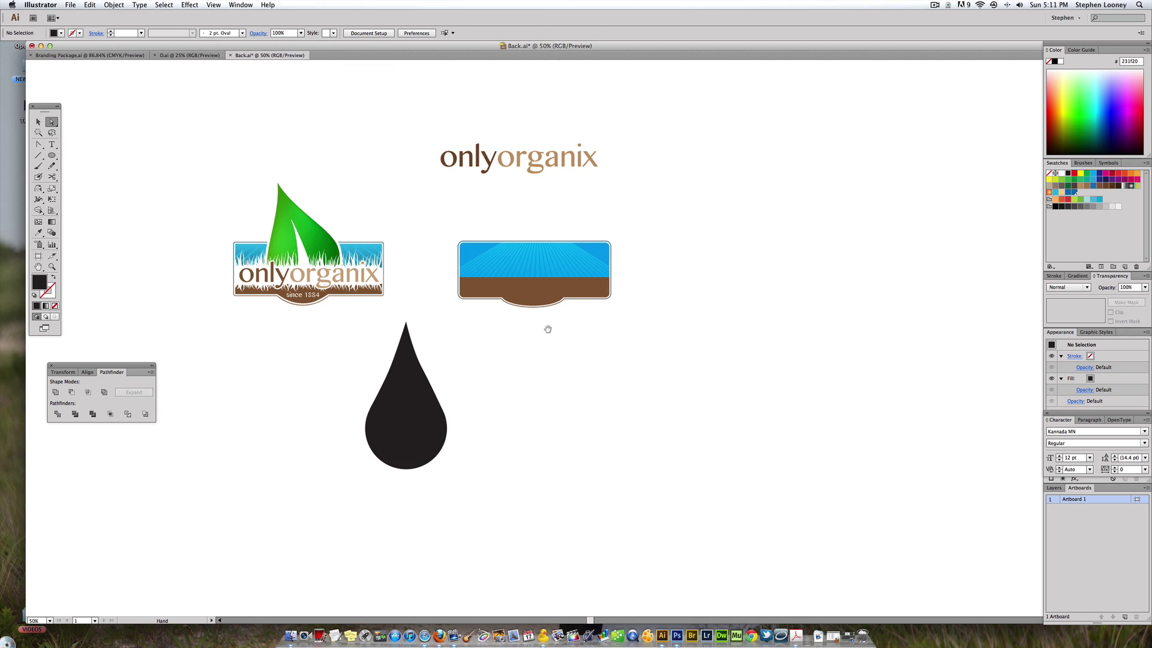
# Unlock all objects and unite the circle and the curved triangle into a single teardrop shape.
pyautogui.press('v')
pyautogui.moveTo(495, 468); pyautogui.dragTo(525, 475)
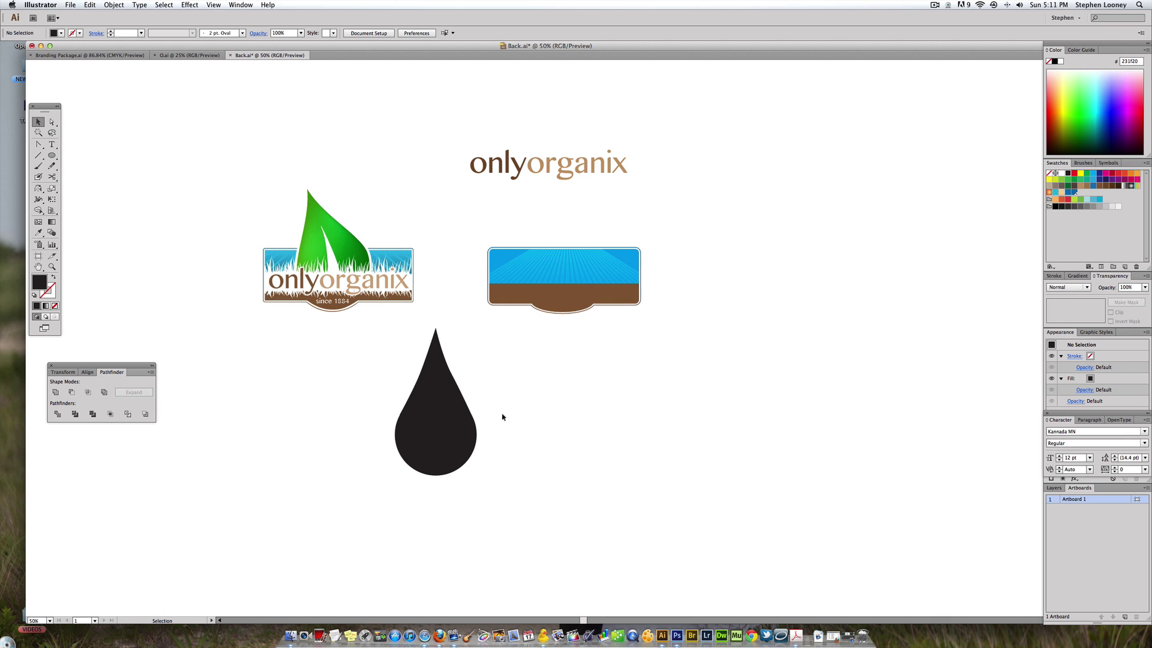
pyautogui.click(114, 5)
pyautogui.click(132, 65)
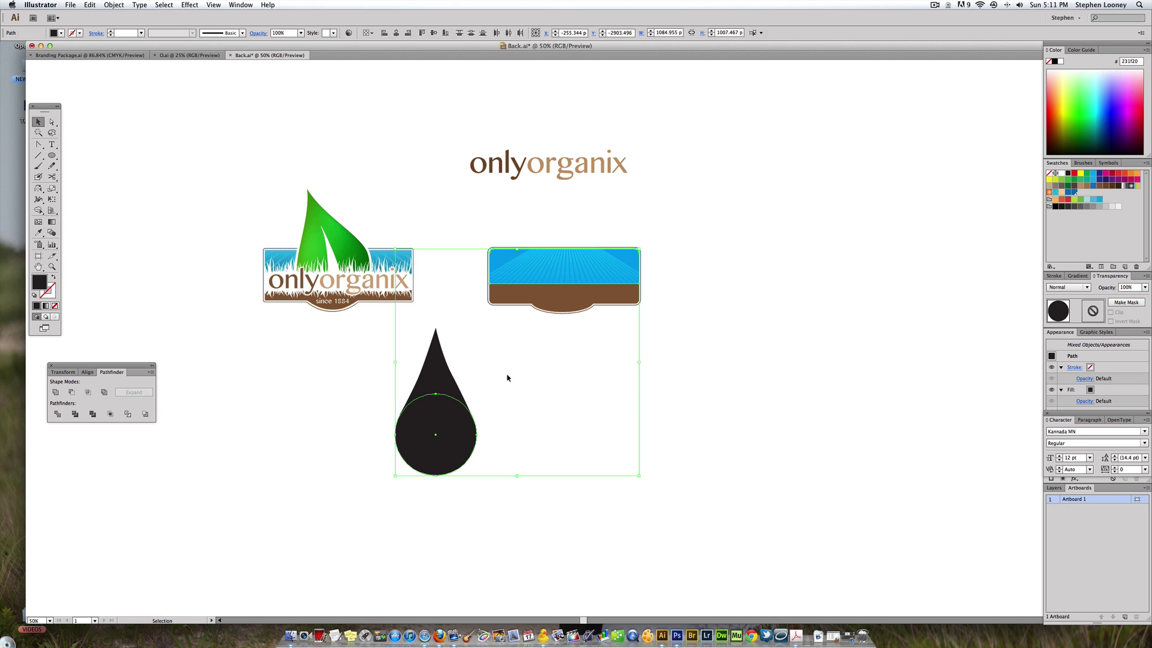
pyautogui.click(507, 378)
pyautogui.moveTo(570, 502); pyautogui.dragTo(350, 368)
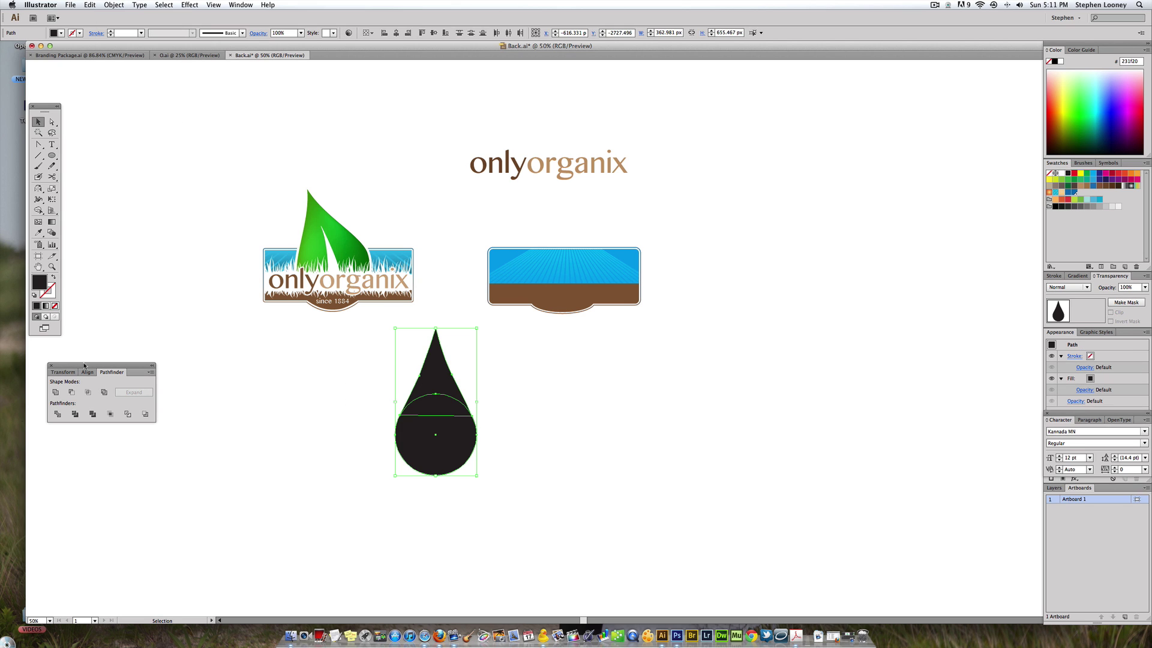
pyautogui.click(56, 393)
# Place the teardrop over the badge, tilt its tip toward the upper left and scale it to about 425 × 515 px.
pyautogui.moveTo(463, 373); pyautogui.dragTo(439, 279)
pyautogui.moveTo(471, 351); pyautogui.dragTo(574, 295)
pyautogui.keyDown('super'); pyautogui.click(564, 294); pyautogui.keyUp('super')
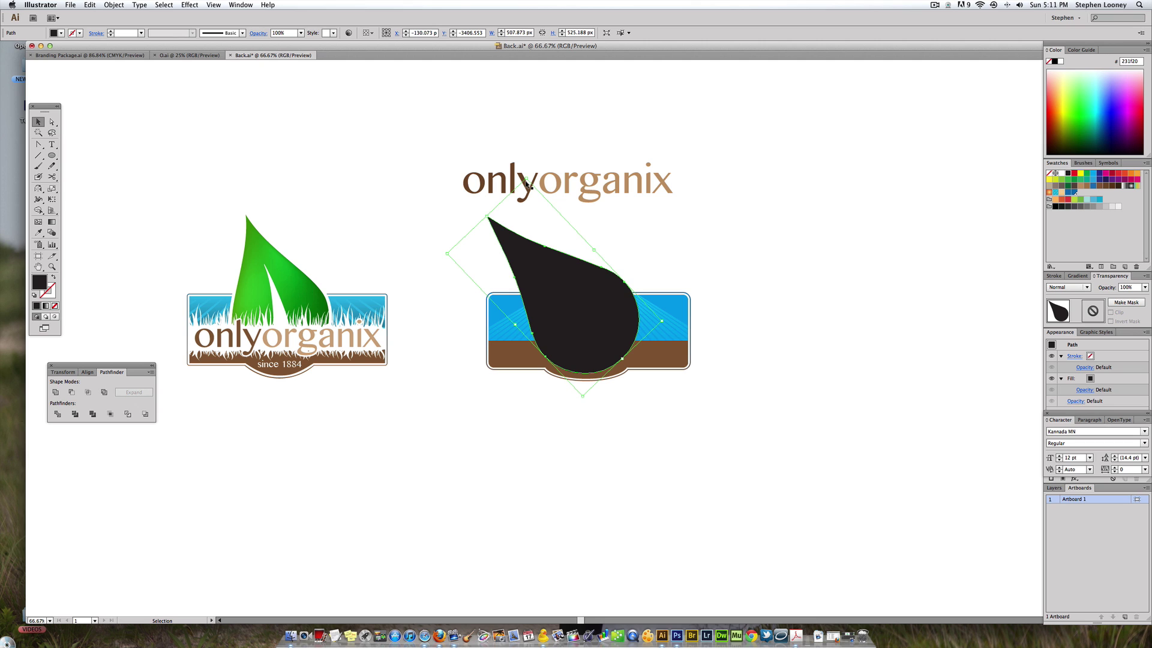
pyautogui.moveTo(525, 177); pyautogui.dragTo(531, 197)
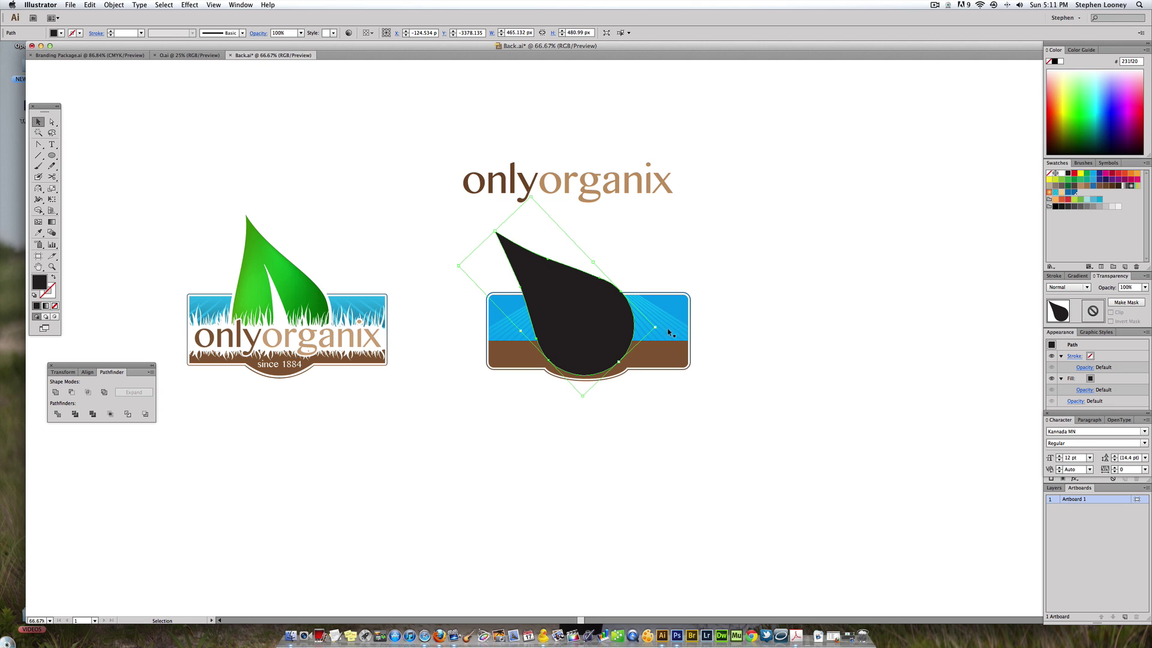
pyautogui.moveTo(660, 327); pyautogui.dragTo(650, 345)
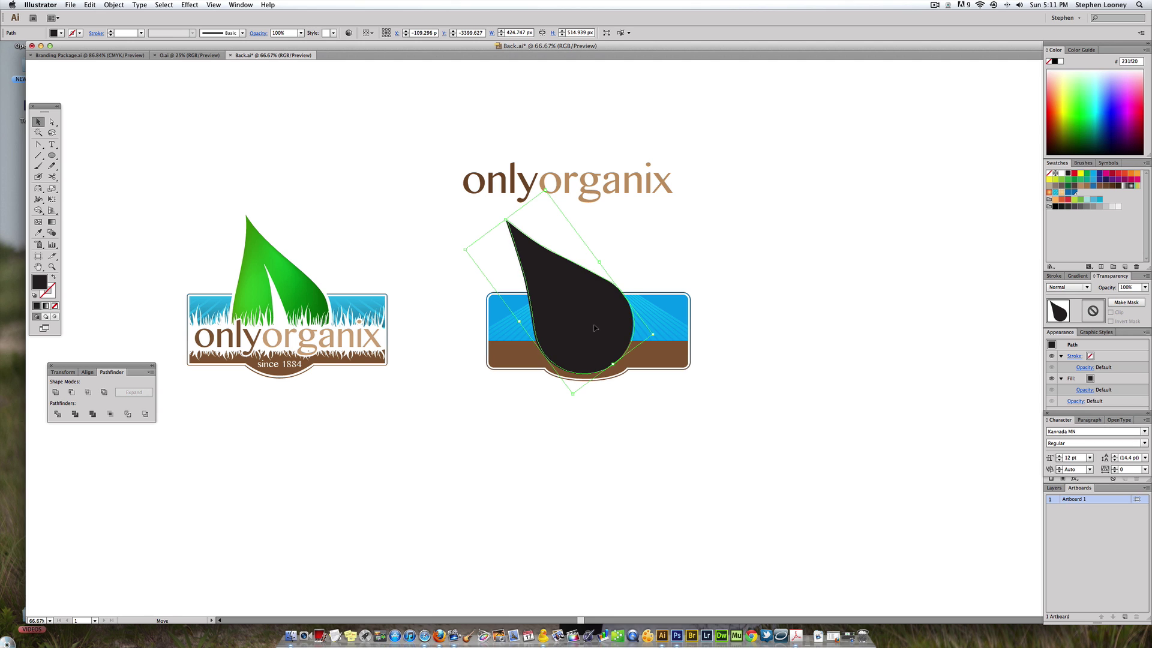
# Draw a rectangle over the teardrop's lower part, with its upper edge along the boundary between sky and ground.
pyautogui.press('a')
pyautogui.click(640, 411)
pyautogui.moveTo(592, 351); pyautogui.dragTo(714, 458)
pyautogui.click(585, 354)
pyautogui.click(656, 384)
pyautogui.keyDown('super'); pyautogui.click(651, 382); pyautogui.keyUp('super')
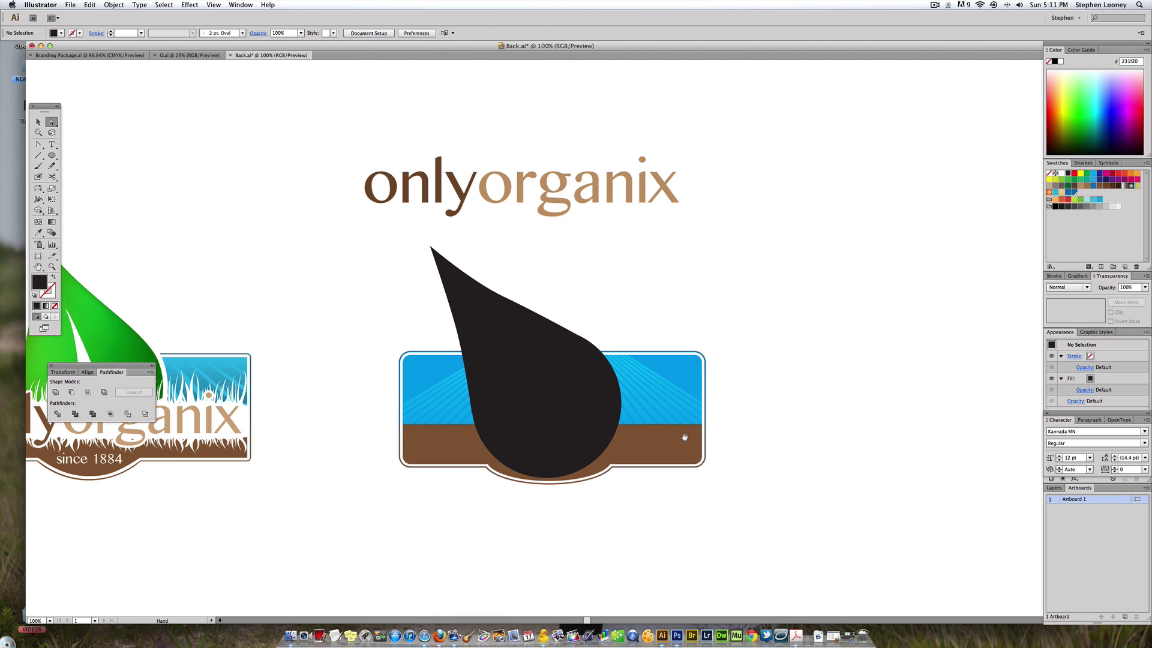
pyautogui.moveTo(52, 155); pyautogui.dragTo(80, 157)
pyautogui.moveTo(461, 425); pyautogui.dragTo(643, 497)
# Subtract the rectangle from the teardrop so the shape ends flat at the ground line.
pyautogui.press('super')
pyautogui.keyDown('shift'); pyautogui.keyDown('super'); pyautogui.click(544, 413); pyautogui.keyUp('super'); pyautogui.keyUp('shift')
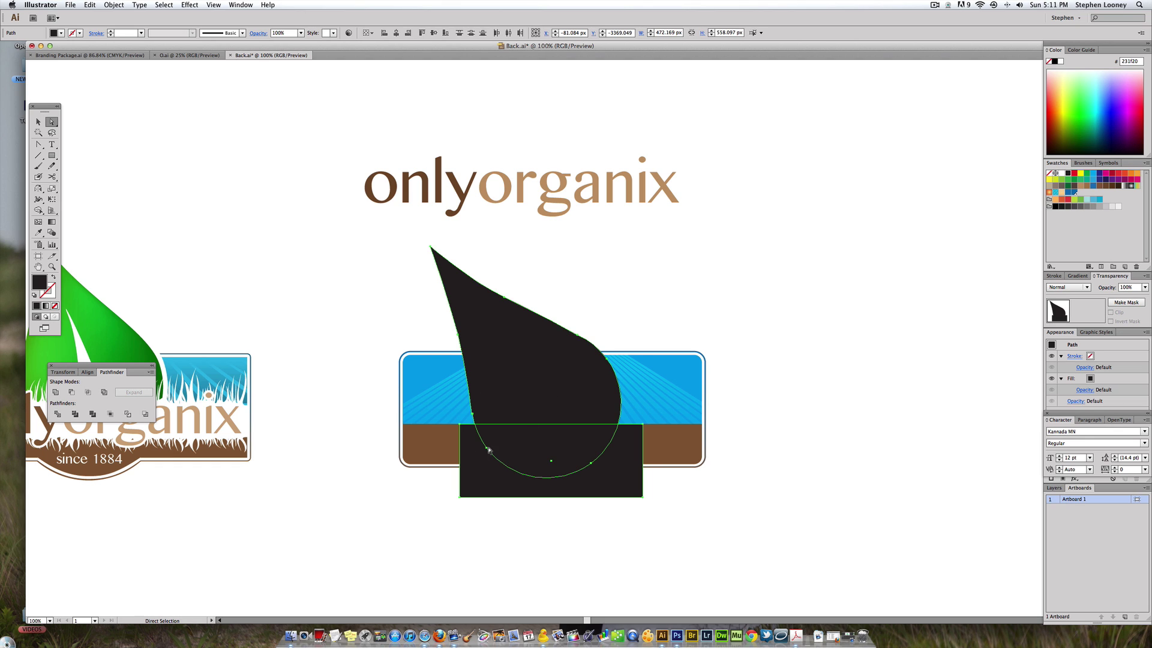
pyautogui.click(72, 392)
pyautogui.click(258, 290)
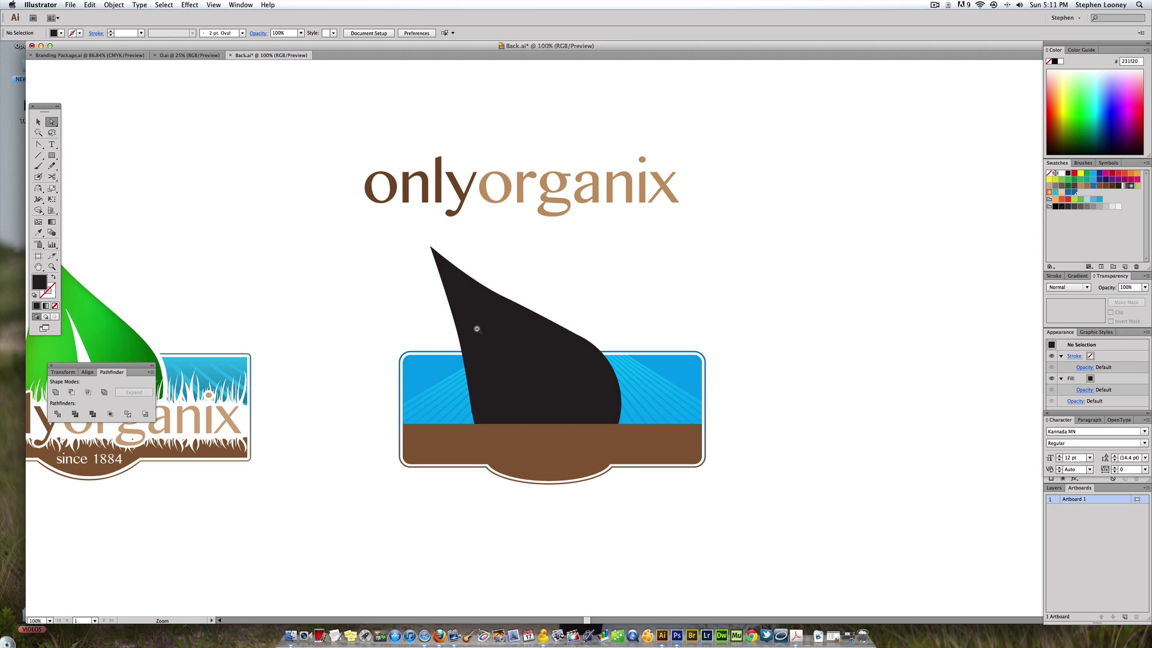
# Select the black leaf shape over the badge and give it a white stroke.
pyautogui.press('super+minus')
pyautogui.moveTo(449, 329); pyautogui.dragTo(450, 360)
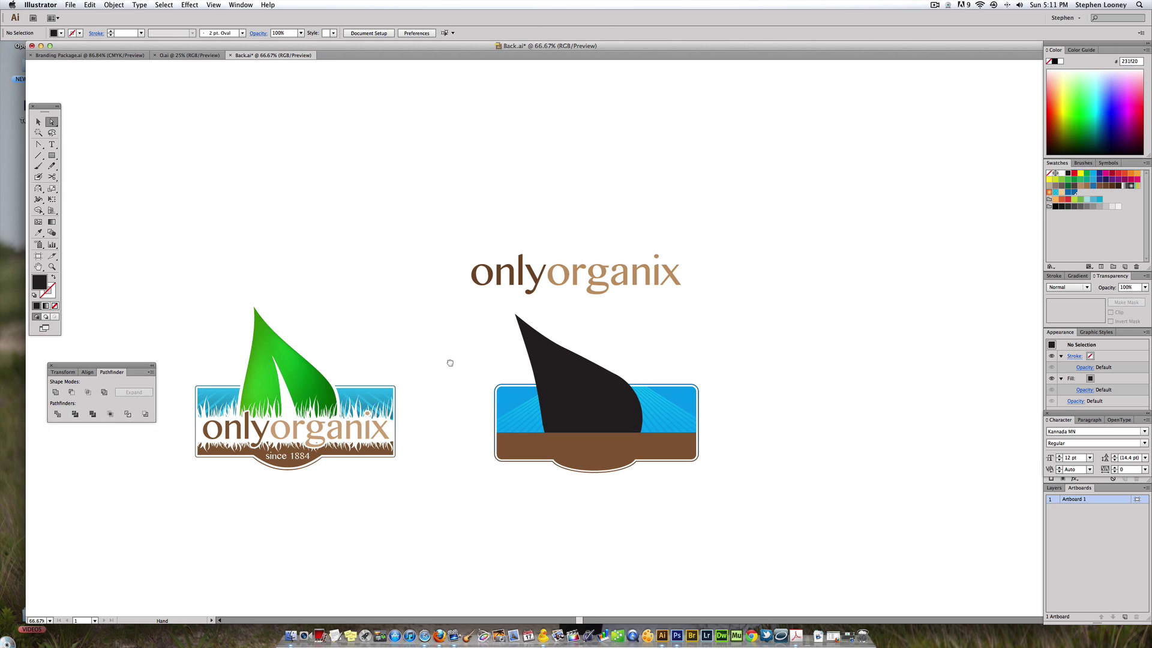
pyautogui.click(559, 366)
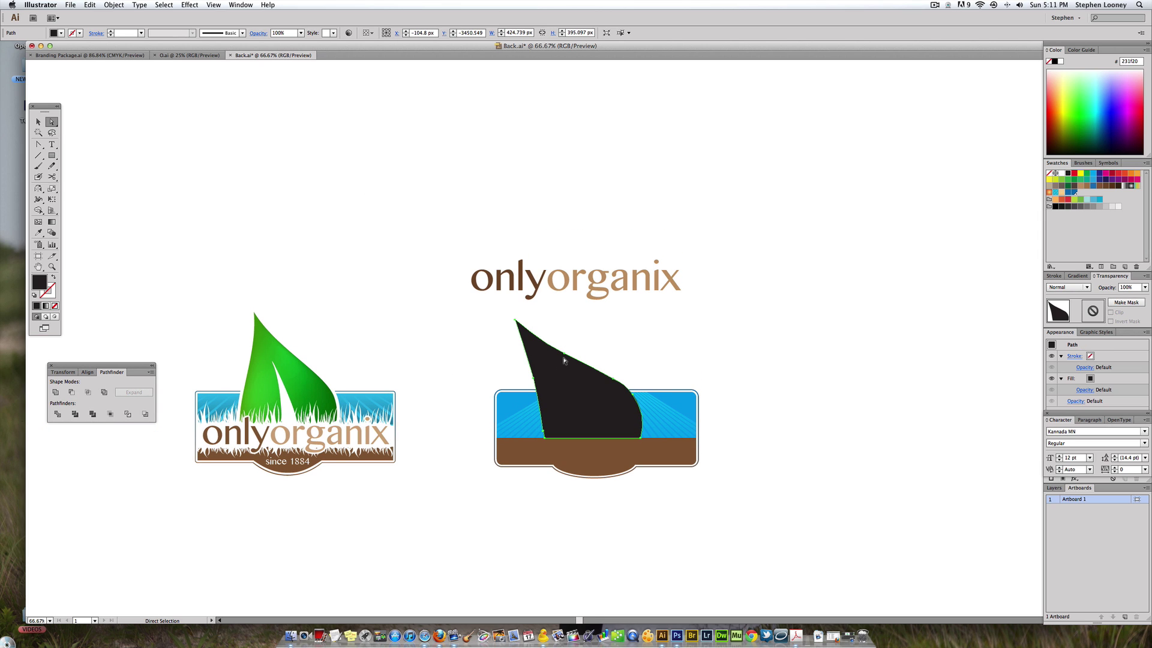
pyautogui.press('v')
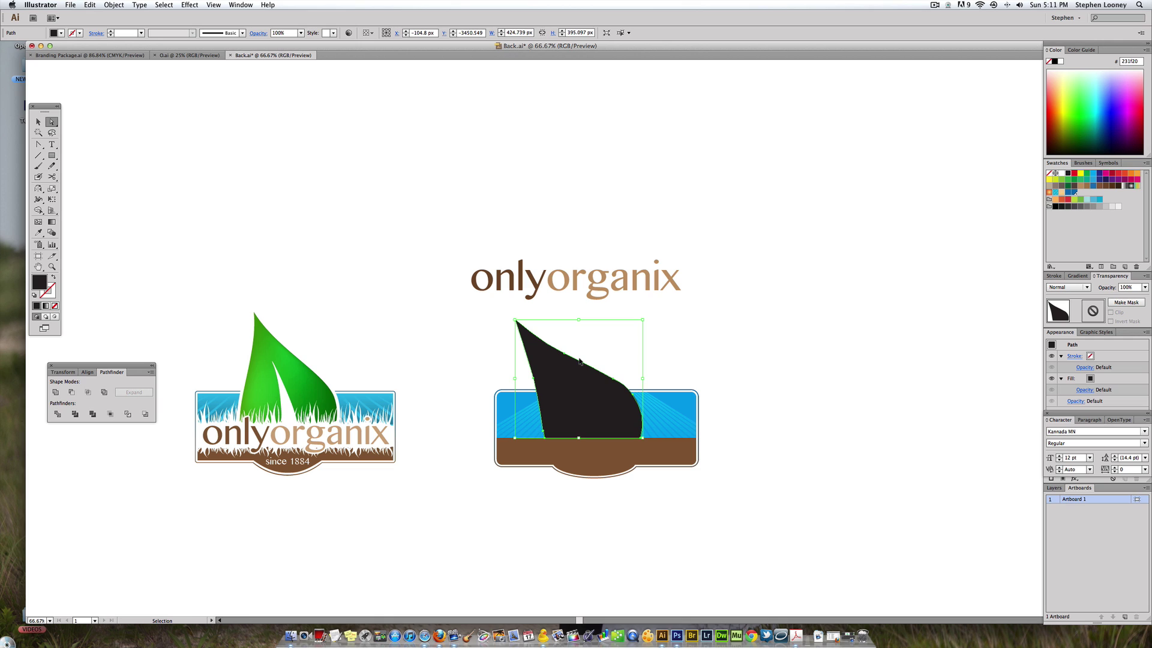
pyautogui.press('a')
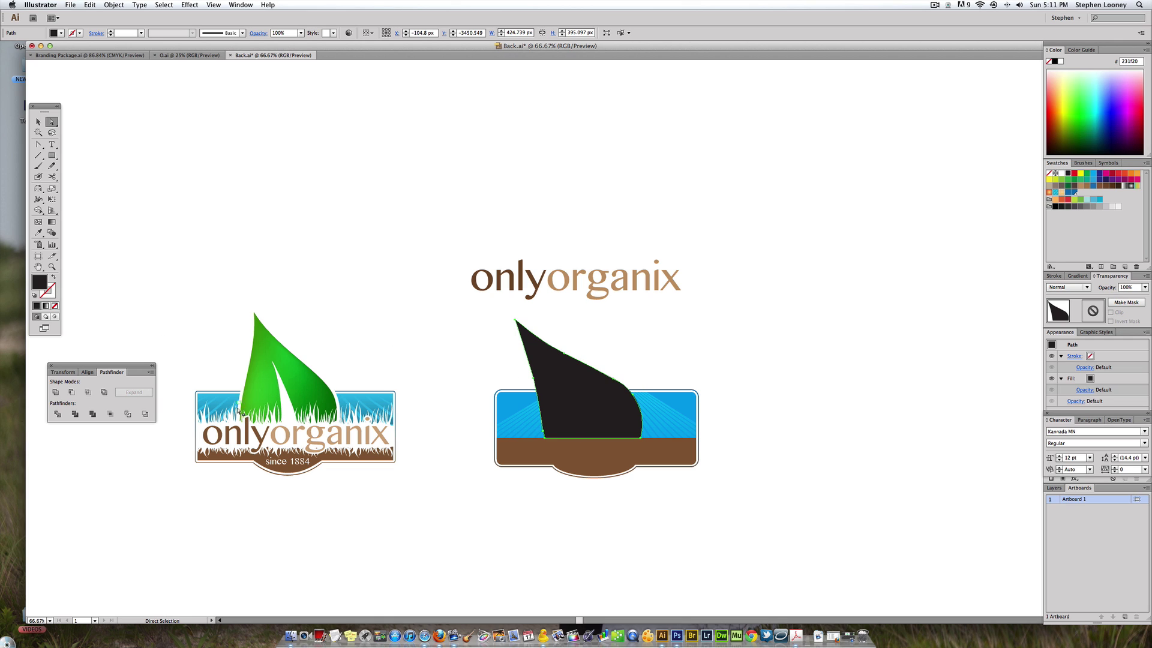
pyautogui.click(47, 295)
pyautogui.click(1067, 174)
pyautogui.click(1061, 173)
# Set the weight of the leaf shape's white stroke to 20 pt.
pyautogui.click(1062, 277)
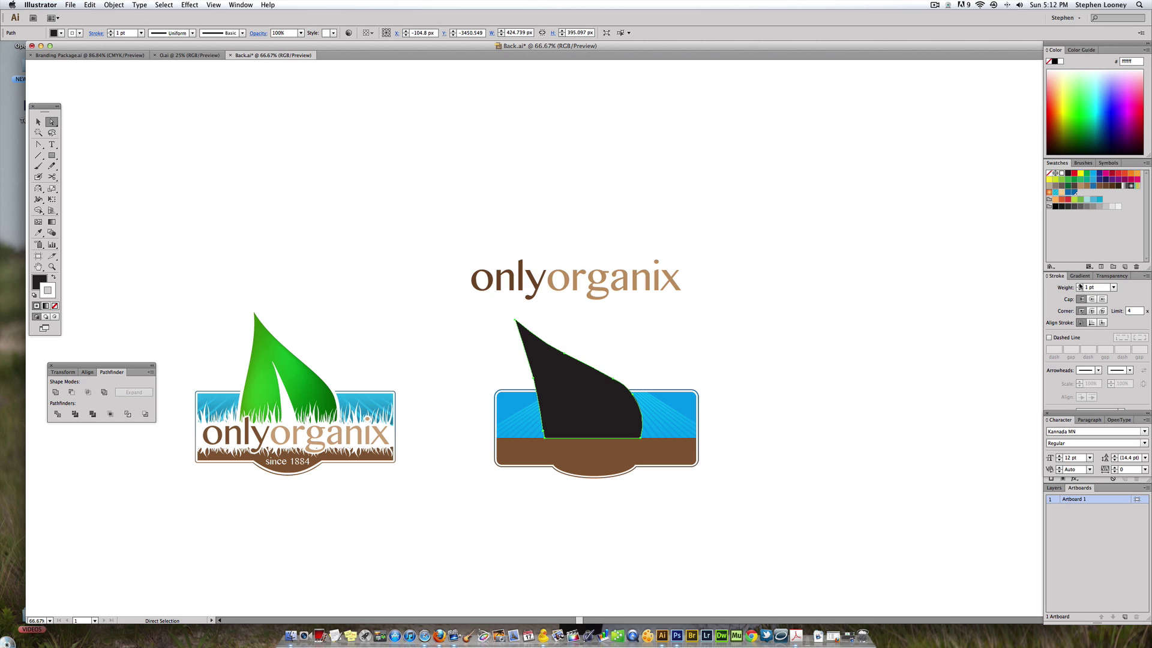
pyautogui.click(1079, 285)
pyautogui.click(1079, 286)
pyautogui.click(1079, 285)
pyautogui.click(1080, 285)
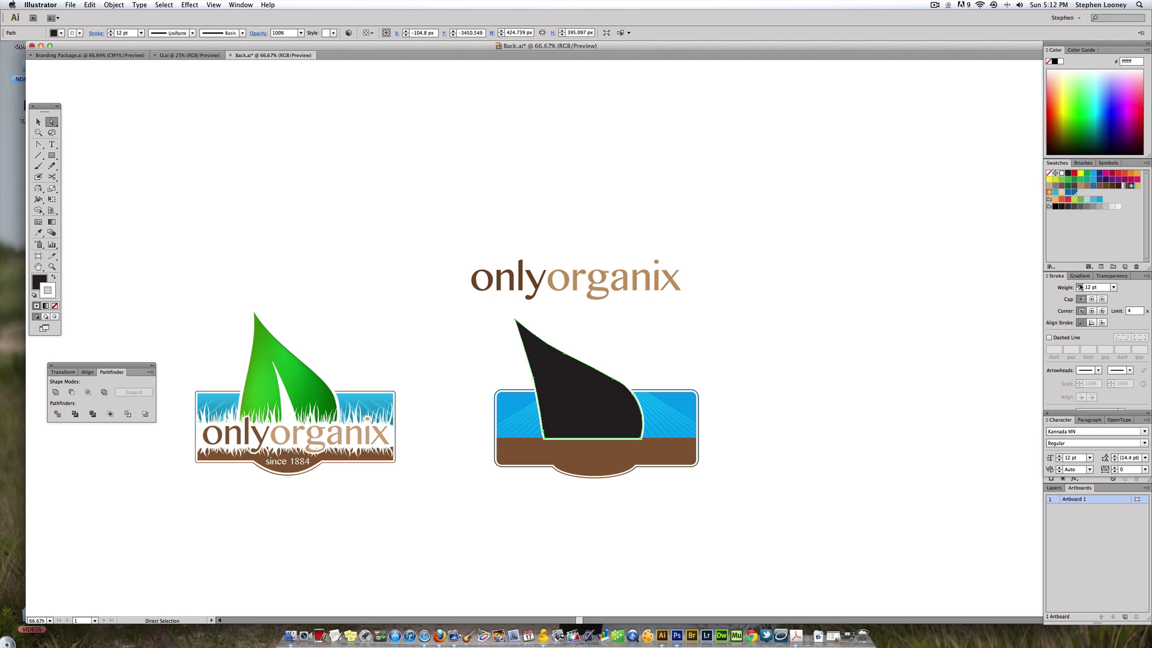
pyautogui.click(1079, 286)
pyautogui.click(1080, 286)
pyautogui.click(1079, 286)
pyautogui.click(1079, 285)
pyautogui.click(789, 354)
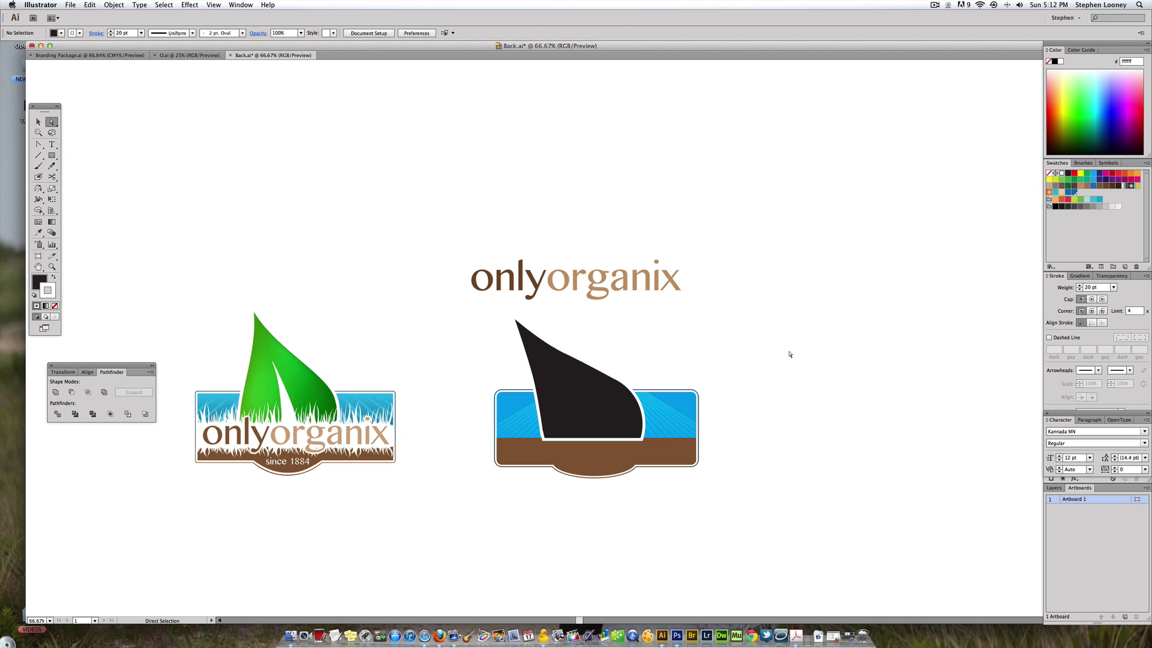
# Layer a copy of the leaf without a stroke over the white-outlined one and fill it with green 37b34a.
pyautogui.keyDown('super'); pyautogui.click(569, 394); pyautogui.keyUp('super')
pyautogui.moveTo(675, 400); pyautogui.dragTo(766, 428)
pyautogui.moveTo(600, 372); pyautogui.dragTo(675, 363)
pyautogui.press('super+z')
pyautogui.press('super+z')
pyautogui.press('super+z')
pyautogui.press('super+z')
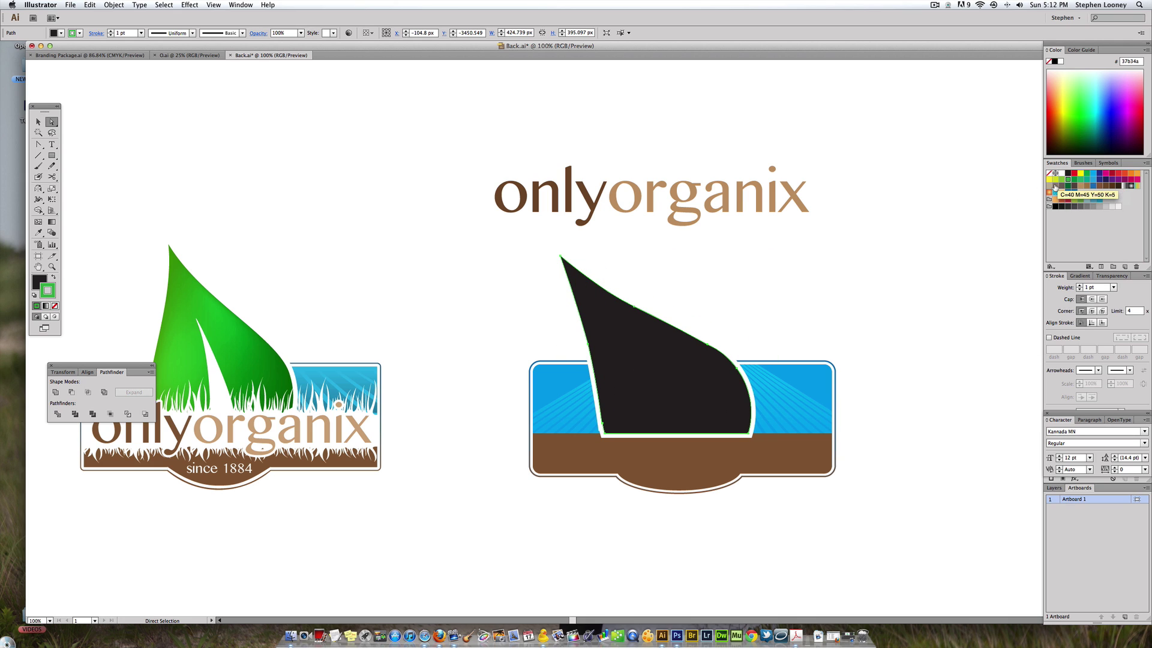
pyautogui.click(1066, 185)
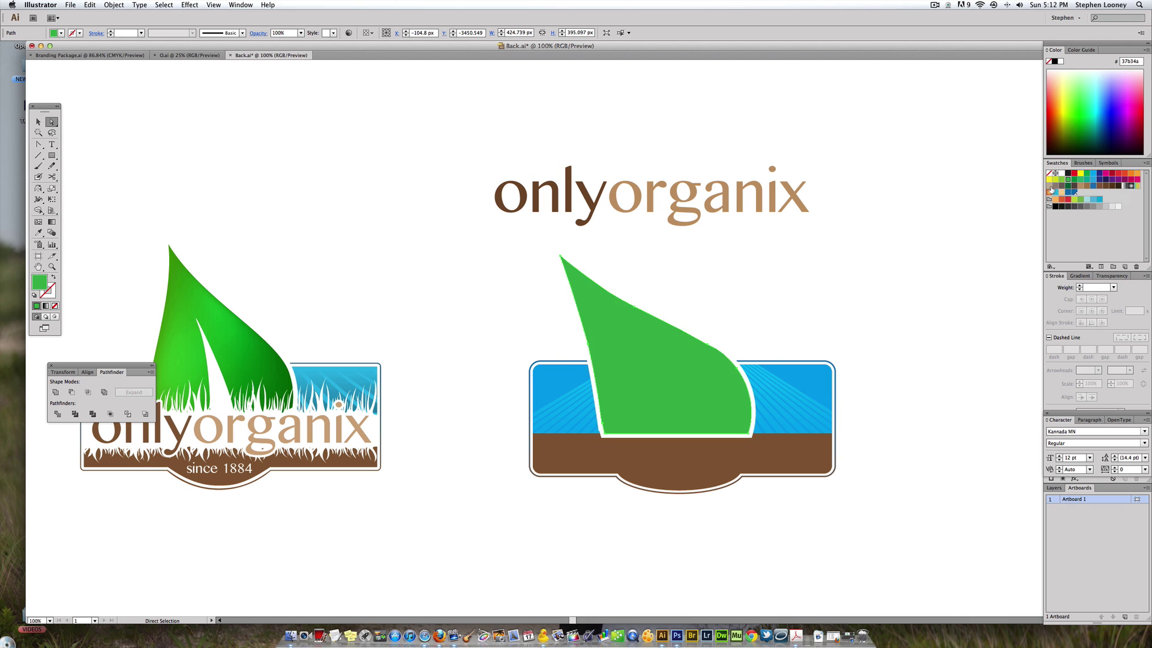
pyautogui.press('super+shift+a')
# Try adding a gradient mesh point in the middle of the green leaf and coloring it black.
pyautogui.press('super+minus')
pyautogui.moveTo(595, 393); pyautogui.dragTo(674, 454)
pyautogui.click(663, 413)
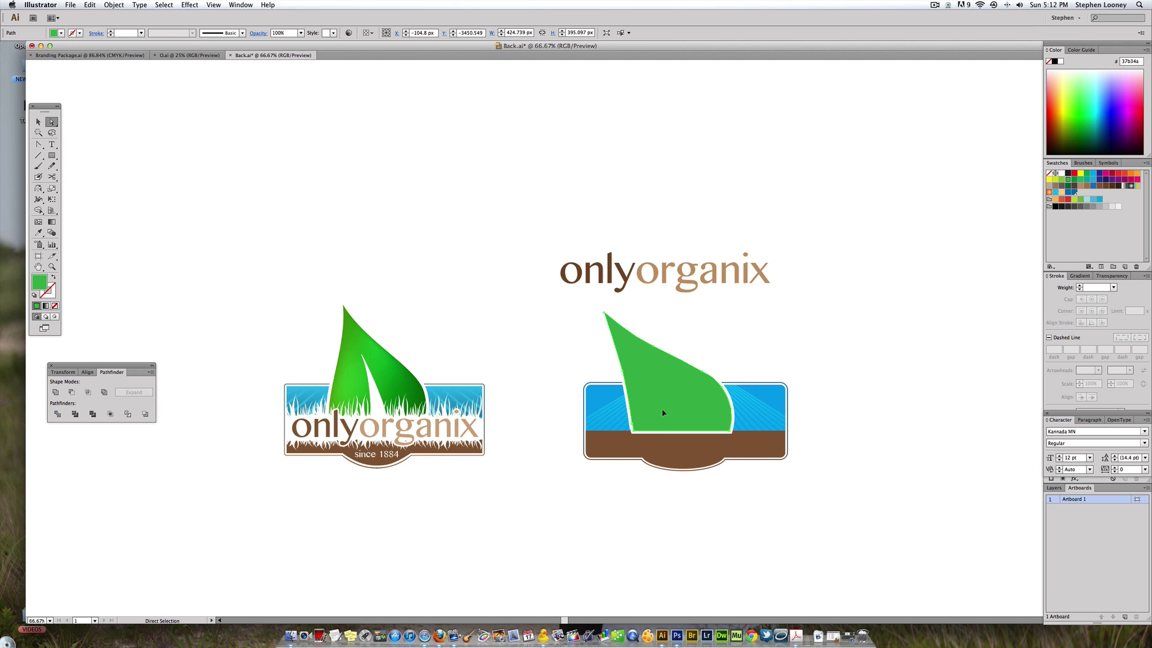
pyautogui.press('super')
pyautogui.click(37, 222)
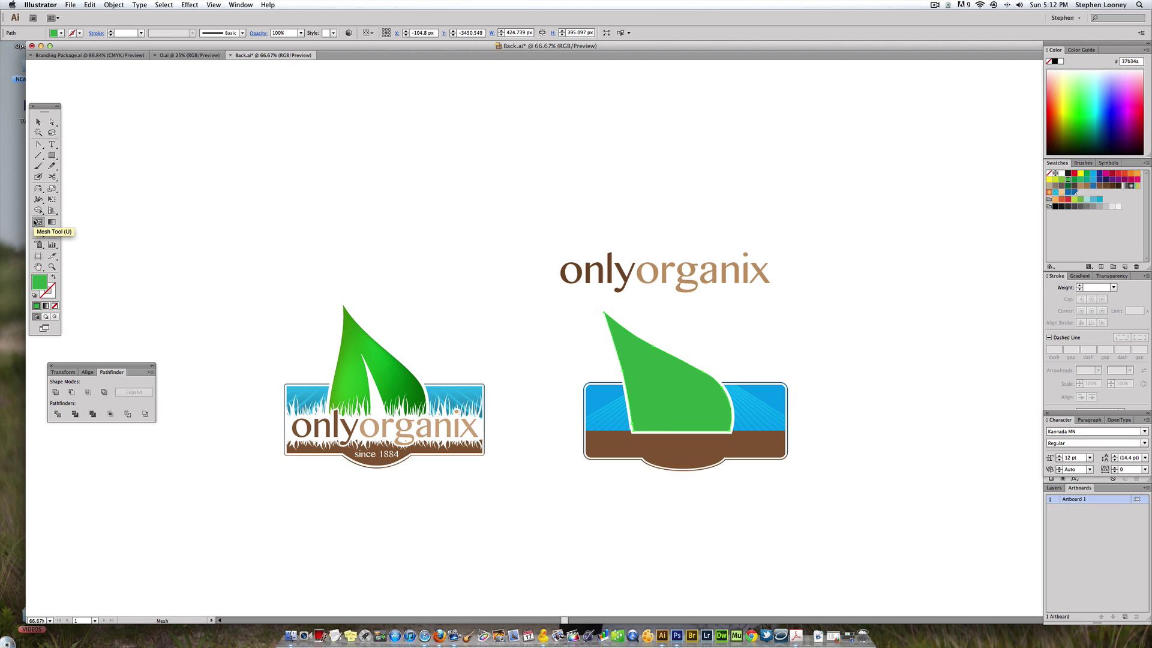
pyautogui.click(657, 388)
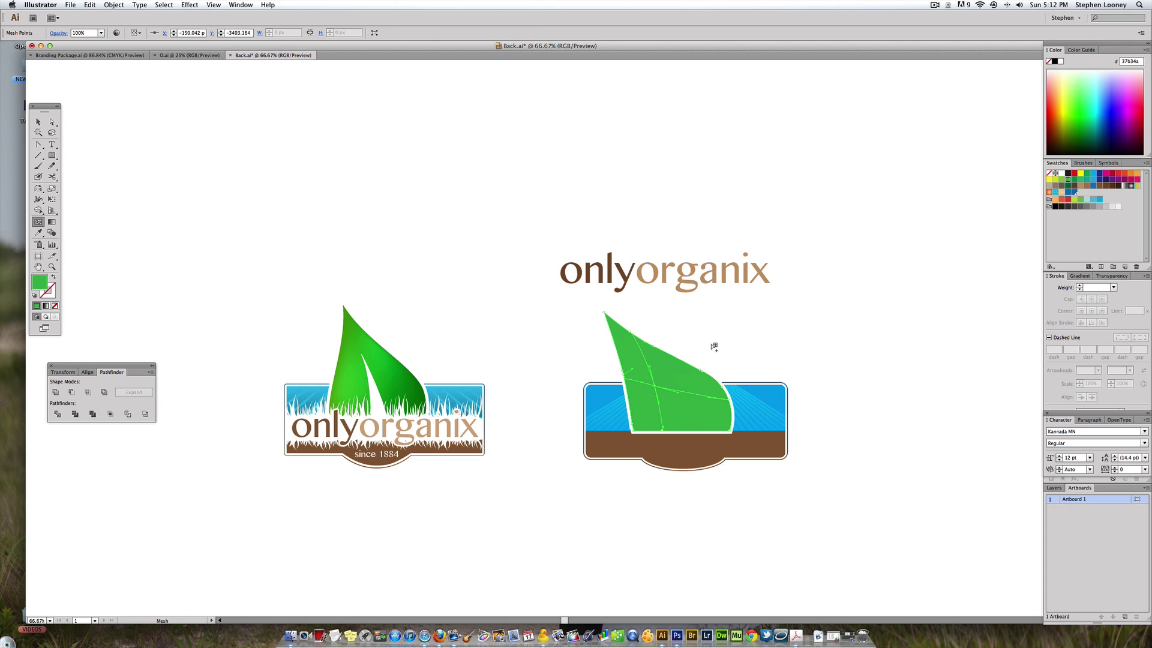
pyautogui.click(1067, 173)
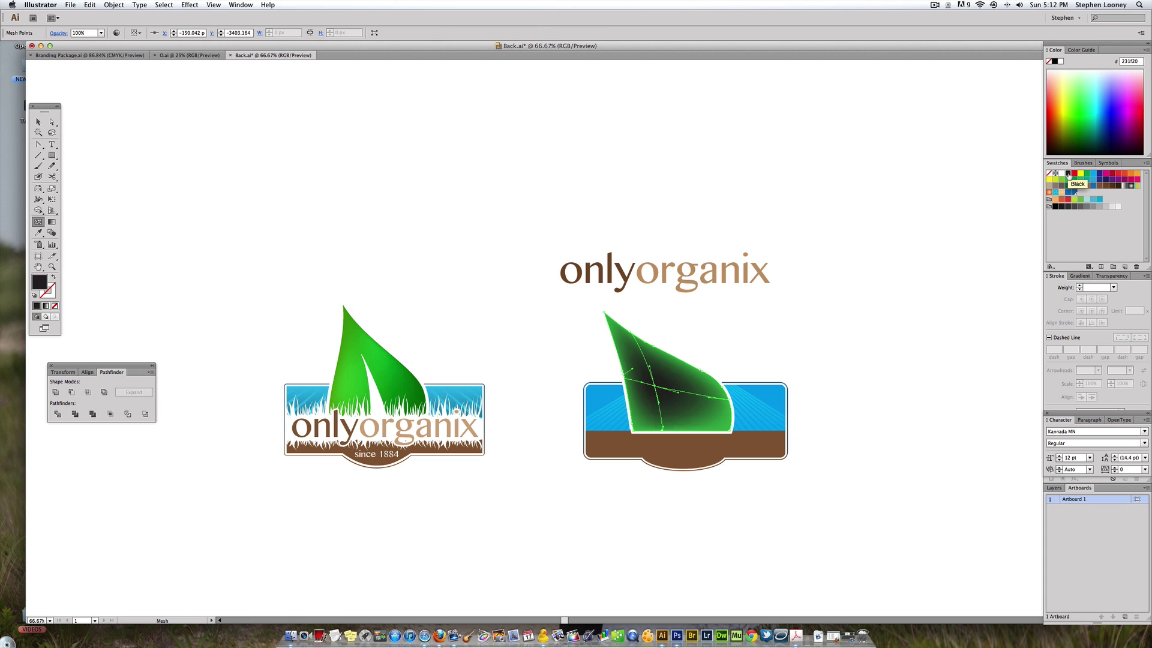
pyautogui.click(1067, 178)
pyautogui.press('super+z')
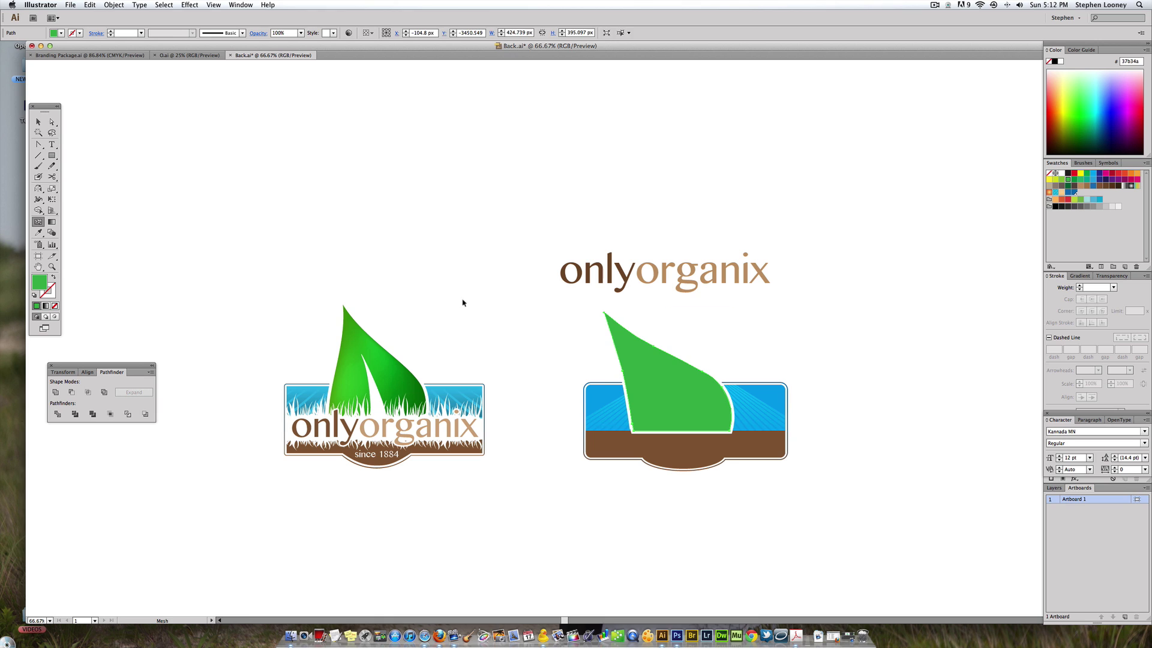
# Fill a copy of the leaf over the green one with black and add green gradient mesh points near its center and lower-right corner.
pyautogui.press('v')
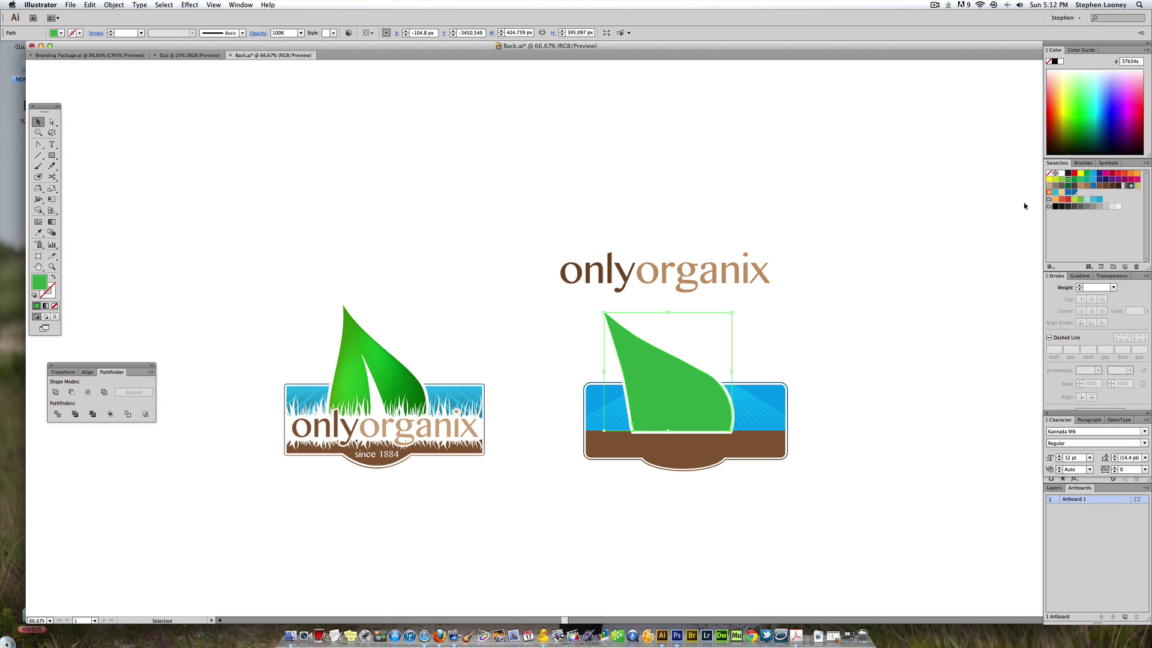
pyautogui.click(1068, 174)
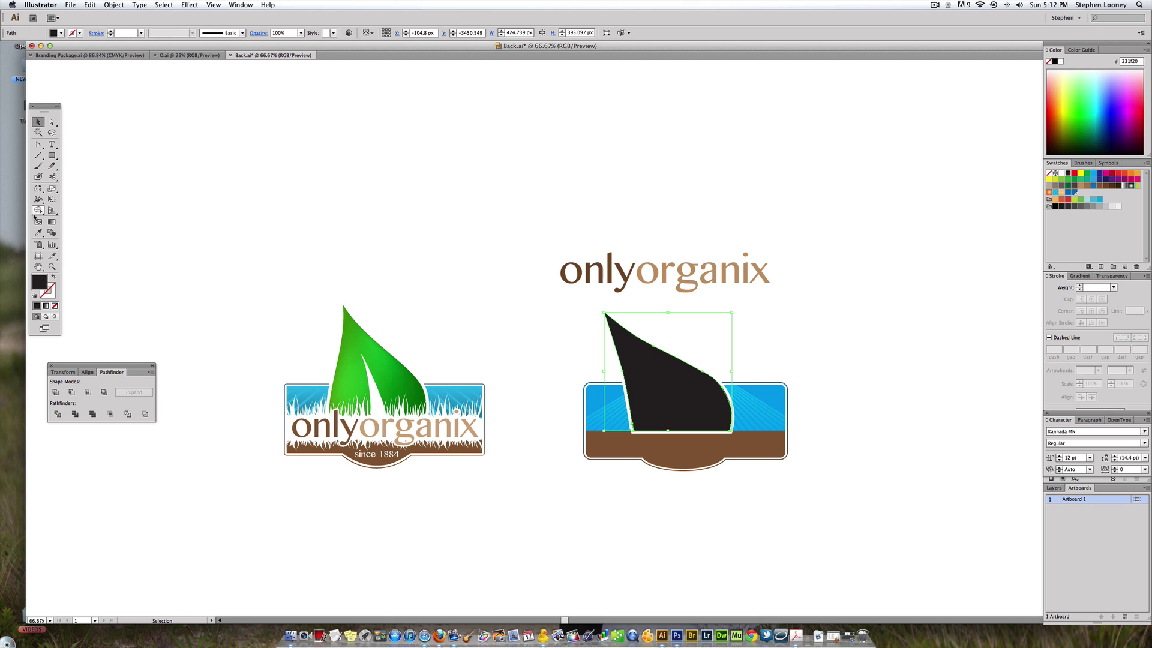
pyautogui.press('u')
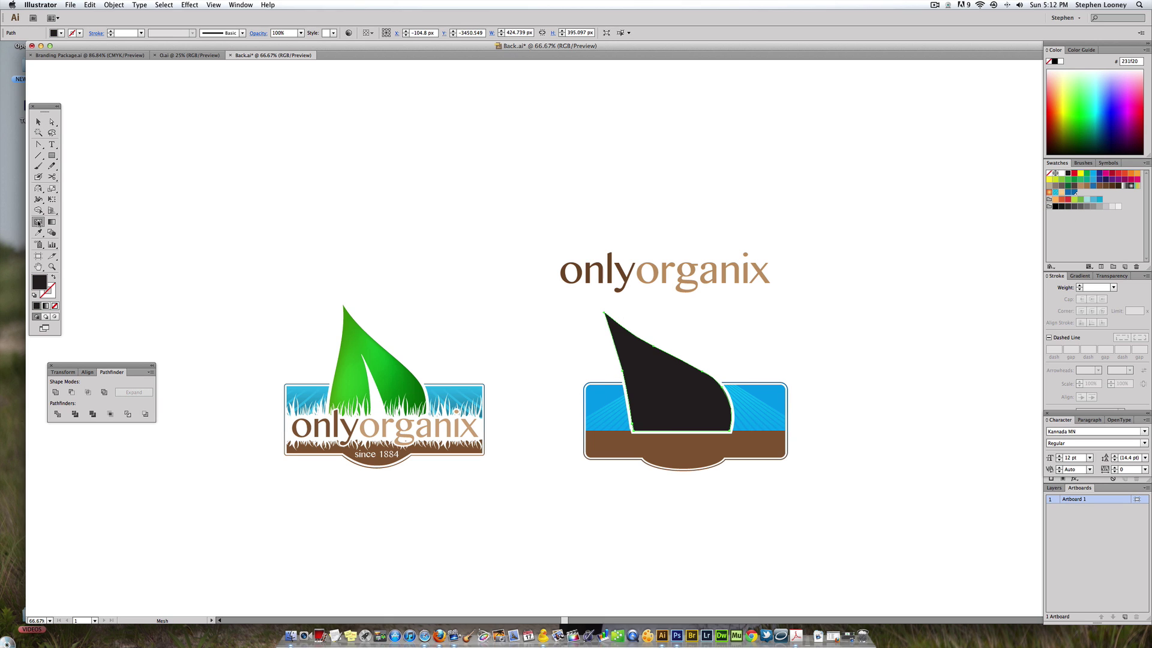
pyautogui.click(644, 375)
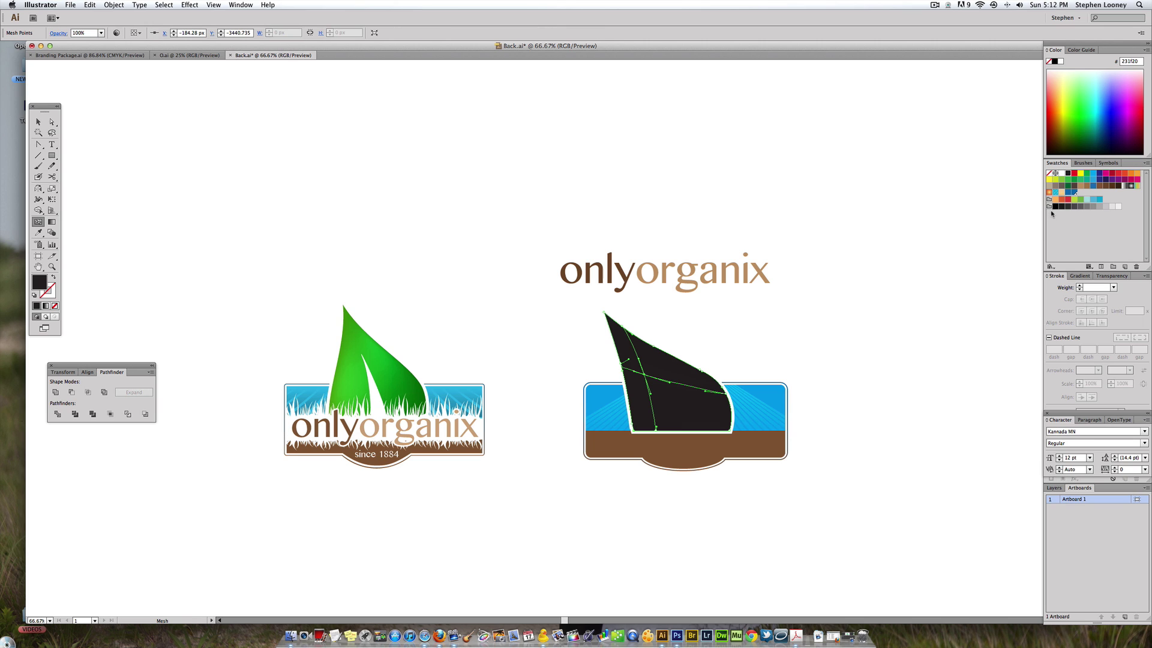
pyautogui.click(1069, 179)
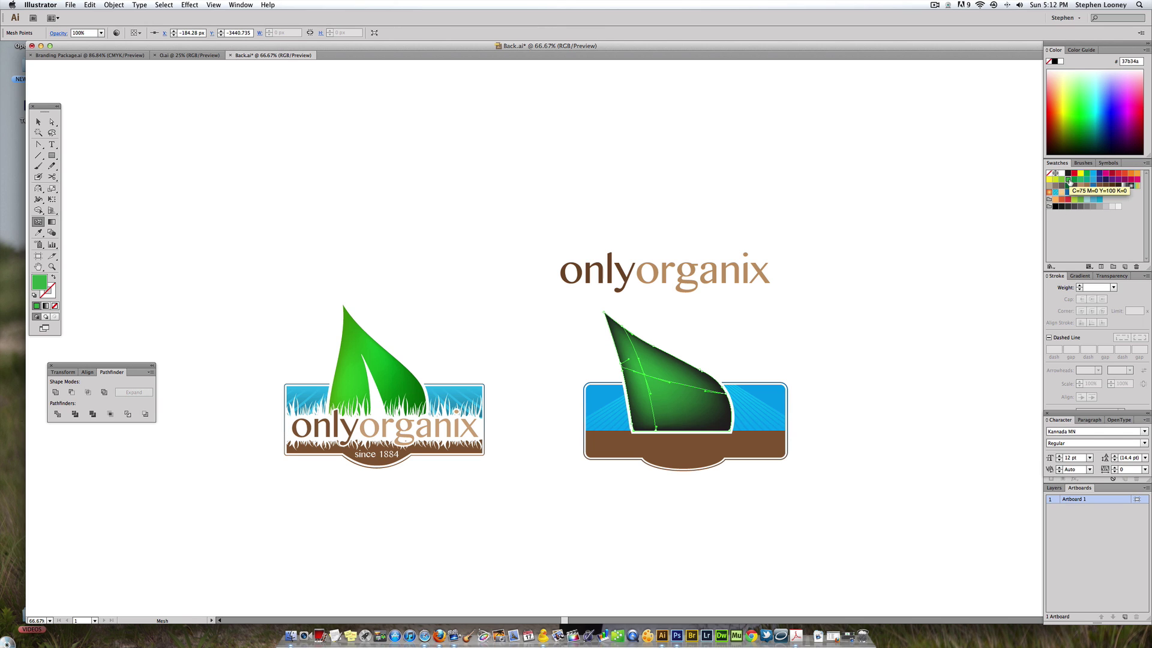
pyautogui.click(726, 414)
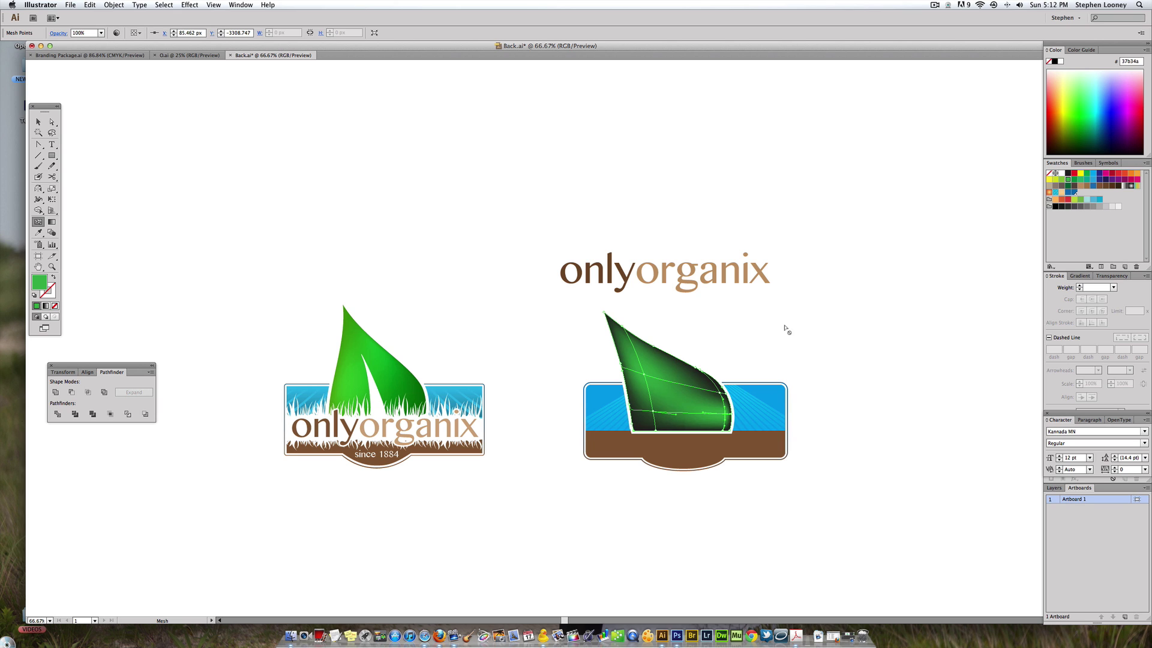
# Check the blend mode of the finished logo's leaf mesh and set the new mesh leaf to the same mode, Overlay.
pyautogui.click(38, 121)
pyautogui.click(252, 288)
pyautogui.click(388, 393)
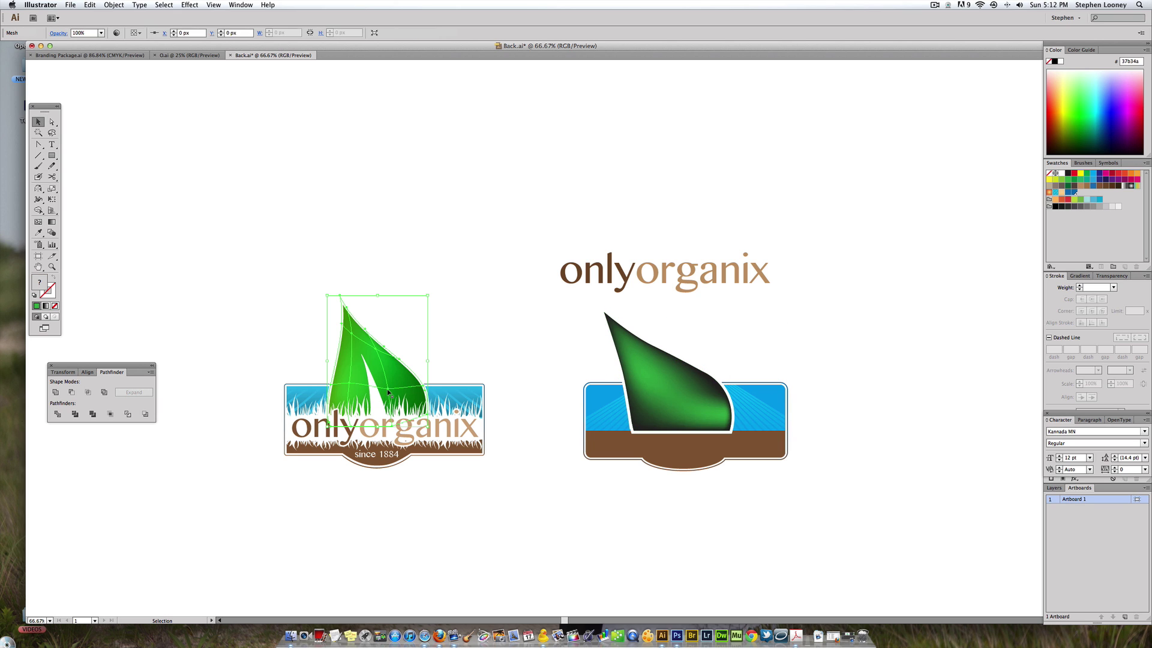
pyautogui.click(1109, 277)
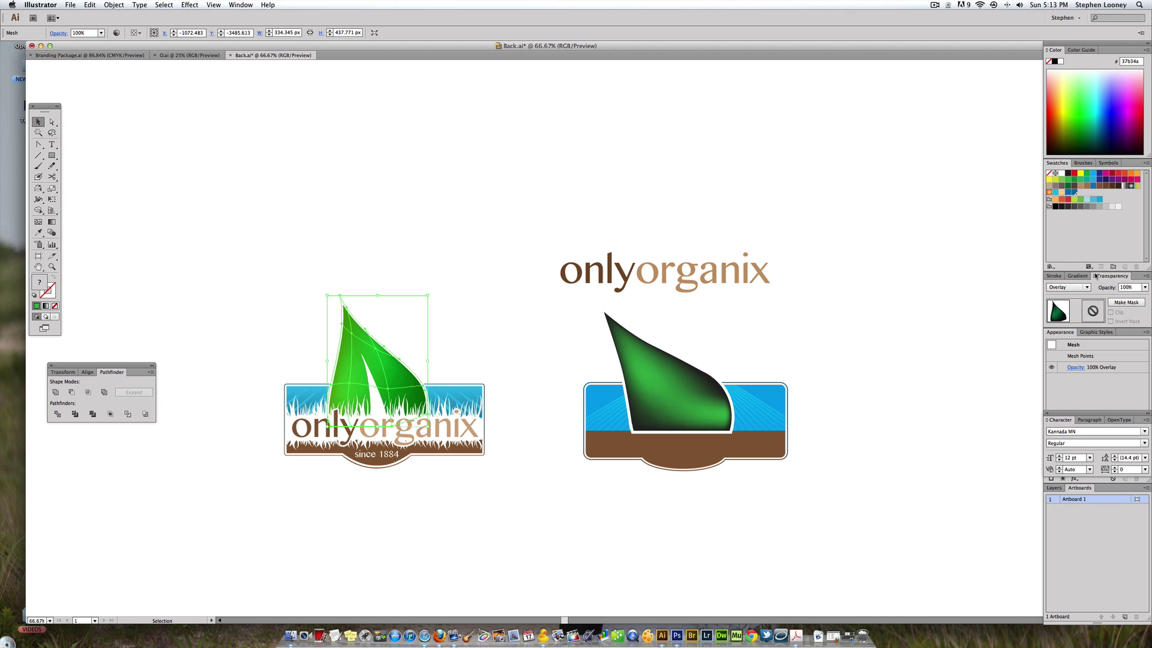
pyautogui.click(682, 370)
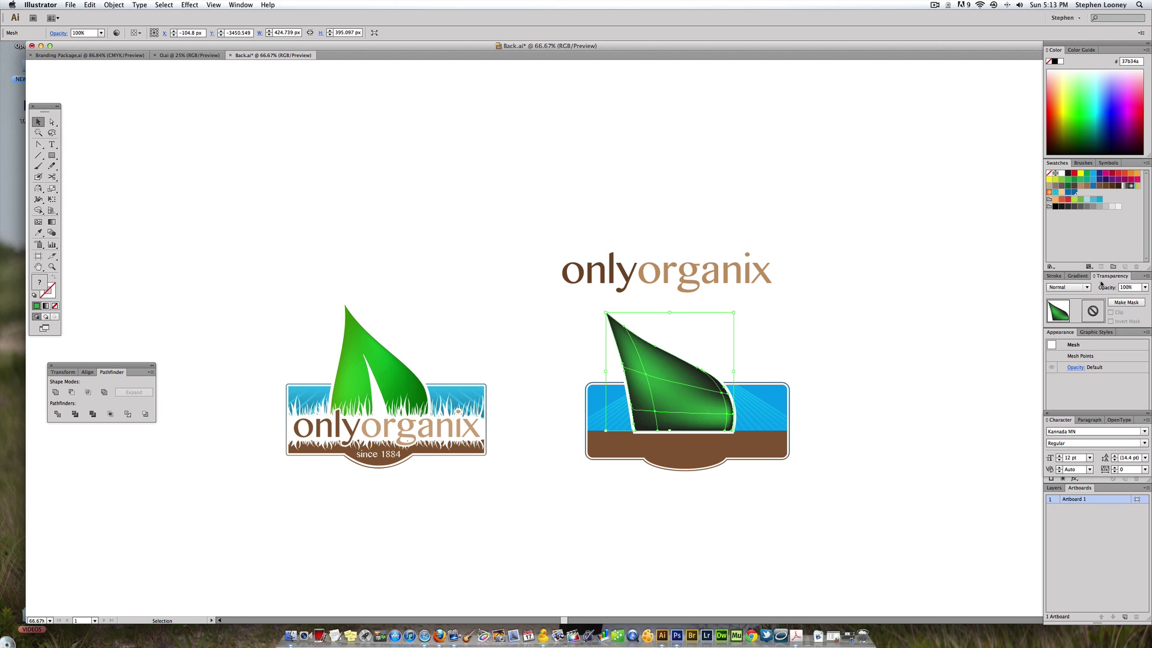
pyautogui.click(1068, 287)
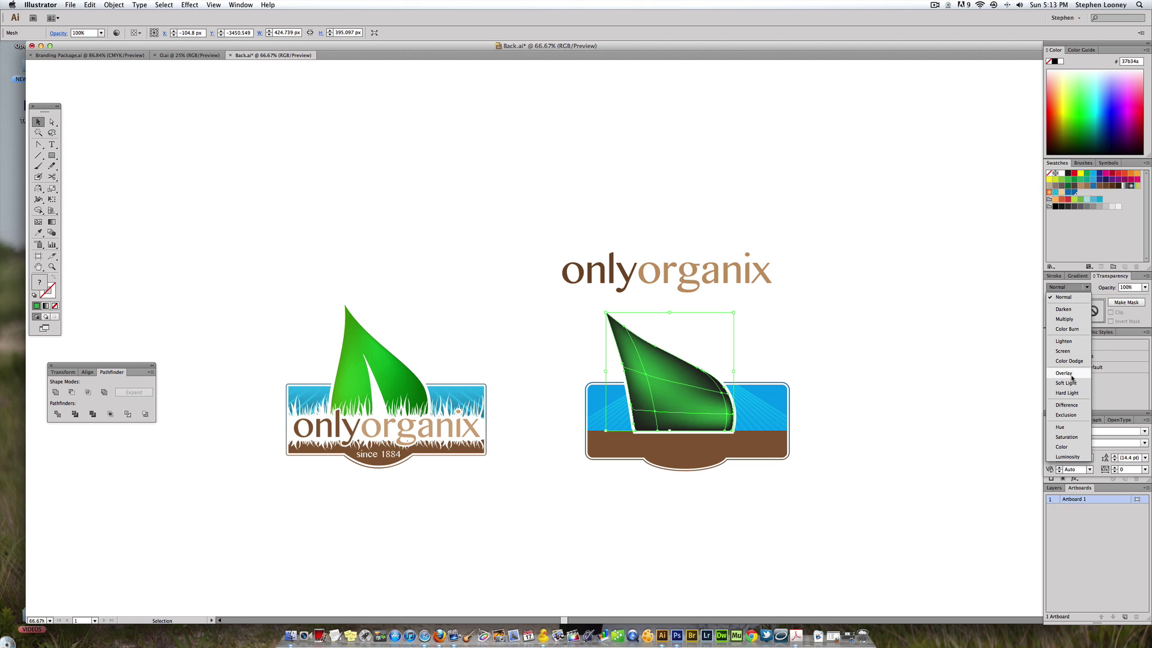
pyautogui.click(1066, 393)
pyautogui.click(747, 331)
# Move the mesh leaf aside to expose the green leaf beneath it and undo the move.
pyautogui.moveTo(651, 380); pyautogui.dragTo(823, 380)
pyautogui.click(662, 424)
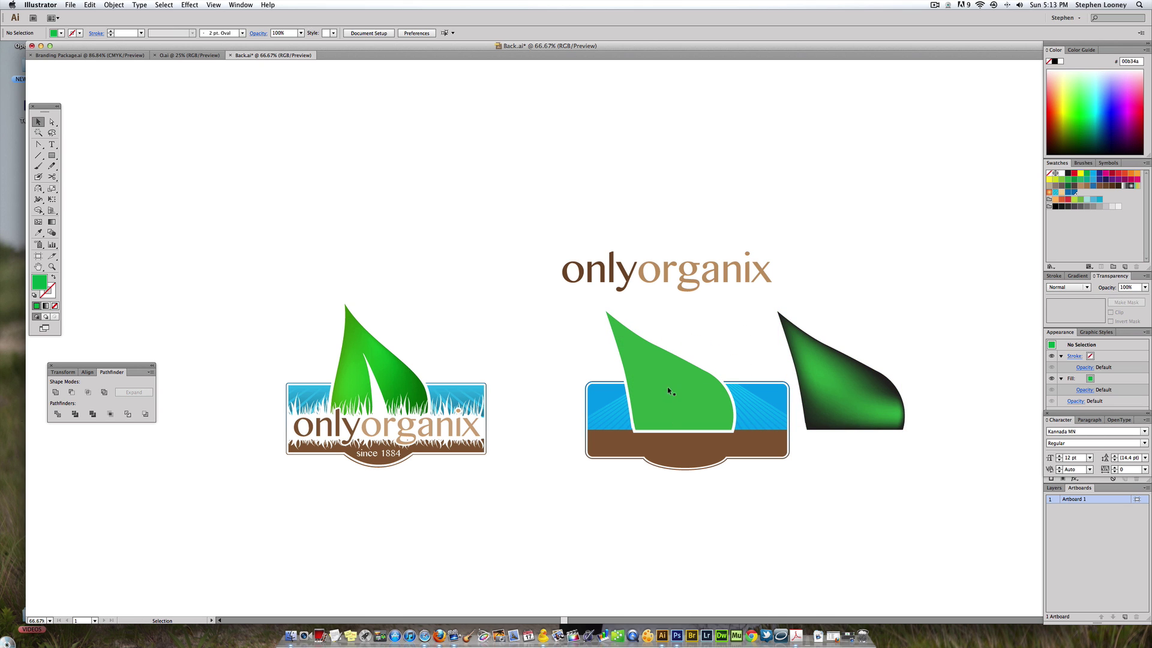
pyautogui.press('cmd+z')
pyautogui.click(721, 377)
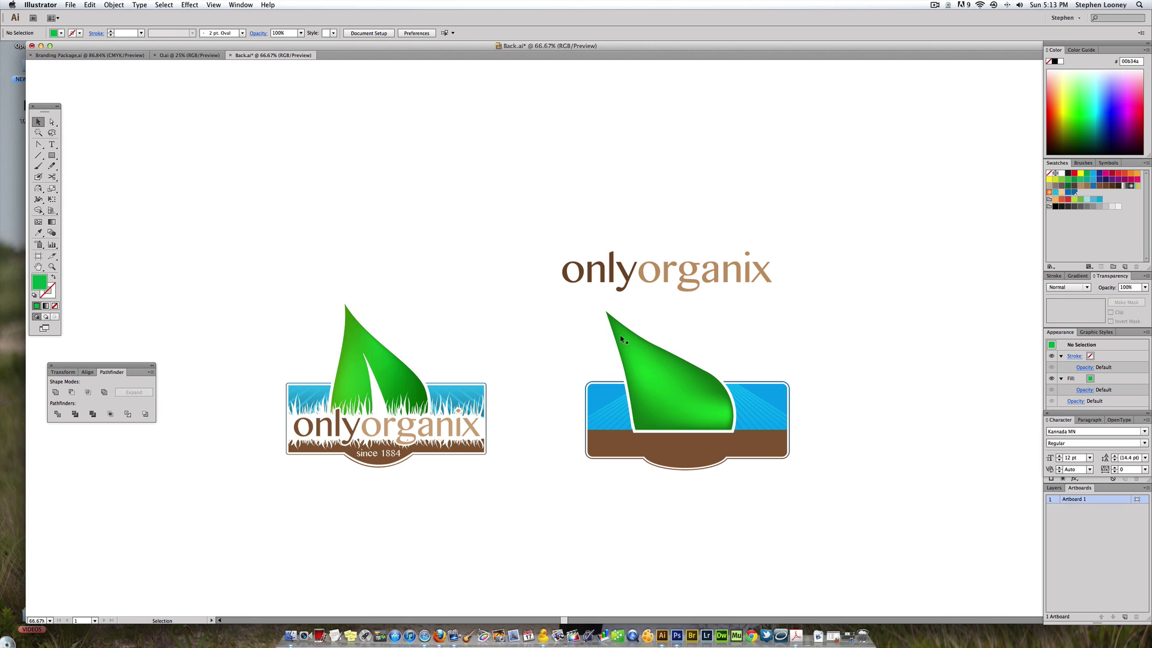
# Copy the white grass from the finished logo into the empty area below and fill the copy with red.
pyautogui.press('p')
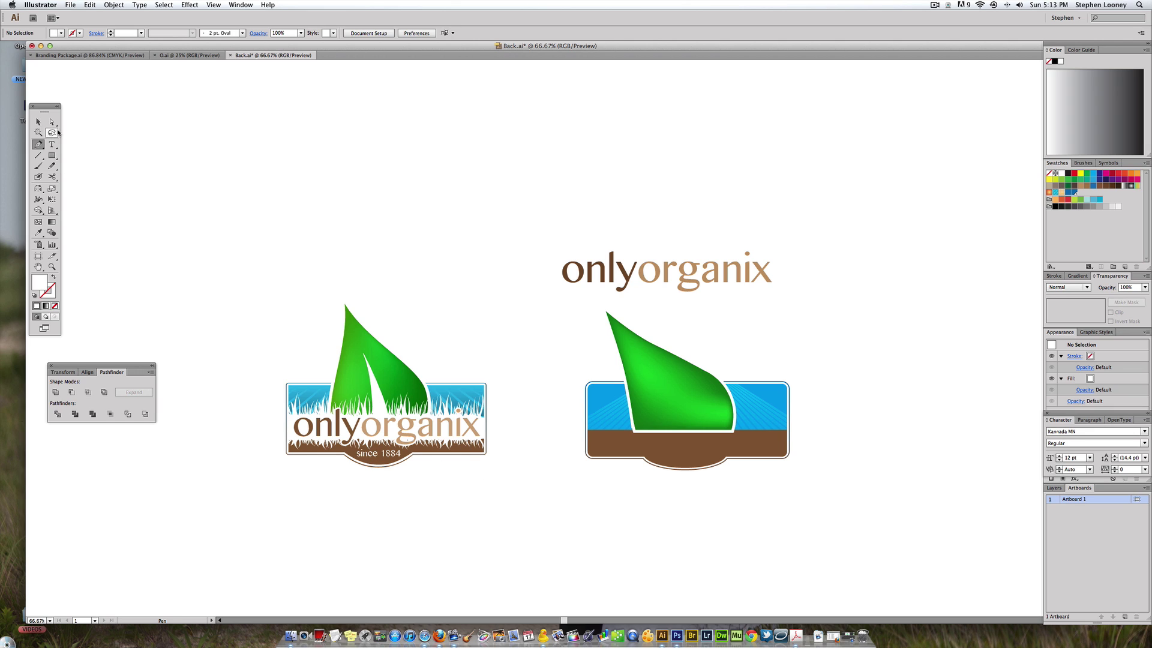
pyautogui.click(38, 122)
pyautogui.click(477, 409)
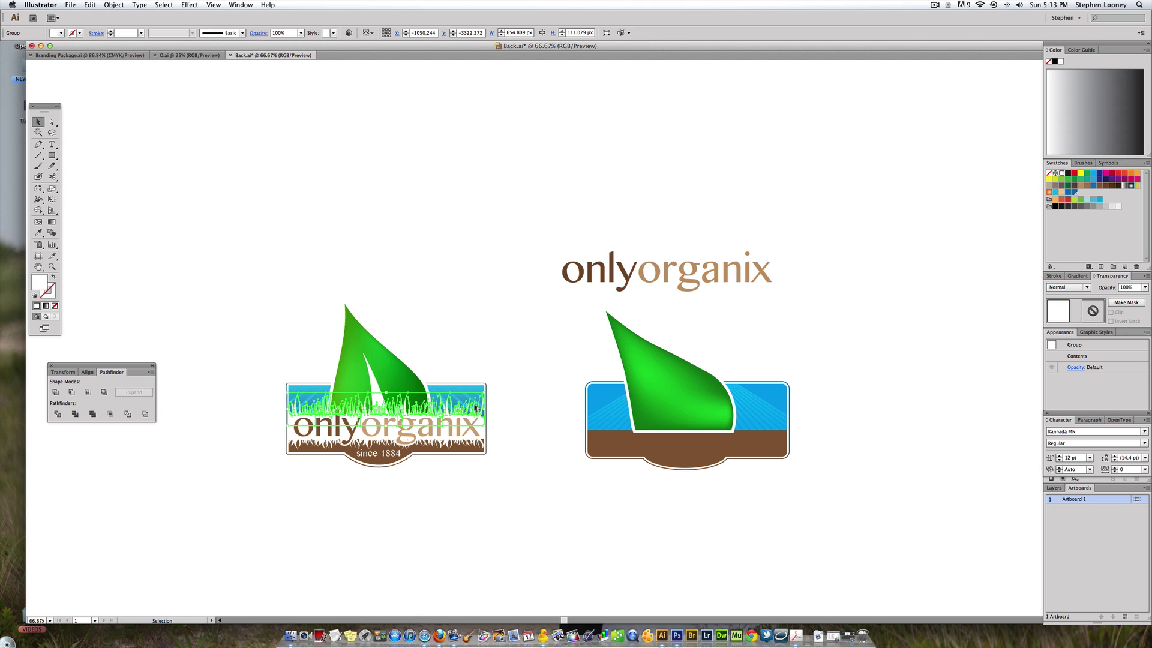
pyautogui.moveTo(477, 409); pyautogui.dragTo(594, 528)
pyautogui.click(523, 466)
pyautogui.press('super+z')
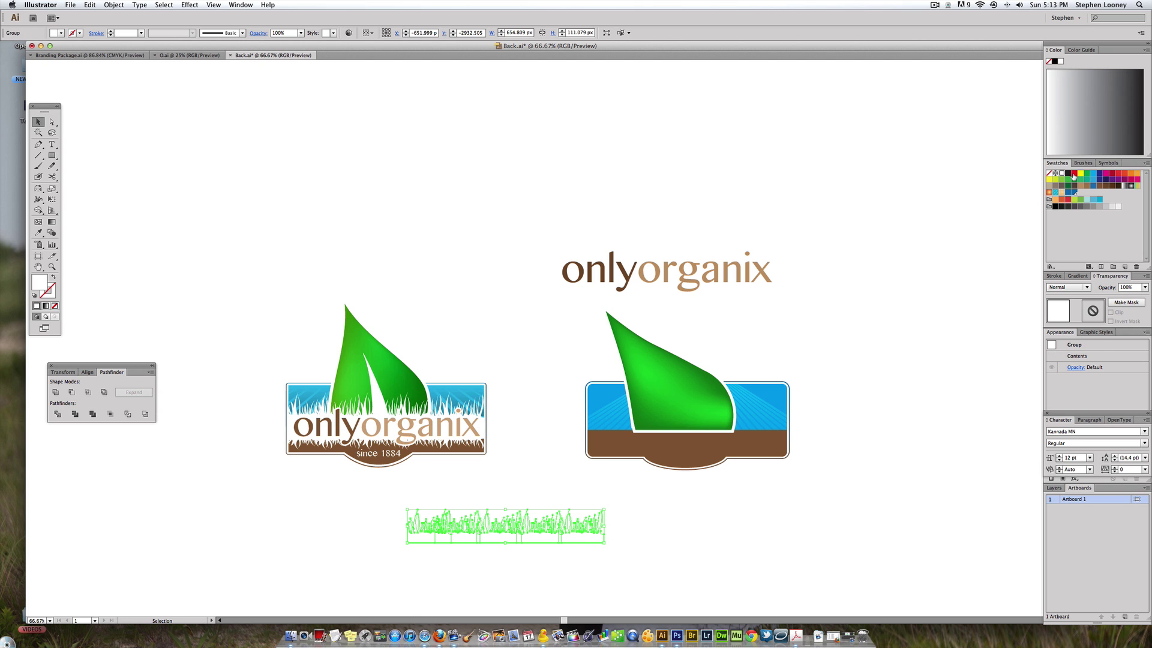
pyautogui.click(1074, 176)
pyautogui.click(592, 274)
pyautogui.scroll(-3, 520, 393)
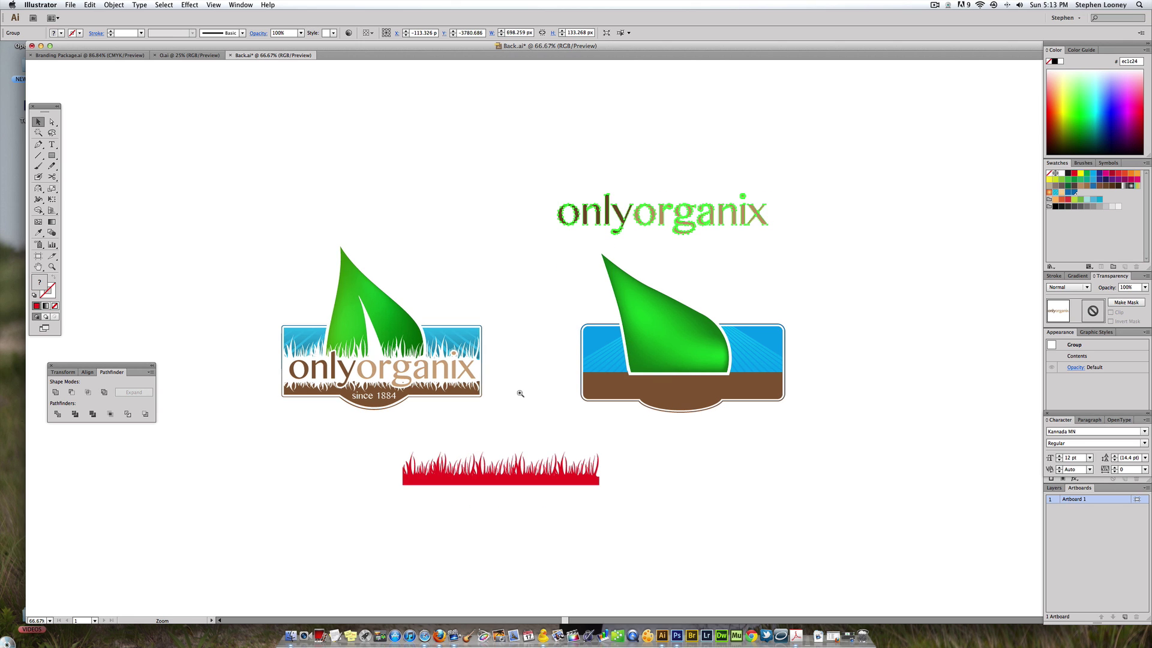
# Separate the clump at the right end of the red grass by moving it away from the rest.
pyautogui.moveTo(520, 393); pyautogui.dragTo(730, 516)
pyautogui.press('a')
pyautogui.moveTo(355, 432); pyautogui.dragTo(429, 432)
pyautogui.press('super+shift+a')
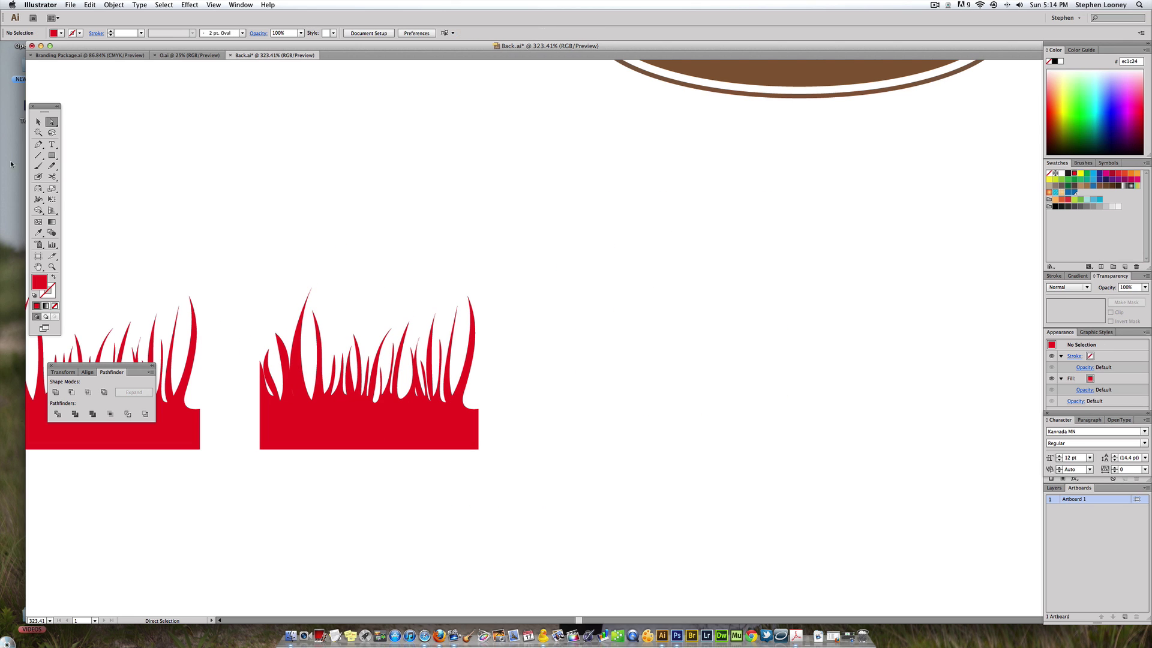
# Draw a small closed clump of pointed grass blades with the Pen tool, right of the separated red clump.
pyautogui.press('p')
pyautogui.click(566, 415)
pyautogui.click(599, 340)
pyautogui.click(601, 301)
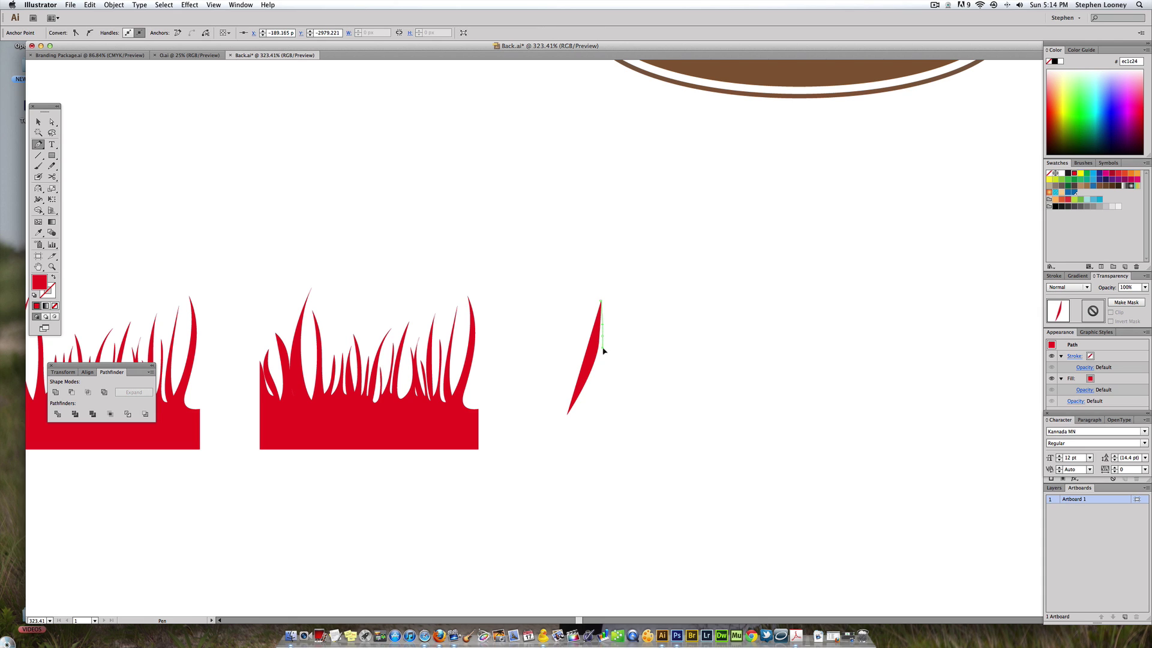
pyautogui.moveTo(599, 406); pyautogui.dragTo(611, 367)
pyautogui.click(606, 404)
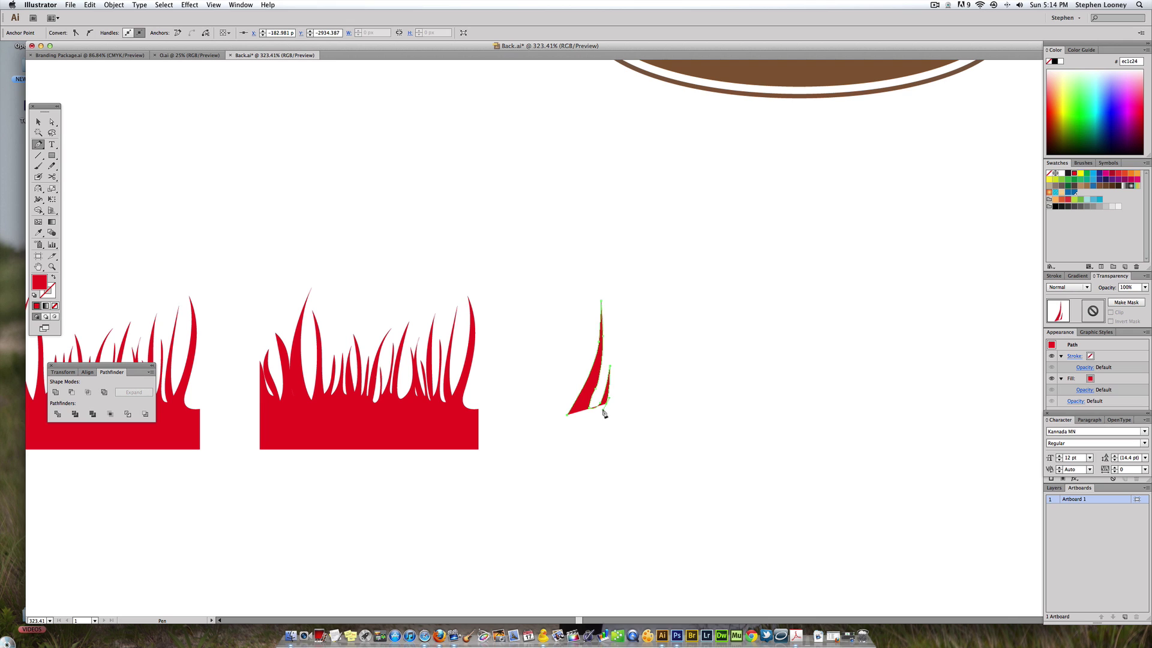
pyautogui.click(600, 415)
pyautogui.click(615, 385)
pyautogui.click(612, 348)
pyautogui.click(611, 336)
pyautogui.click(610, 422)
pyautogui.click(633, 324)
pyautogui.click(632, 302)
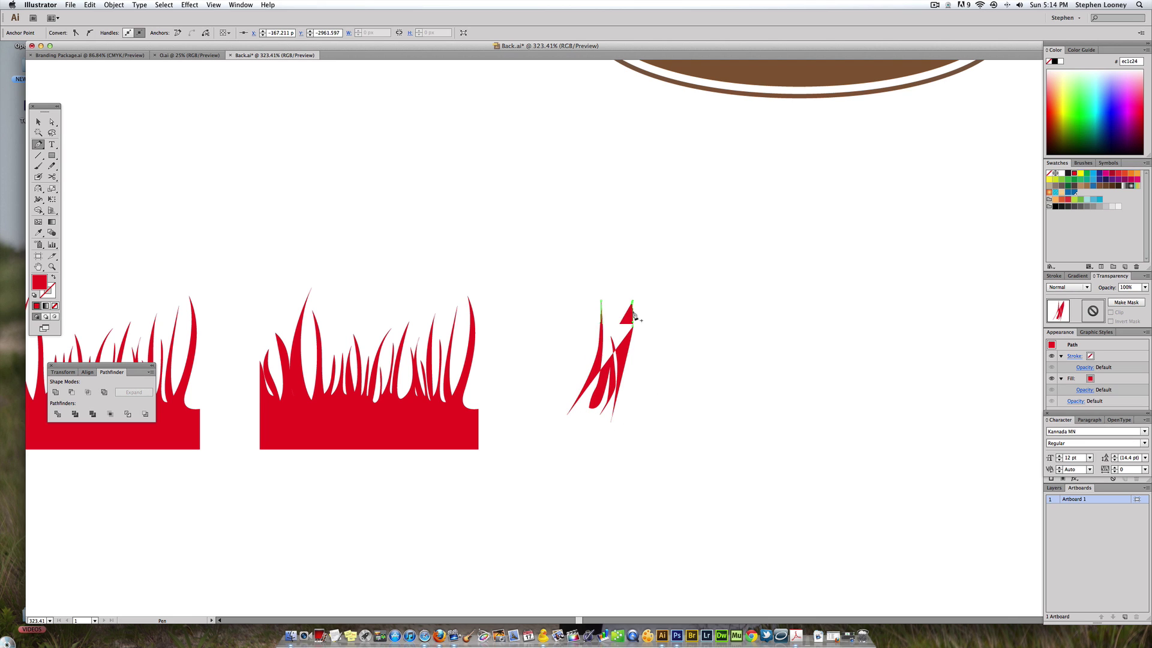
pyautogui.click(651, 377)
pyautogui.click(626, 439)
pyautogui.click(578, 440)
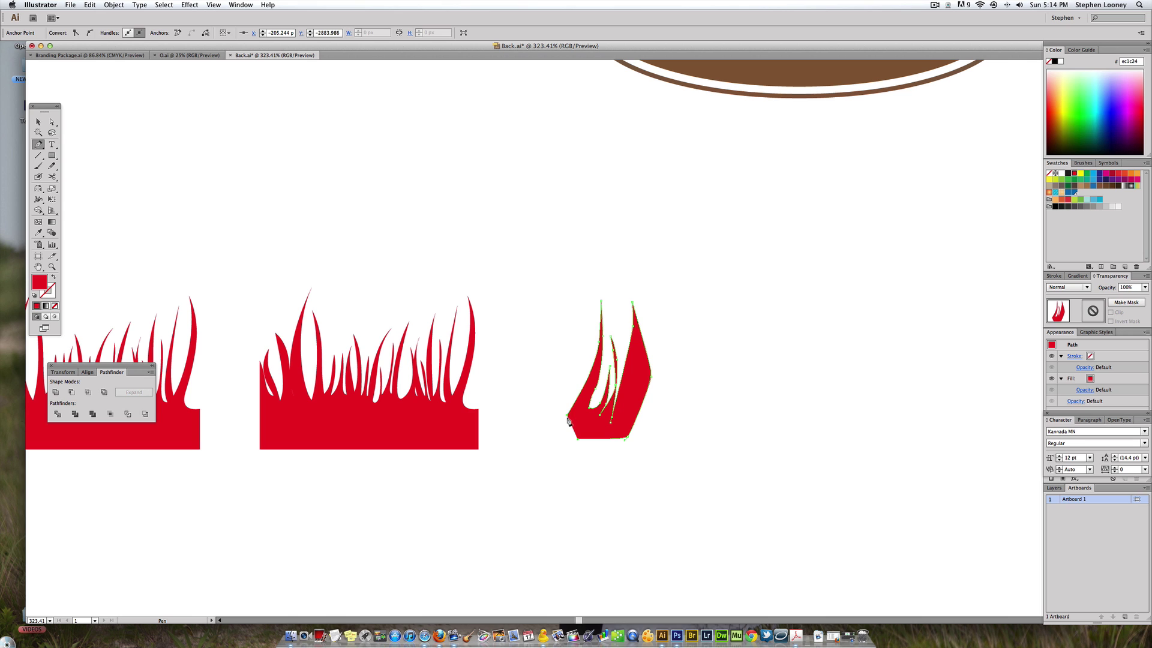
pyautogui.moveTo(567, 415); pyautogui.dragTo(617, 393)
# Delete the hand-drawn clump of grass blades.
pyautogui.press('a')
pyautogui.click(713, 344)
pyautogui.keyDown('alt'); pyautogui.keyDown('super'); pyautogui.click(588, 357); pyautogui.keyUp('super'); pyautogui.keyUp('alt')
pyautogui.click(614, 393)
pyautogui.press('Delete')
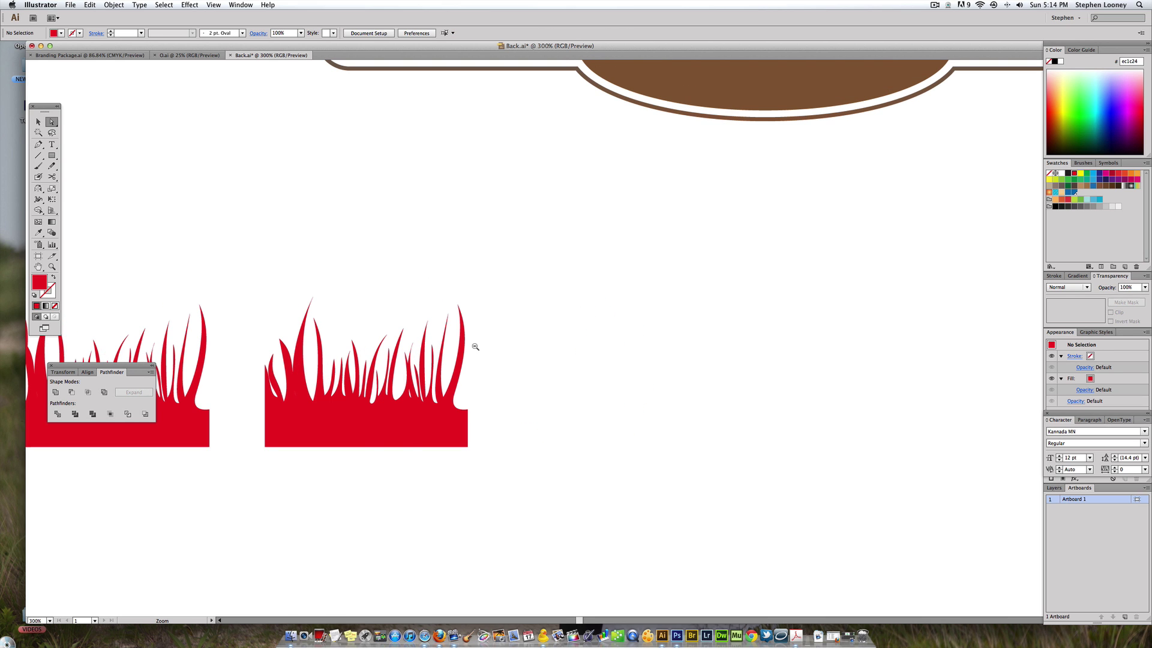
# Move the separated clump back against the end of the red grass and group all the grass pieces.
pyautogui.keyDown('alt'); pyautogui.keyDown('super'); pyautogui.click(476, 346); pyautogui.keyUp('super'); pyautogui.keyUp('alt')
pyautogui.keyDown('alt'); pyautogui.keyDown('super'); pyautogui.click(478, 346); pyautogui.keyUp('super'); pyautogui.keyUp('alt')
pyautogui.moveTo(562, 337); pyautogui.dragTo(724, 413)
pyautogui.keyDown('alt'); pyautogui.keyDown('super'); pyautogui.click(532, 306); pyautogui.keyUp('super'); pyautogui.keyUp('alt')
pyautogui.press('v')
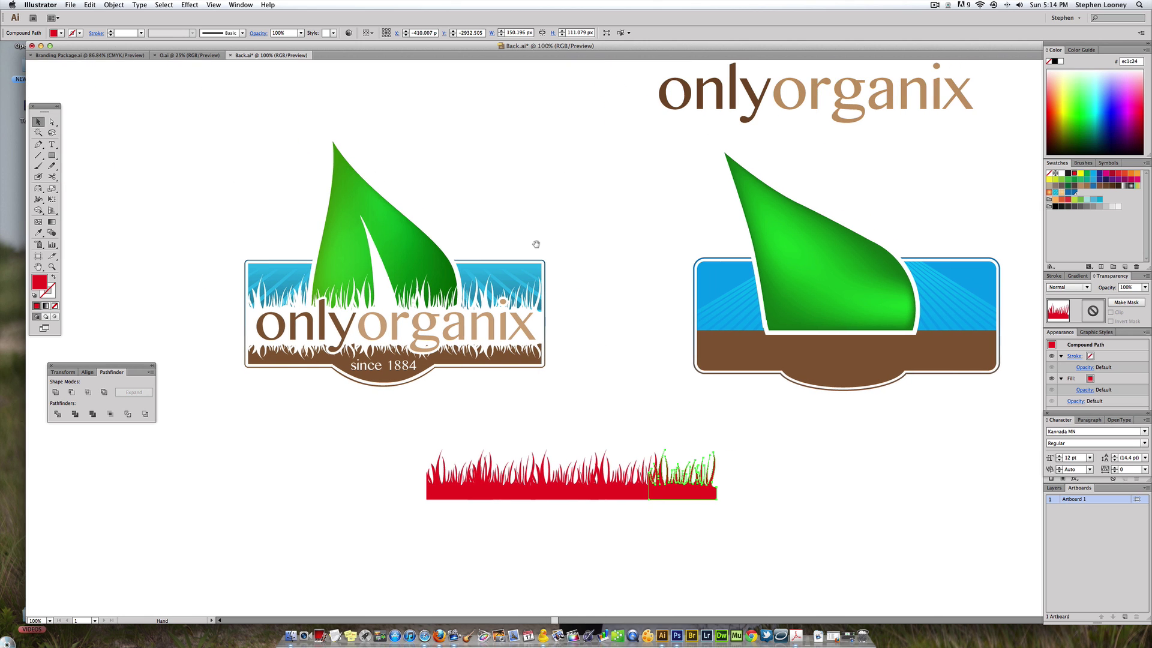
pyautogui.hscroll(2, 534, 247)
pyautogui.moveTo(394, 433); pyautogui.dragTo(737, 527)
pyautogui.press('super+g')
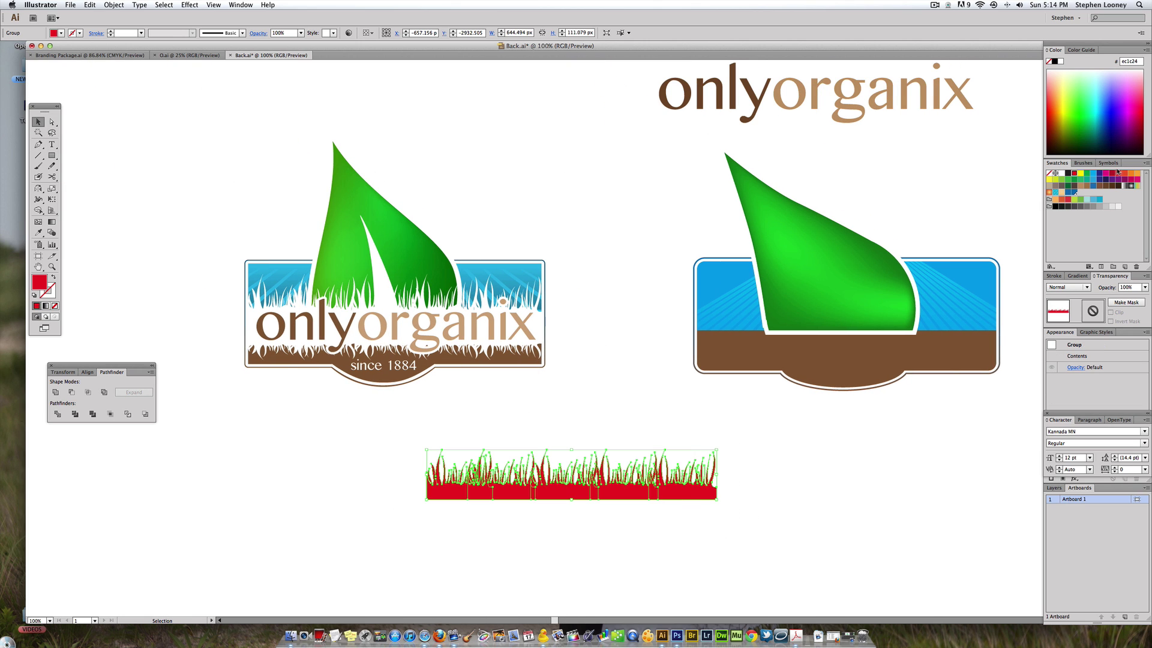
# Fill the grass group with white and move it onto the new badge, across the base of the leaf.
pyautogui.click(1062, 174)
pyautogui.press('a')
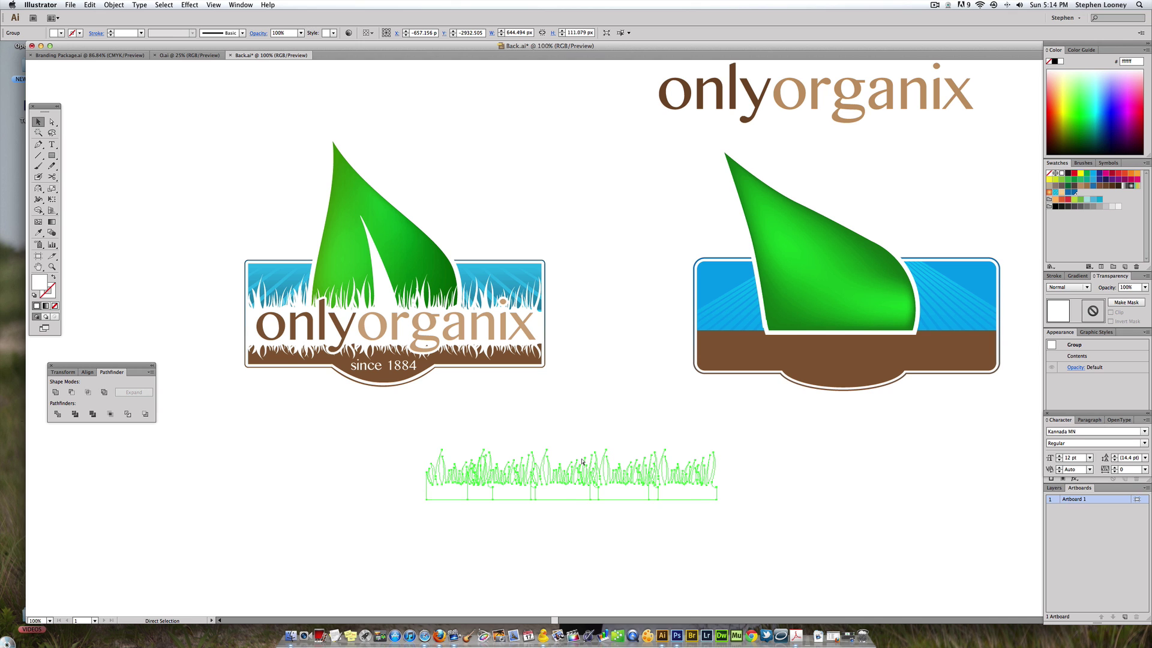
pyautogui.moveTo(542, 489); pyautogui.dragTo(832, 322)
pyautogui.hscroll(2, 819, 326)
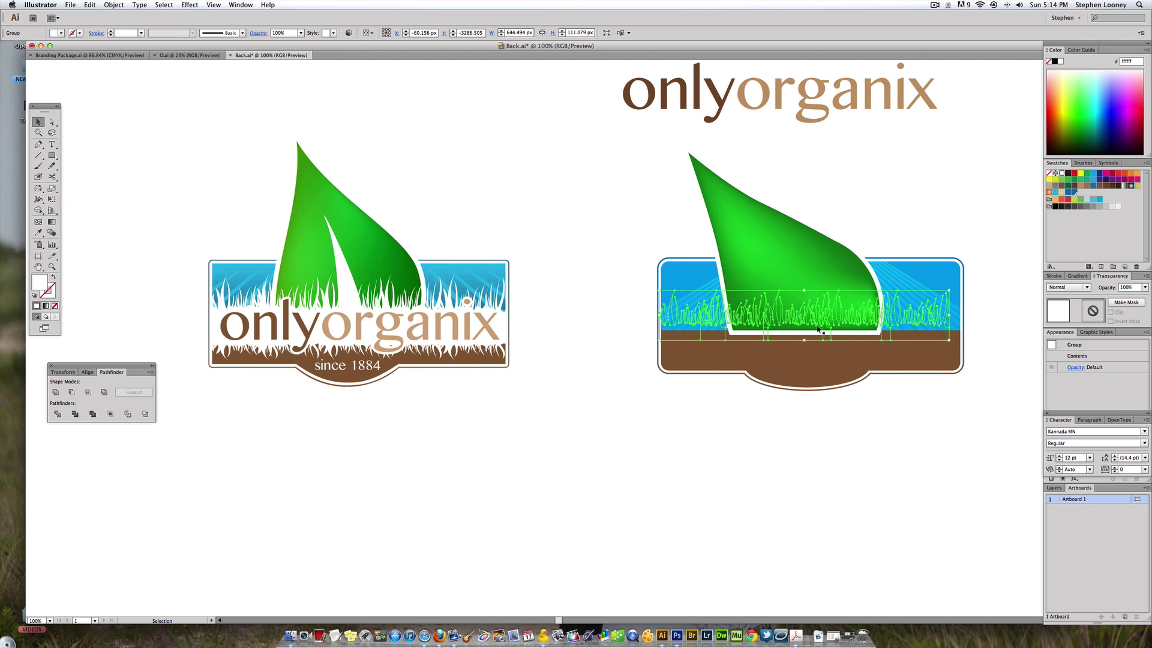
# Bring the white grass group to the front of the badge and leaf.
pyautogui.click(114, 5)
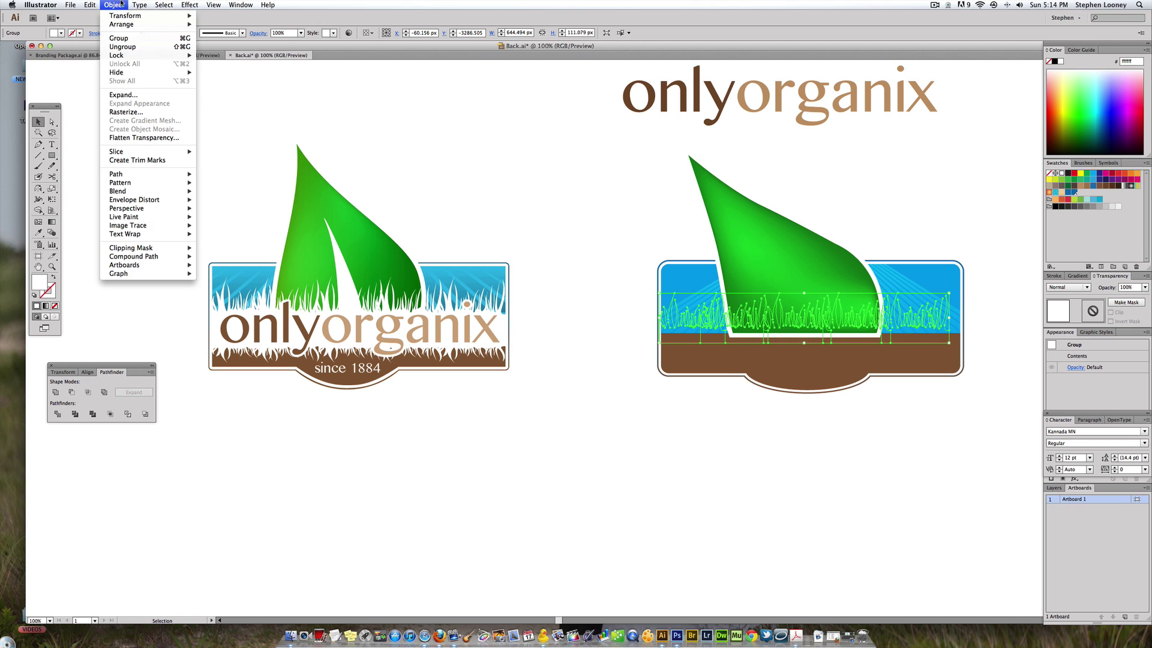
pyautogui.moveTo(150, 24)
pyautogui.click(240, 26)
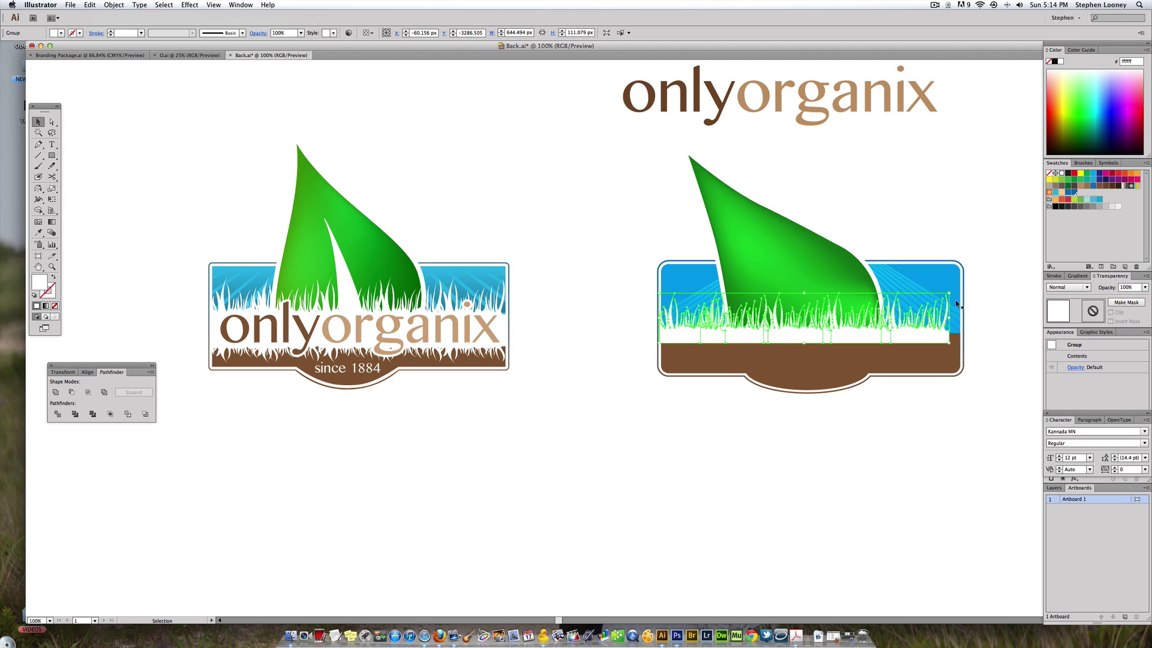
# Stretch the white grass group to about 672 px wide and nudge it to fit across the badge.
pyautogui.moveTo(950, 294); pyautogui.dragTo(962, 296)
pyautogui.press('Left')
pyautogui.press('Left')
pyautogui.press('Left')
pyautogui.press('Up')
pyautogui.press('Up')
pyautogui.press('Up')
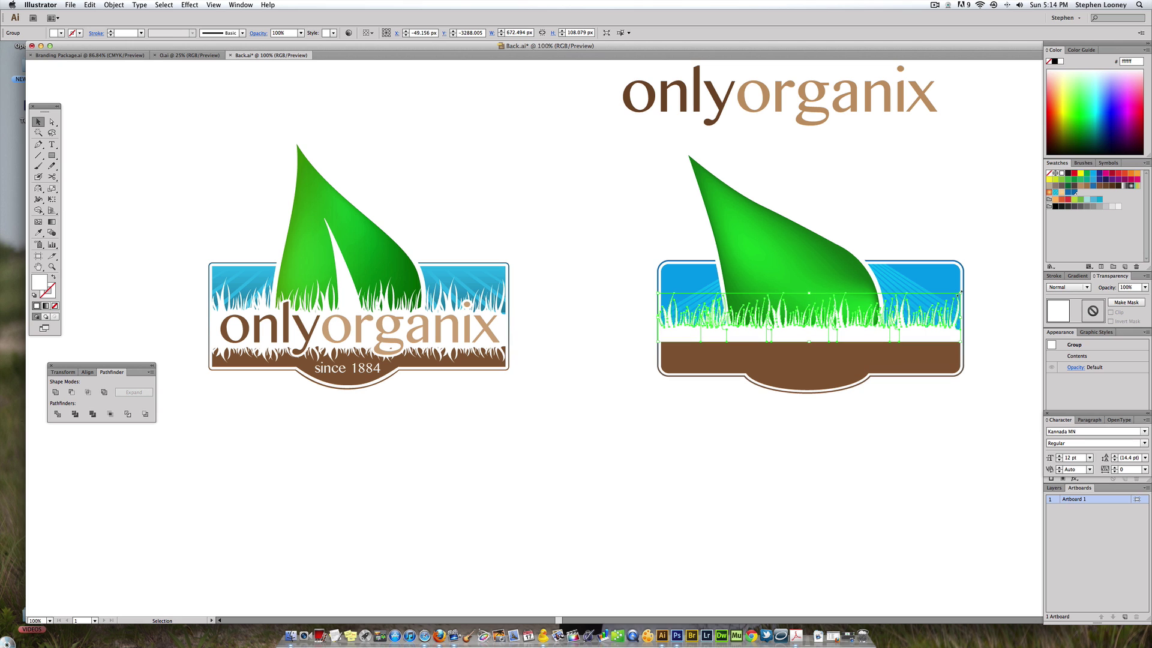
pyautogui.click(993, 308)
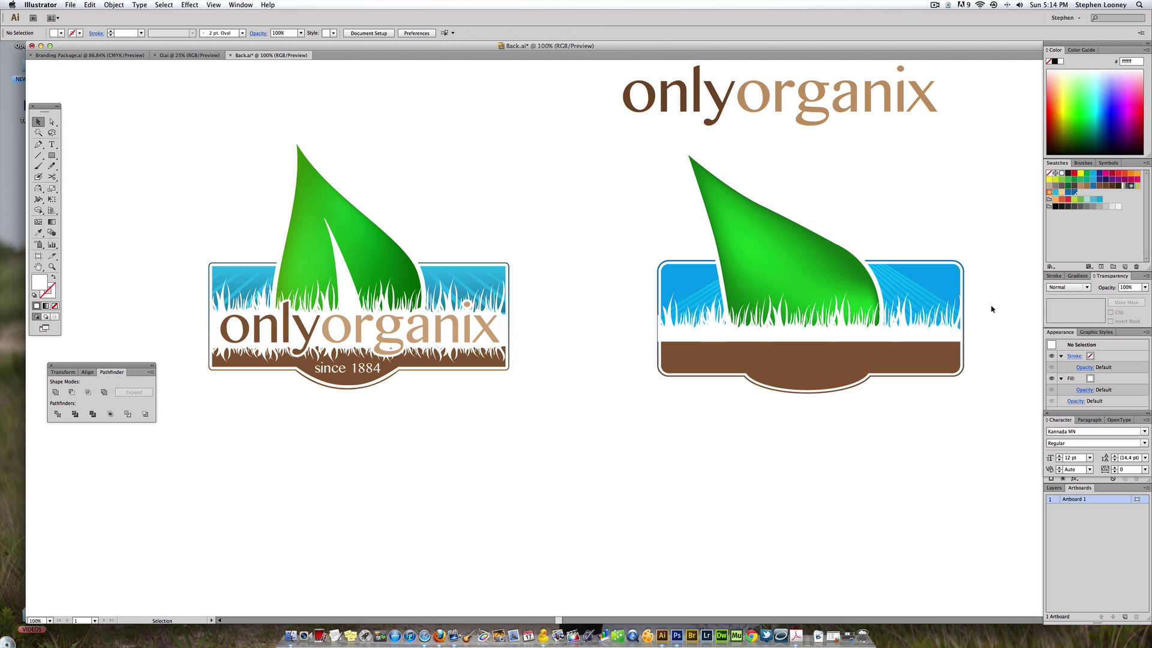
# Fine-tune the grass group's left edge against the badge border, making the group about 674 px wide.
pyautogui.click(664, 325)
pyautogui.press('Left')
pyautogui.press('Left')
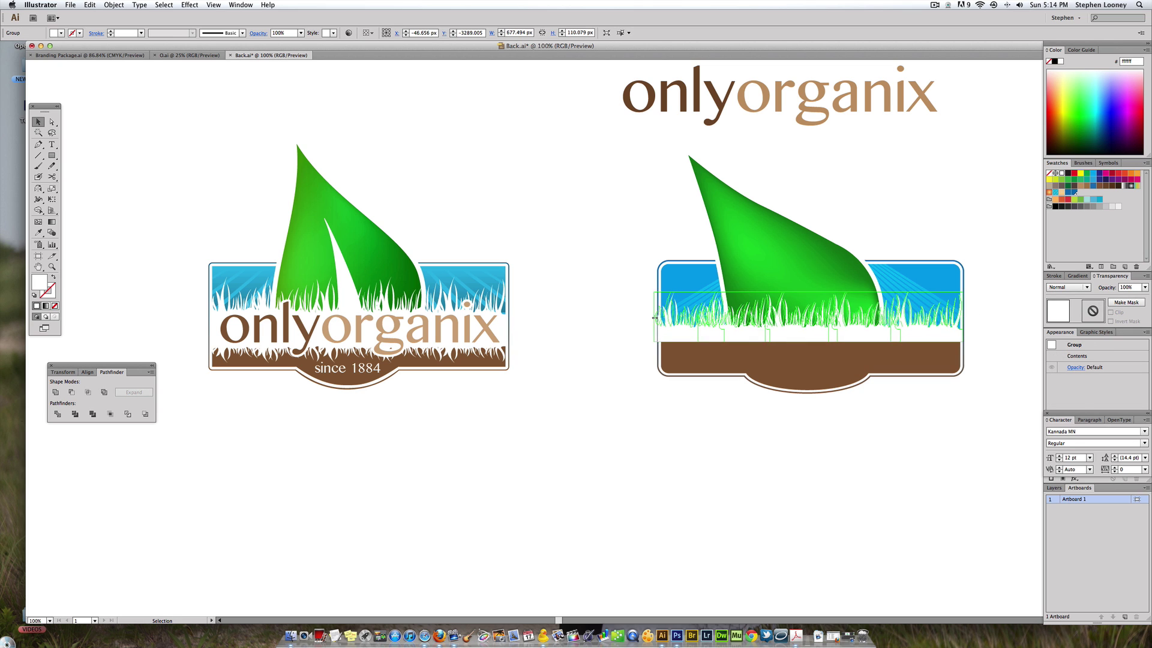
pyautogui.click(620, 342)
pyautogui.press('super+z')
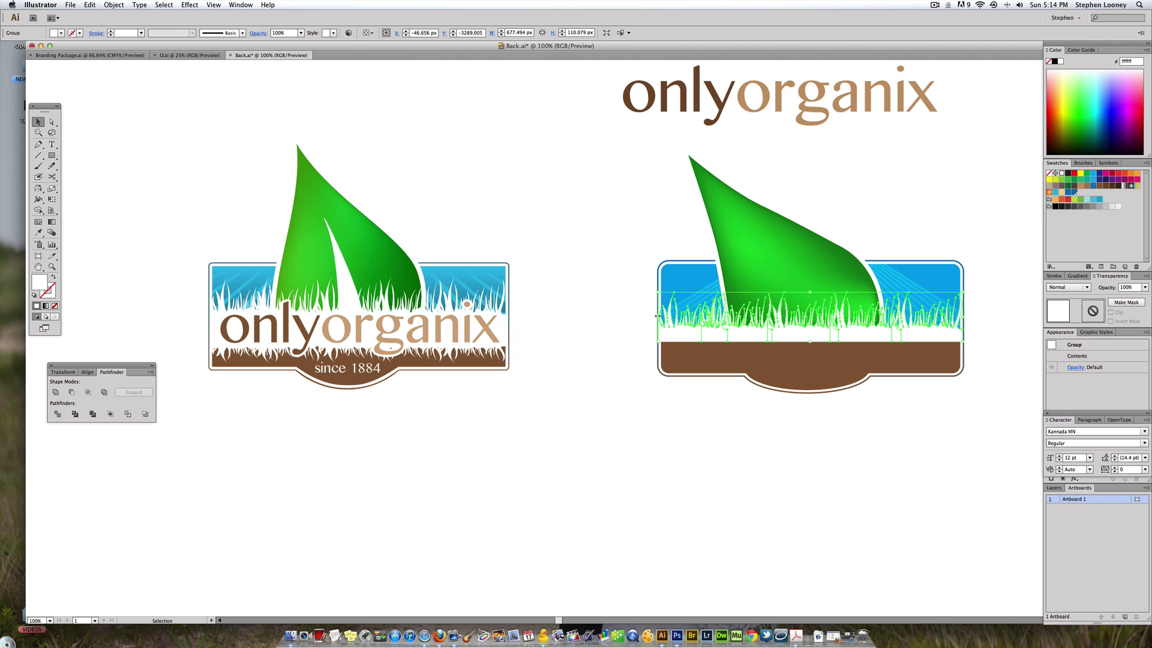
pyautogui.moveTo(657, 316); pyautogui.dragTo(660, 316)
pyautogui.press('super+shift+a')
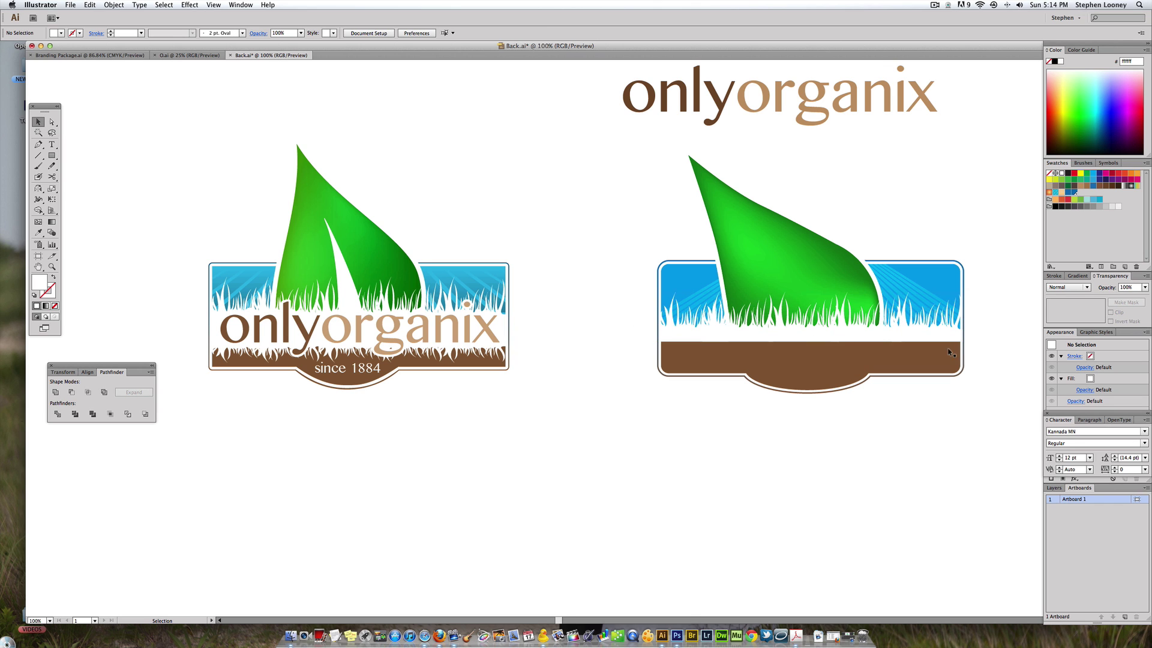
# Create an upside-down copy of the white grass about 59 px tall, hanging over the brown soil.
pyautogui.hscroll(3, 950, 352)
pyautogui.click(674, 347)
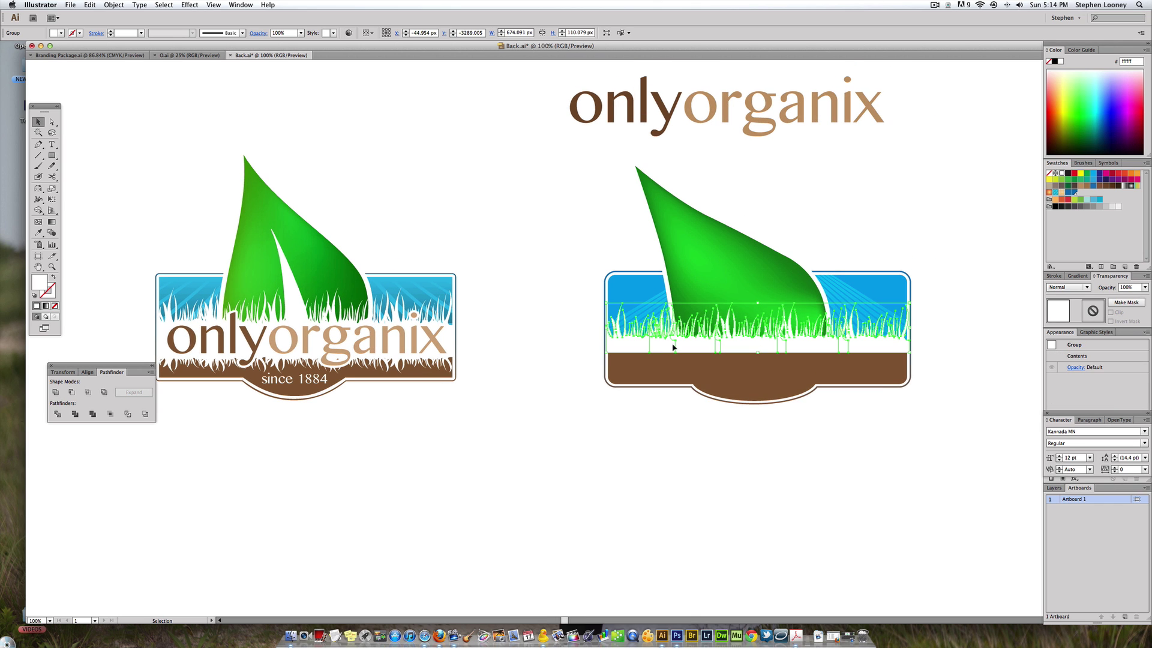
pyautogui.press('a')
pyautogui.press('v')
pyautogui.moveTo(758, 303); pyautogui.dragTo(759, 378)
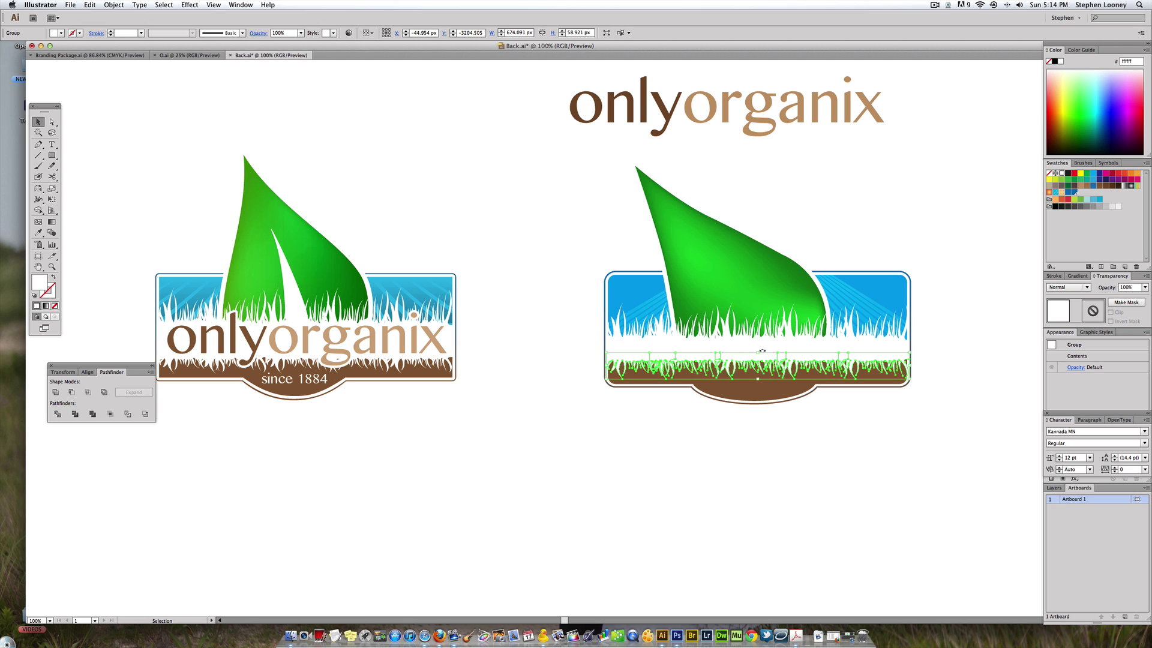
pyautogui.press('Up')
pyautogui.press('Up')
pyautogui.click(963, 355)
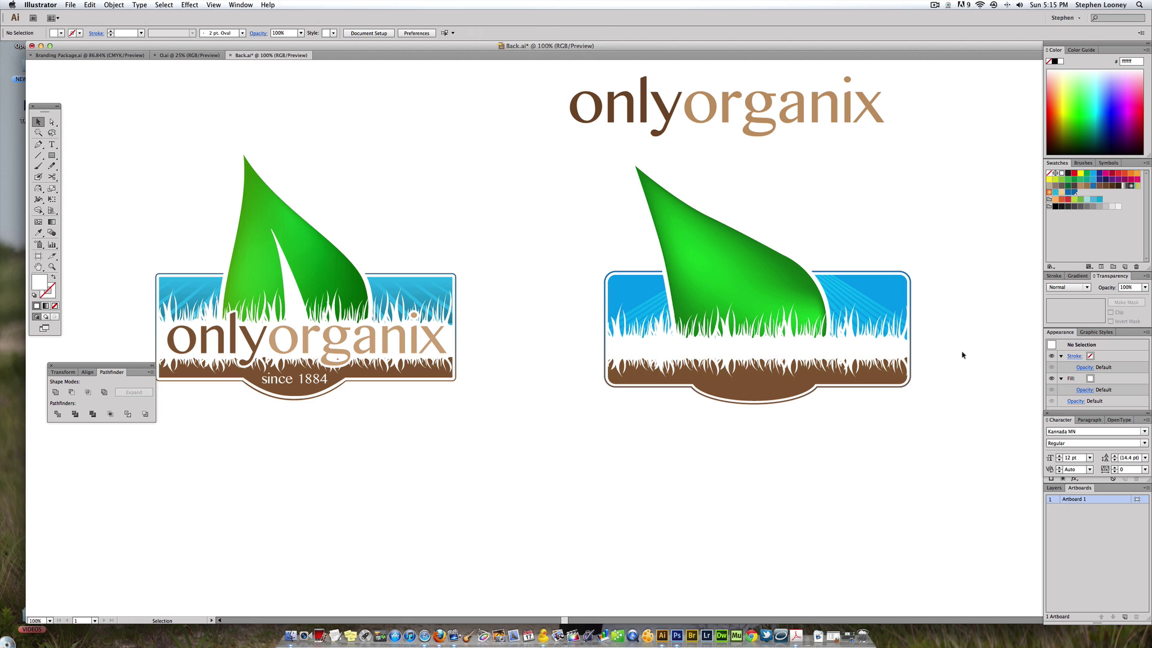
# Stretch the flipped grass slightly further down into the brown soil.
pyautogui.click(746, 374)
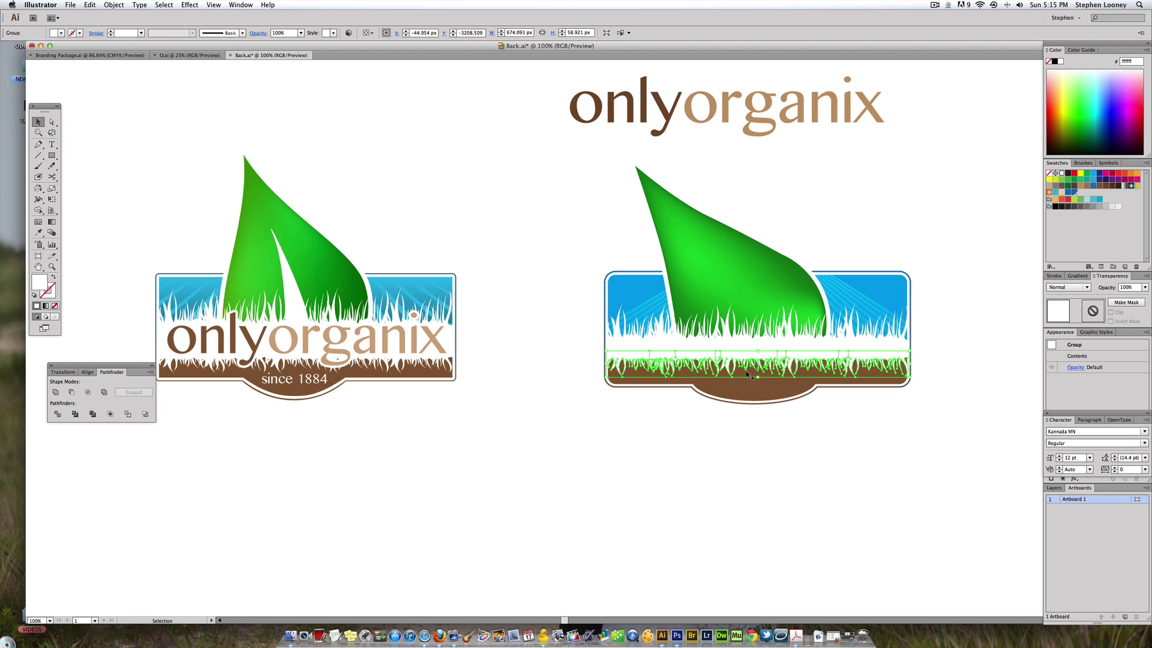
pyautogui.moveTo(757, 378); pyautogui.dragTo(758, 383)
pyautogui.click(874, 432)
pyautogui.scroll(2, 802, 400)
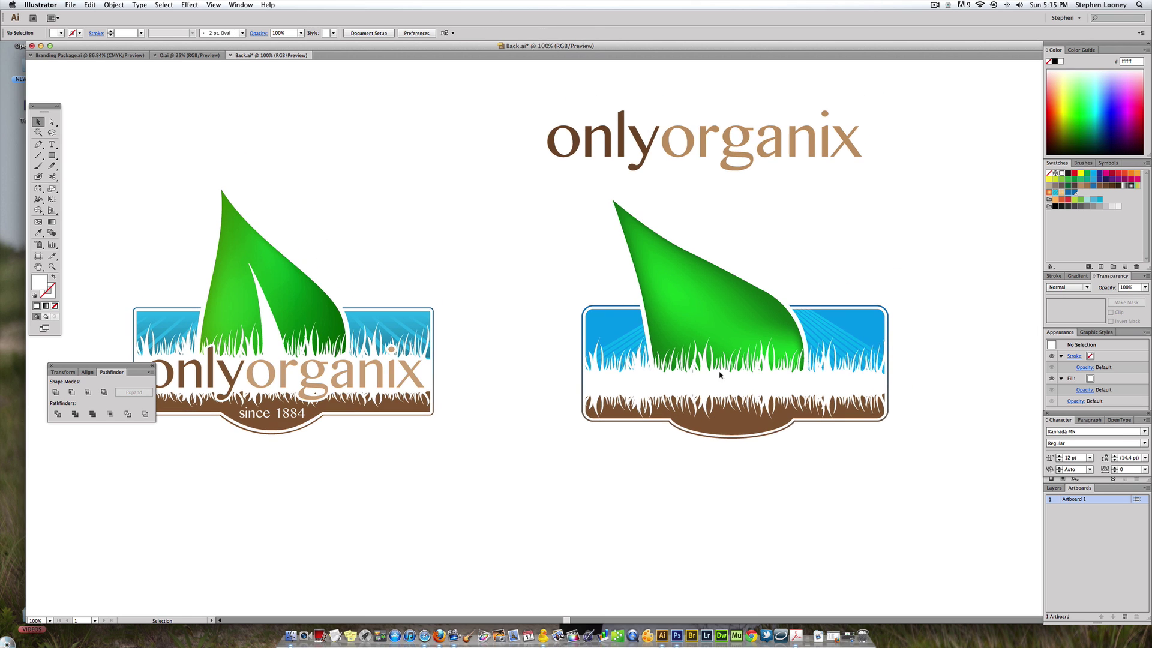
# Shift the upper white grass slightly higher over the leaf and sky.
pyautogui.click(723, 370)
pyautogui.moveTo(727, 372); pyautogui.dragTo(737, 381)
pyautogui.click(733, 394)
pyautogui.click(918, 365)
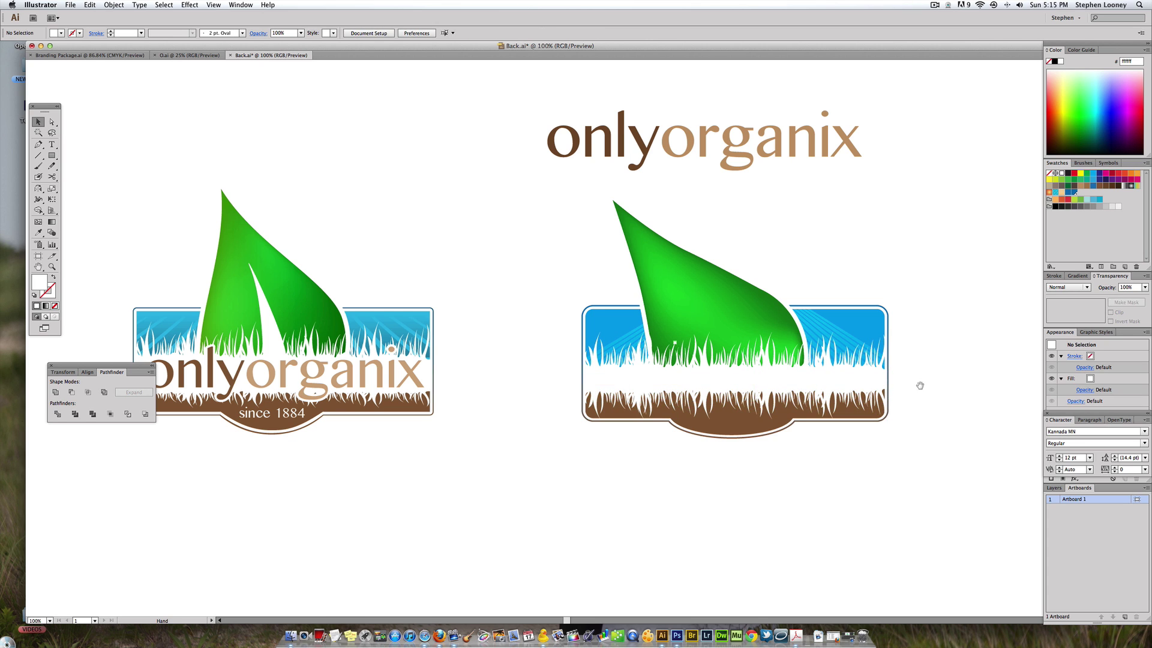
pyautogui.moveTo(920, 386); pyautogui.dragTo(834, 347)
pyautogui.keyDown('super'); pyautogui.click(656, 302); pyautogui.keyUp('super')
pyautogui.moveTo(773, 261); pyautogui.dragTo(642, 302)
pyautogui.press('super+minus')
pyautogui.press('super+minus')
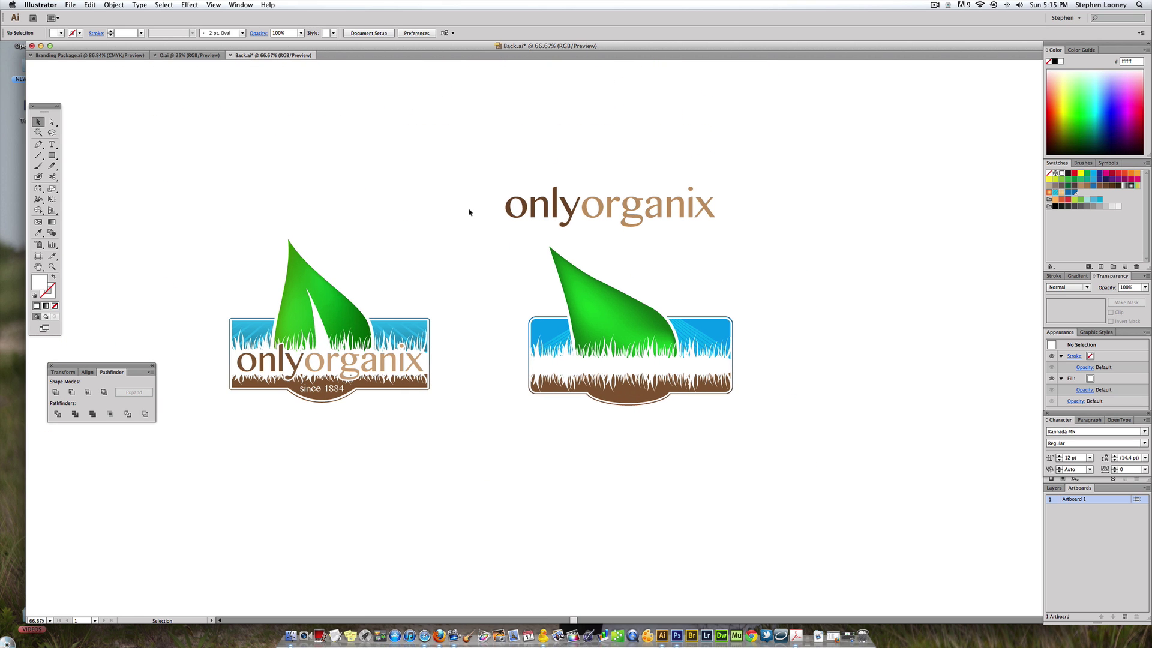
pyautogui.click(577, 362)
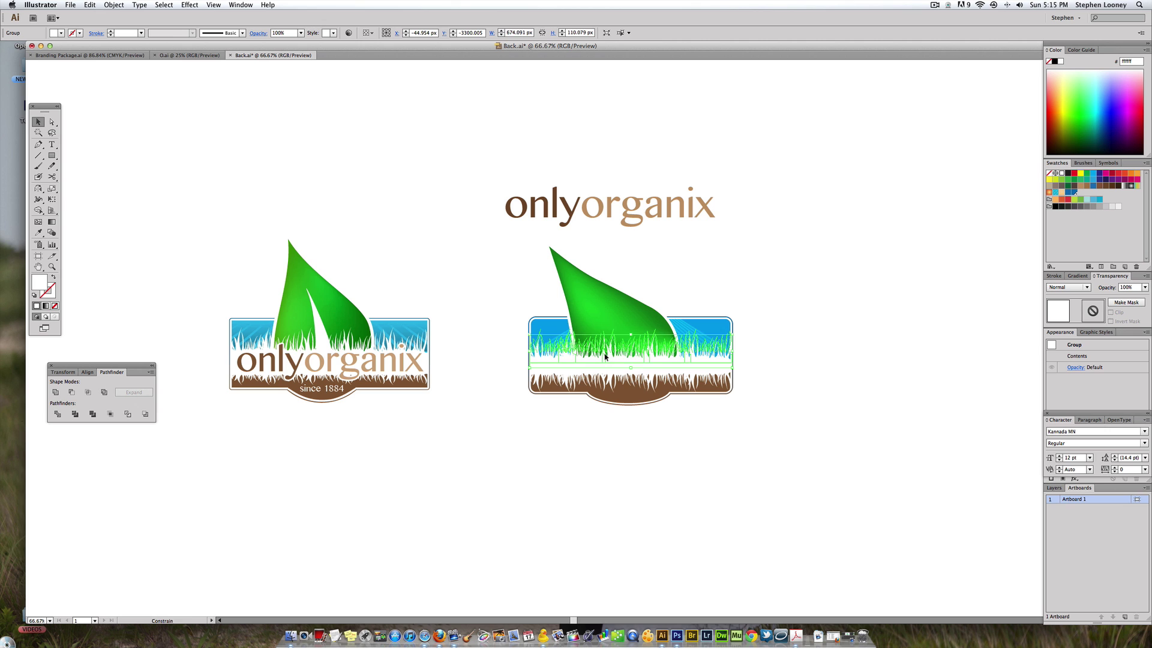
pyautogui.moveTo(630, 365); pyautogui.dragTo(630, 358)
pyautogui.press('super+z')
pyautogui.press('super+z')
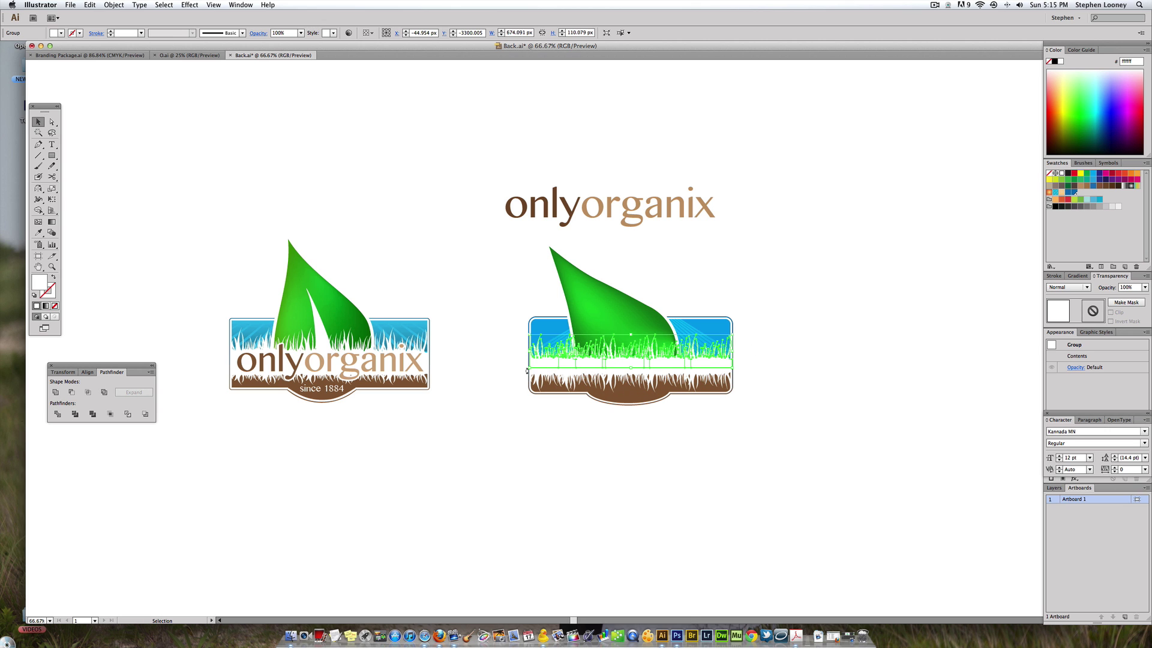
pyautogui.press('super+z')
# Raise the upper edge of the flipped grass to close the gap between the two grass rows.
pyautogui.click(502, 325)
pyautogui.keyDown('super'); pyautogui.click(623, 374); pyautogui.keyUp('super')
pyautogui.moveTo(578, 362); pyautogui.dragTo(641, 427)
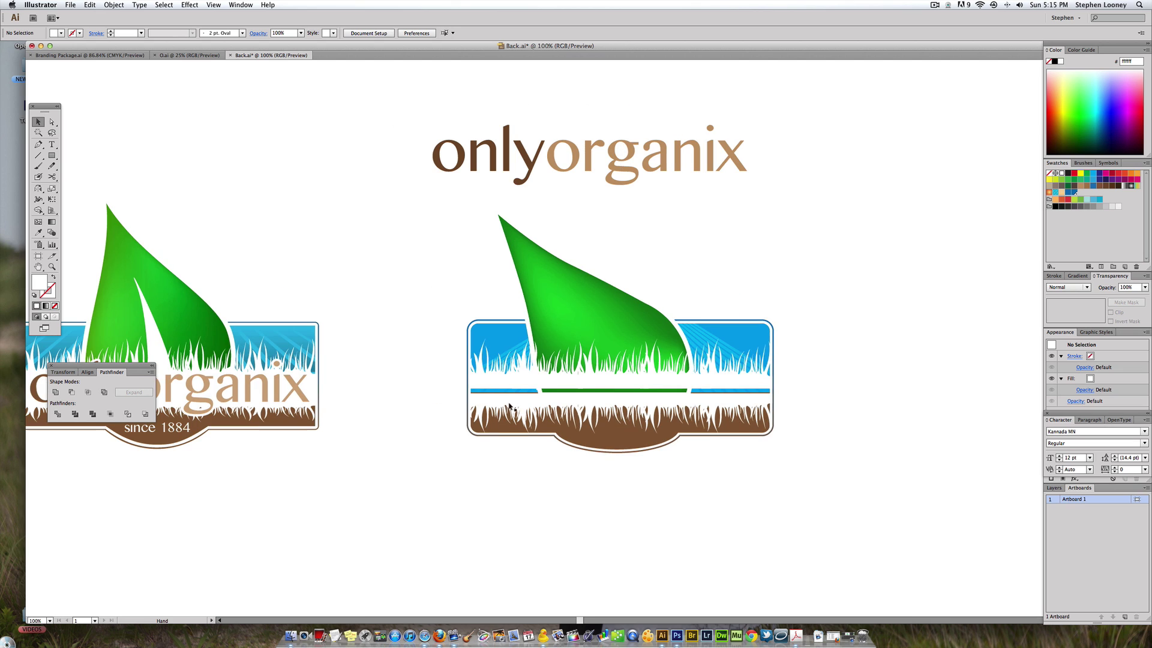
pyautogui.moveTo(441, 312); pyautogui.dragTo(856, 354)
pyautogui.press('super+2')
pyautogui.moveTo(556, 395); pyautogui.dragTo(465, 392)
pyautogui.press('a')
pyautogui.press('Up')
pyautogui.press('Up')
pyautogui.press('Up')
pyautogui.press('Up')
pyautogui.press('Up')
pyautogui.press('Up')
pyautogui.press('Up')
pyautogui.press('Up')
pyautogui.press('Up')
pyautogui.press('Up')
pyautogui.press('Up')
pyautogui.press('Up')
pyautogui.press('Up')
pyautogui.press('Up')
pyautogui.press('Up')
pyautogui.press('Up')
pyautogui.press('Up')
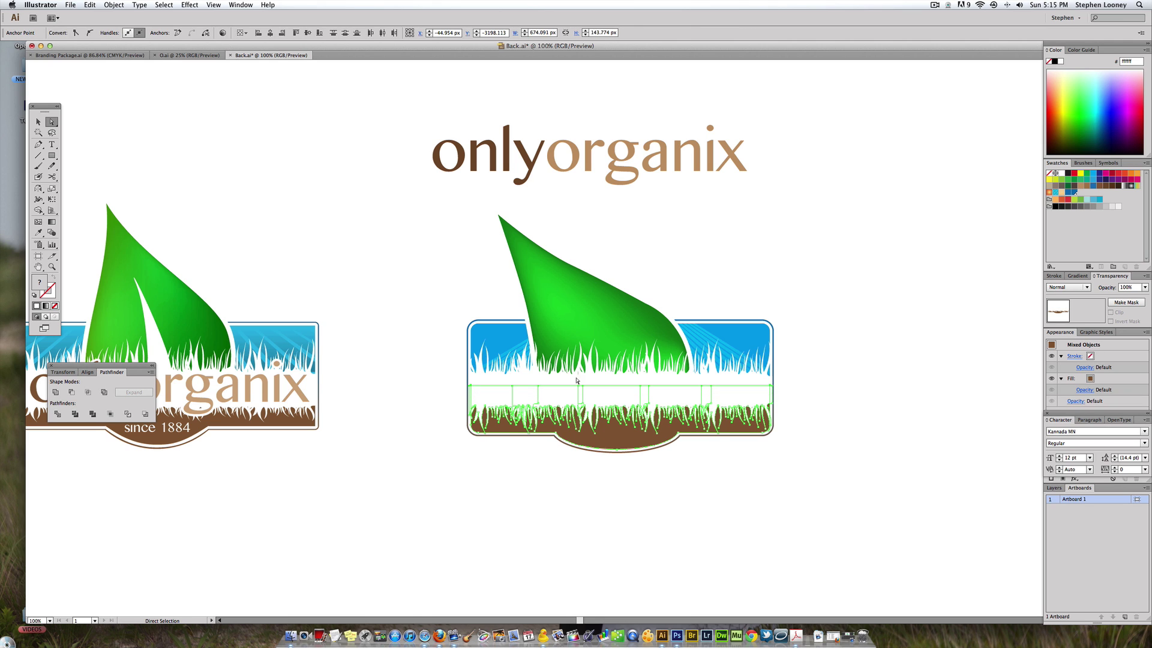
pyautogui.click(854, 376)
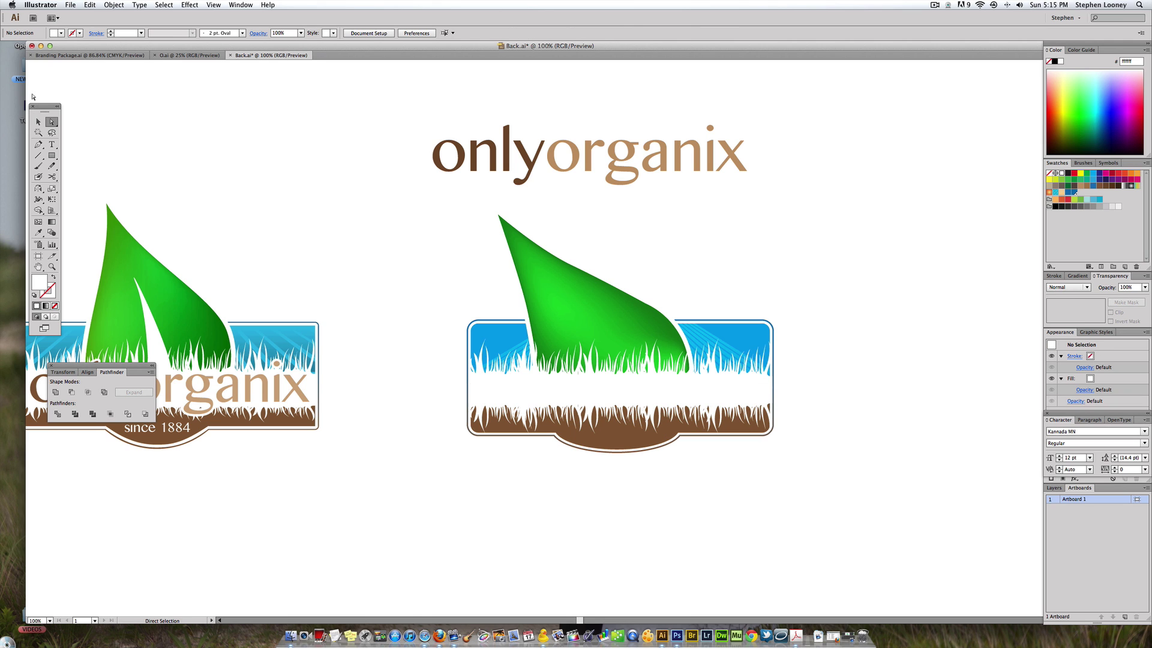
pyautogui.click(39, 122)
pyautogui.press('super+minus')
pyautogui.click(717, 372)
pyautogui.click(760, 338)
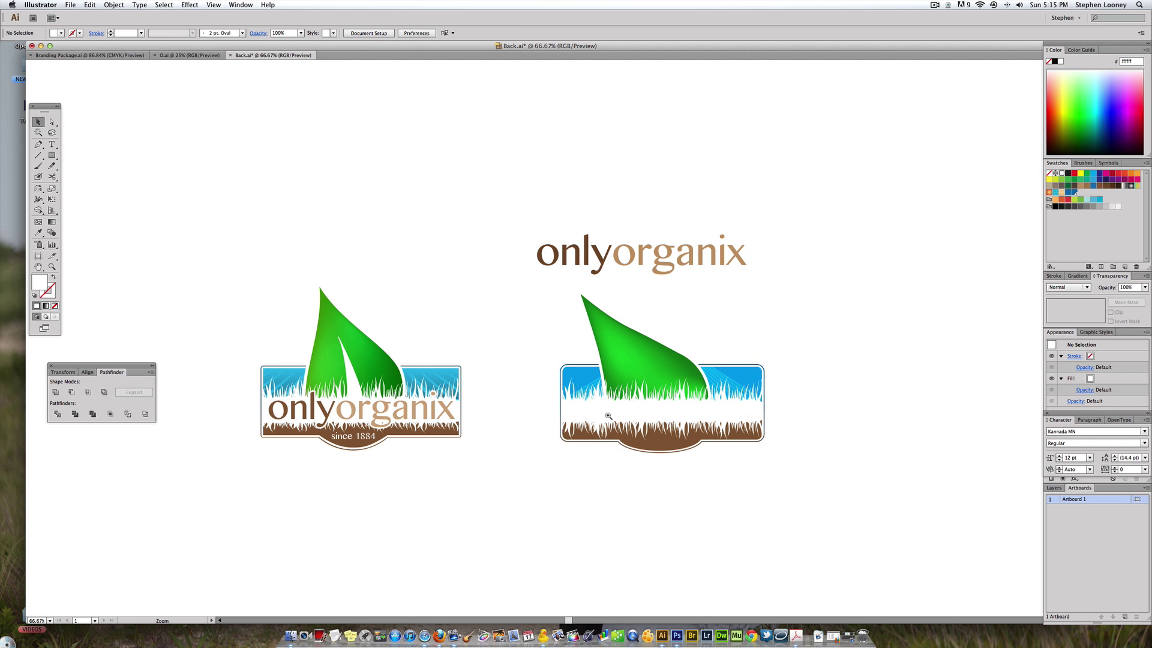
pyautogui.press('super+equal')
pyautogui.click(621, 397)
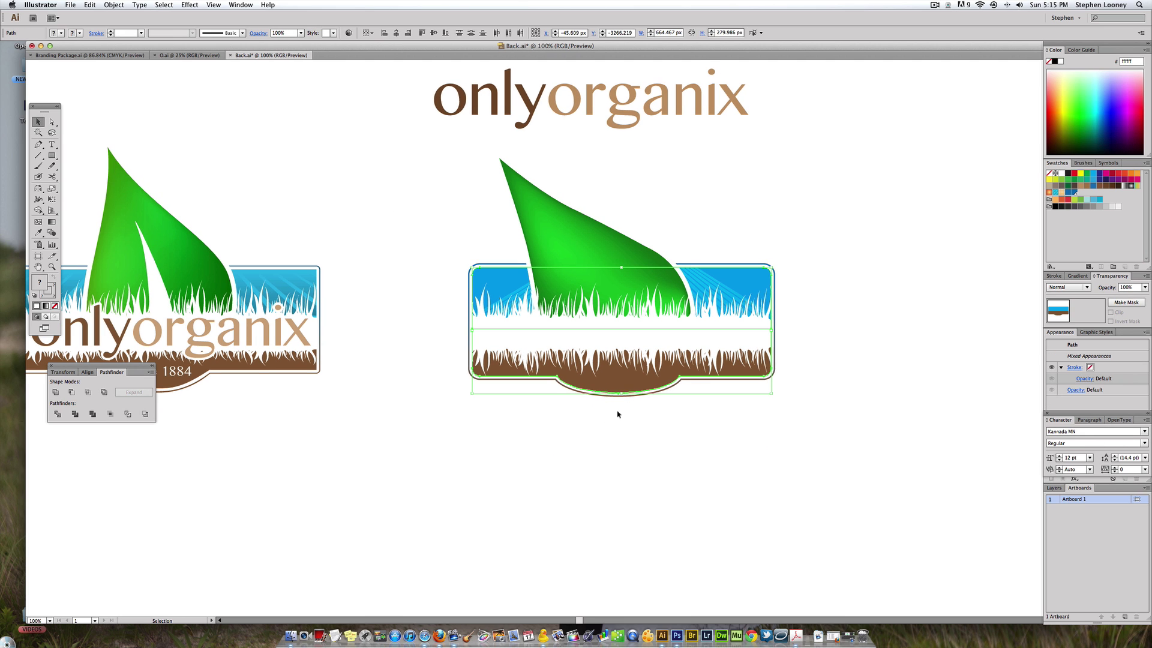
pyautogui.click(618, 411)
pyautogui.click(601, 264)
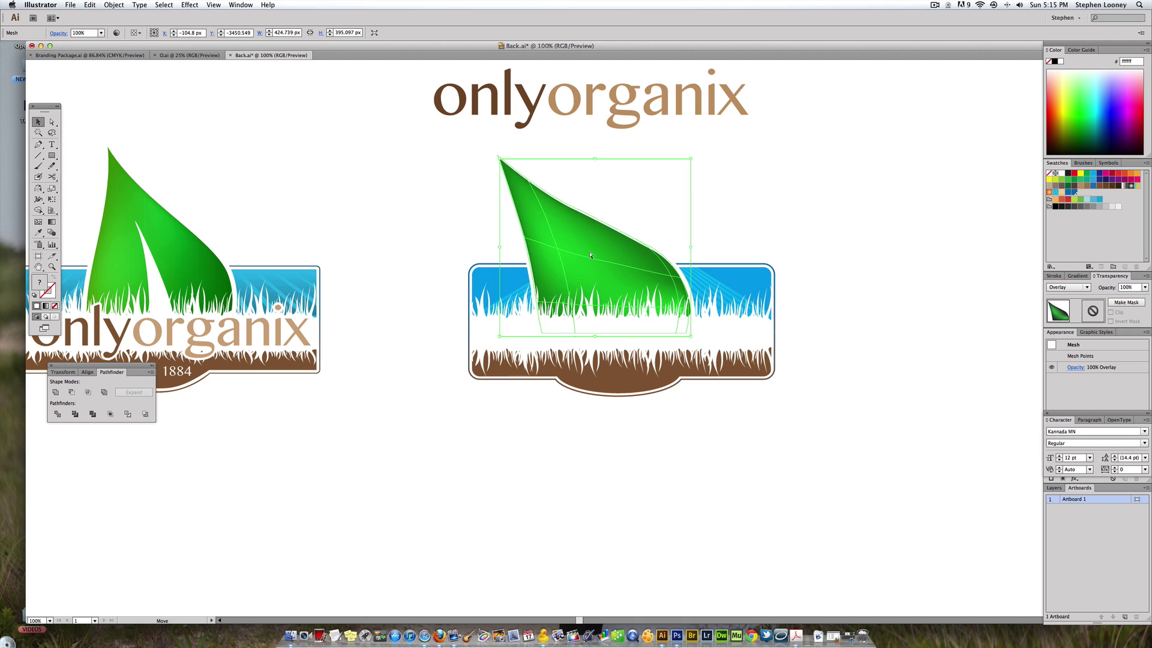
pyautogui.click(625, 416)
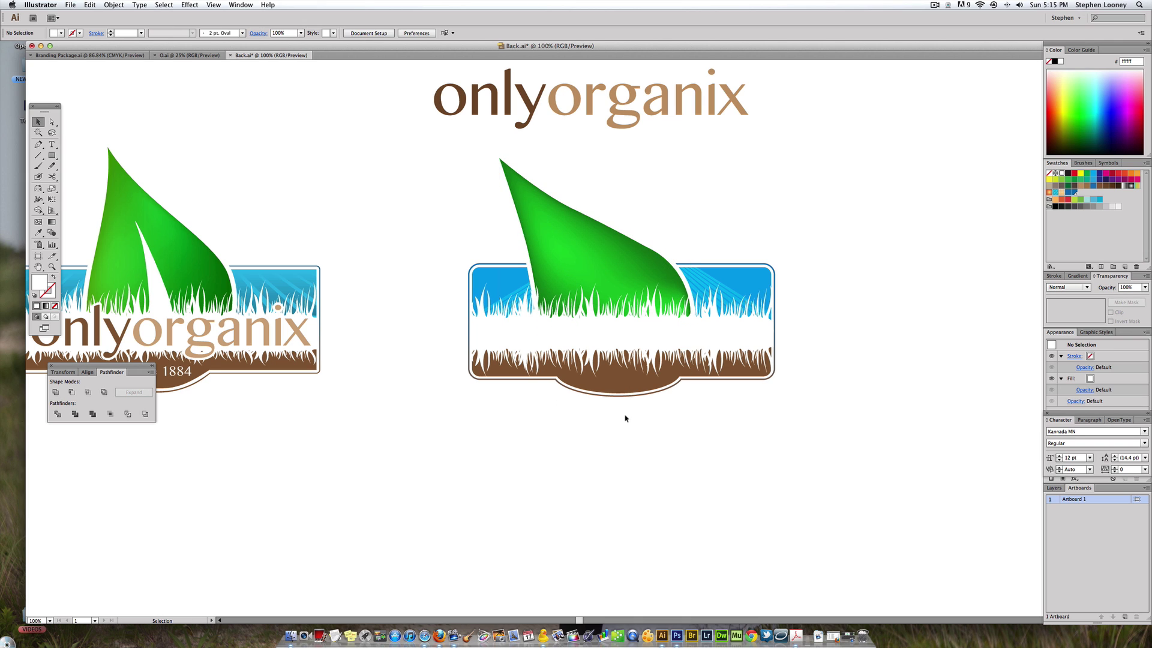
# Pull the lowest anchor point of the badge outline down slightly to deepen its curved bulge.
pyautogui.click(619, 395)
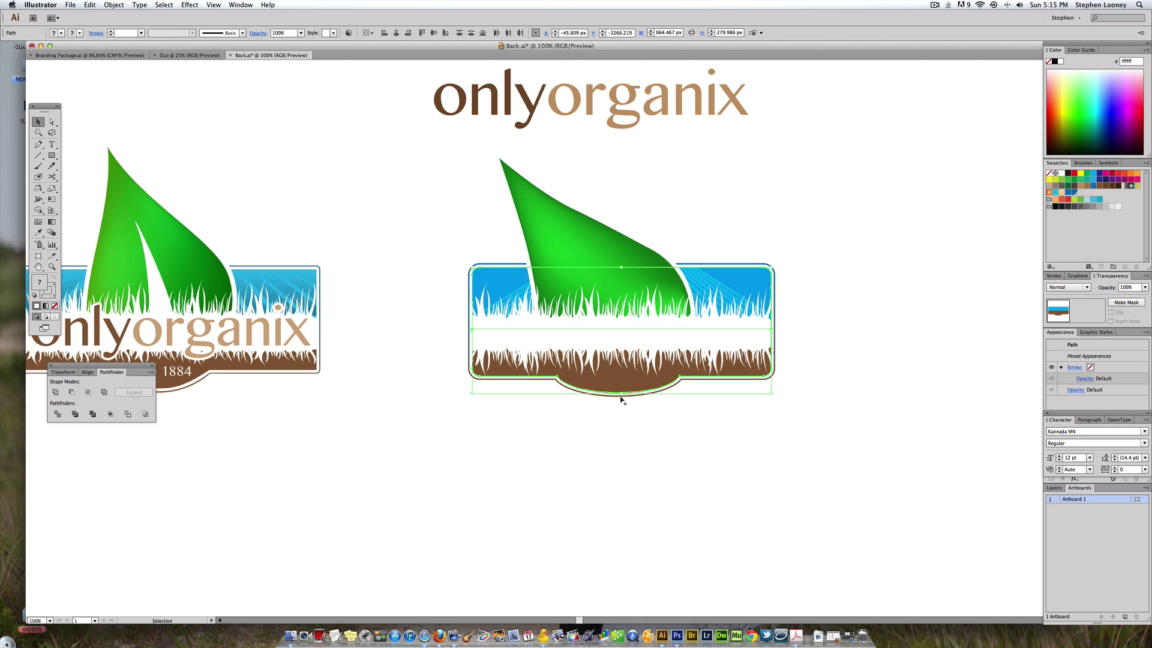
pyautogui.press('a')
pyautogui.moveTo(620, 395); pyautogui.dragTo(619, 400)
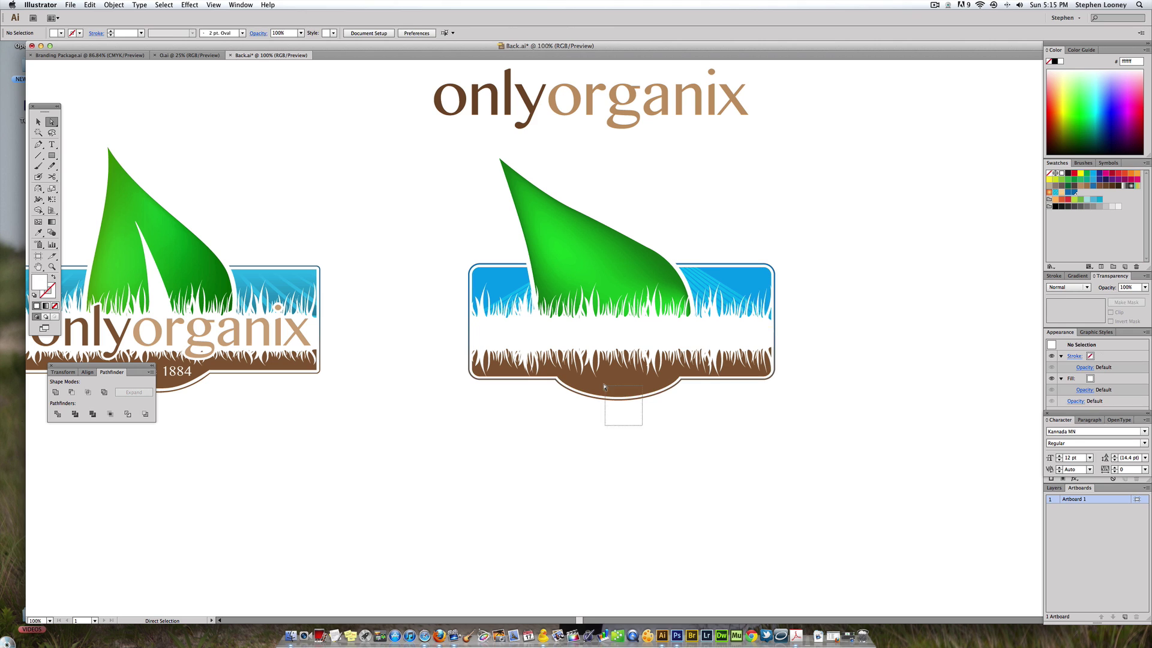
pyautogui.moveTo(619, 397); pyautogui.dragTo(585, 430)
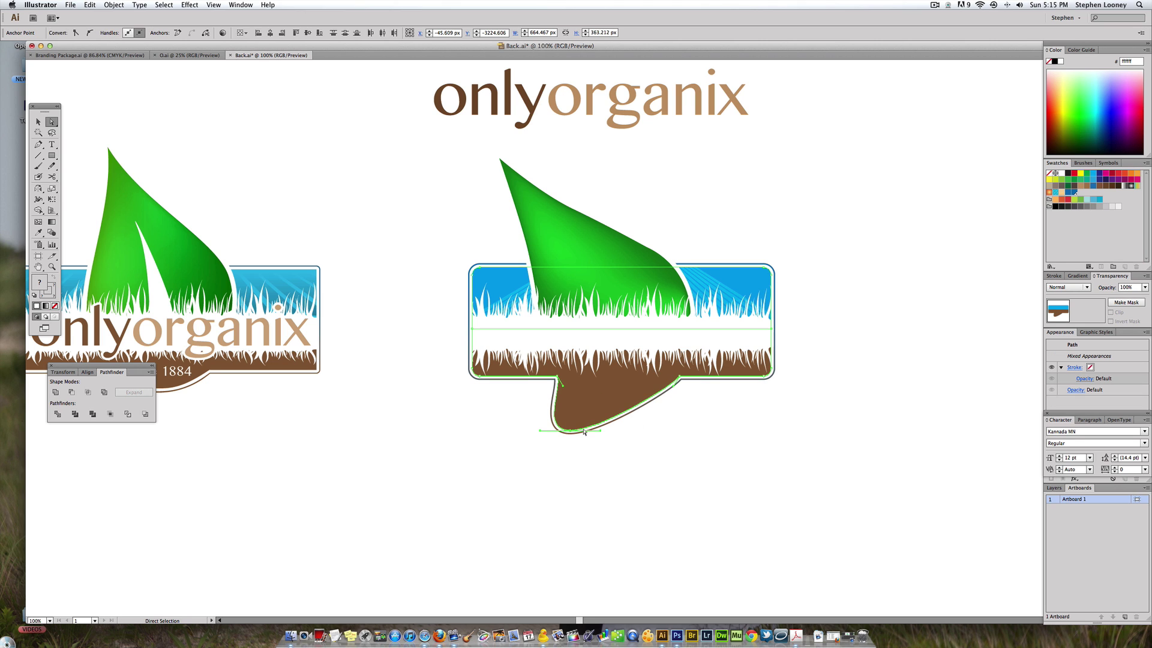
pyautogui.hotkey('ctrl', 'z')
pyautogui.click(644, 418)
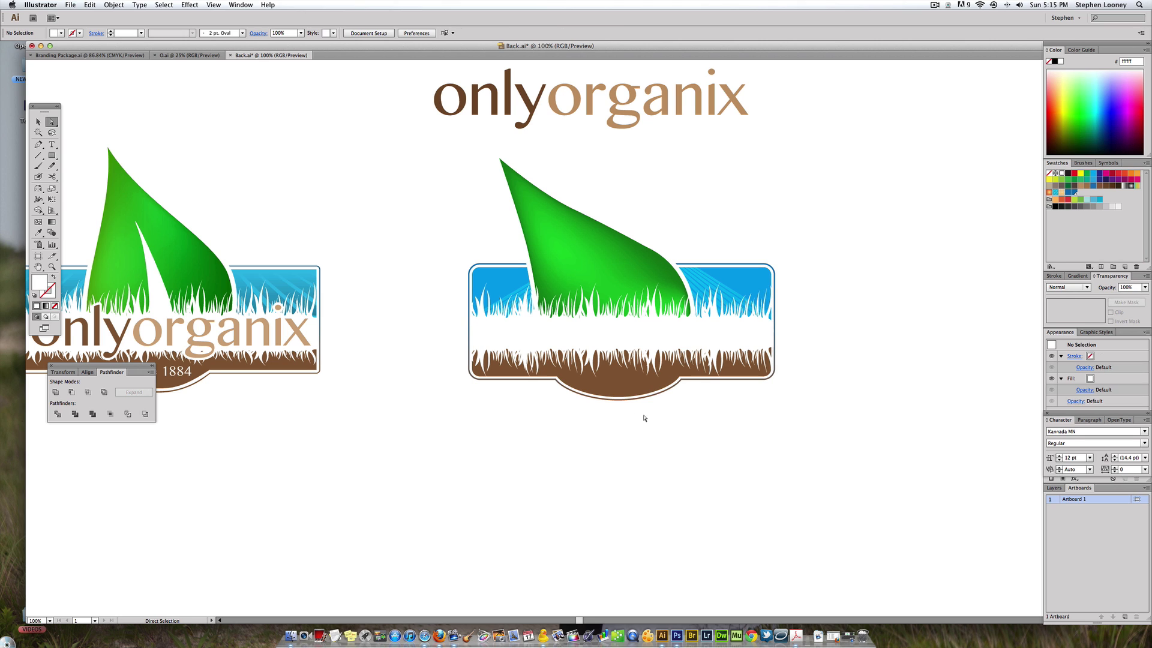
pyautogui.moveTo(634, 419); pyautogui.dragTo(598, 392)
pyautogui.click(658, 414)
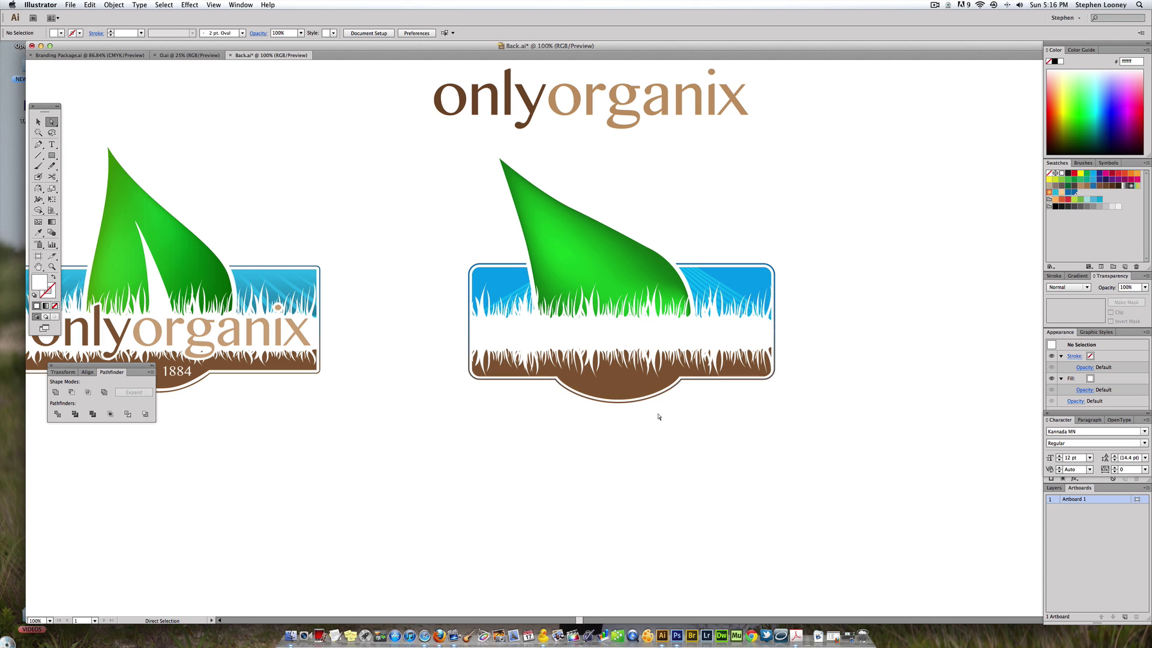
# Move the onlyorganix wordmark onto the white band of the new badge and scale it to about 620 px wide.
pyautogui.keyDown('alt'); pyautogui.keyDown('super'); pyautogui.click(615, 277); pyautogui.keyUp('super'); pyautogui.keyUp('alt')
pyautogui.keyDown('alt'); pyautogui.keyDown('super'); pyautogui.click(615, 277); pyautogui.keyUp('super'); pyautogui.keyUp('alt')
pyautogui.moveTo(488, 339); pyautogui.dragTo(518, 337)
pyautogui.keyDown('super'); pyautogui.click(533, 343); pyautogui.keyUp('super')
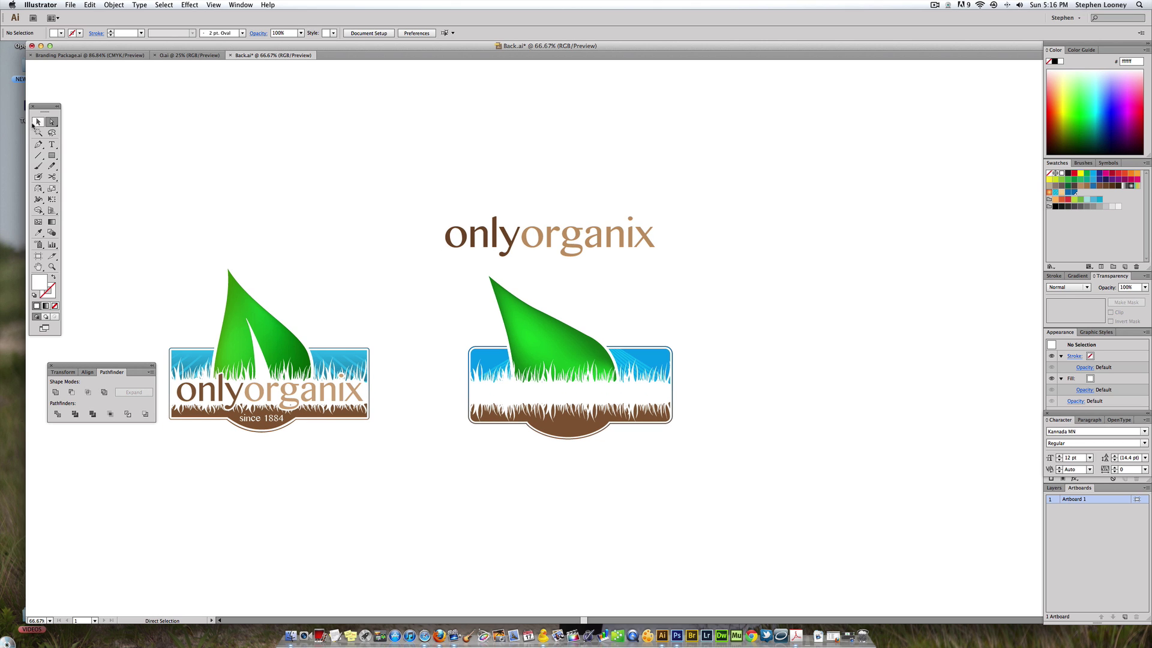
pyautogui.press('v')
pyautogui.moveTo(430, 187); pyautogui.dragTo(577, 391)
pyautogui.click(590, 197)
pyautogui.moveTo(678, 371); pyautogui.dragTo(665, 374)
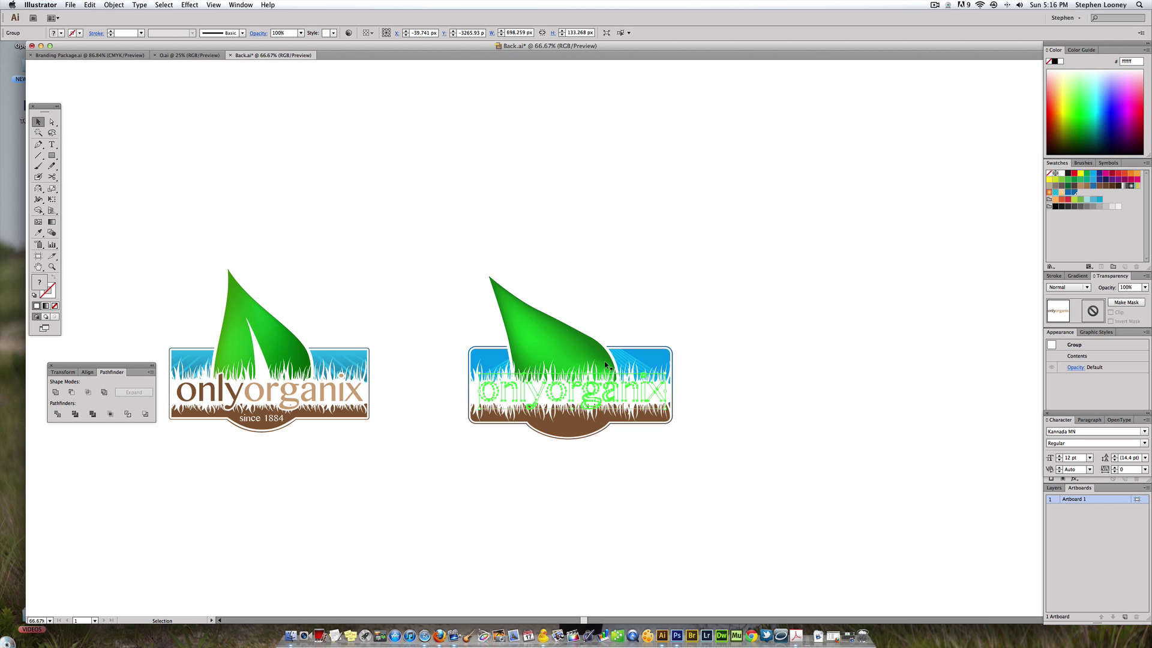
# Bring the onlyorganix wordmark to the front of the new badge and nudge it slightly down and to the left.
pyautogui.click(114, 5)
pyautogui.moveTo(138, 26)
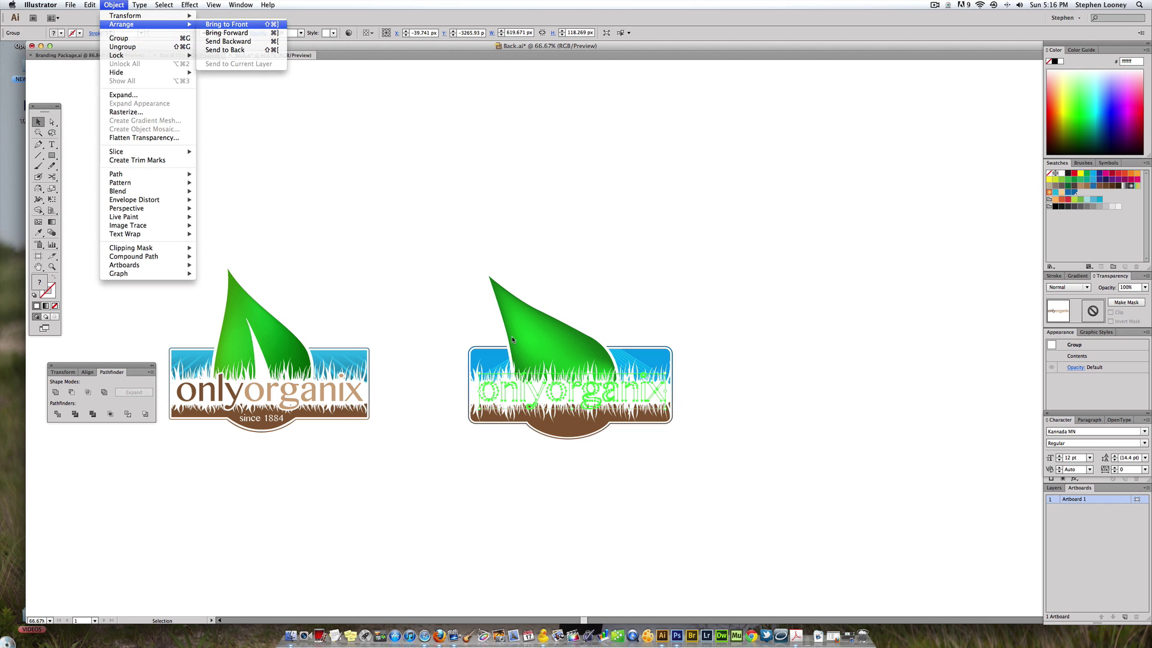
pyautogui.click(231, 48)
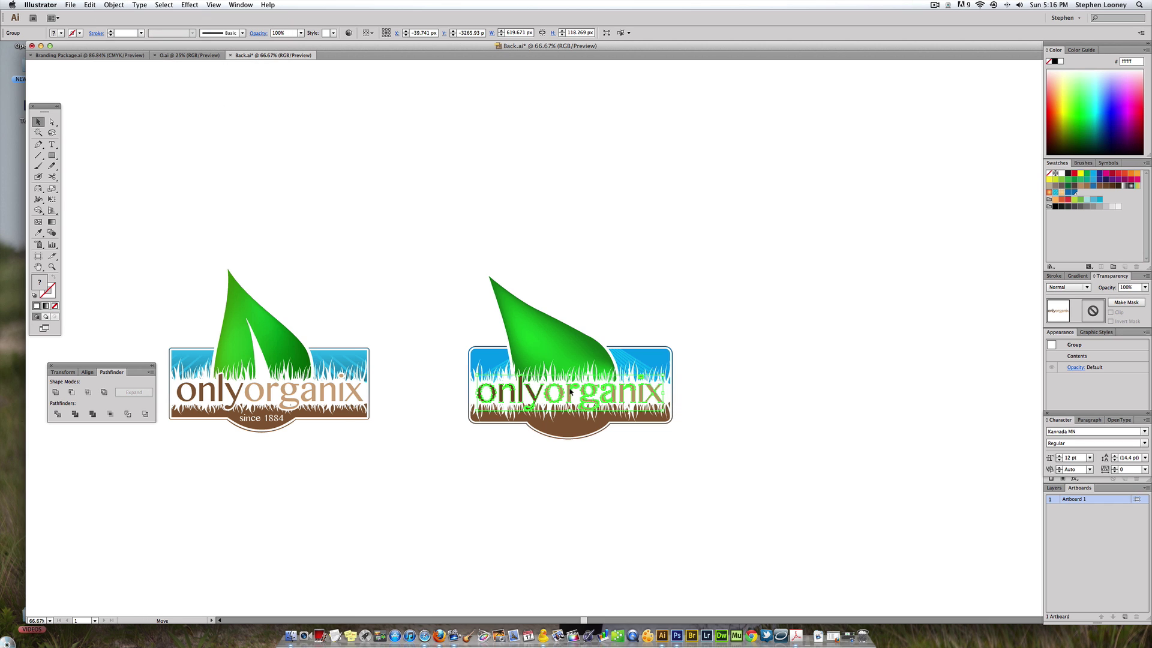
pyautogui.click(724, 391)
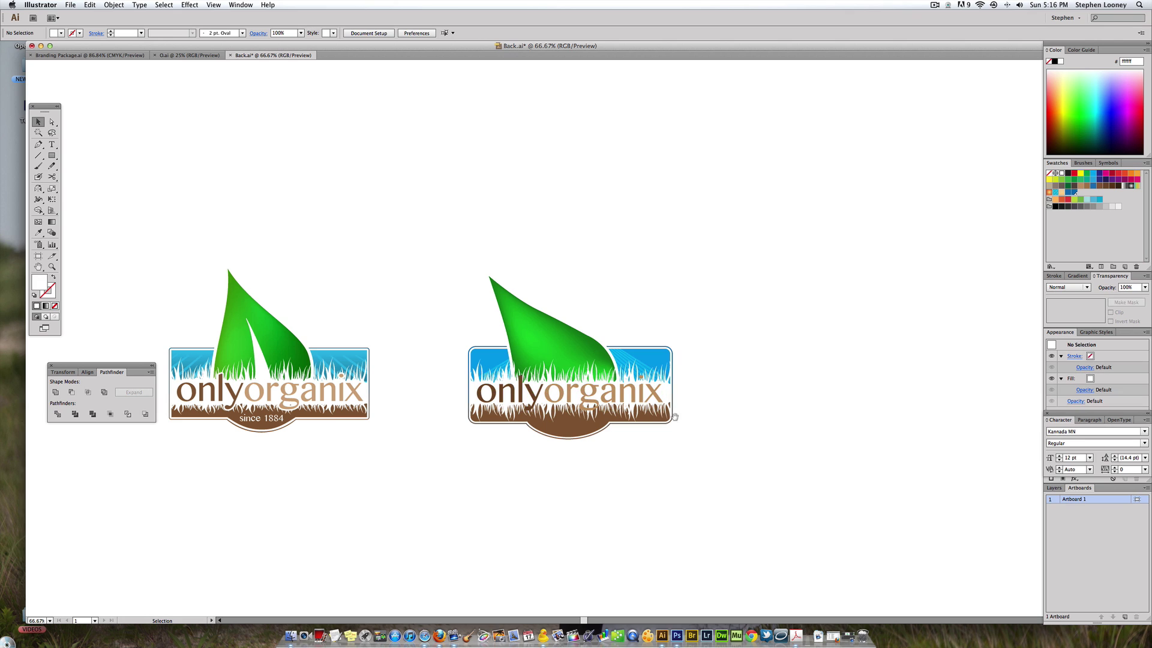
# Give the new badge's wordmark a white 15 pt stroke.
pyautogui.click(556, 388)
pyautogui.press('a')
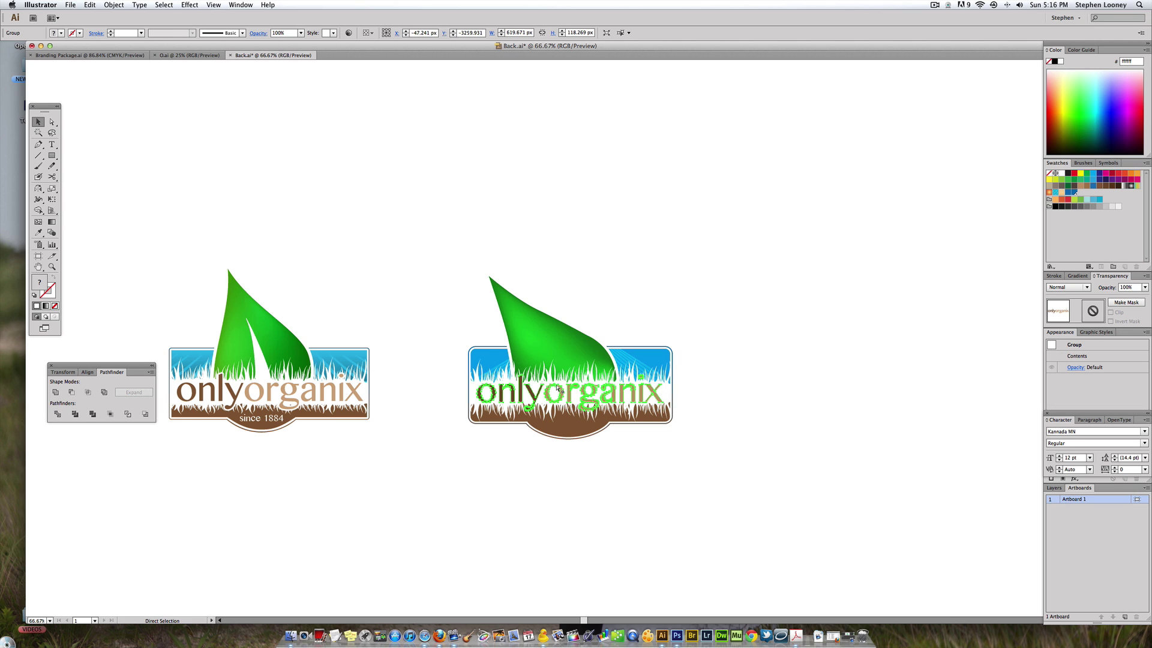
pyautogui.press('v')
pyautogui.click(35, 294)
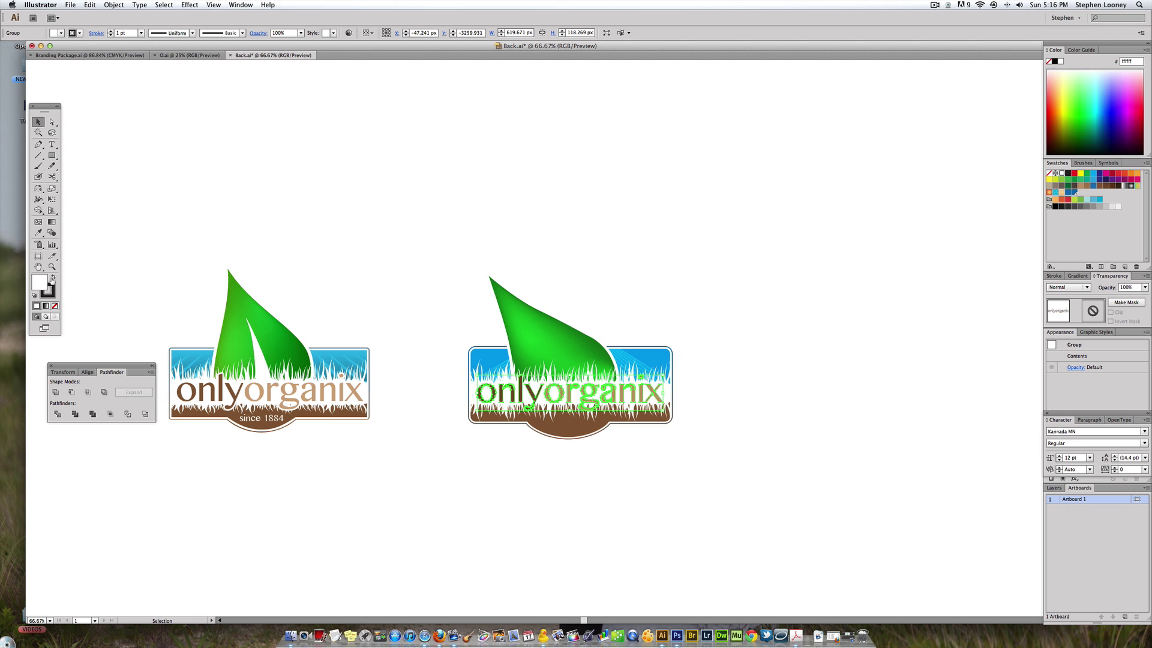
pyautogui.click(1054, 276)
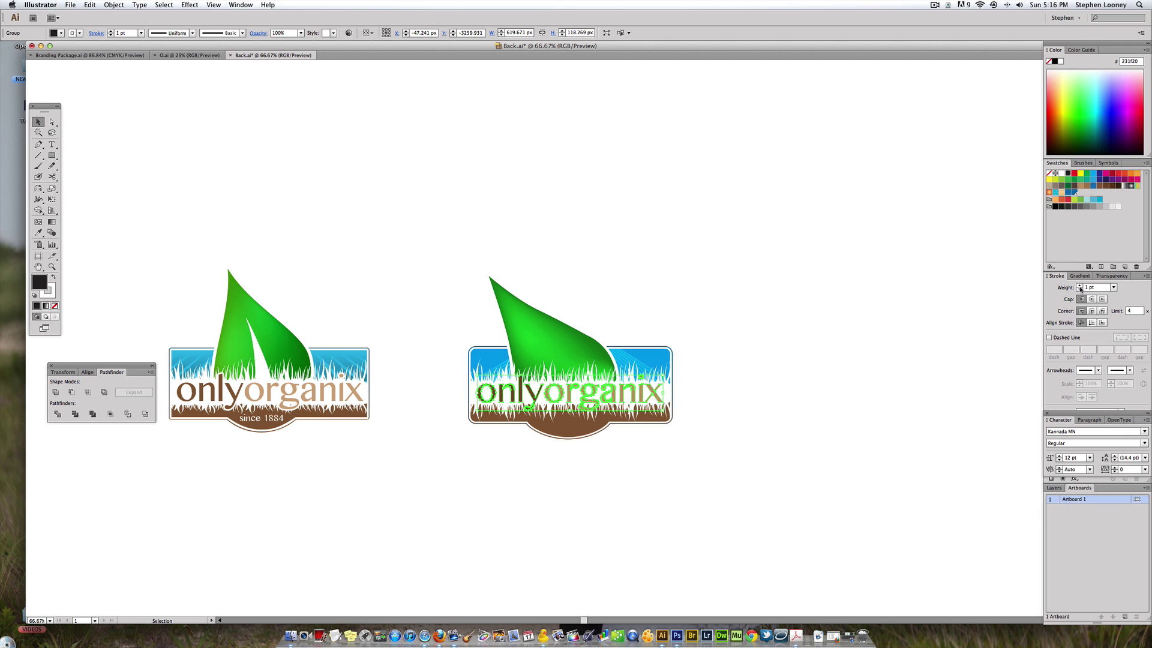
pyautogui.click(1079, 286)
pyautogui.click(730, 299)
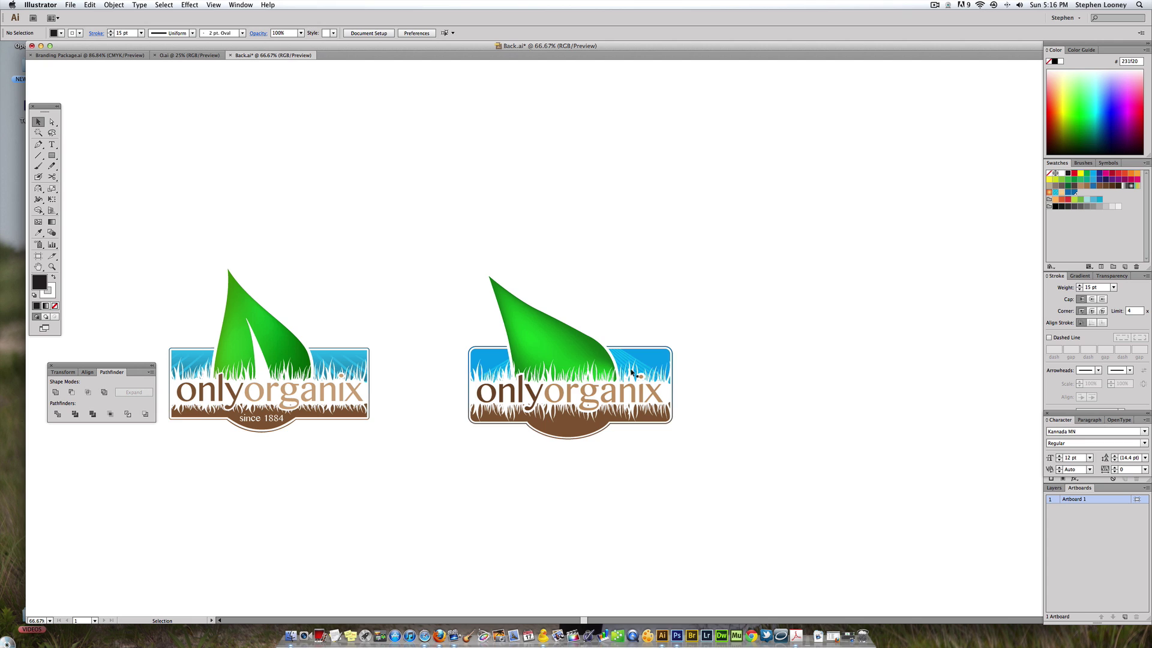
# Copy the "since 1884" tagline from the original logo onto the brown bulge of the new badge.
pyautogui.hscroll(-3, 607, 383)
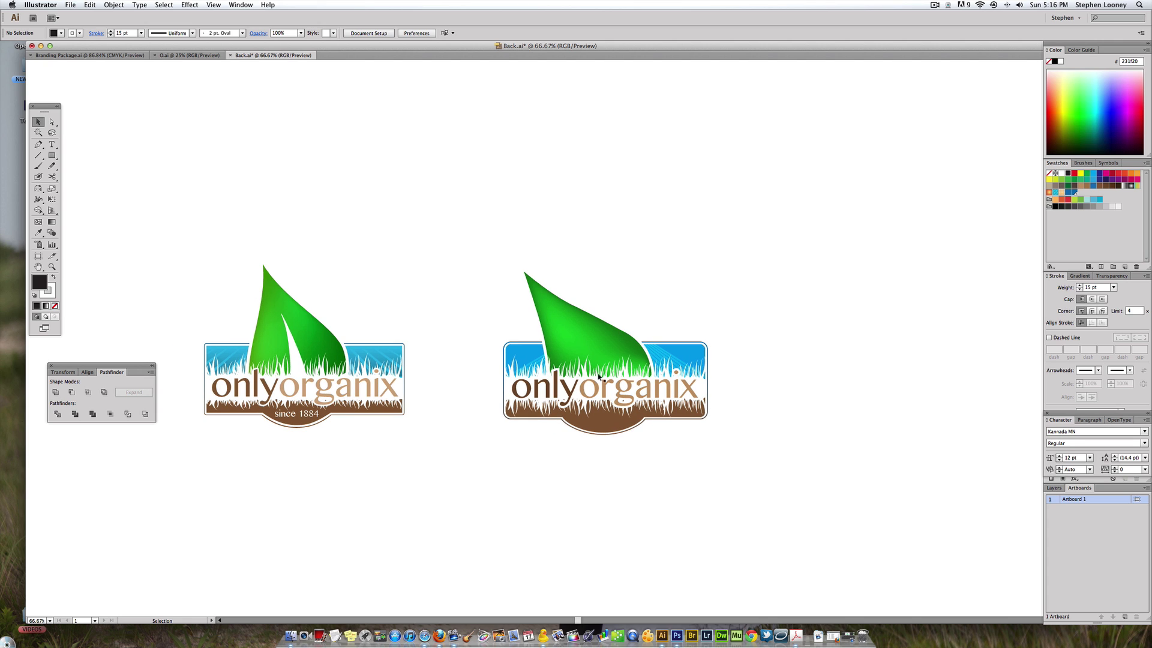
pyautogui.click(293, 415)
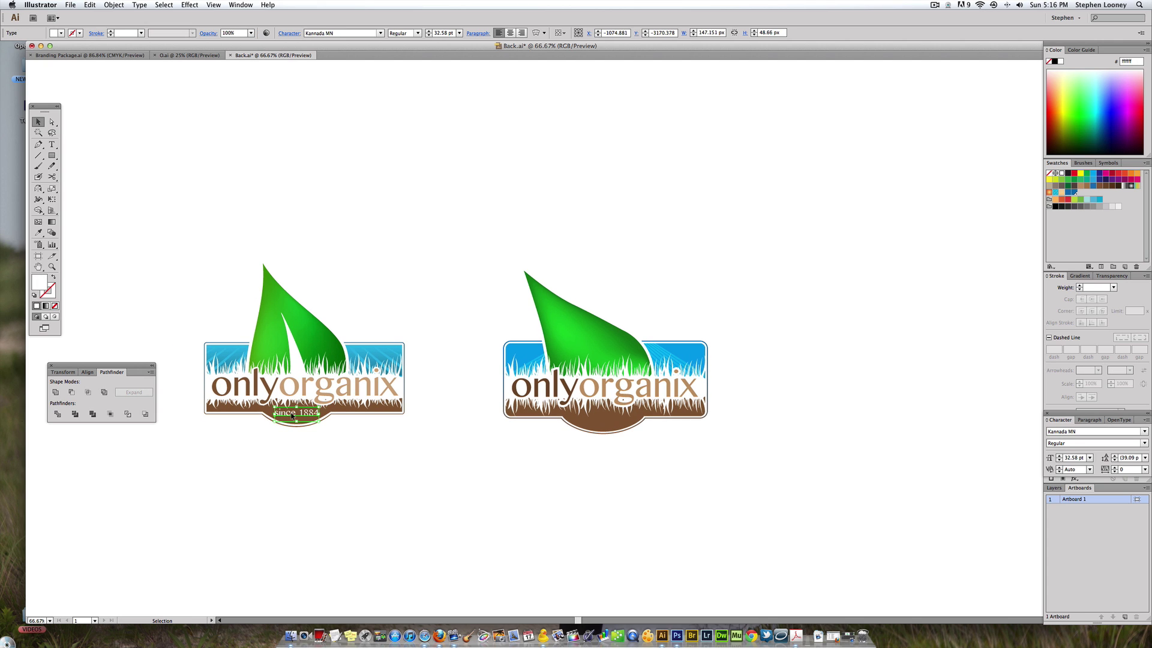
pyautogui.click(659, 439)
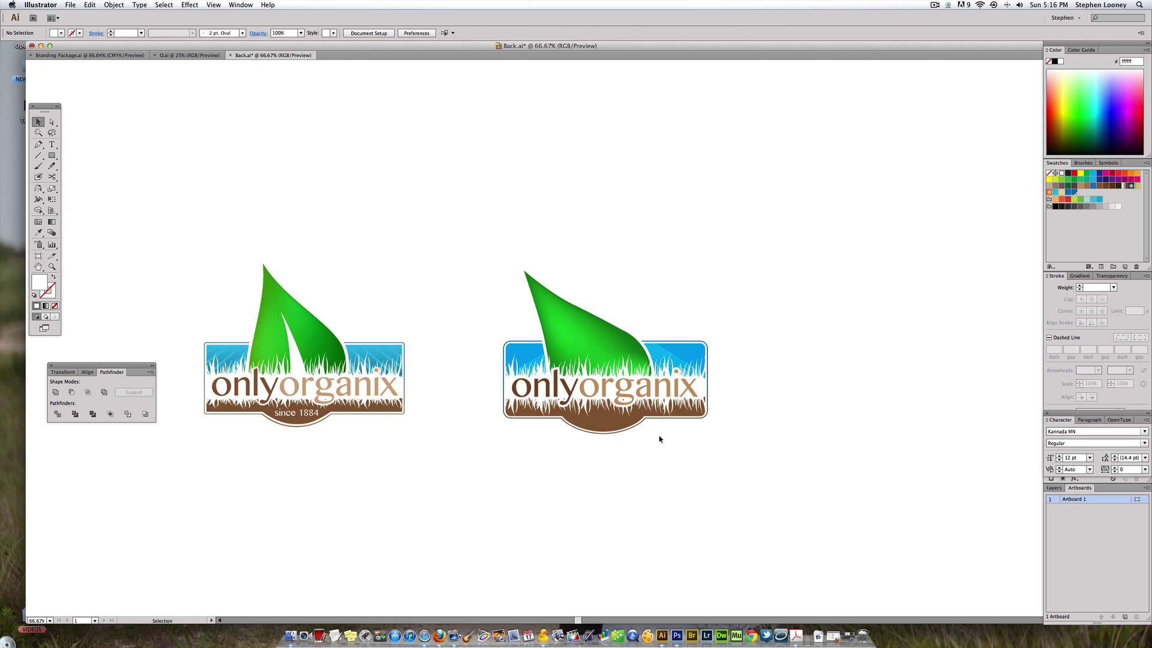
pyautogui.press('super+f')
pyautogui.click(658, 439)
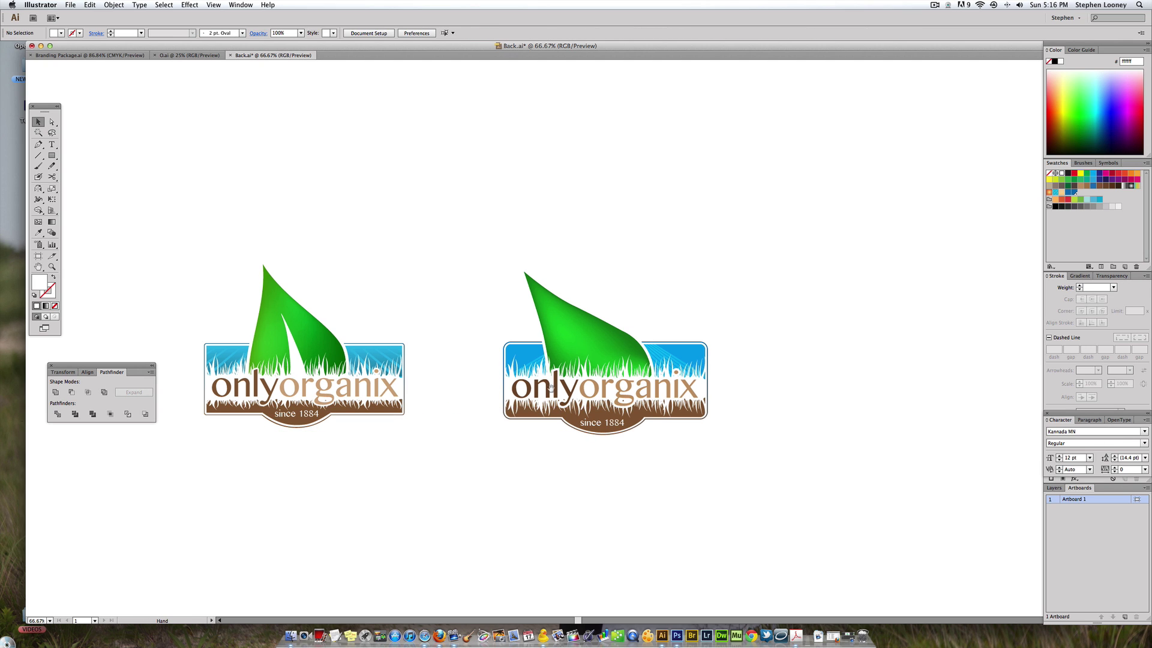
pyautogui.moveTo(546, 386); pyautogui.dragTo(546, 391)
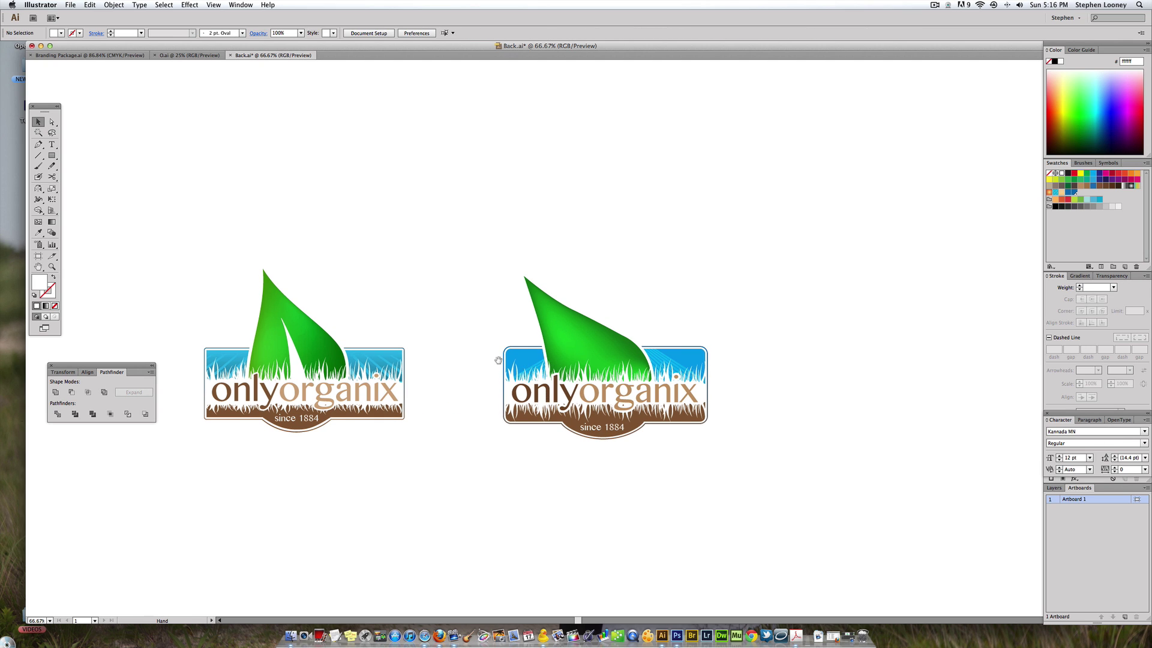
pyautogui.moveTo(498, 361); pyautogui.dragTo(585, 363)
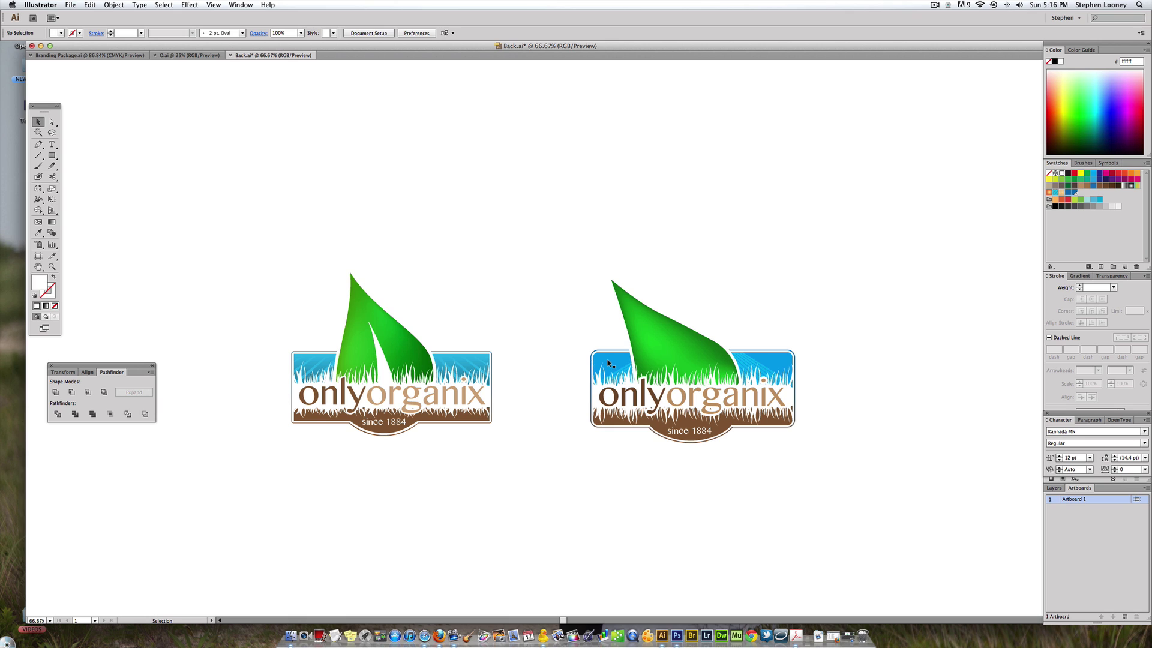
pyautogui.click(609, 362)
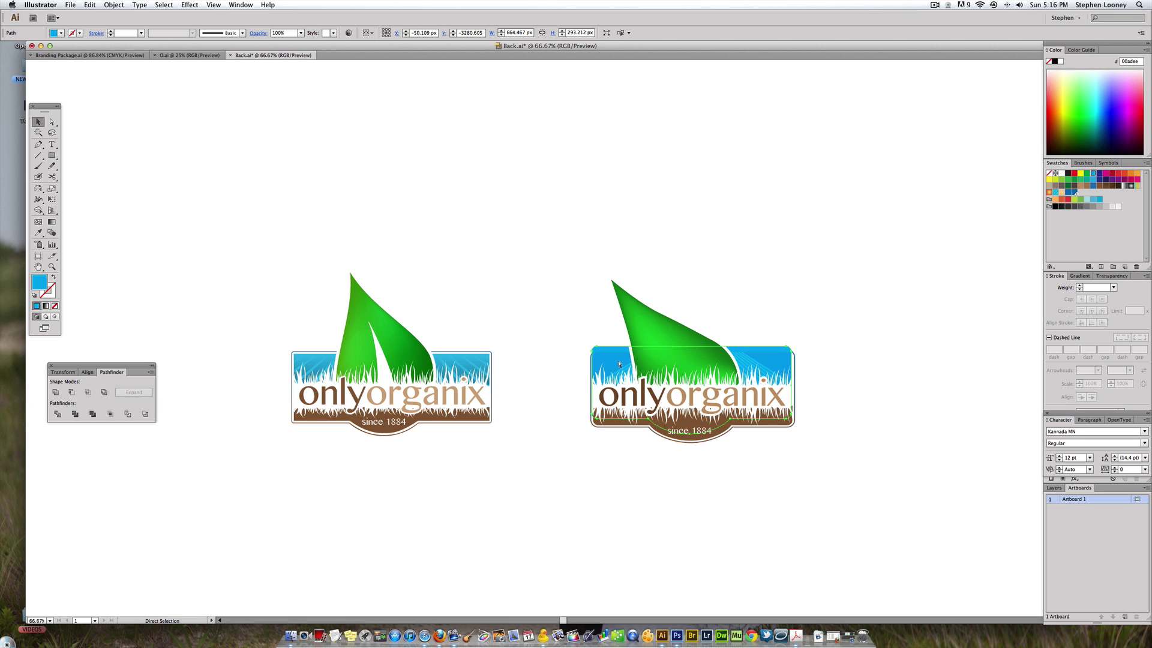
pyautogui.click(589, 321)
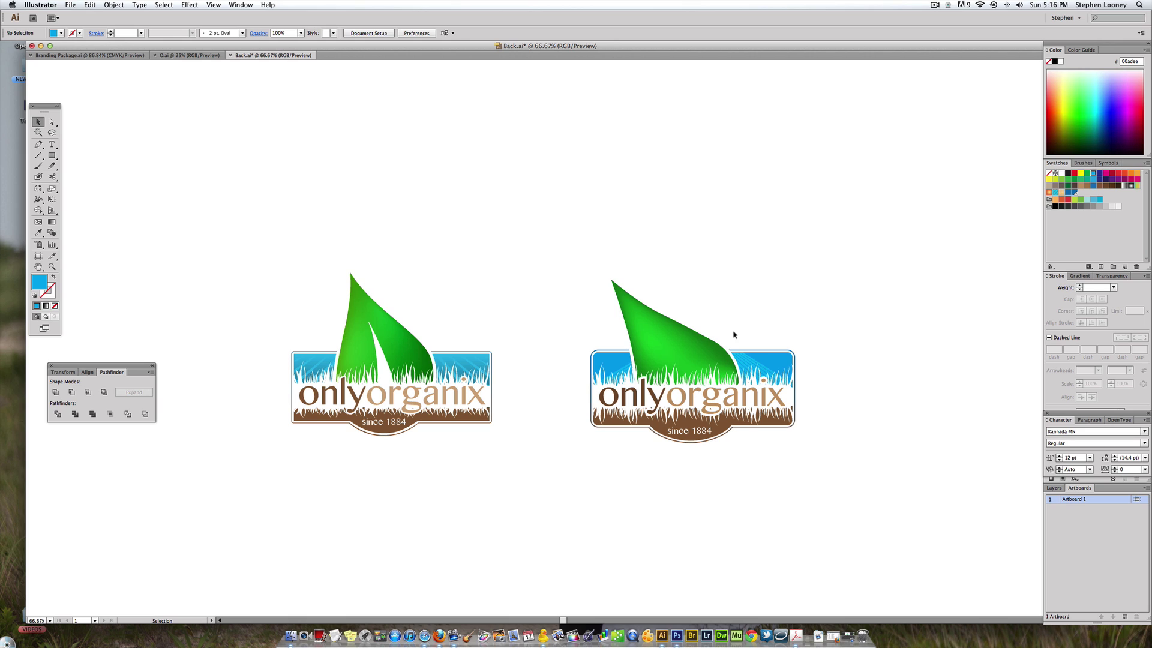
# Draw a curved, tapered sliver about 128 x 191 px on the new leaf with the Pen tool and fill it white.
pyautogui.click(38, 144)
pyautogui.click(652, 329)
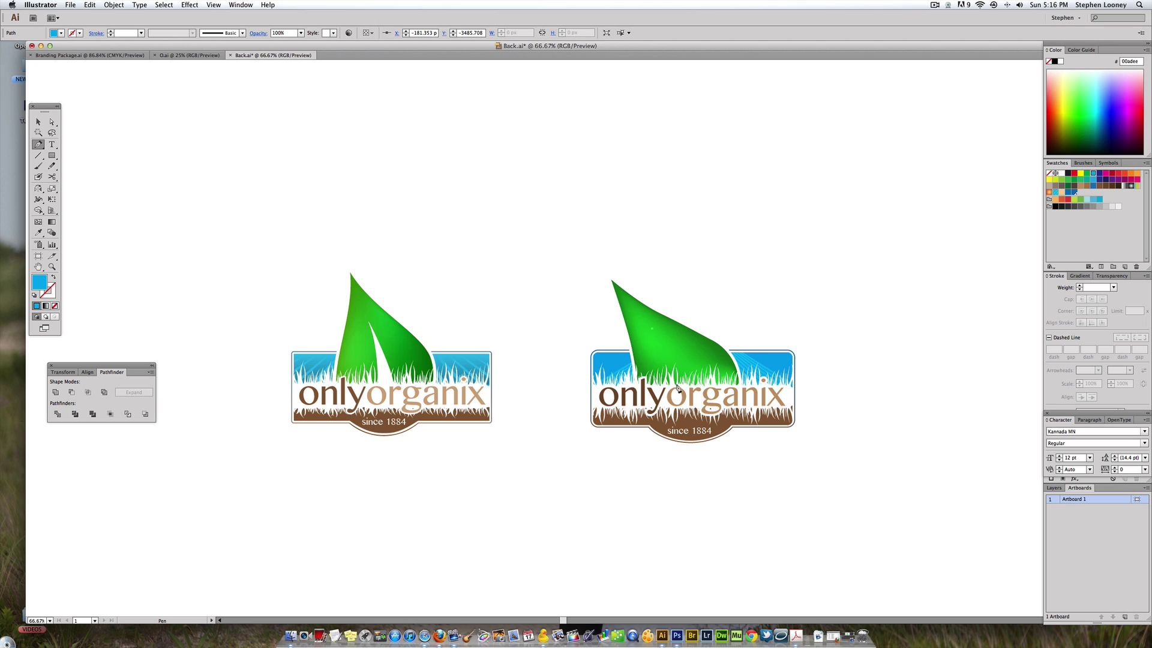
pyautogui.click(678, 382)
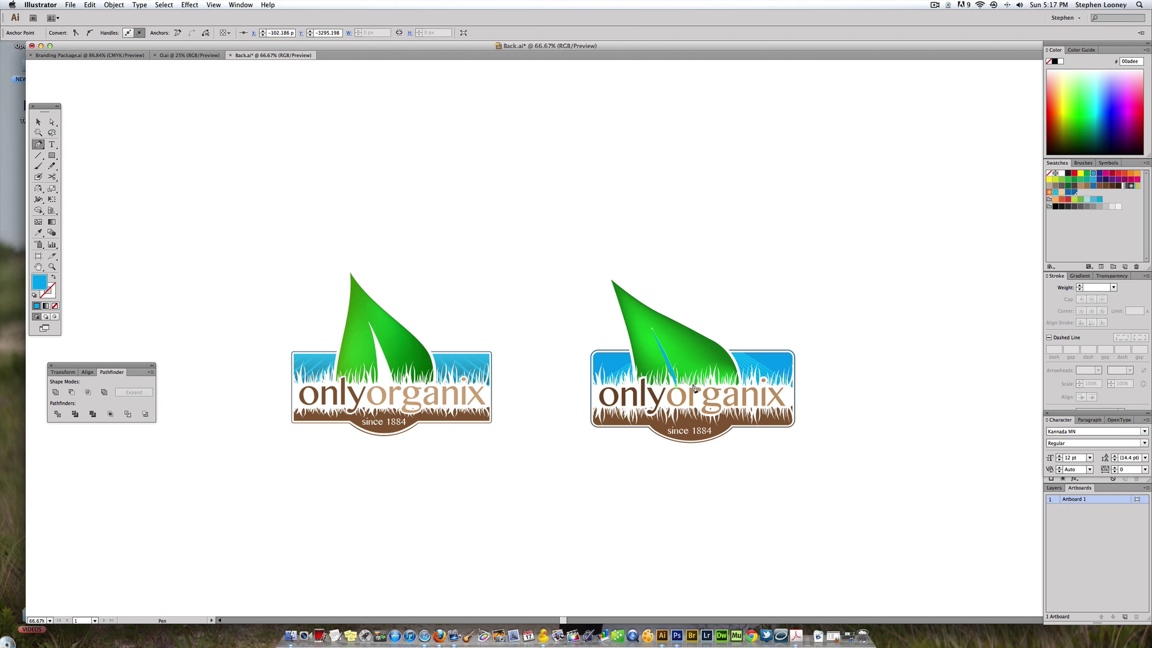
pyautogui.click(690, 385)
pyautogui.moveTo(652, 329); pyautogui.dragTo(615, 300)
pyautogui.press('v')
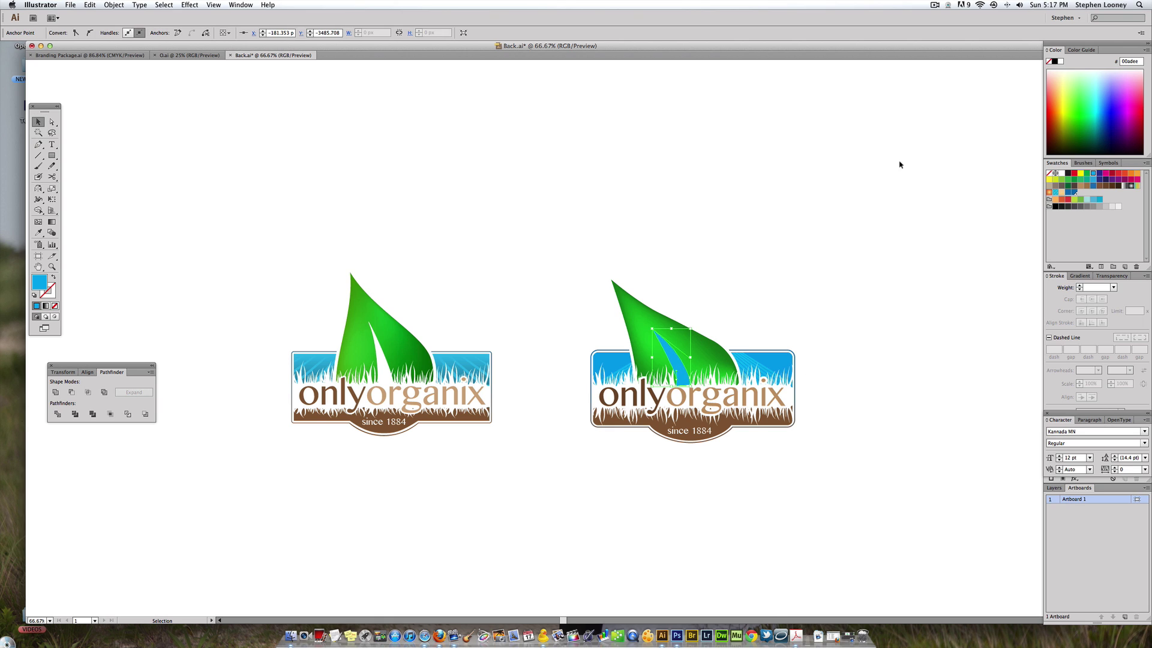
pyautogui.click(1061, 173)
pyautogui.press('a')
pyautogui.click(725, 219)
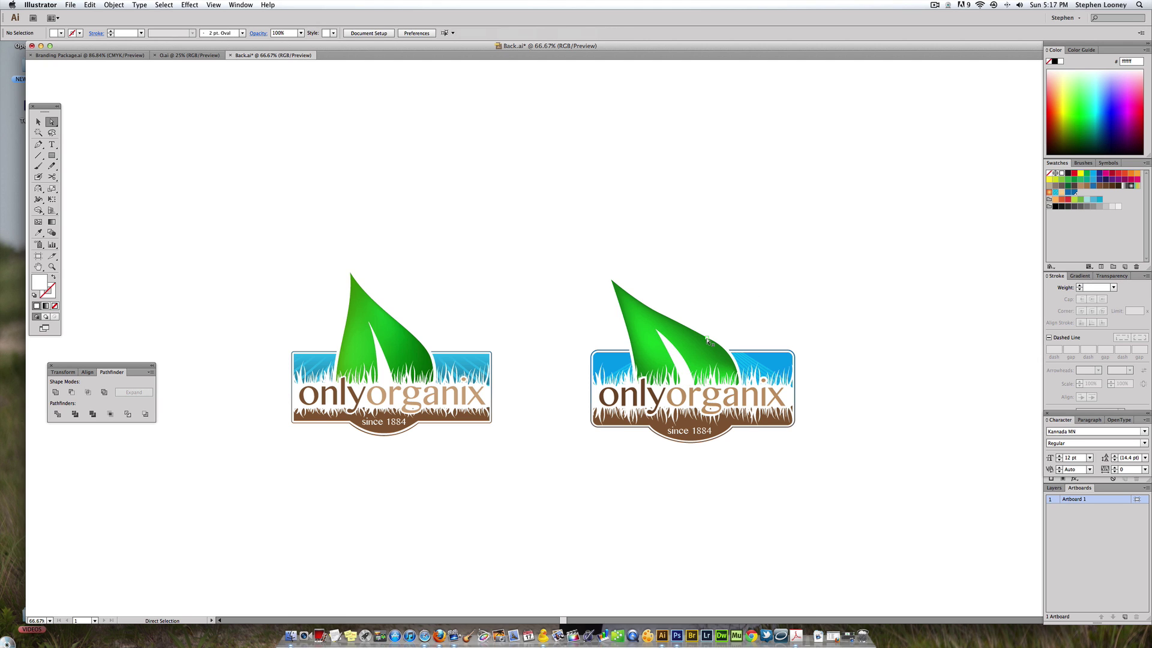
# Narrow the white sliver on the new leaf slightly with Free Transform.
pyautogui.click(677, 363)
pyautogui.press('e')
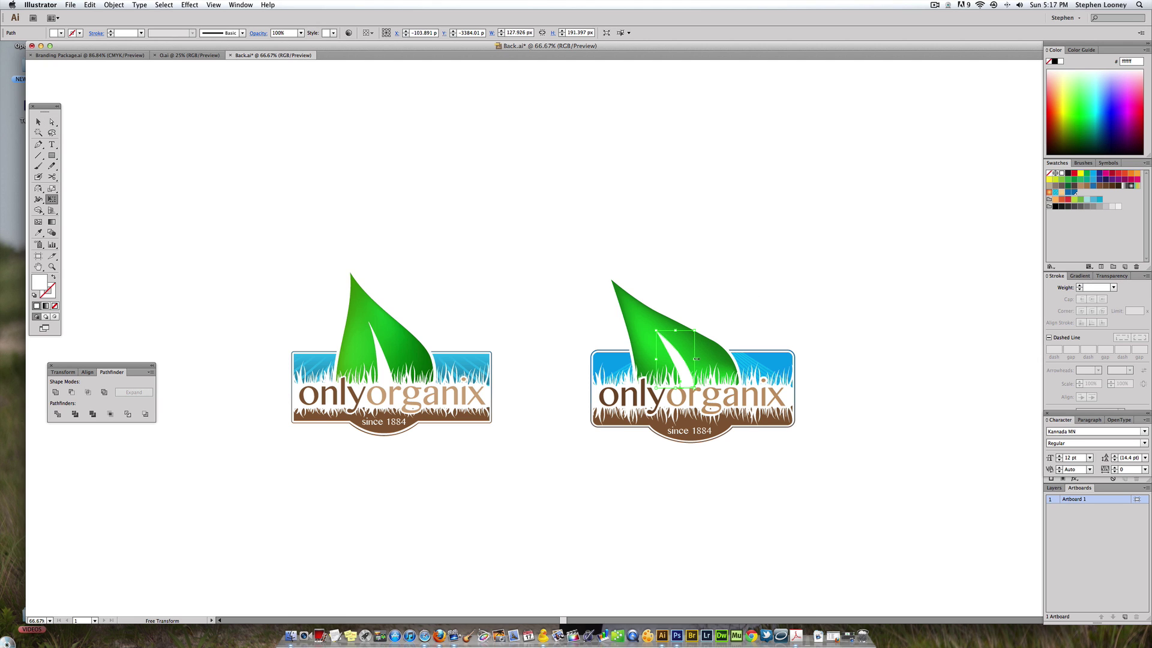
pyautogui.moveTo(695, 360); pyautogui.dragTo(690, 360)
pyautogui.press('a')
pyautogui.click(735, 306)
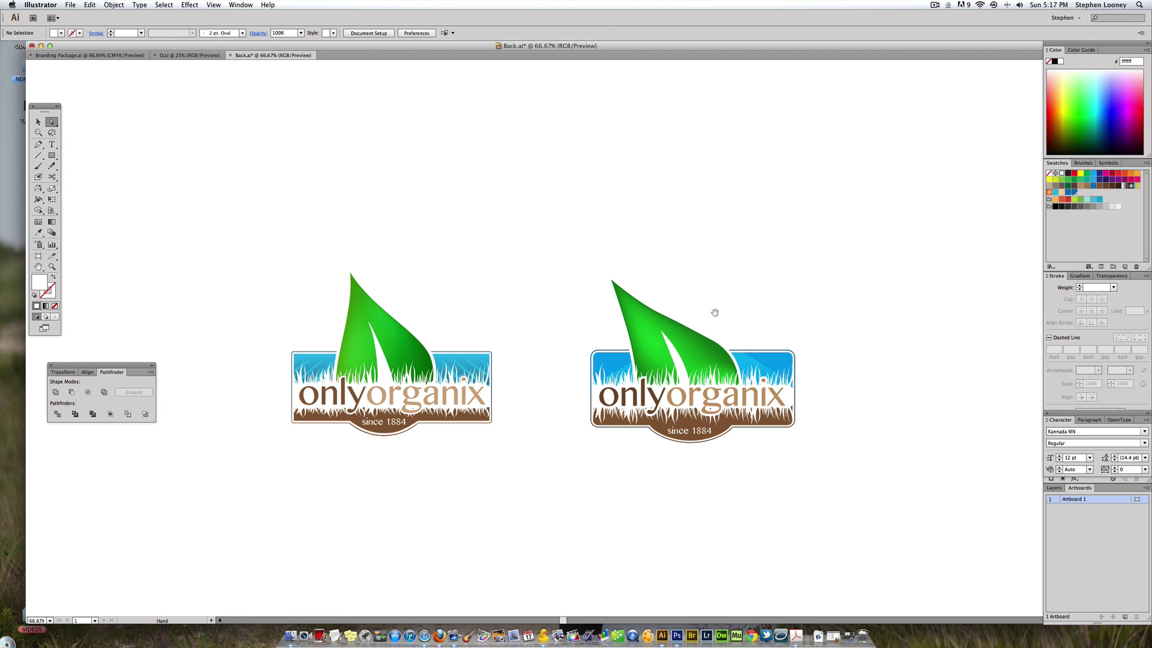
pyautogui.keyDown('alt'); pyautogui.keyDown('super'); pyautogui.click(661, 335); pyautogui.keyUp('super'); pyautogui.keyUp('alt')
pyautogui.keyDown('alt'); pyautogui.keyDown('super'); pyautogui.click(662, 335); pyautogui.keyUp('super'); pyautogui.keyUp('alt')
pyautogui.moveTo(550, 344); pyautogui.dragTo(691, 346)
pyautogui.keyDown('super'); pyautogui.click(562, 359); pyautogui.keyUp('super')
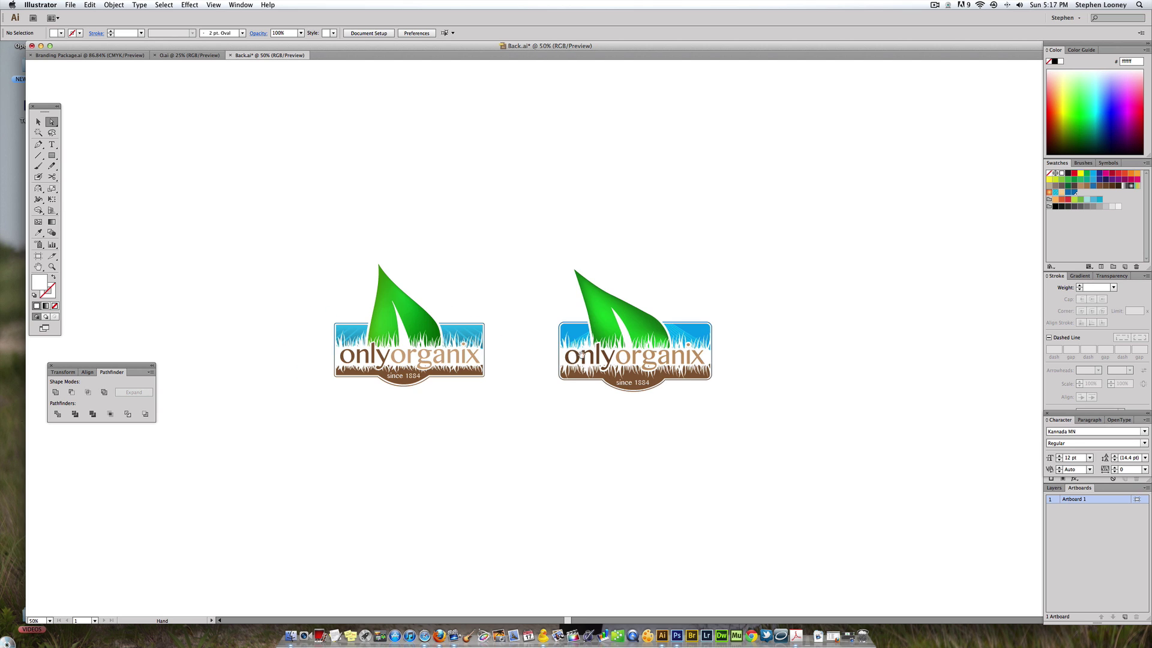
pyautogui.moveTo(570, 361); pyautogui.dragTo(633, 391)
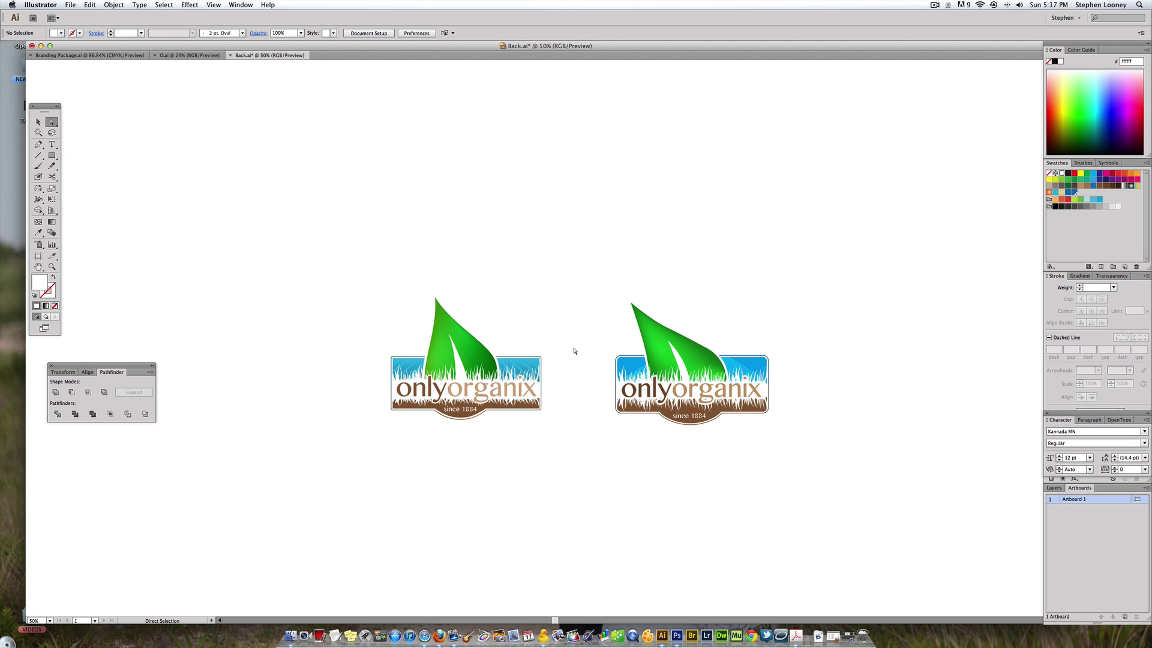